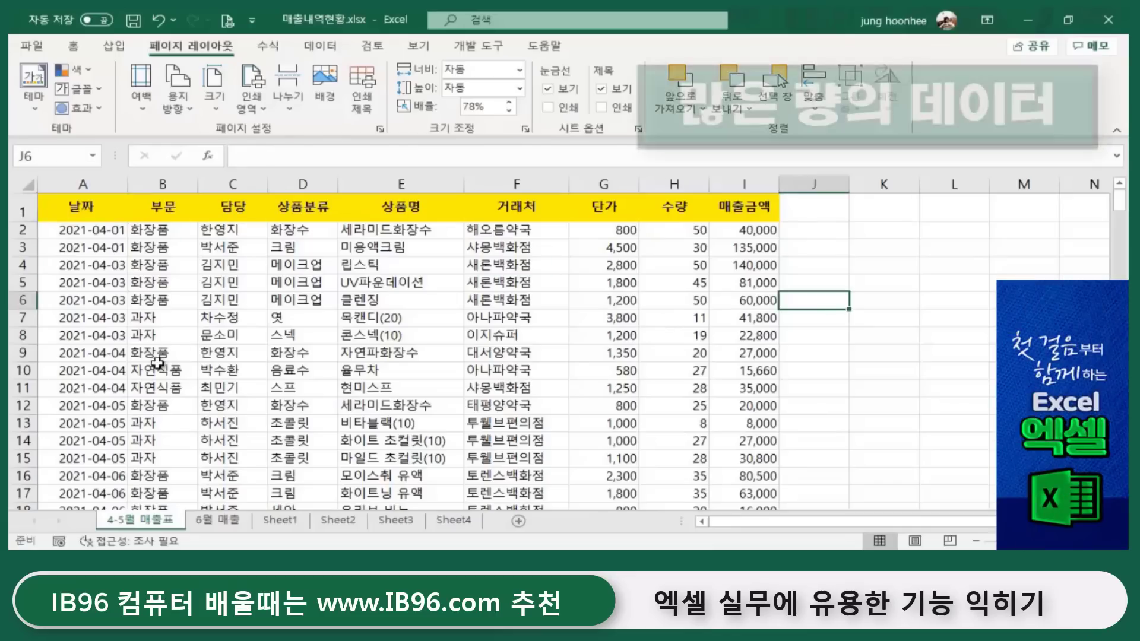
Start at cell A1 and scroll down the sales table, watching the header row scroll off screen.
{"action": "left_click", "coordinate": [57, 209]}
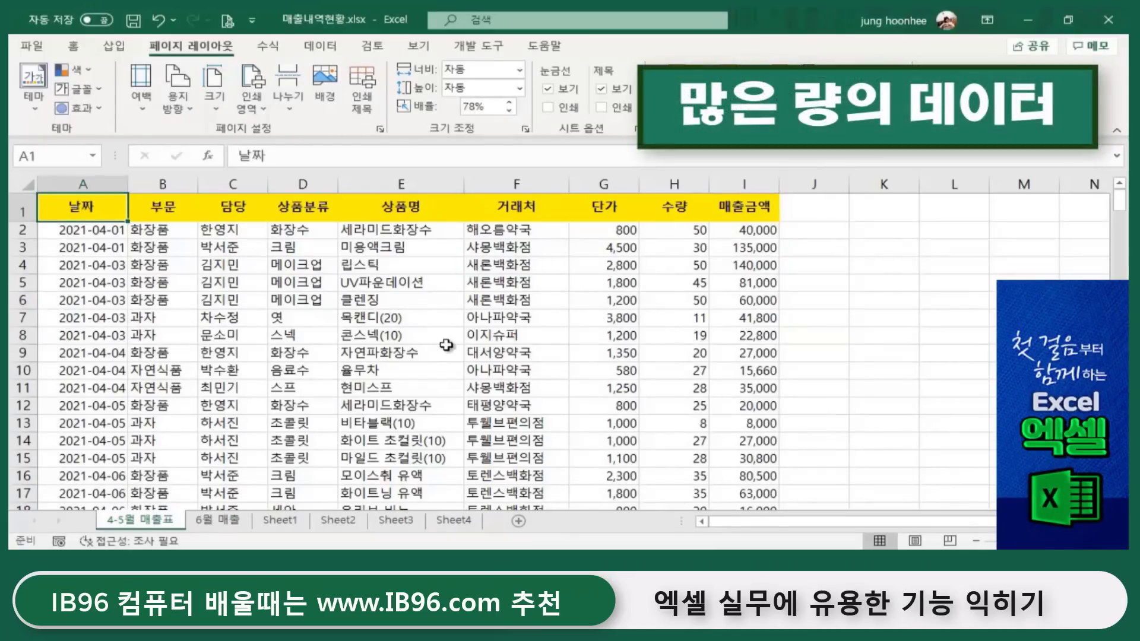
{"action": "scroll", "coordinate": [447, 349], "scroll_direction": "down", "scroll_amount": 2}
{"action": "scroll", "coordinate": [305, 410], "scroll_direction": "up", "scroll_amount": 2}
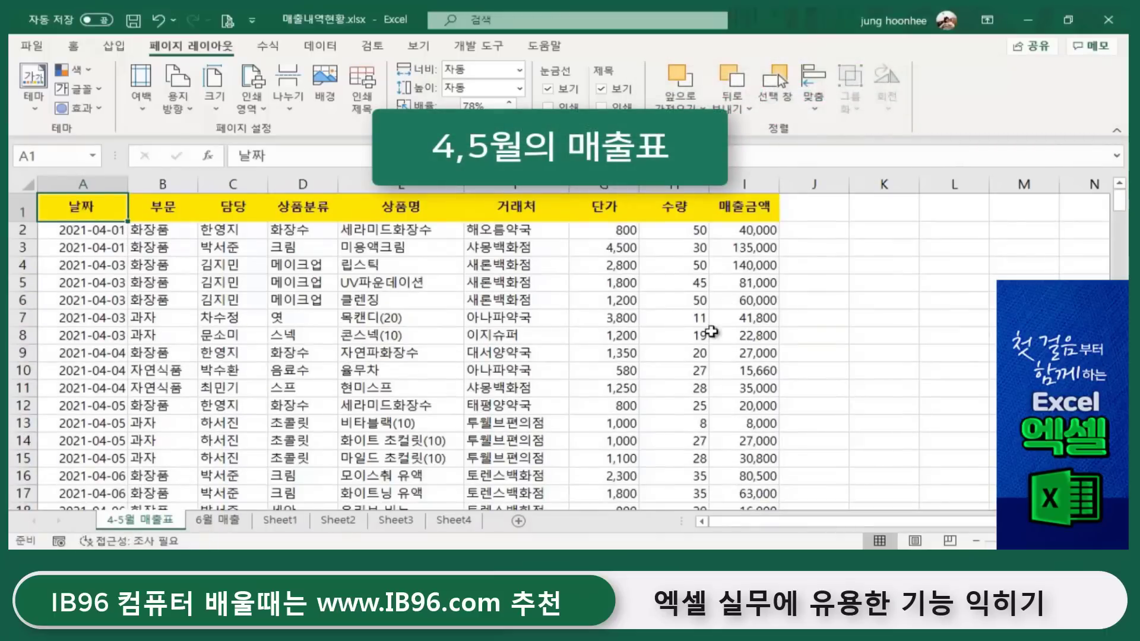
{"action": "scroll", "coordinate": [703, 350], "scroll_direction": "down", "scroll_amount": 4}
{"action": "scroll", "coordinate": [698, 368], "scroll_direction": "down", "scroll_amount": 5}
{"action": "scroll", "coordinate": [699, 378], "scroll_direction": "up", "scroll_amount": 5}
{"action": "scroll", "coordinate": [699, 378], "scroll_direction": "up", "scroll_amount": 4}
{"action": "scroll", "coordinate": [413, 328], "scroll_direction": "down", "scroll_amount": 4}
{"action": "scroll", "coordinate": [413, 328], "scroll_direction": "down", "scroll_amount": 5}
{"action": "scroll", "coordinate": [412, 333], "scroll_direction": "down", "scroll_amount": 5}
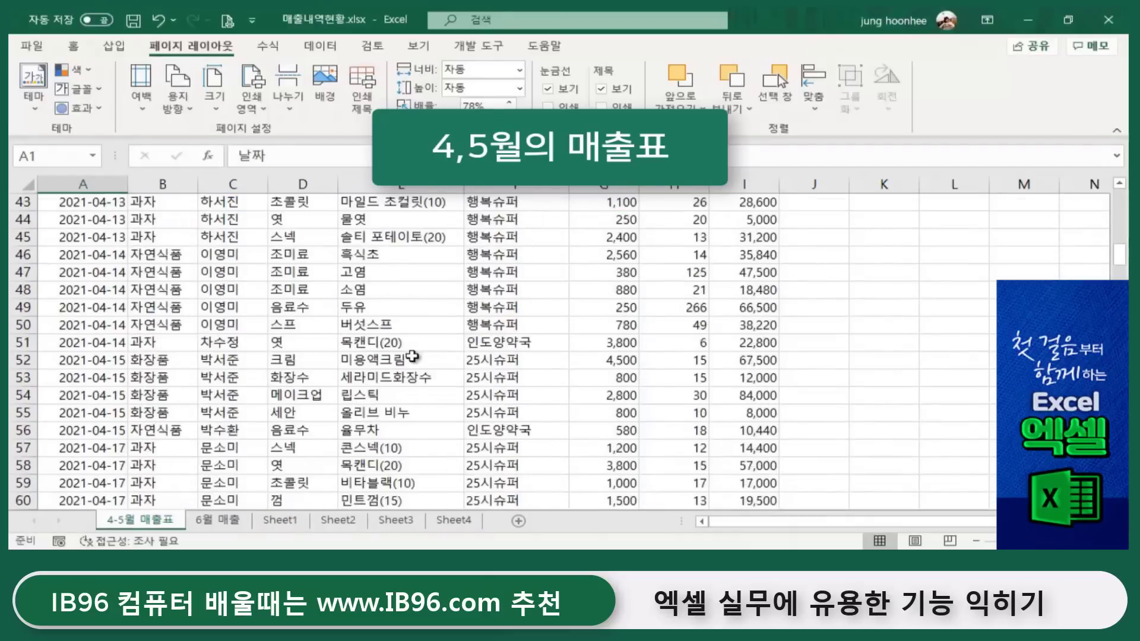
{"action": "scroll", "coordinate": [412, 345], "scroll_direction": "down", "scroll_amount": 7}
{"action": "scroll", "coordinate": [413, 355], "scroll_direction": "down", "scroll_amount": 2}
{"action": "scroll", "coordinate": [413, 355], "scroll_direction": "down", "scroll_amount": 2}
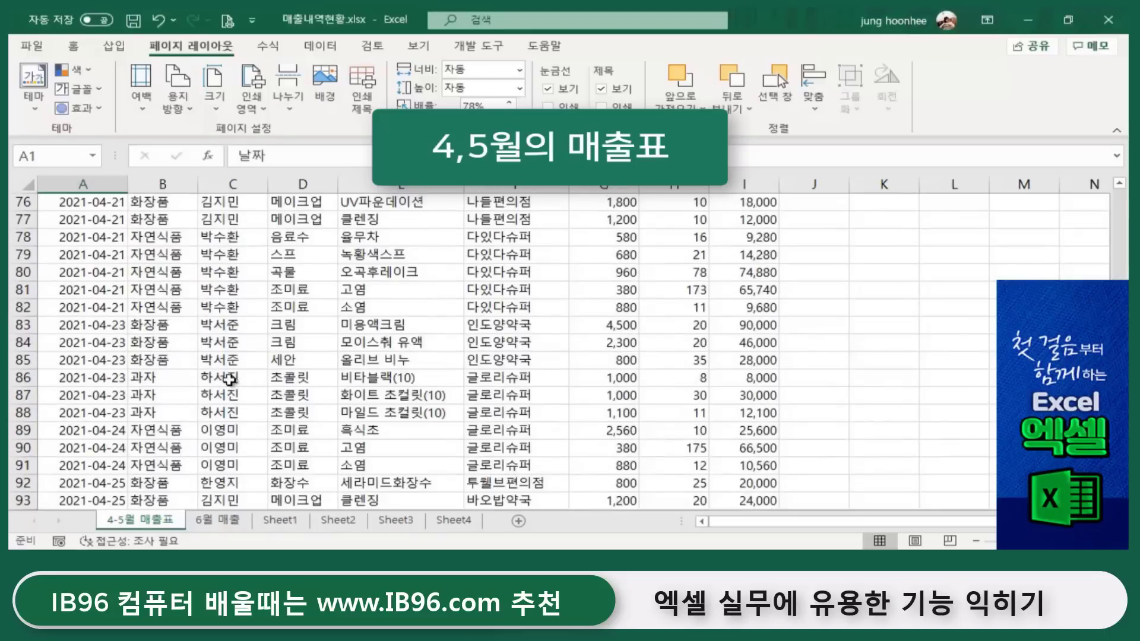
Inspect the category and product cells in row 86, then scroll back up and select the header row A1:I1.
{"action": "left_click", "coordinate": [229, 378]}
{"action": "key", "text": "Right"}
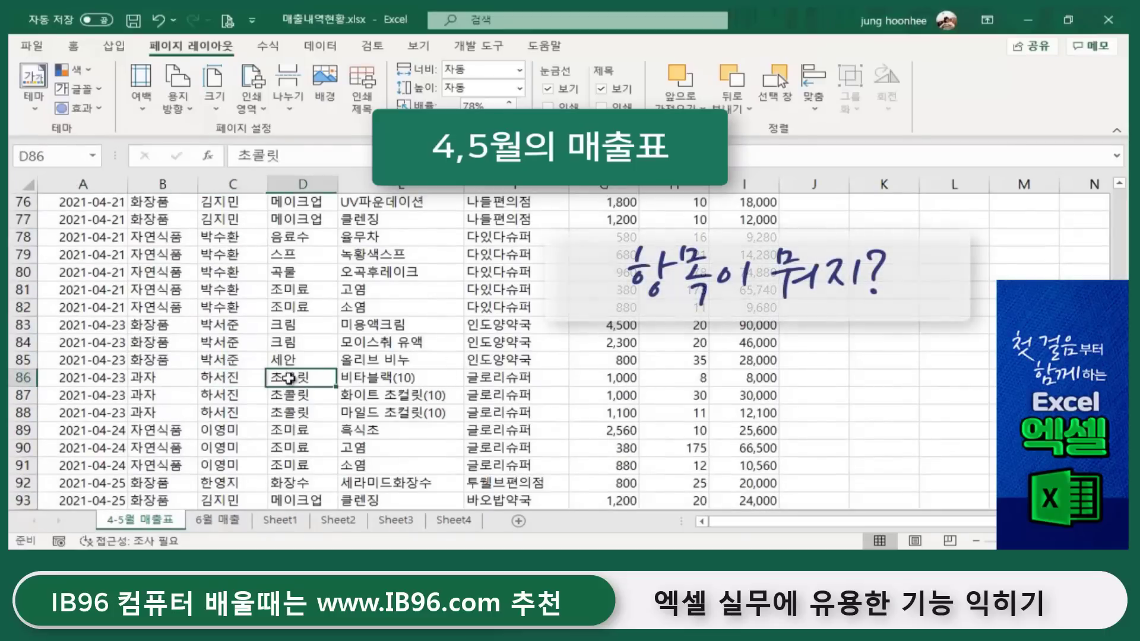
{"action": "key", "text": "Right"}
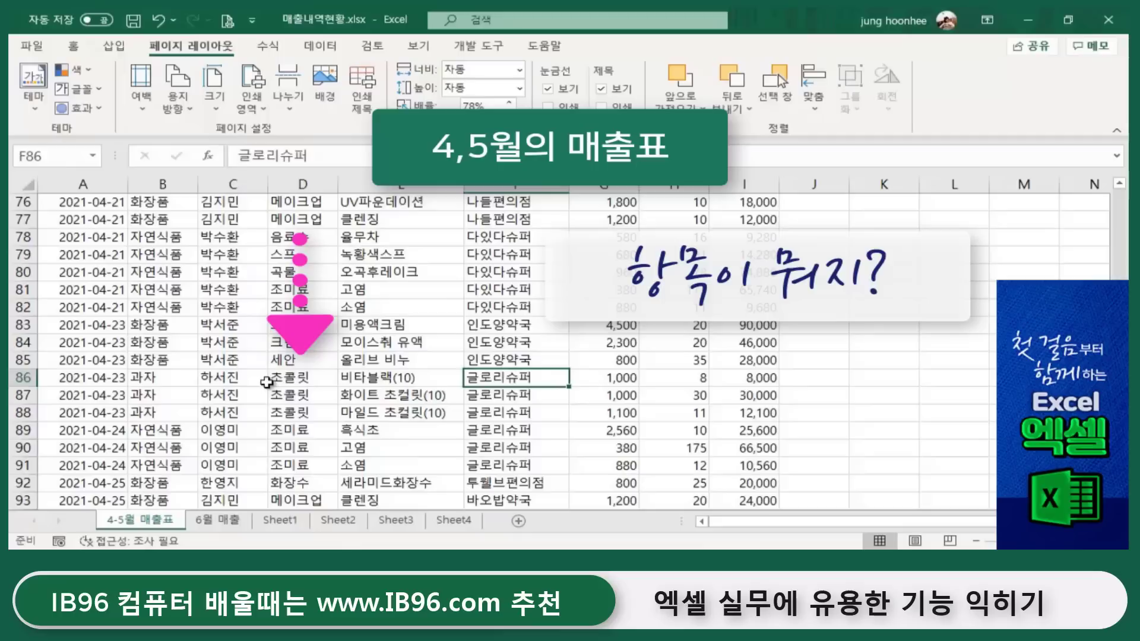
{"action": "left_click", "coordinate": [273, 378]}
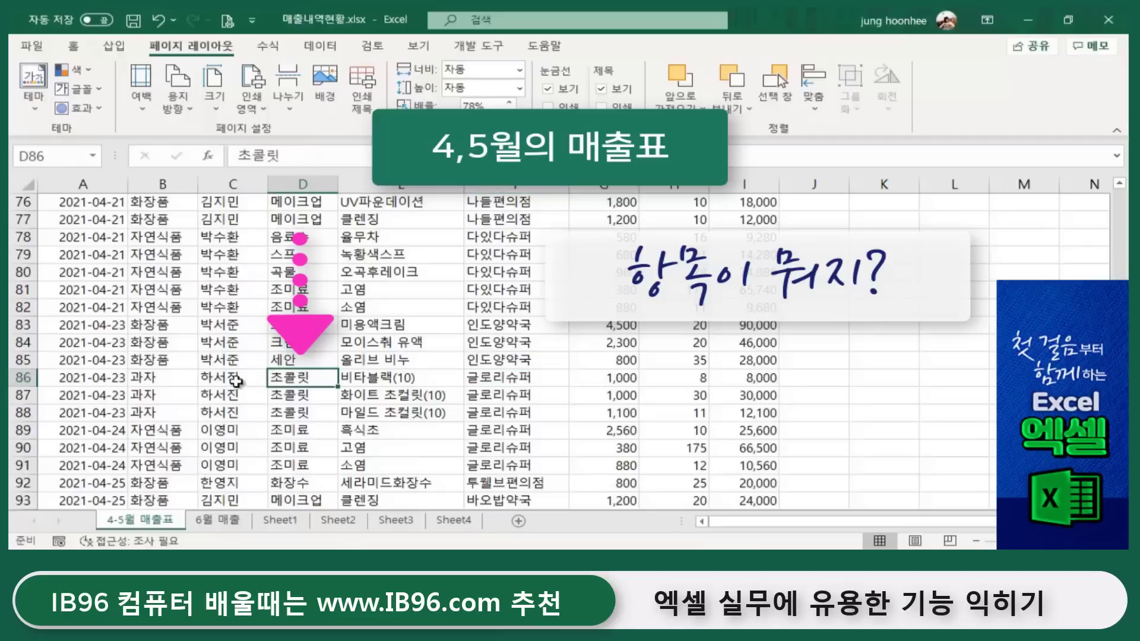
{"action": "key", "text": "Right"}
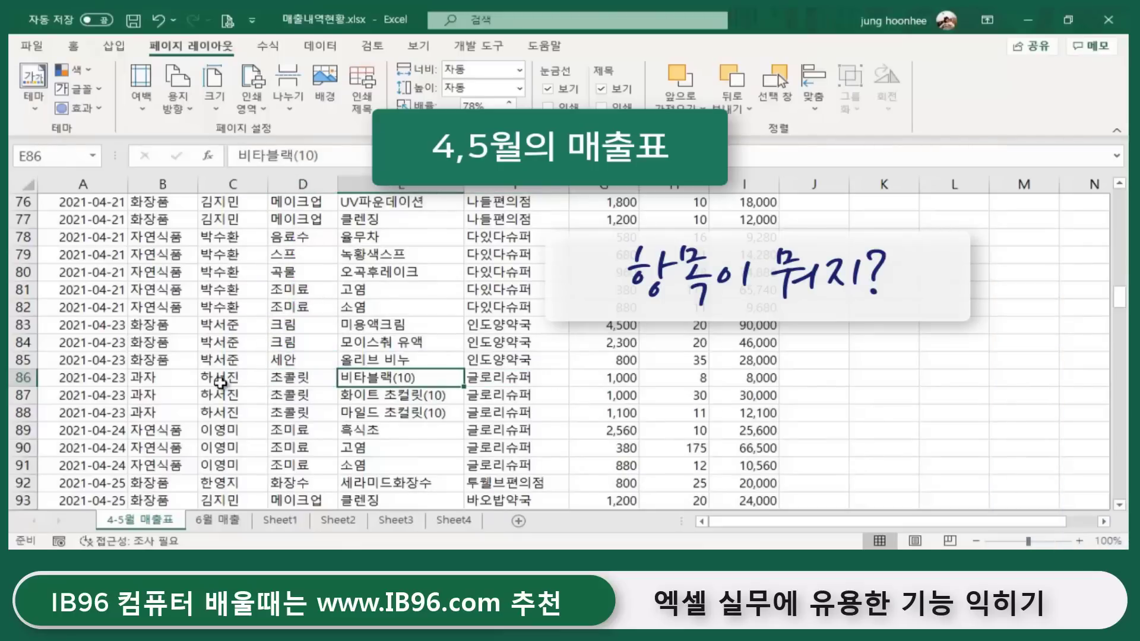
{"action": "left_click", "coordinate": [220, 381]}
{"action": "key", "text": "Right"}
{"action": "scroll", "coordinate": [367, 372], "scroll_direction": "up", "scroll_amount": 7}
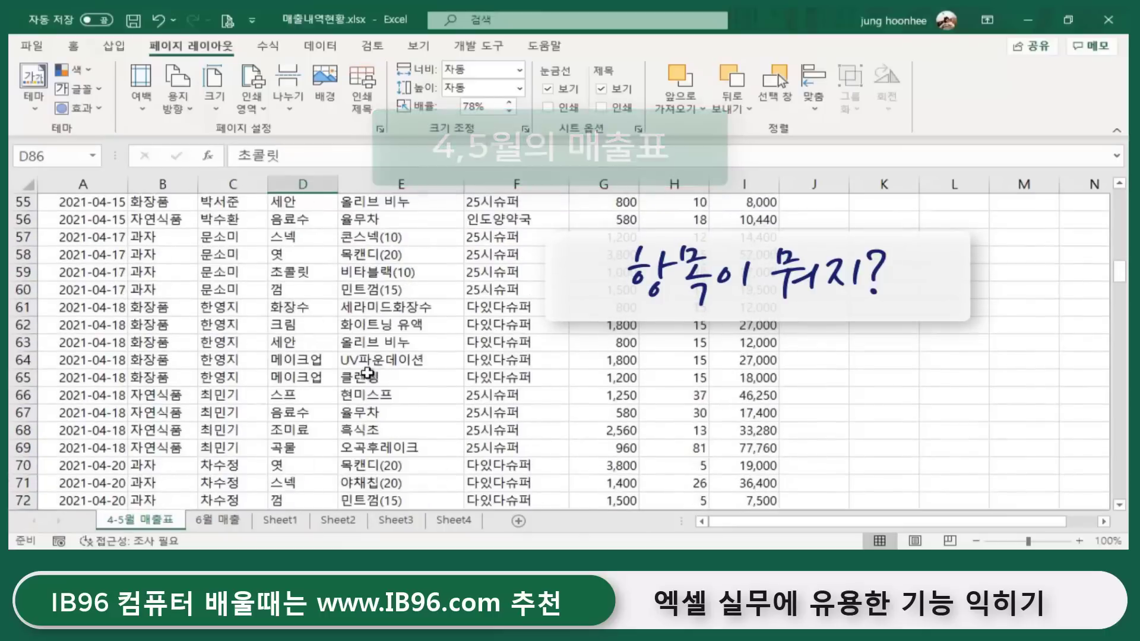
{"action": "scroll", "coordinate": [367, 373], "scroll_direction": "up", "scroll_amount": 3}
{"action": "scroll", "coordinate": [368, 373], "scroll_direction": "up", "scroll_amount": 8}
{"action": "scroll", "coordinate": [368, 372], "scroll_direction": "up", "scroll_amount": 4}
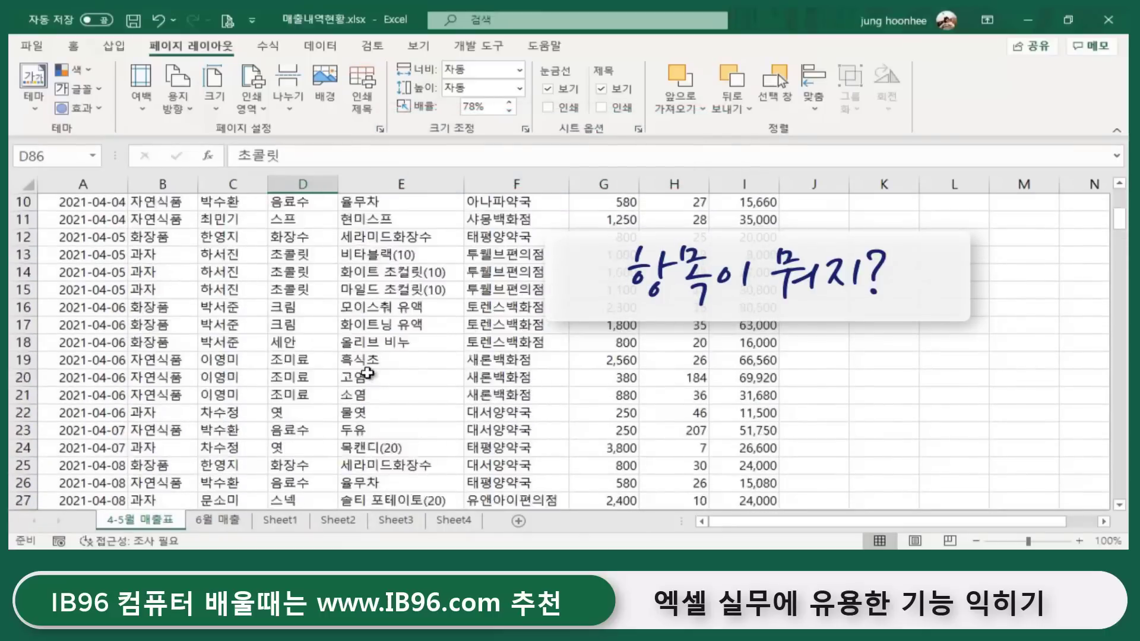
{"action": "scroll", "coordinate": [367, 372], "scroll_direction": "up", "scroll_amount": 3}
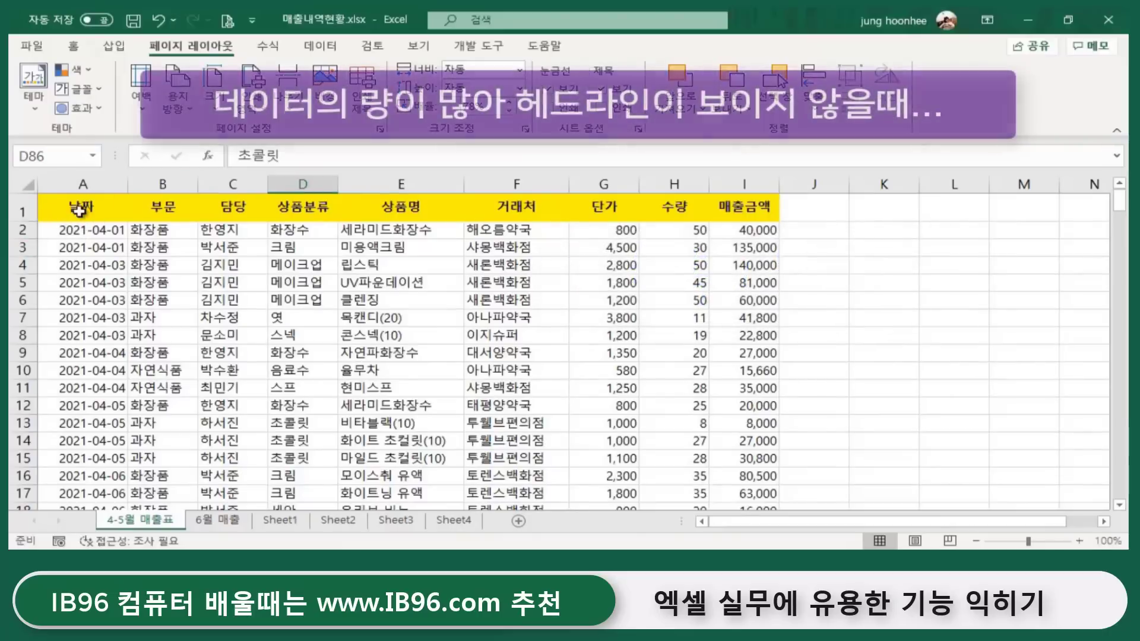
{"action": "left_click_drag", "start_coordinate": [79, 211], "coordinate": [736, 211]}
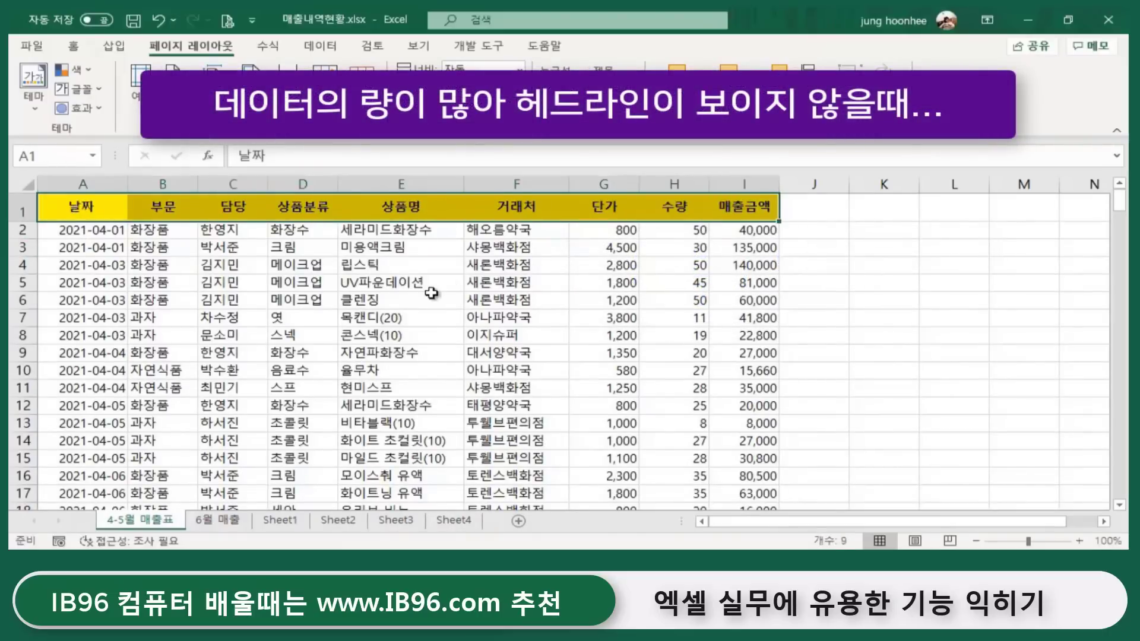
{"action": "left_click", "coordinate": [431, 292]}
{"action": "left_click", "coordinate": [88, 304]}
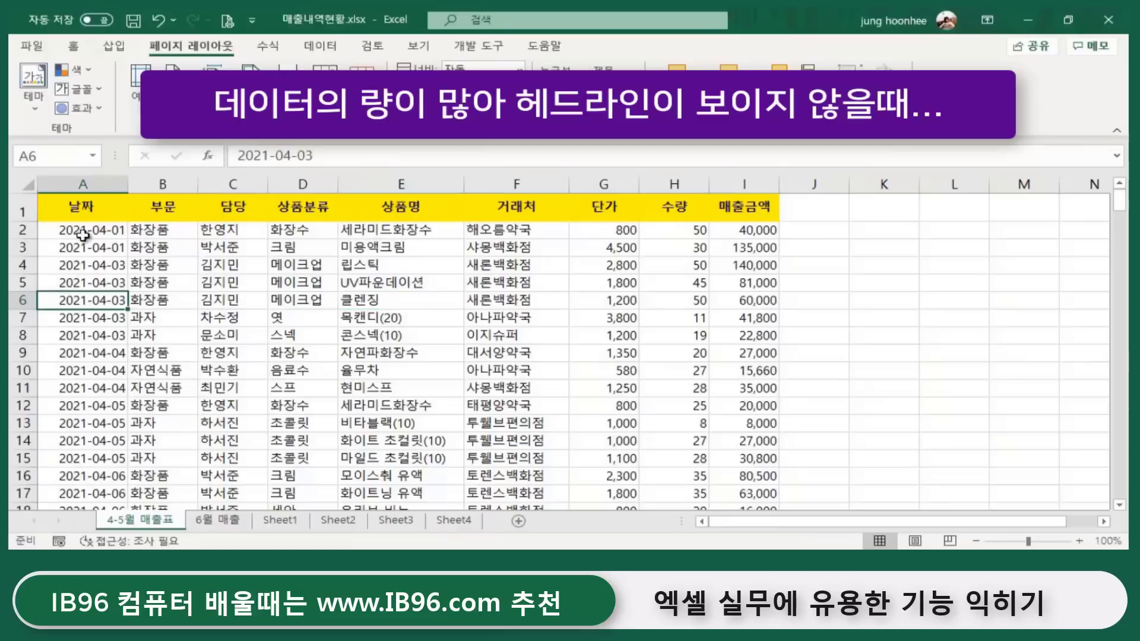
{"action": "left_click", "coordinate": [82, 236]}
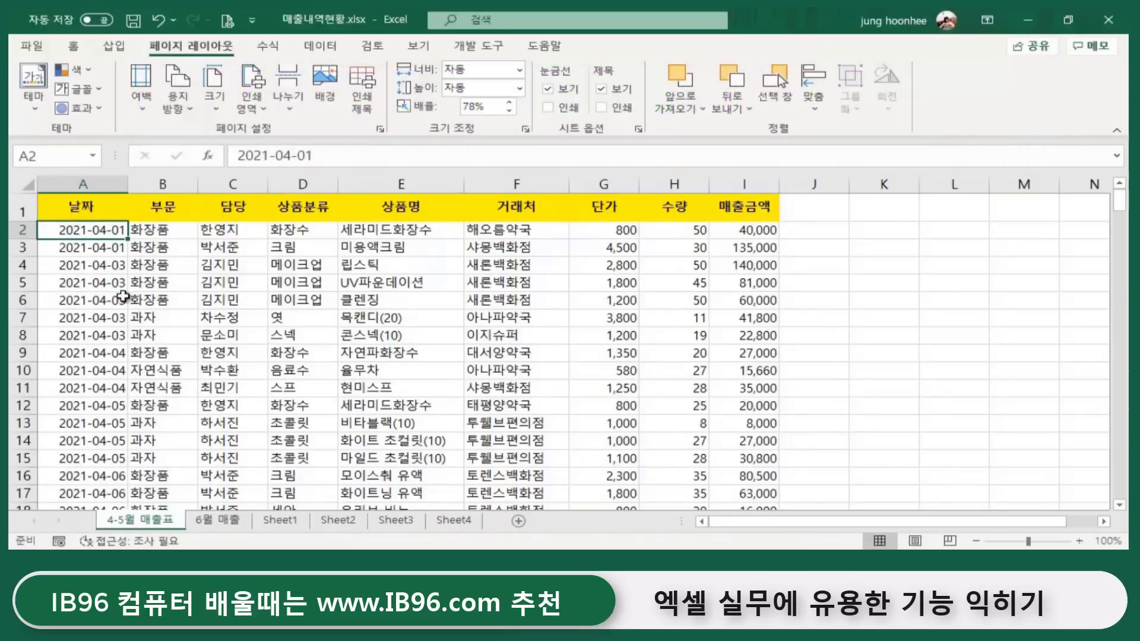
{"action": "scroll", "coordinate": [122, 291], "scroll_direction": "down", "scroll_amount": 1}
{"action": "scroll", "coordinate": [123, 291], "scroll_direction": "up", "scroll_amount": 1}
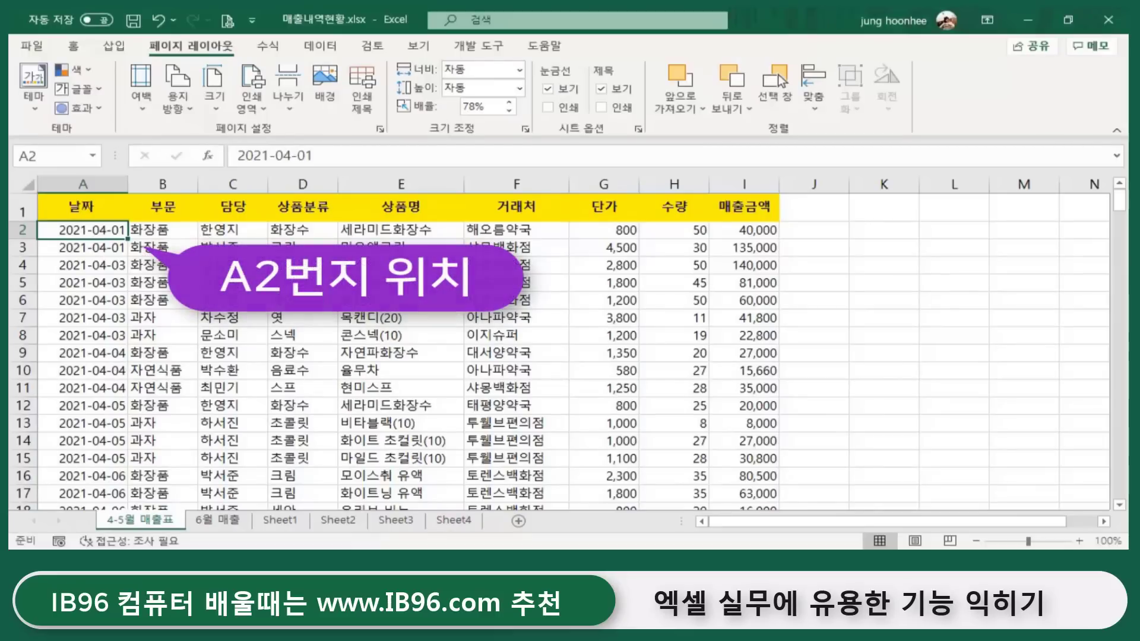
Apply 첫 행 고정 from 보기 > 틀 고정 to lock the yellow header row.
{"action": "left_click", "coordinate": [419, 48]}
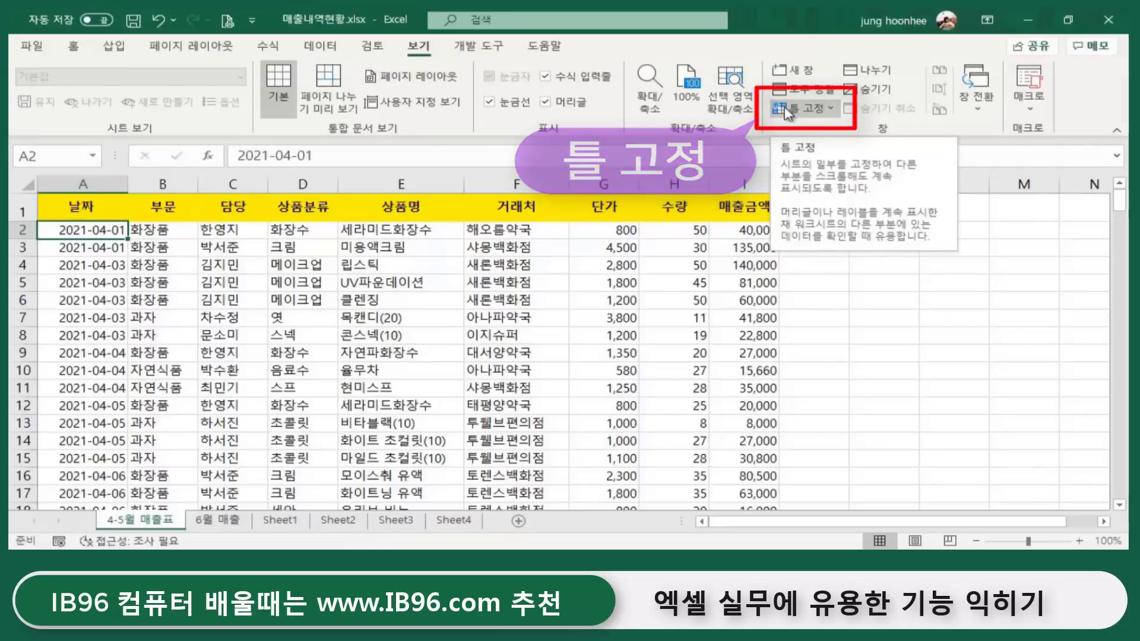
{"action": "left_click", "coordinate": [793, 112]}
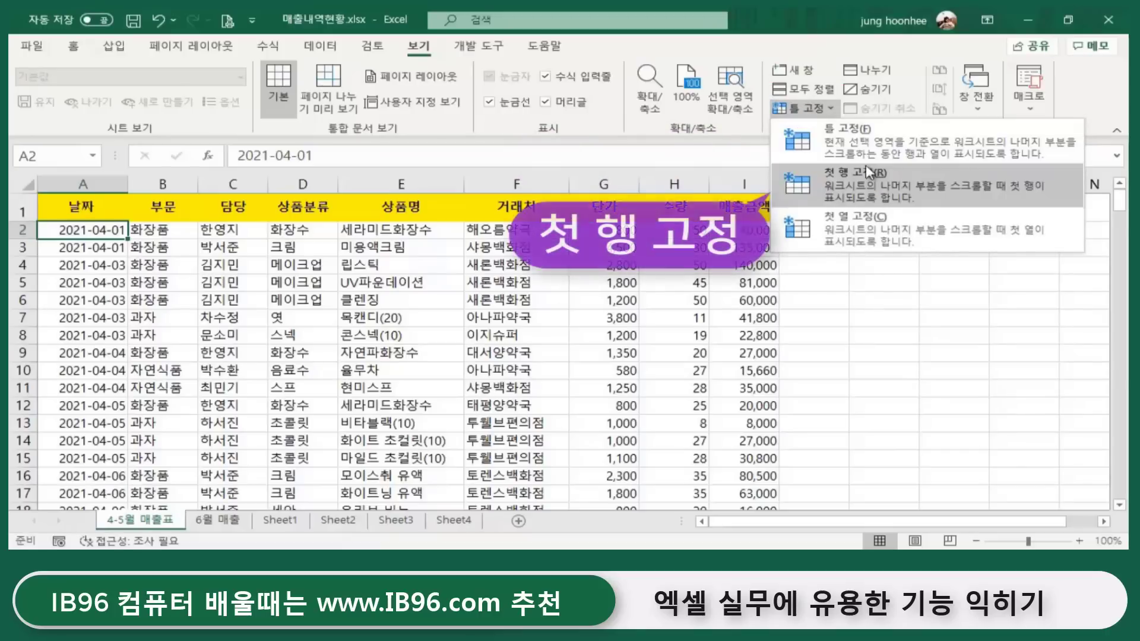
{"action": "left_click", "coordinate": [814, 189]}
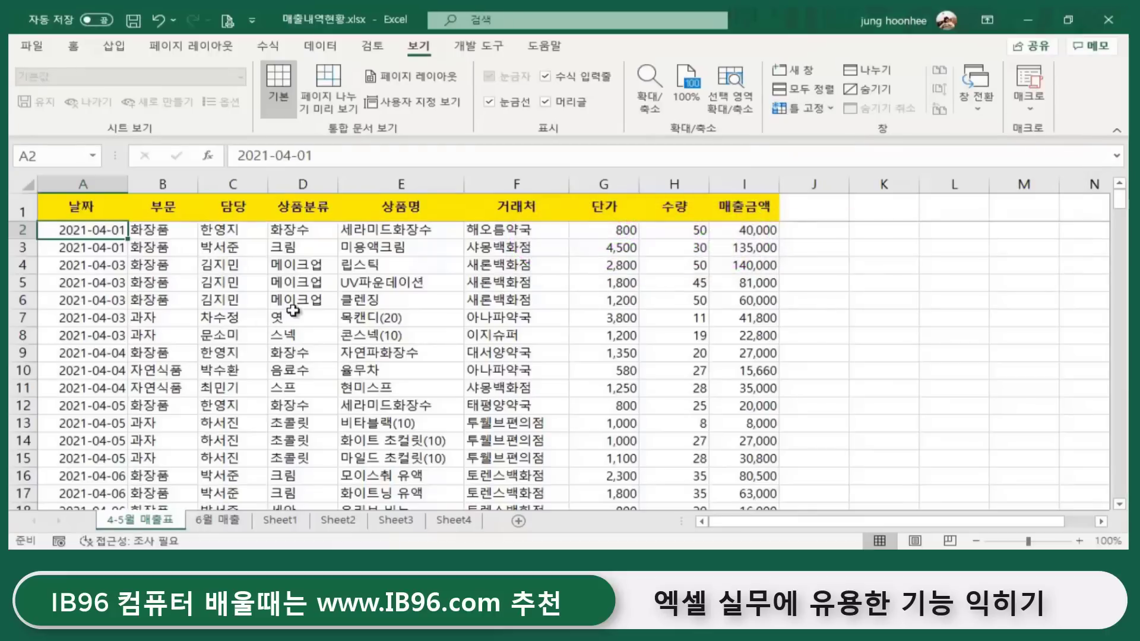
{"action": "scroll", "coordinate": [173, 322], "scroll_direction": "down", "scroll_amount": 3}
{"action": "scroll", "coordinate": [326, 368], "scroll_direction": "down", "scroll_amount": 5}
{"action": "scroll", "coordinate": [297, 321], "scroll_direction": "down", "scroll_amount": 4}
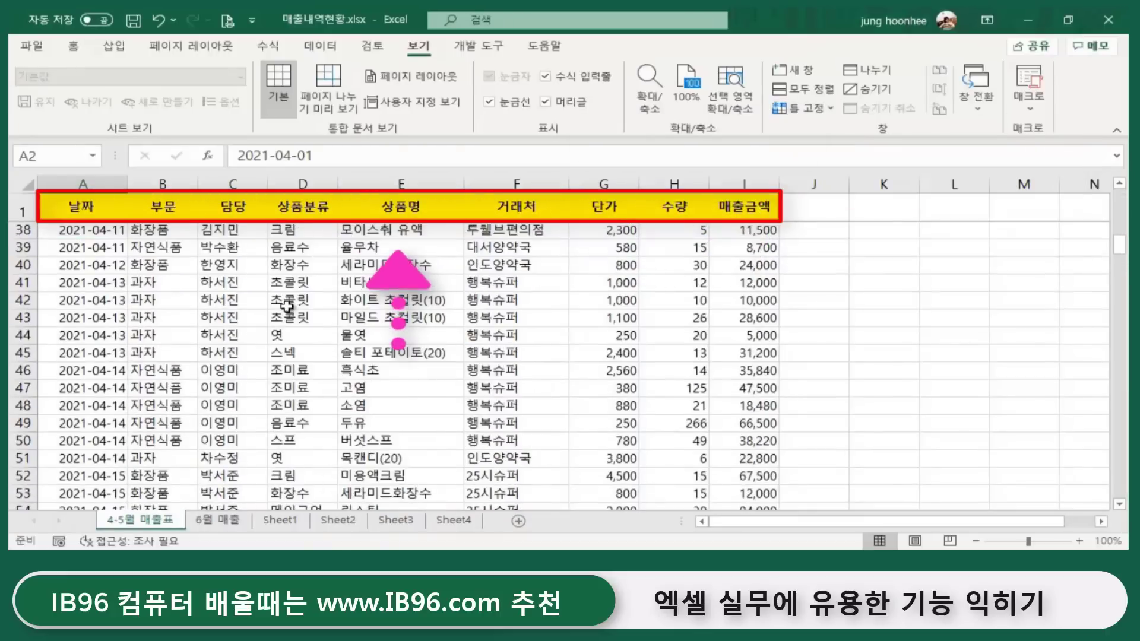
{"action": "scroll", "coordinate": [289, 308], "scroll_direction": "down", "scroll_amount": 5}
{"action": "scroll", "coordinate": [290, 307], "scroll_direction": "down", "scroll_amount": 4}
{"action": "scroll", "coordinate": [289, 320], "scroll_direction": "down", "scroll_amount": 8}
{"action": "scroll", "coordinate": [288, 333], "scroll_direction": "down", "scroll_amount": 1}
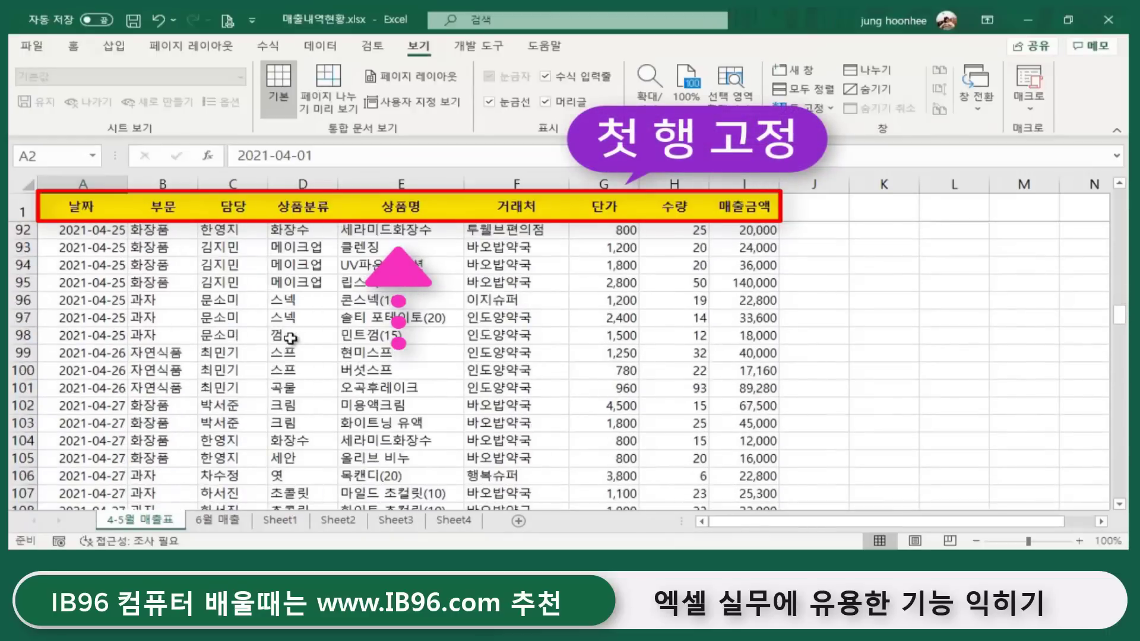
{"action": "scroll", "coordinate": [287, 340], "scroll_direction": "down", "scroll_amount": 1}
{"action": "scroll", "coordinate": [287, 341], "scroll_direction": "up", "scroll_amount": 1}
{"action": "scroll", "coordinate": [255, 344], "scroll_direction": "down", "scroll_amount": 1}
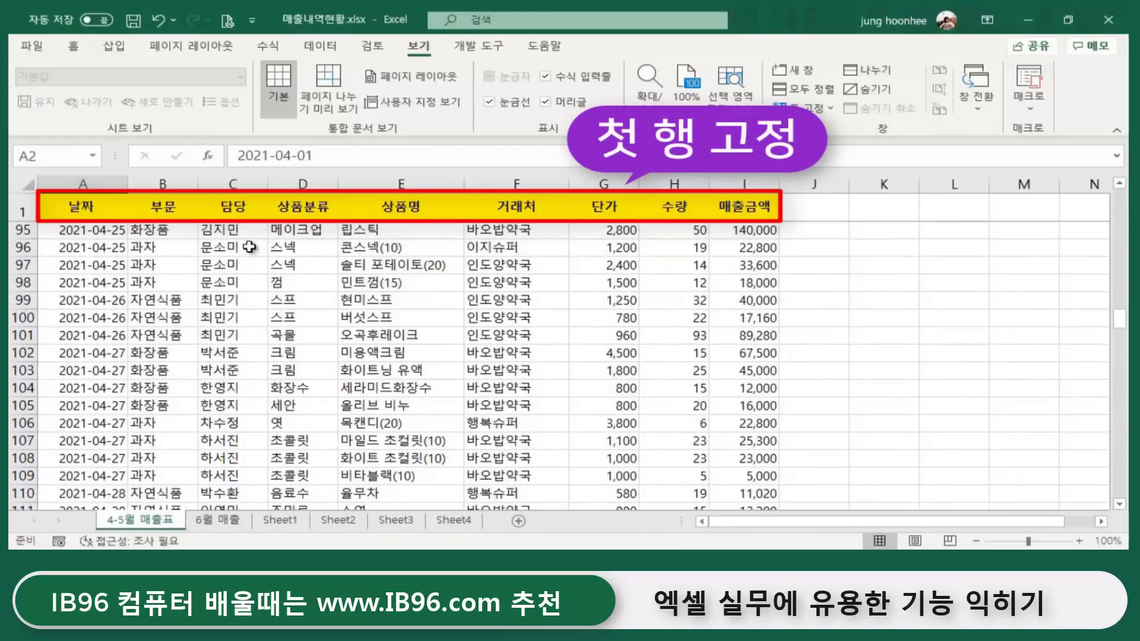
{"action": "left_click", "coordinate": [247, 284]}
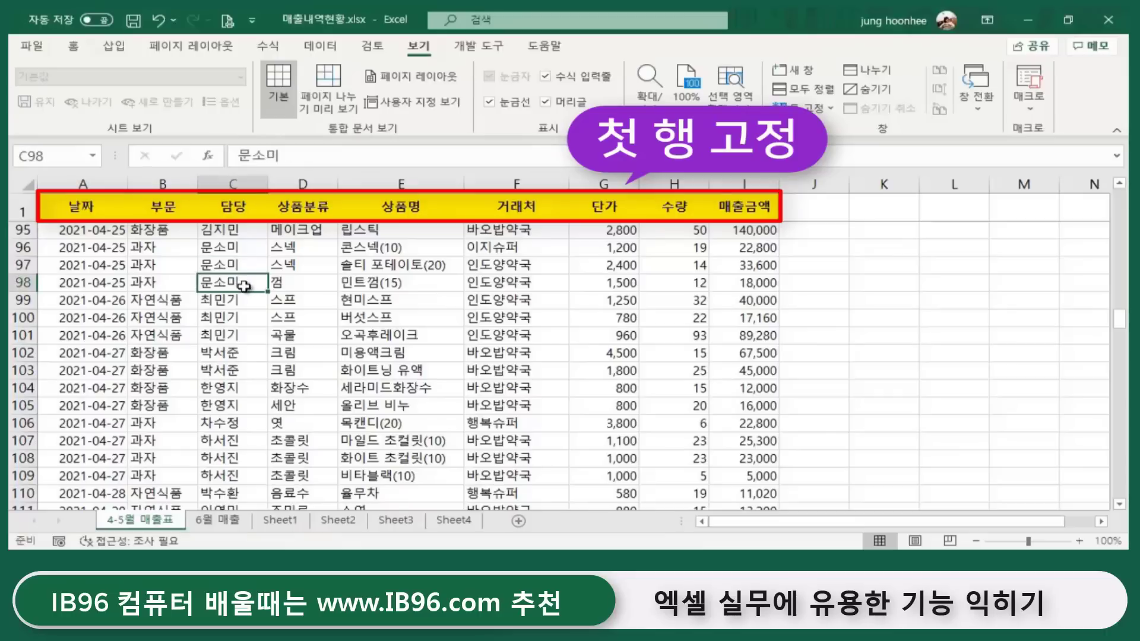
{"action": "left_click", "coordinate": [281, 284]}
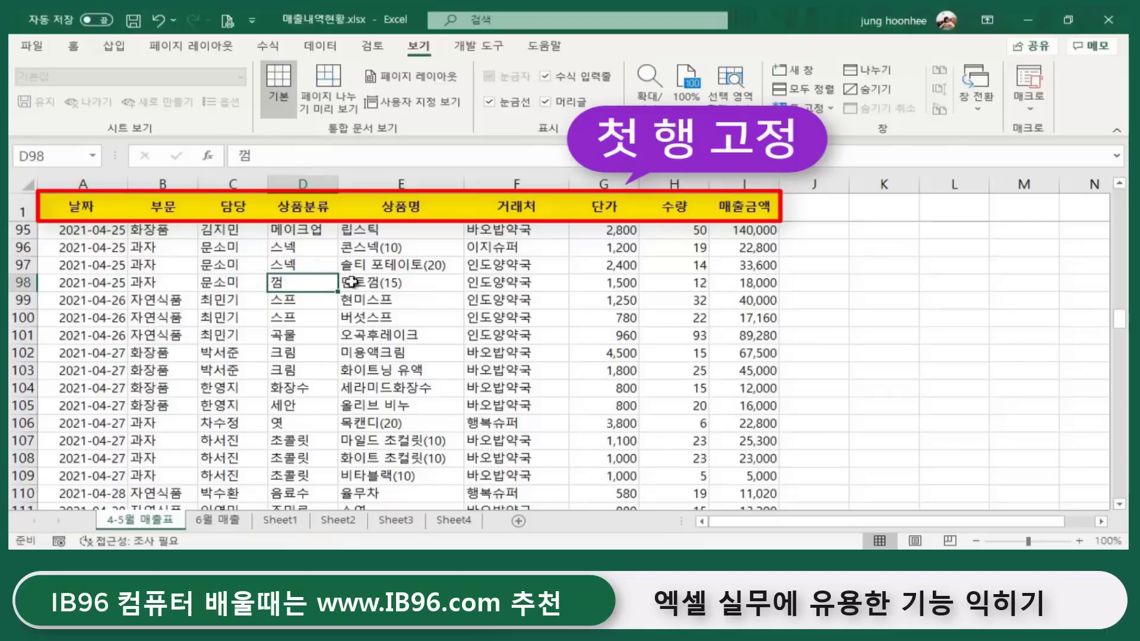
{"action": "left_click", "coordinate": [383, 286]}
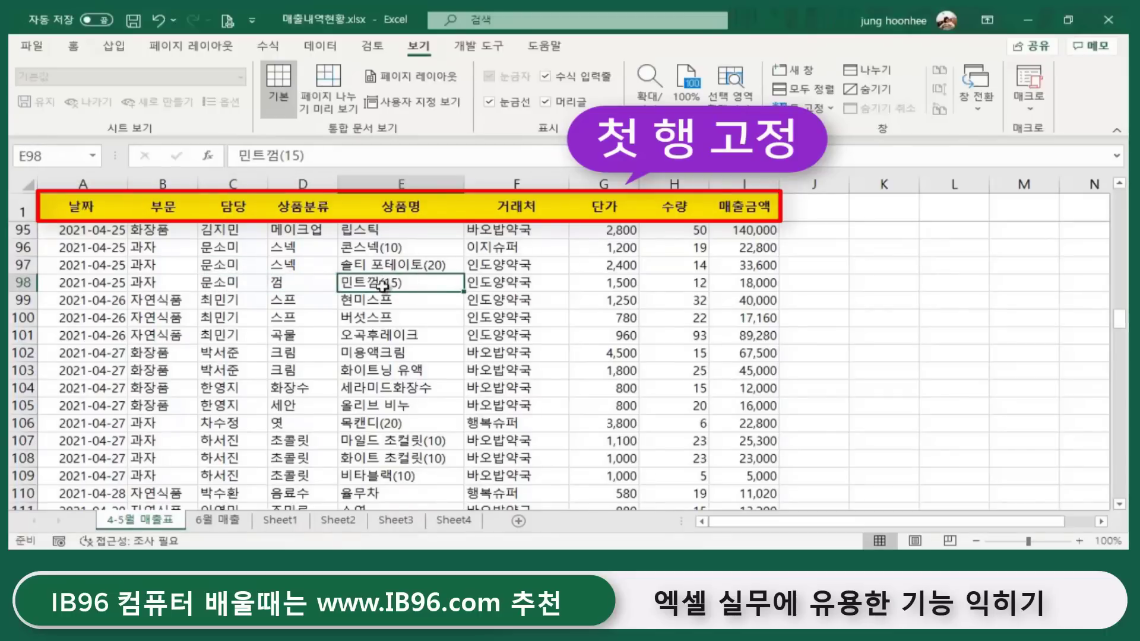
{"action": "left_click", "coordinate": [499, 288]}
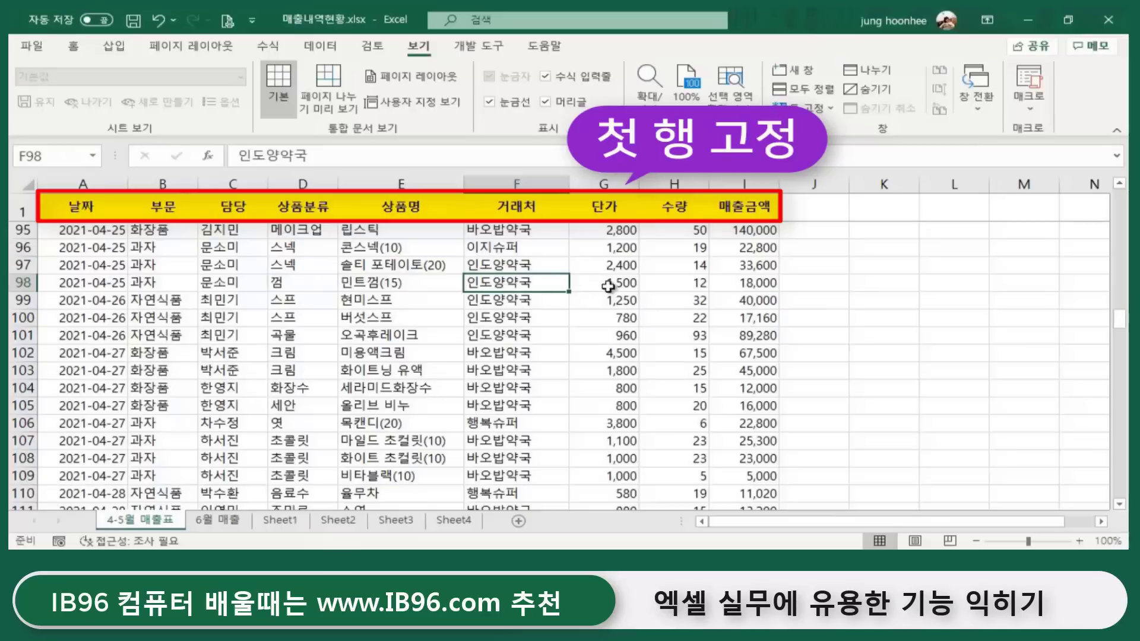
{"action": "scroll", "coordinate": [516, 374], "scroll_direction": "down", "scroll_amount": 1}
{"action": "scroll", "coordinate": [516, 374], "scroll_direction": "down", "scroll_amount": 2}
{"action": "scroll", "coordinate": [515, 374], "scroll_direction": "up", "scroll_amount": 4}
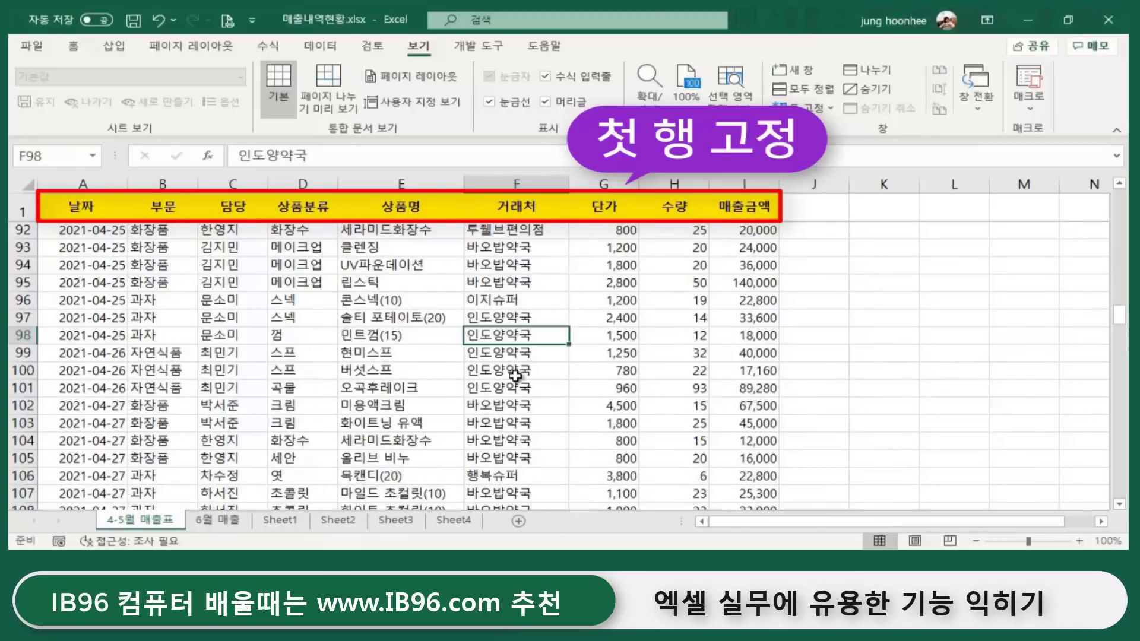
{"action": "scroll", "coordinate": [515, 377], "scroll_direction": "up", "scroll_amount": 5}
{"action": "scroll", "coordinate": [515, 376], "scroll_direction": "up", "scroll_amount": 7}
{"action": "scroll", "coordinate": [515, 377], "scroll_direction": "up", "scroll_amount": 9}
{"action": "scroll", "coordinate": [217, 366], "scroll_direction": "up", "scroll_amount": 9}
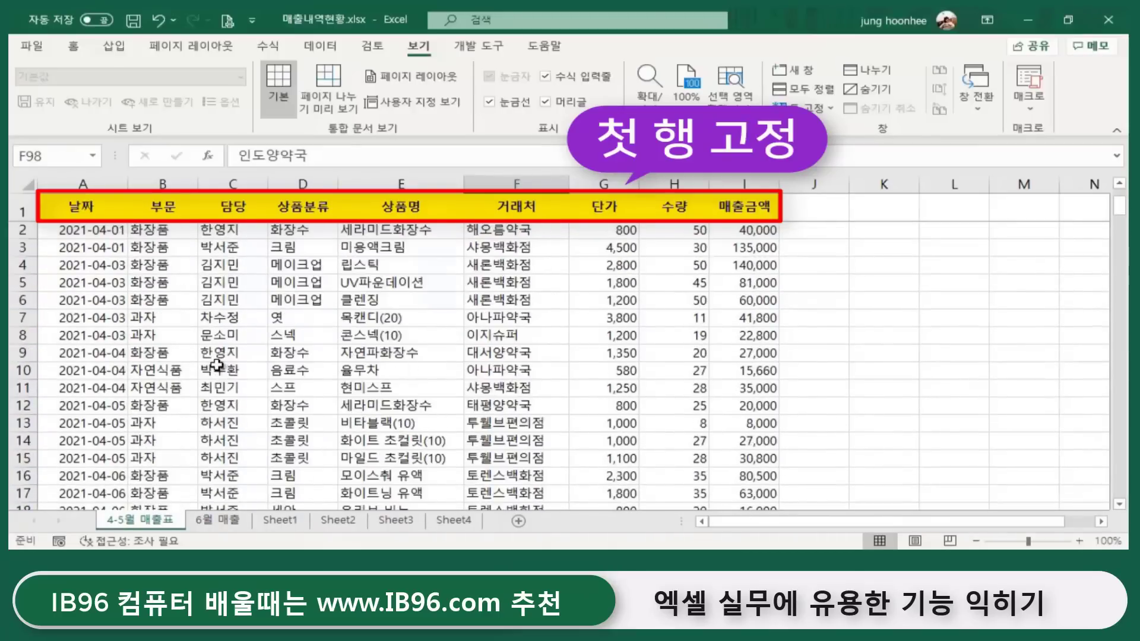
{"action": "left_click", "coordinate": [831, 110]}
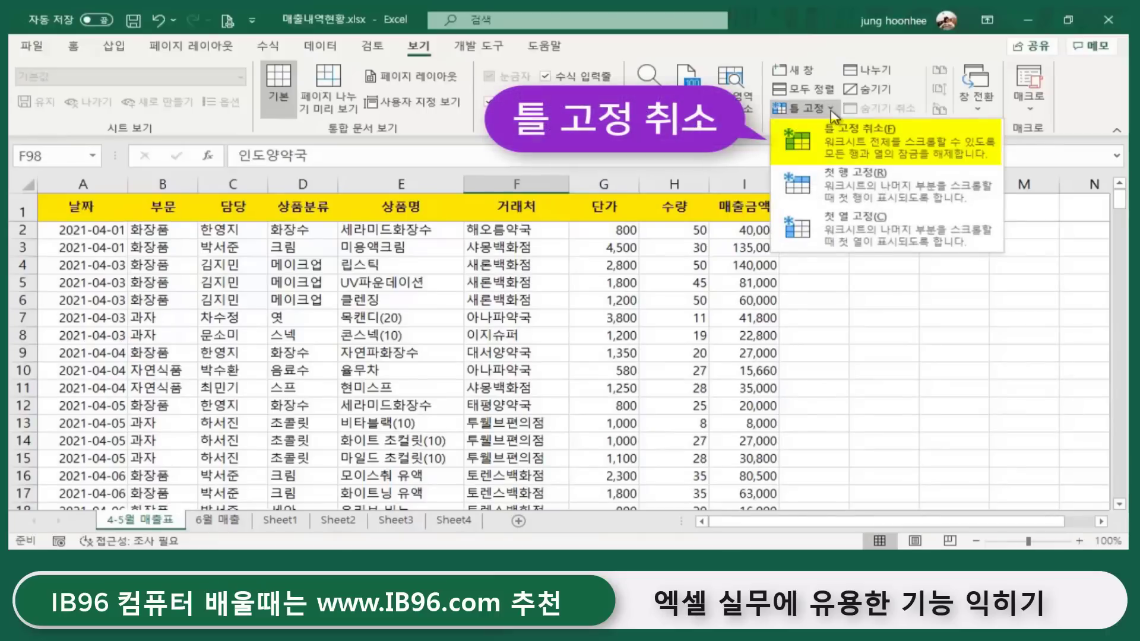
{"action": "left_click", "coordinate": [855, 151]}
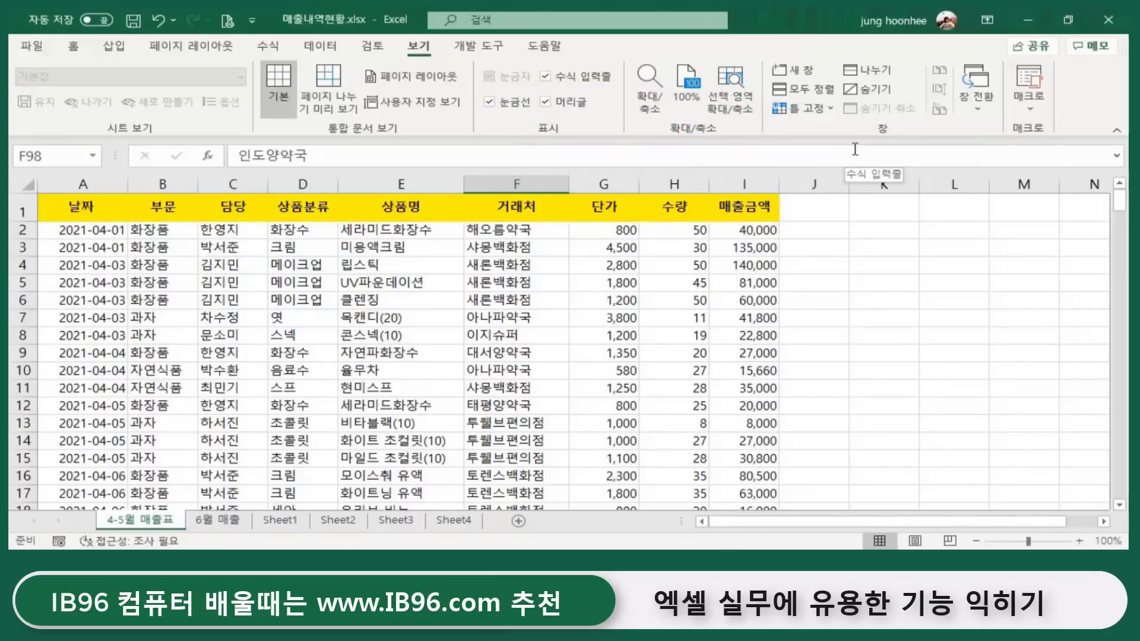
{"action": "scroll", "coordinate": [558, 300], "scroll_direction": "down", "scroll_amount": 4}
{"action": "scroll", "coordinate": [560, 374], "scroll_direction": "up", "scroll_amount": 4}
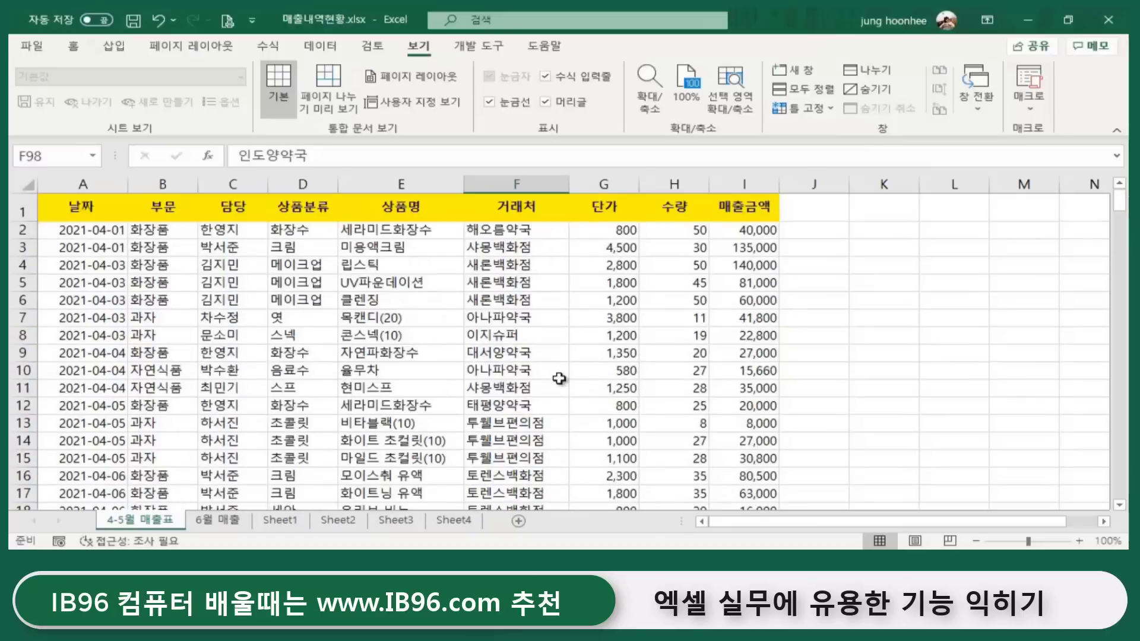
{"action": "scroll", "coordinate": [559, 379], "scroll_direction": "down", "scroll_amount": 4}
{"action": "scroll", "coordinate": [552, 386], "scroll_direction": "down", "scroll_amount": 2}
{"action": "scroll", "coordinate": [552, 391], "scroll_direction": "up", "scroll_amount": 5}
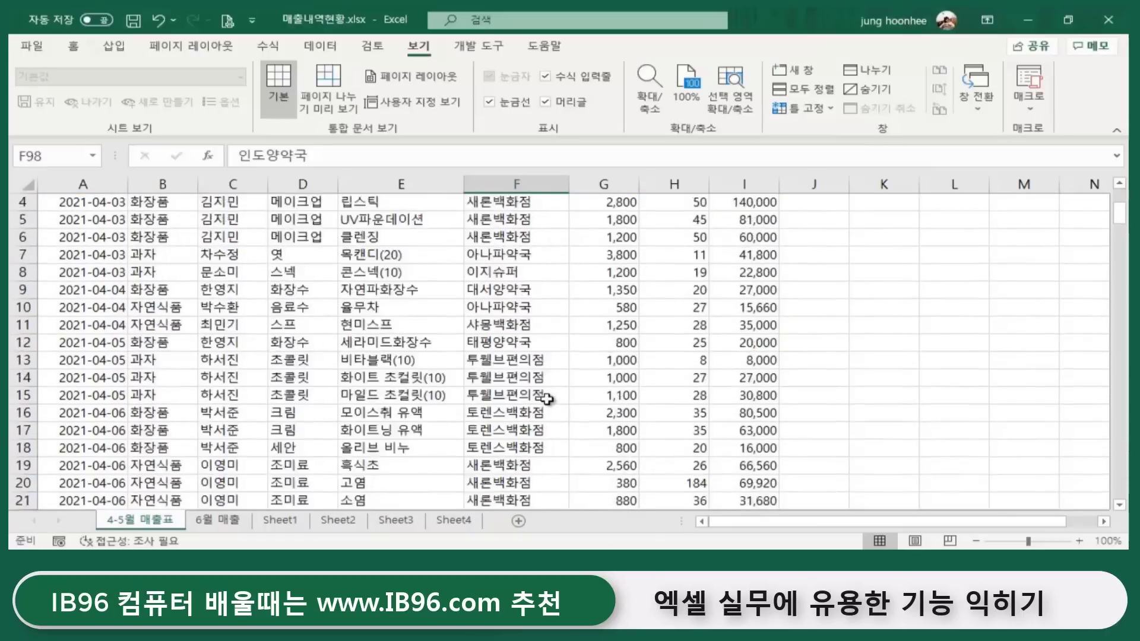
{"action": "scroll", "coordinate": [546, 399], "scroll_direction": "up", "scroll_amount": 1}
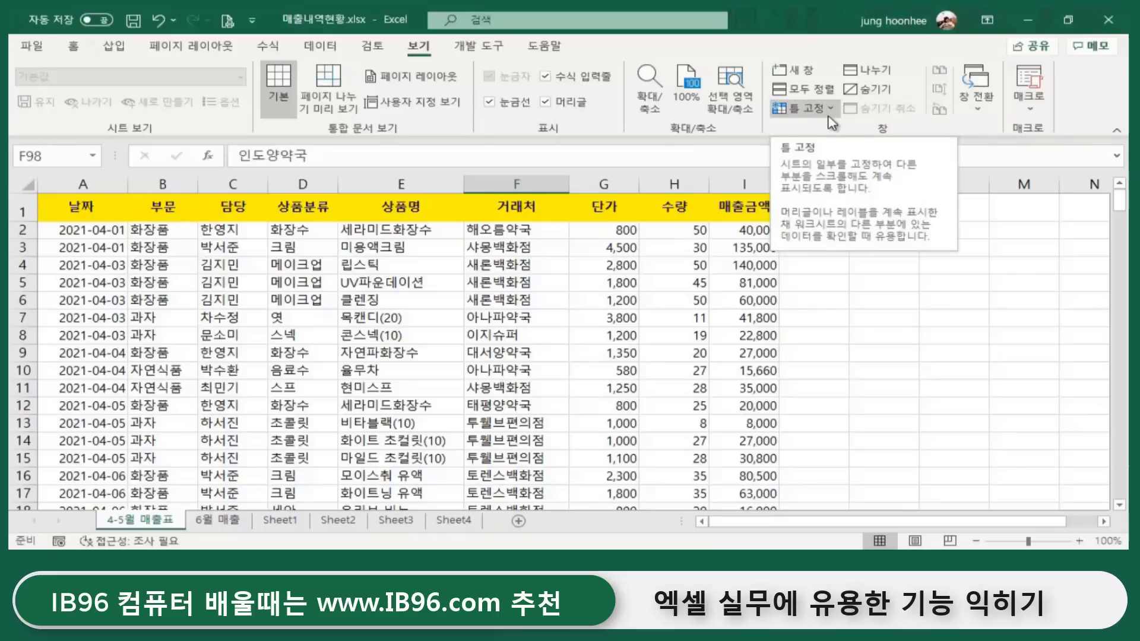
{"action": "left_click", "coordinate": [82, 215]}
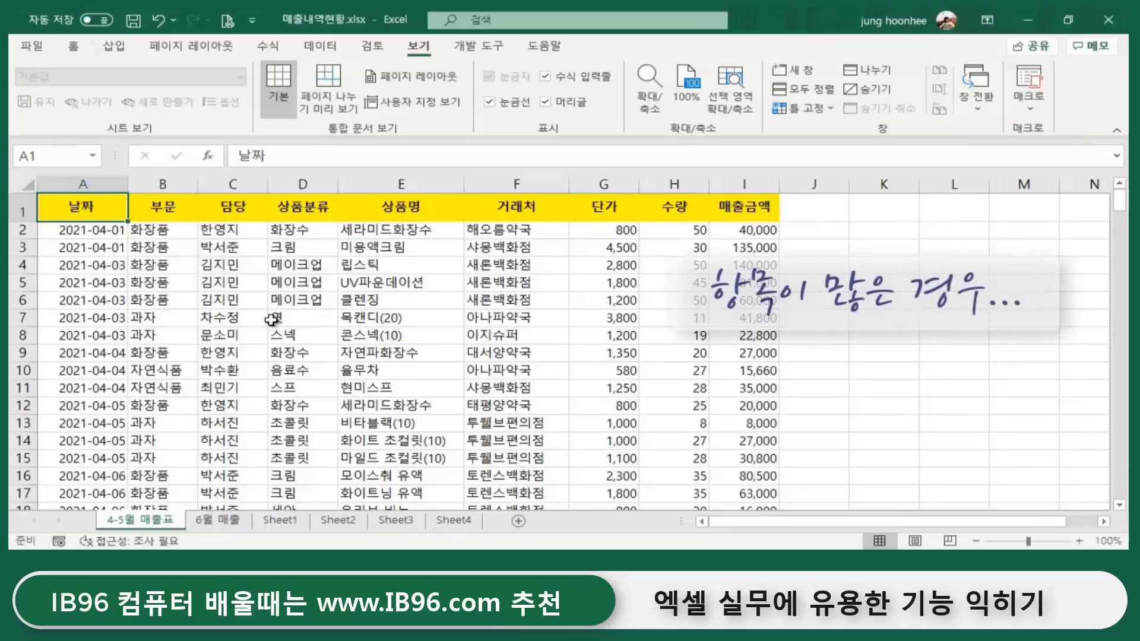
{"action": "scroll", "coordinate": [326, 348], "scroll_direction": "down", "scroll_amount": 5}
{"action": "scroll", "coordinate": [327, 348], "scroll_direction": "down", "scroll_amount": 6}
{"action": "scroll", "coordinate": [326, 349], "scroll_direction": "up", "scroll_amount": 6}
{"action": "scroll", "coordinate": [327, 349], "scroll_direction": "up", "scroll_amount": 5}
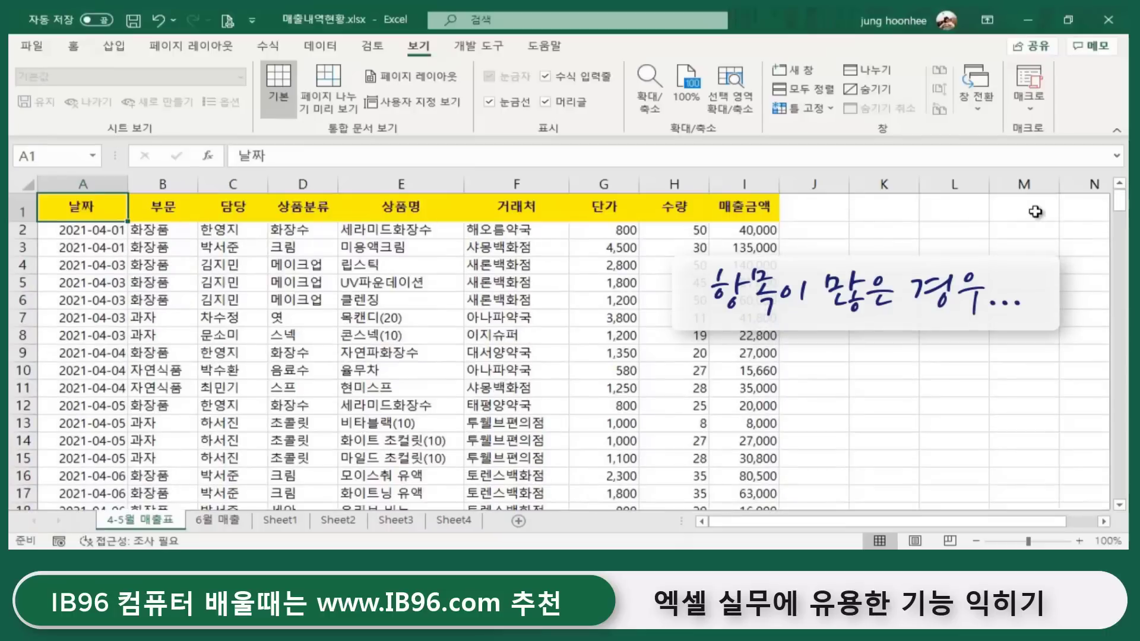
{"action": "scroll", "coordinate": [408, 288], "scroll_direction": "down", "scroll_amount": 2}
{"action": "scroll", "coordinate": [376, 309], "scroll_direction": "up", "scroll_amount": 2}
Select cell D2 and apply 나누기, splitting the sheet below row 1 and left of column D.
{"action": "left_click", "coordinate": [301, 209]}
{"action": "left_click", "coordinate": [72, 208]}
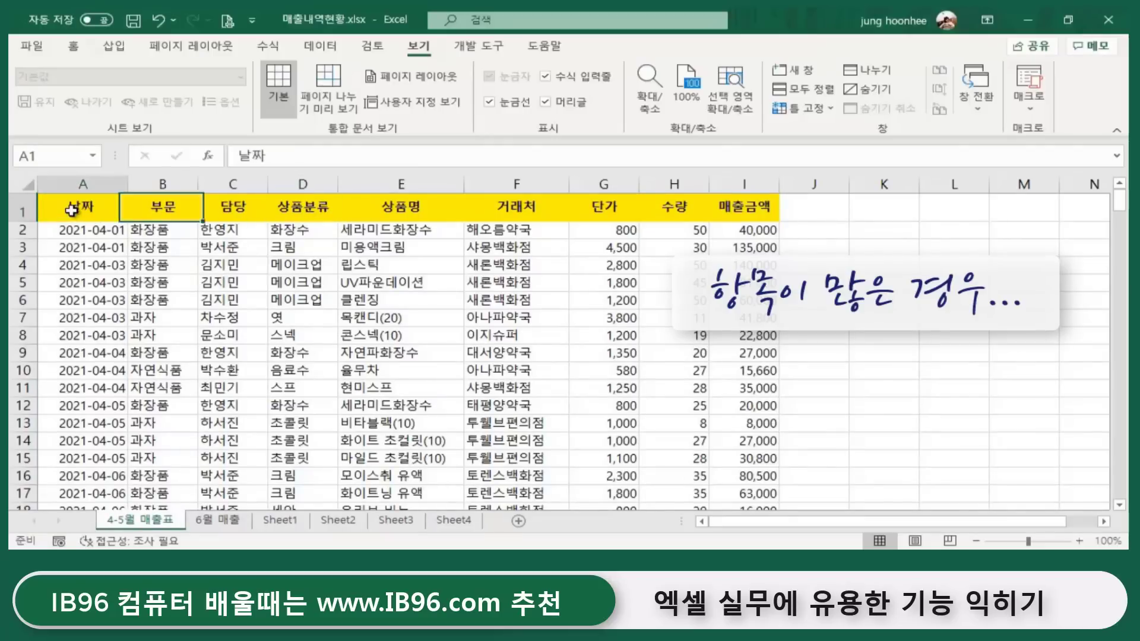
{"action": "left_click", "coordinate": [166, 210]}
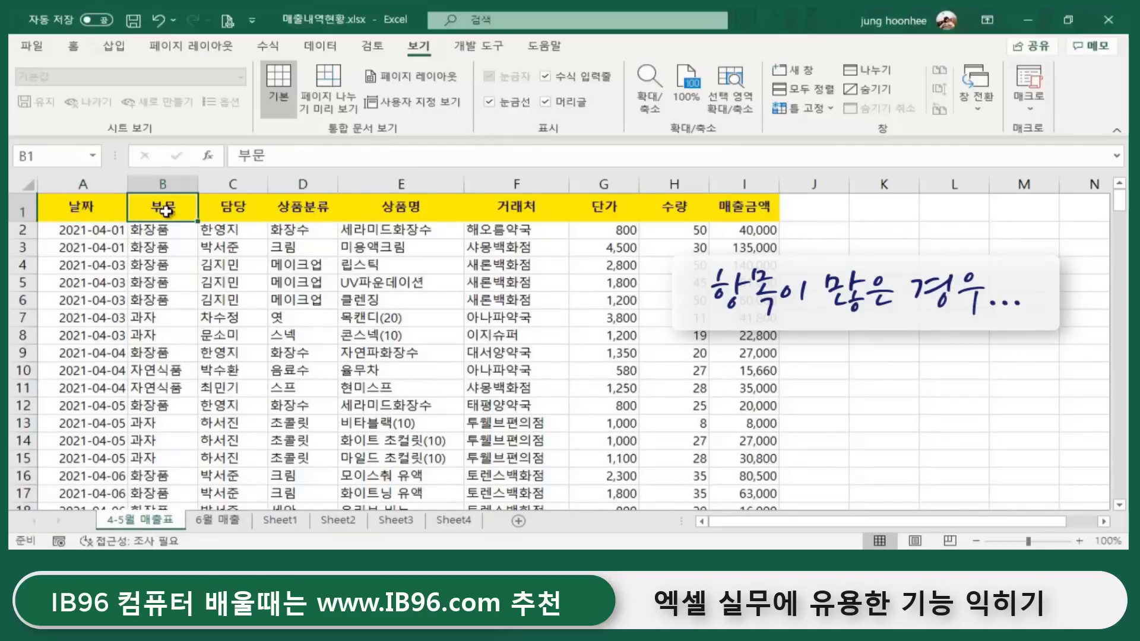
{"action": "left_click", "coordinate": [225, 215]}
{"action": "left_click", "coordinate": [304, 212]}
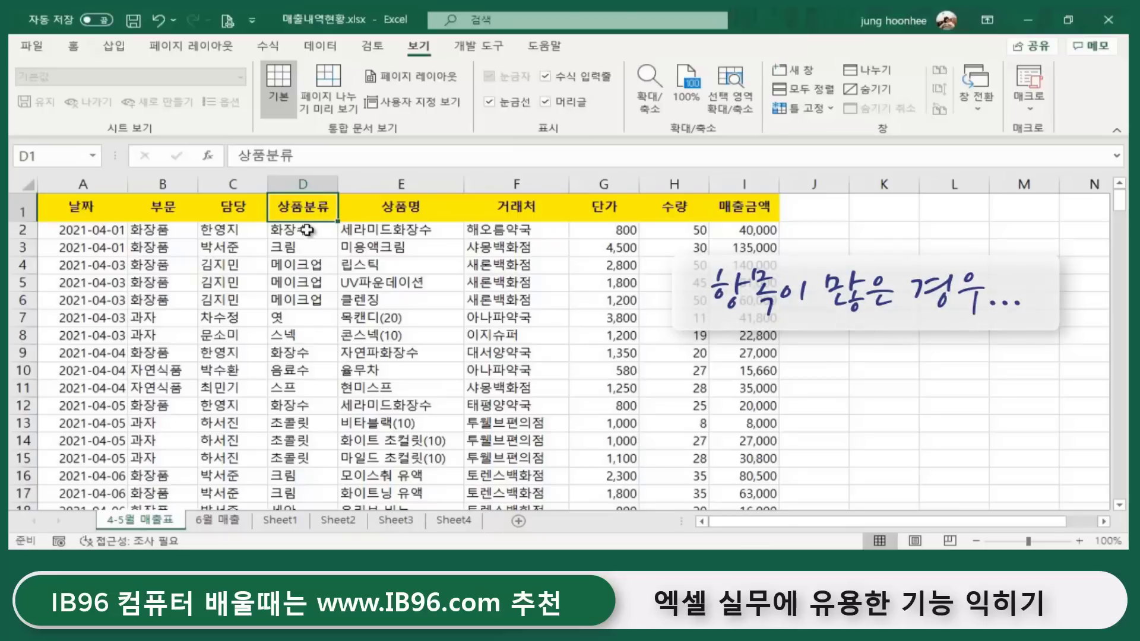
{"action": "left_click", "coordinate": [306, 230]}
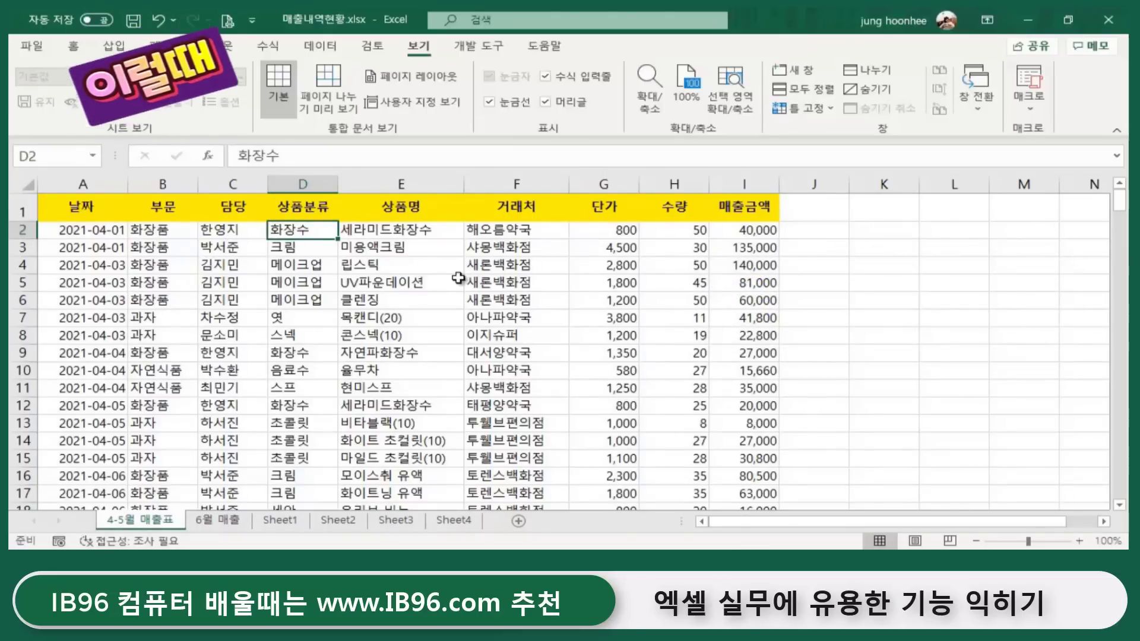
{"action": "key", "text": "alt+w"}
{"action": "key", "text": "s"}
{"action": "left_click", "coordinate": [368, 233]}
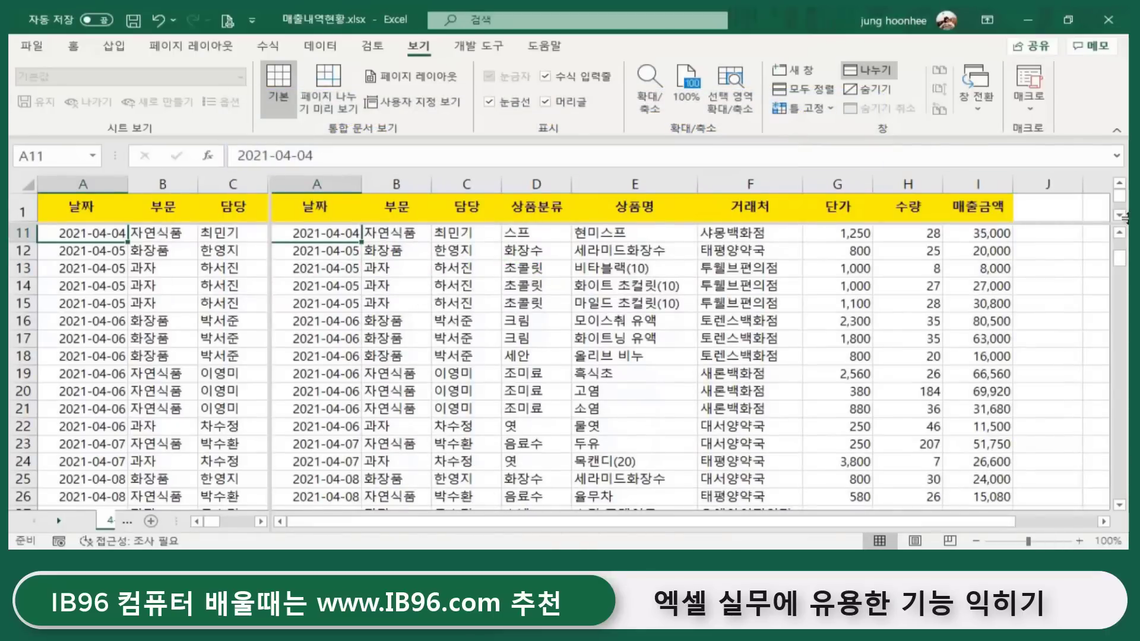
Drag the right pane's horizontal scrollbar to compare columns, then turn 나누기 off.
{"action": "mouse_move", "coordinate": [839, 527]}
{"action": "left_mouse_down"}
{"action": "mouse_move", "coordinate": [773, 527]}
{"action": "mouse_move", "coordinate": [947, 513]}
{"action": "left_mouse_up"}
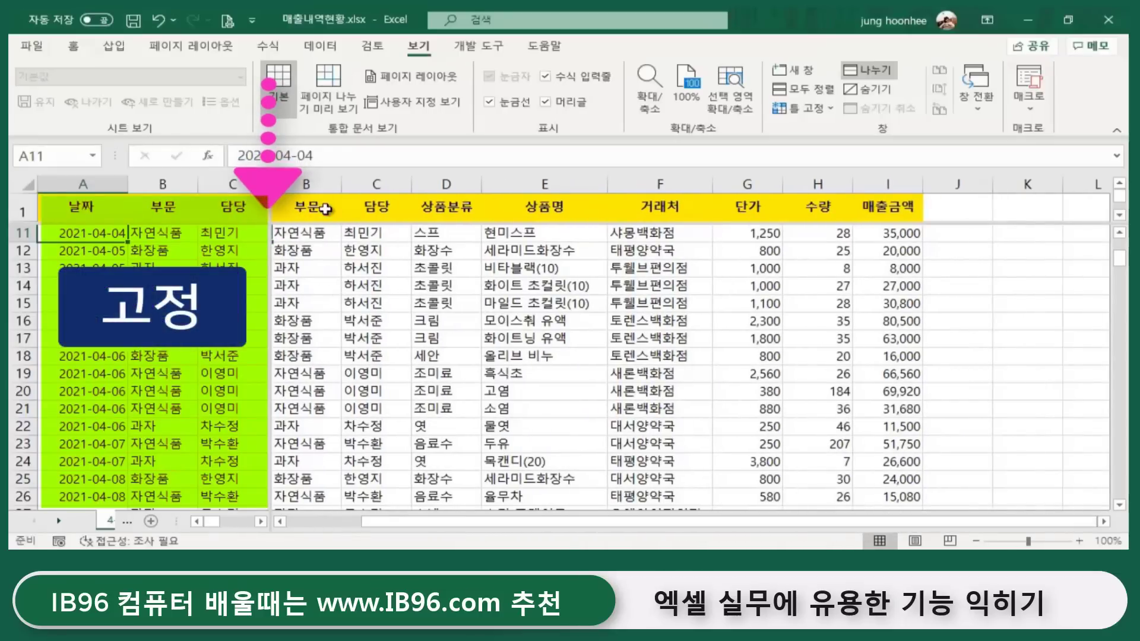
{"action": "left_click_drag", "start_coordinate": [882, 522], "coordinate": [808, 532]}
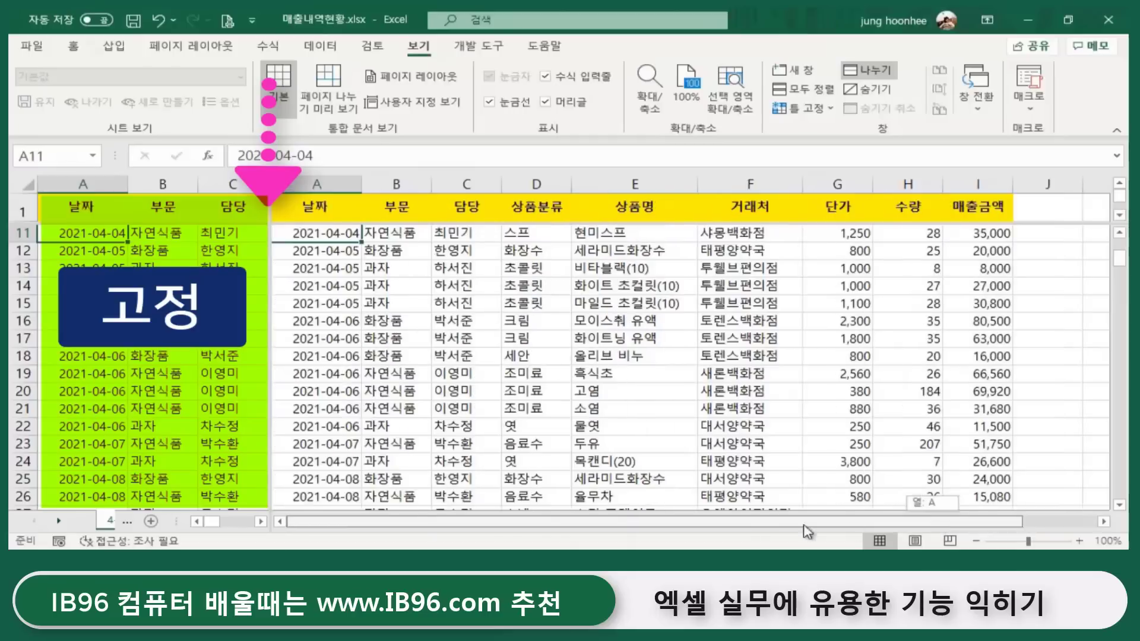
{"action": "left_click_drag", "start_coordinate": [889, 529], "coordinate": [926, 525]}
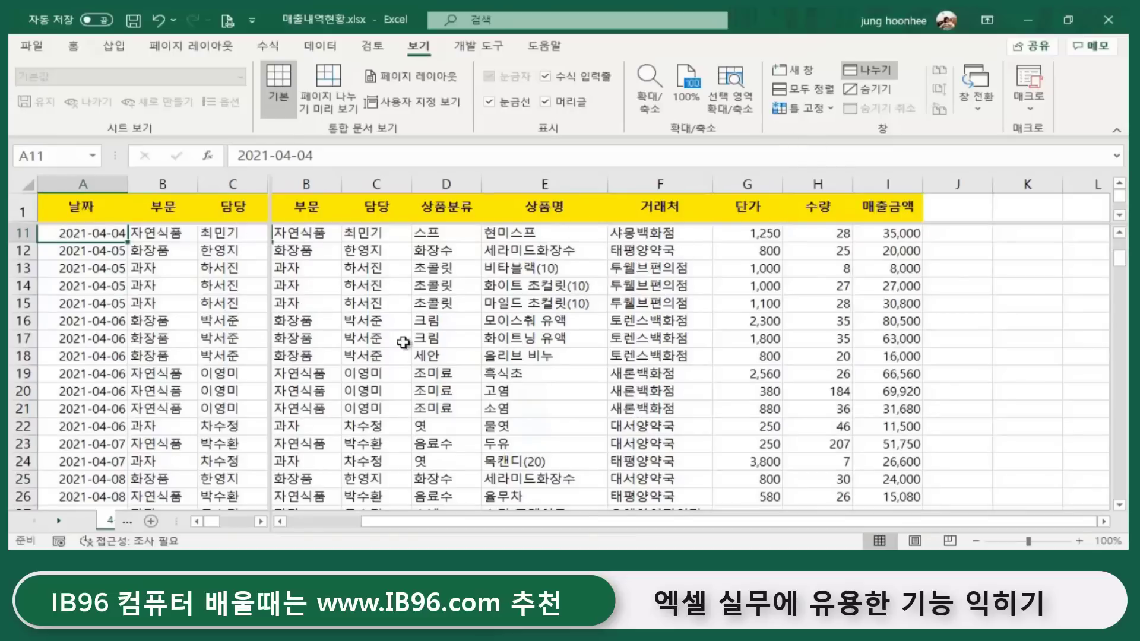
{"action": "left_click", "coordinate": [874, 72]}
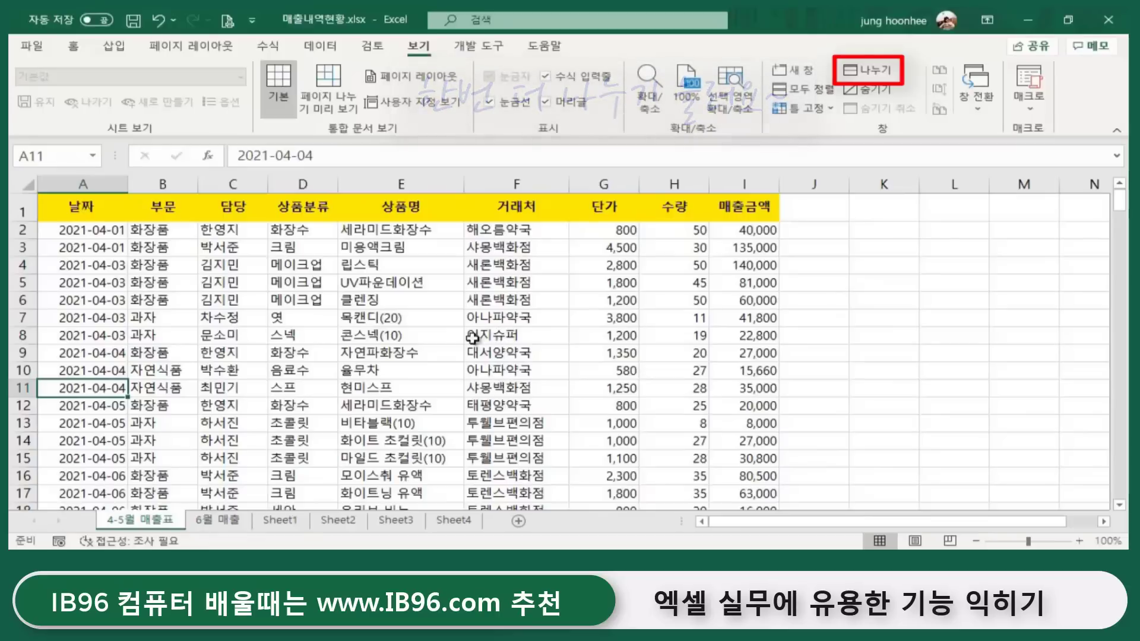
Scroll down to row 30, select cell D30 and apply 나누기 there.
{"action": "scroll", "coordinate": [278, 337], "scroll_direction": "down", "scroll_amount": 1}
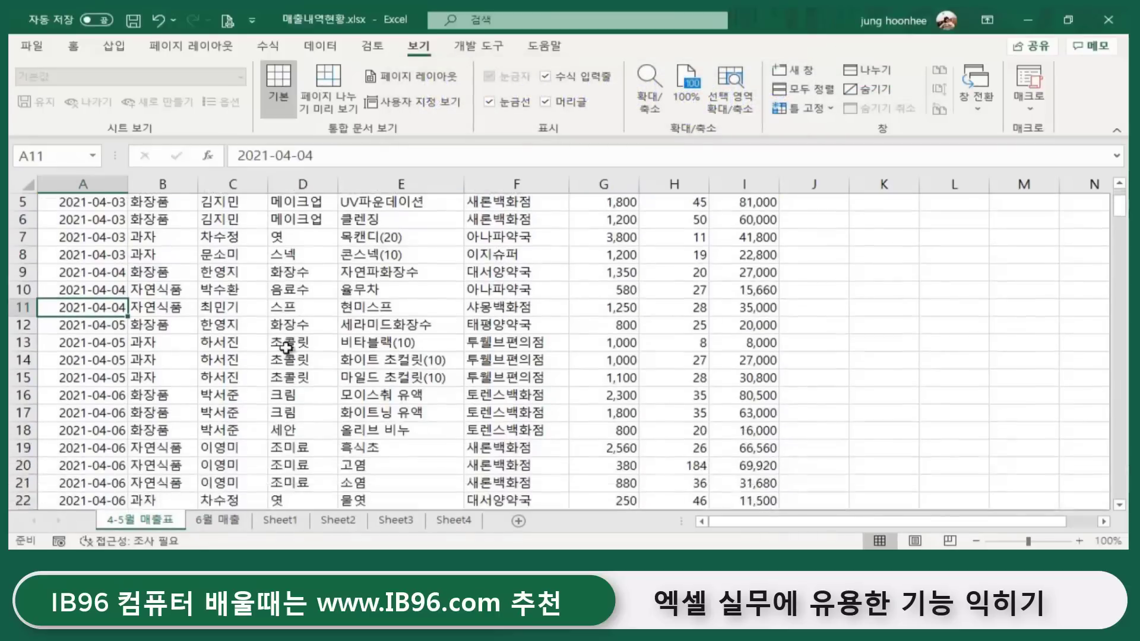
{"action": "scroll", "coordinate": [277, 338], "scroll_direction": "down", "scroll_amount": 2}
{"action": "scroll", "coordinate": [278, 337], "scroll_direction": "down", "scroll_amount": 5}
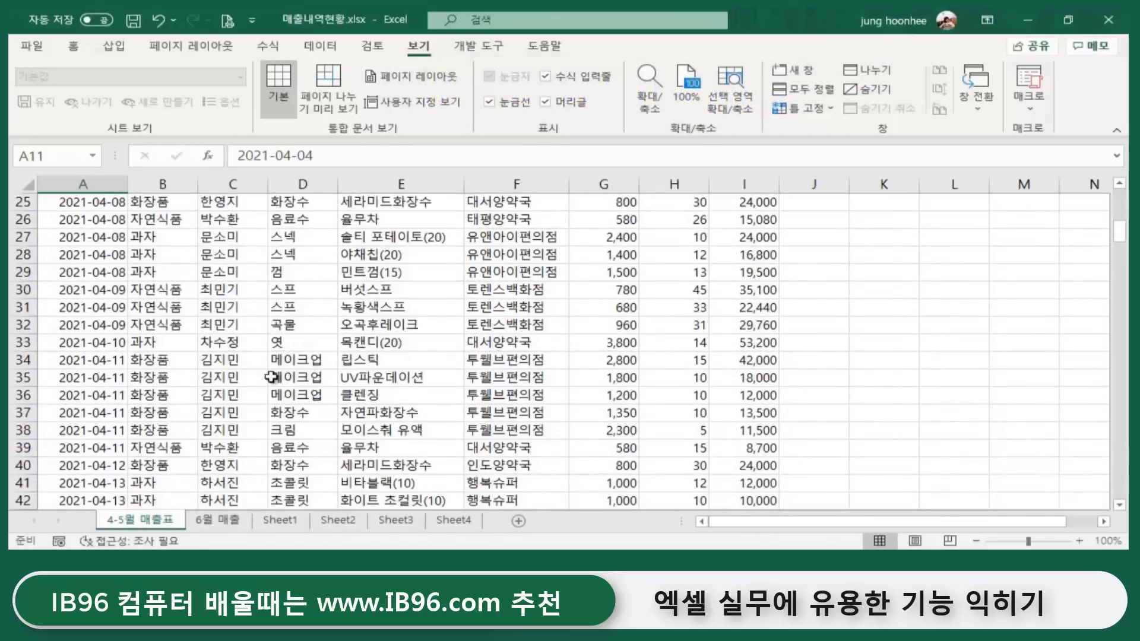
{"action": "left_click", "coordinate": [95, 292]}
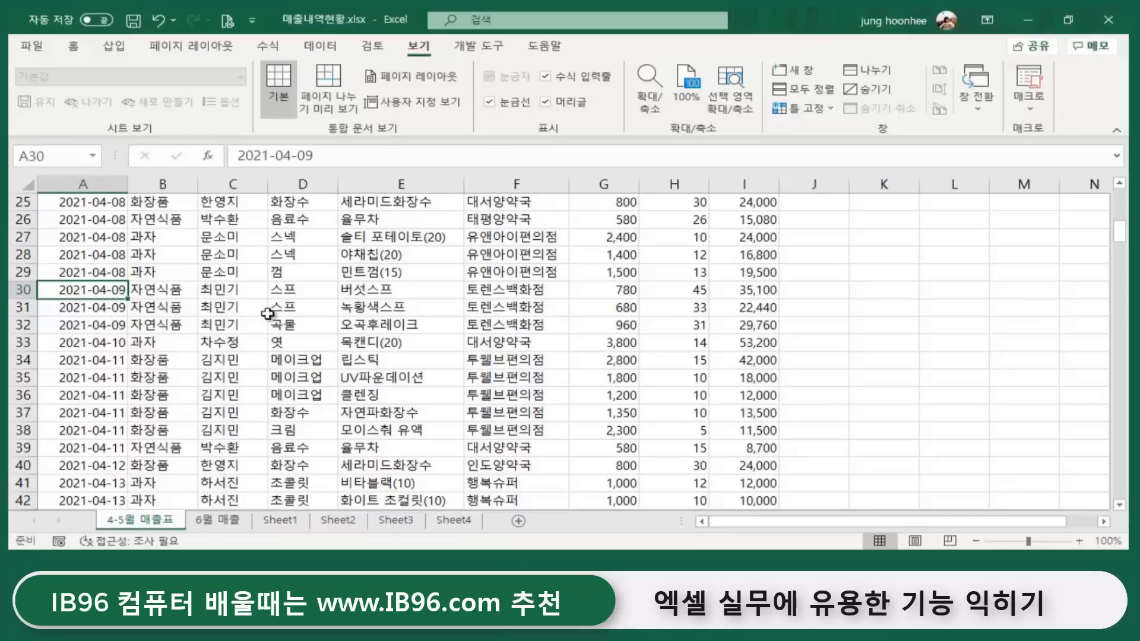
{"action": "left_click", "coordinate": [289, 291]}
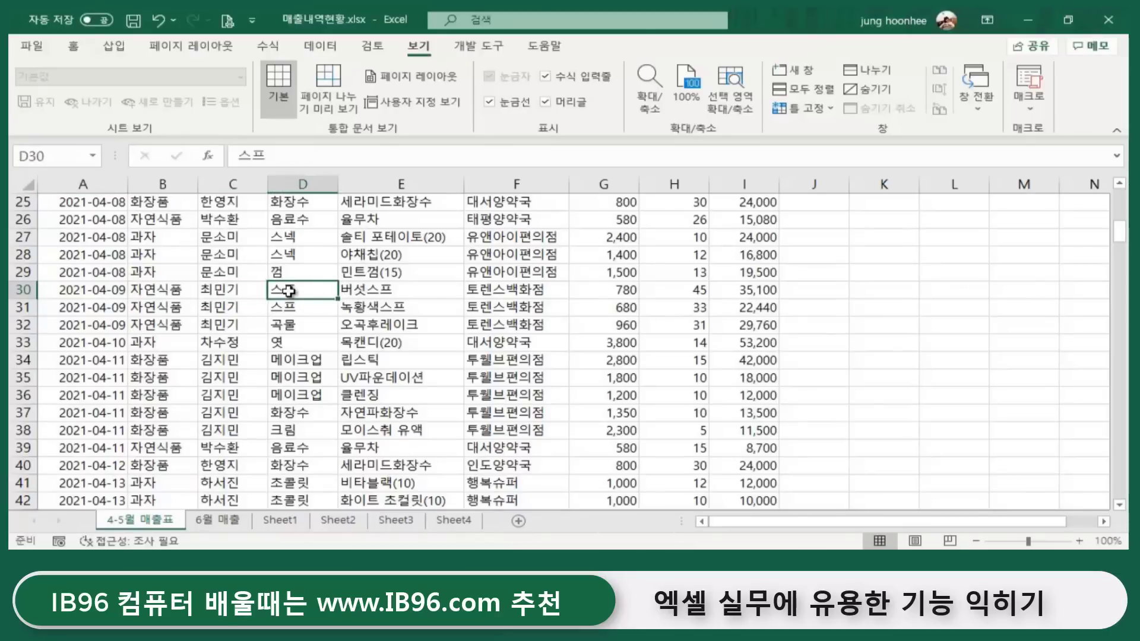
{"action": "left_click", "coordinate": [868, 69]}
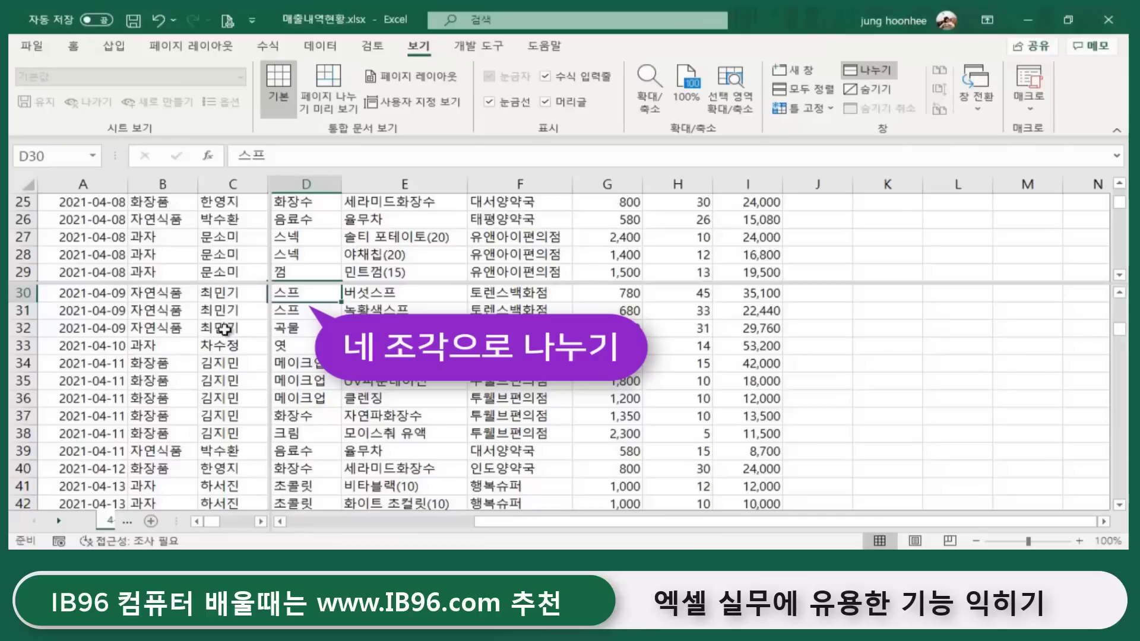
Scroll the lower pane up and down independently of rows 25–29 above.
{"action": "scroll", "coordinate": [278, 365], "scroll_direction": "up", "scroll_amount": 1}
{"action": "scroll", "coordinate": [277, 365], "scroll_direction": "up", "scroll_amount": 4}
{"action": "scroll", "coordinate": [277, 365], "scroll_direction": "up", "scroll_amount": 1}
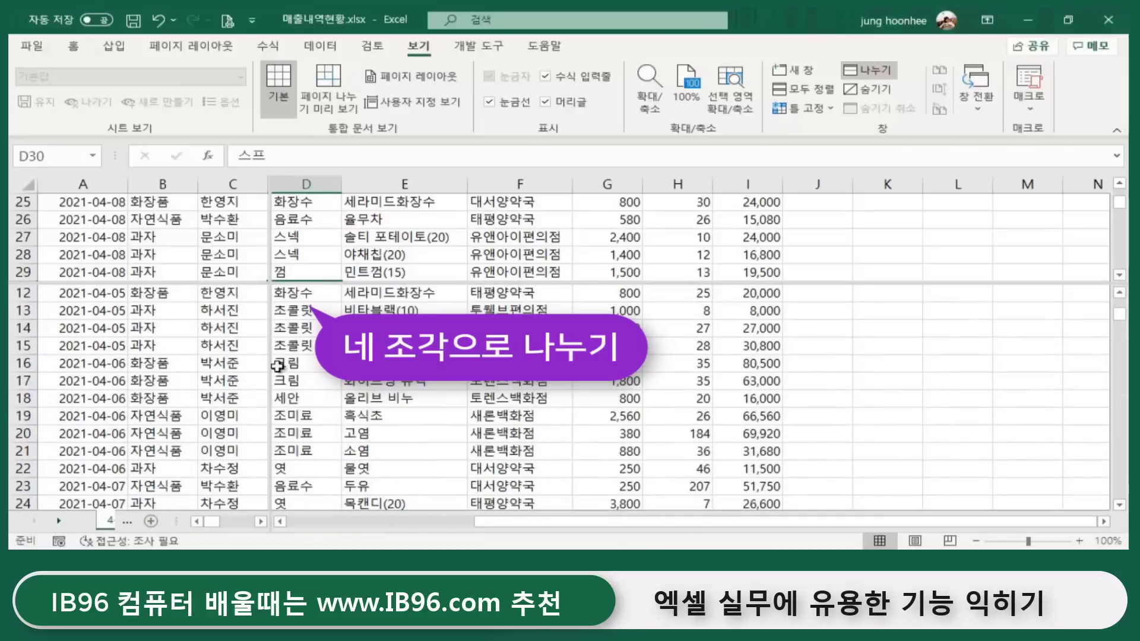
{"action": "scroll", "coordinate": [277, 365], "scroll_direction": "down", "scroll_amount": 4}
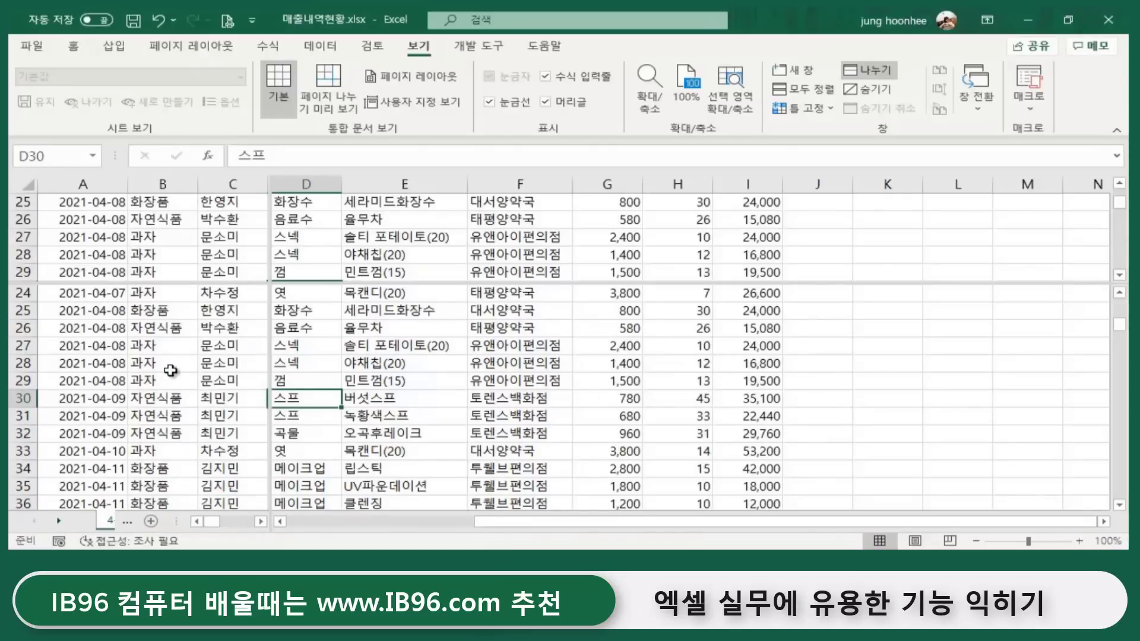
{"action": "scroll", "coordinate": [407, 386], "scroll_direction": "up", "scroll_amount": 2}
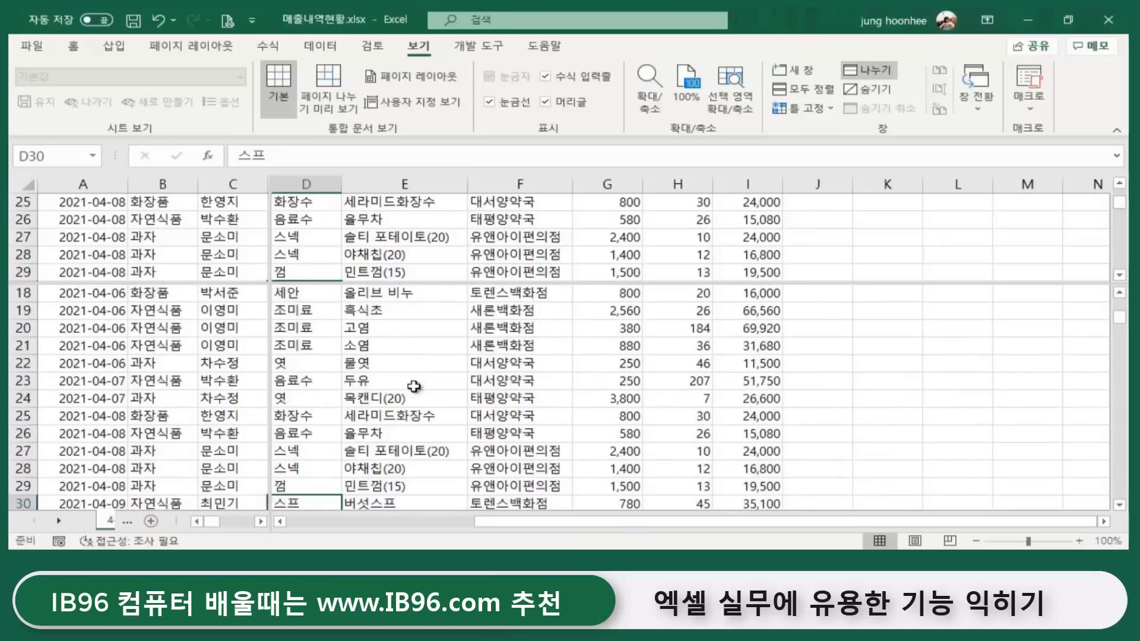
{"action": "scroll", "coordinate": [413, 387], "scroll_direction": "down", "scroll_amount": 1}
{"action": "scroll", "coordinate": [414, 386], "scroll_direction": "up", "scroll_amount": 3}
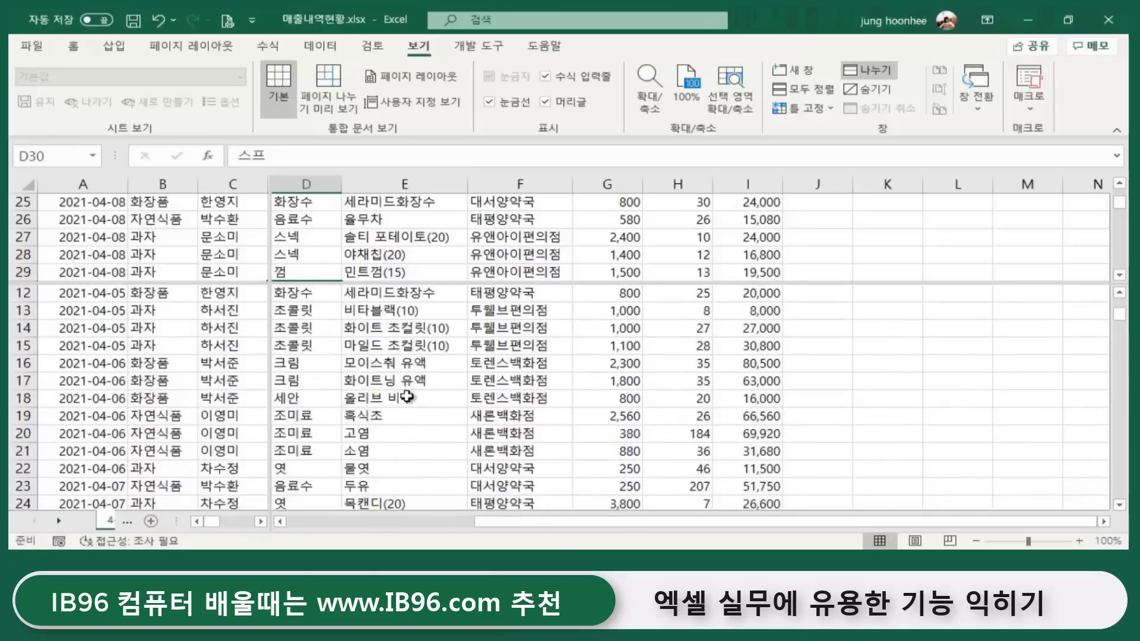
{"action": "scroll", "coordinate": [407, 397], "scroll_direction": "up", "scroll_amount": 4}
{"action": "scroll", "coordinate": [402, 401], "scroll_direction": "down", "scroll_amount": 1}
{"action": "scroll", "coordinate": [402, 399], "scroll_direction": "down", "scroll_amount": 2}
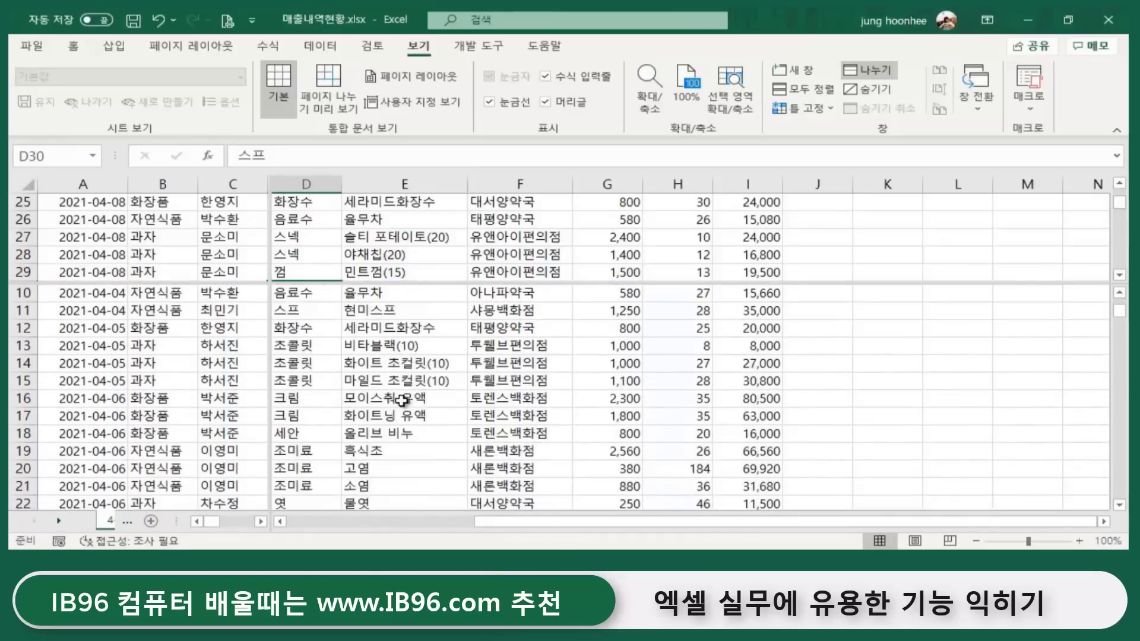
{"action": "scroll", "coordinate": [402, 400], "scroll_direction": "up", "scroll_amount": 2}
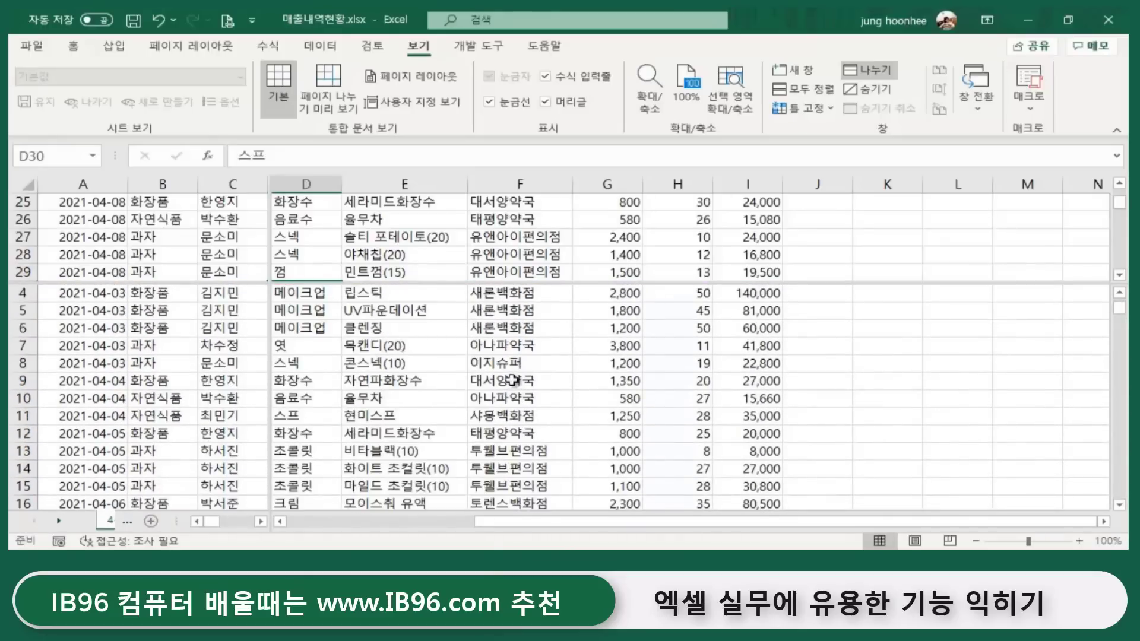
Turn off 나누기, scroll back to the header row, and select cells F15 and H11.
{"action": "left_click", "coordinate": [875, 71]}
{"action": "key", "text": "Right"}
{"action": "key", "text": "Down"}
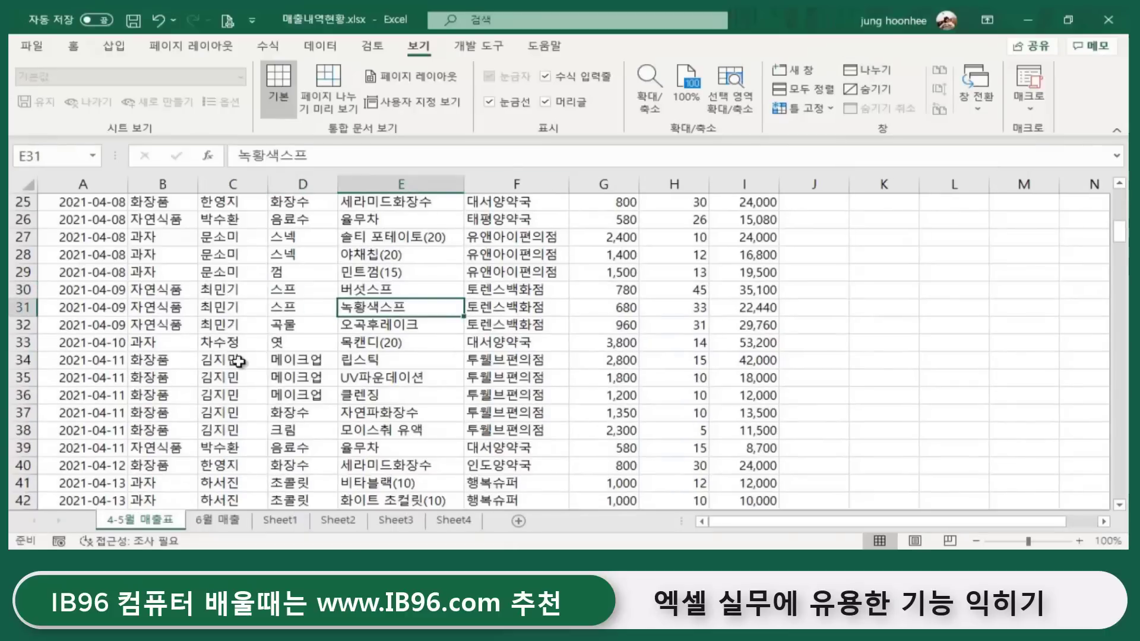
{"action": "scroll", "coordinate": [238, 361], "scroll_direction": "up", "scroll_amount": 5}
{"action": "scroll", "coordinate": [238, 361], "scroll_direction": "up", "scroll_amount": 3}
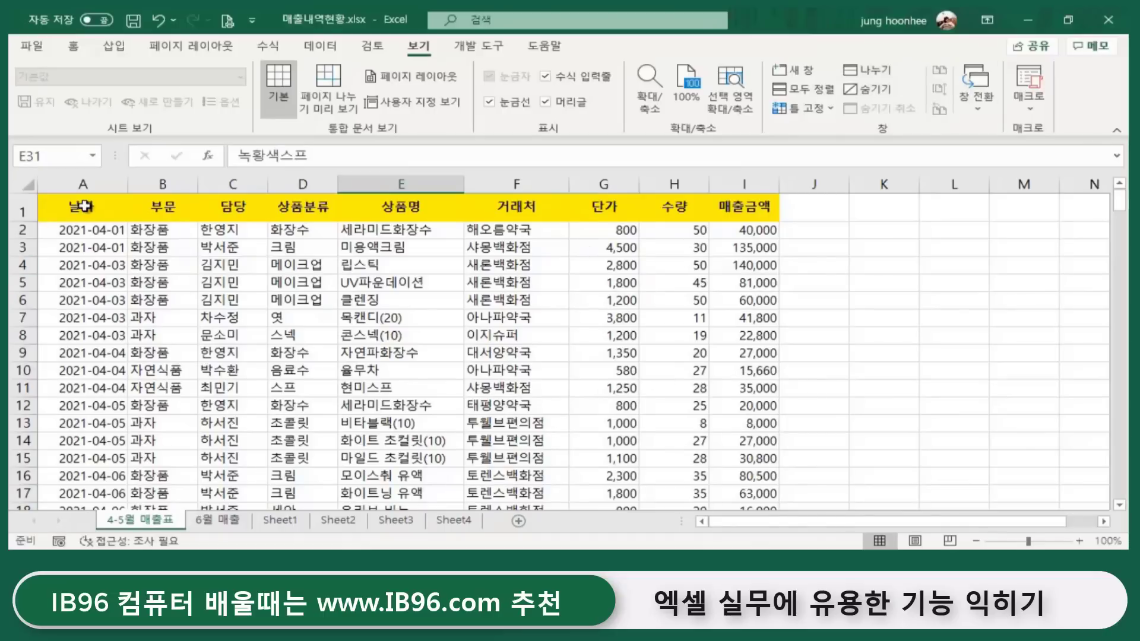
{"action": "left_click", "coordinate": [518, 453]}
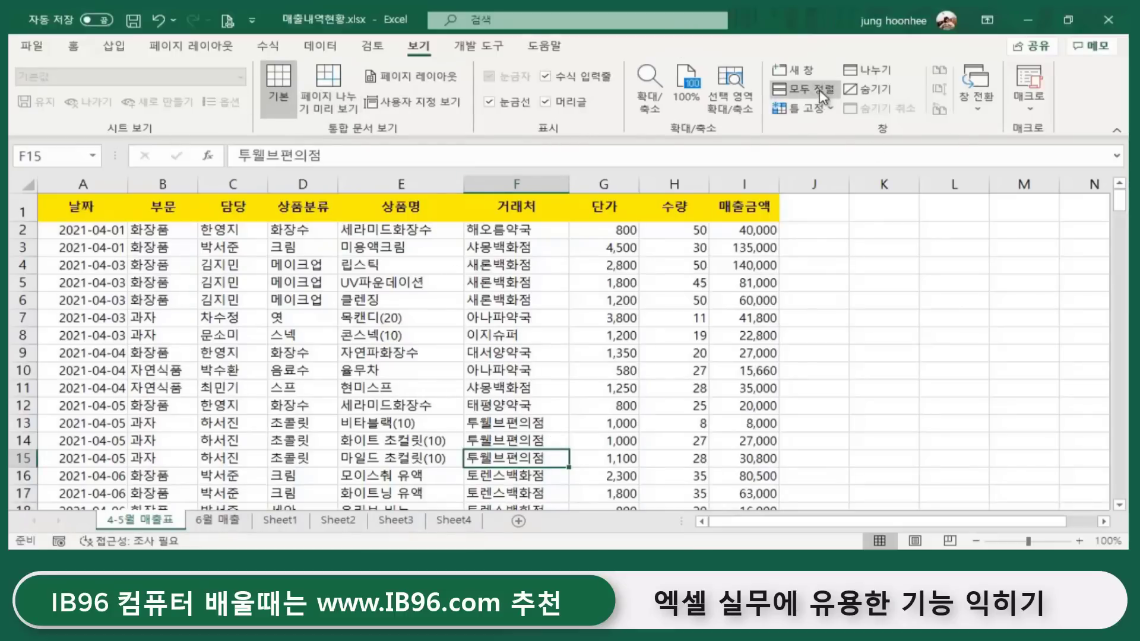
{"action": "left_click", "coordinate": [660, 383]}
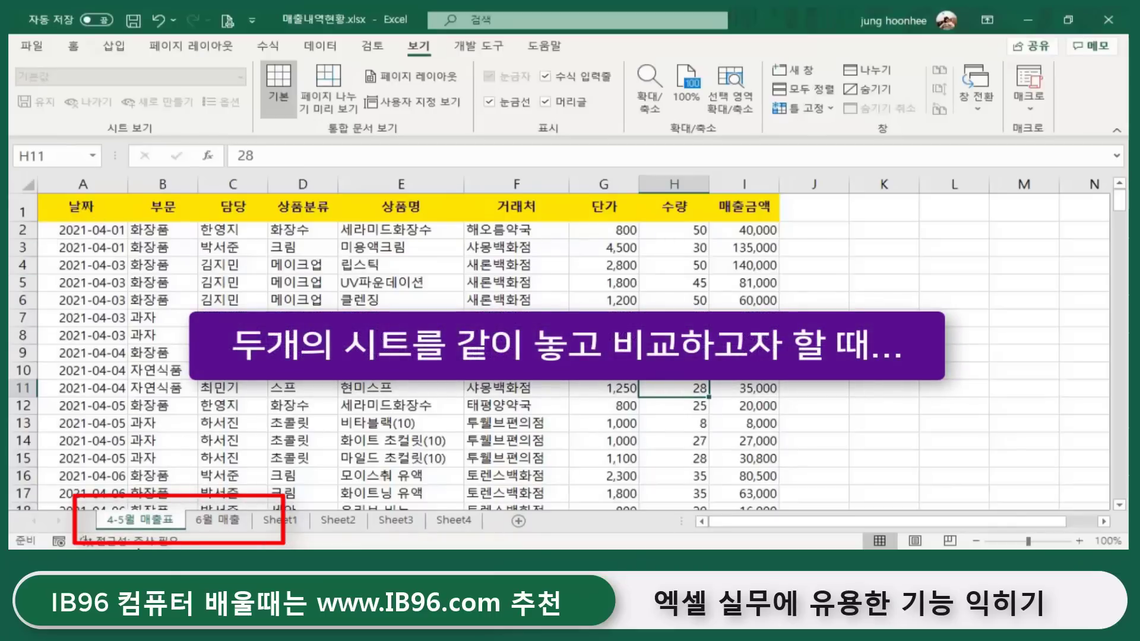
{"action": "scroll", "coordinate": [404, 282], "scroll_direction": "down", "scroll_amount": 1}
{"action": "scroll", "coordinate": [404, 282], "scroll_direction": "down", "scroll_amount": 5}
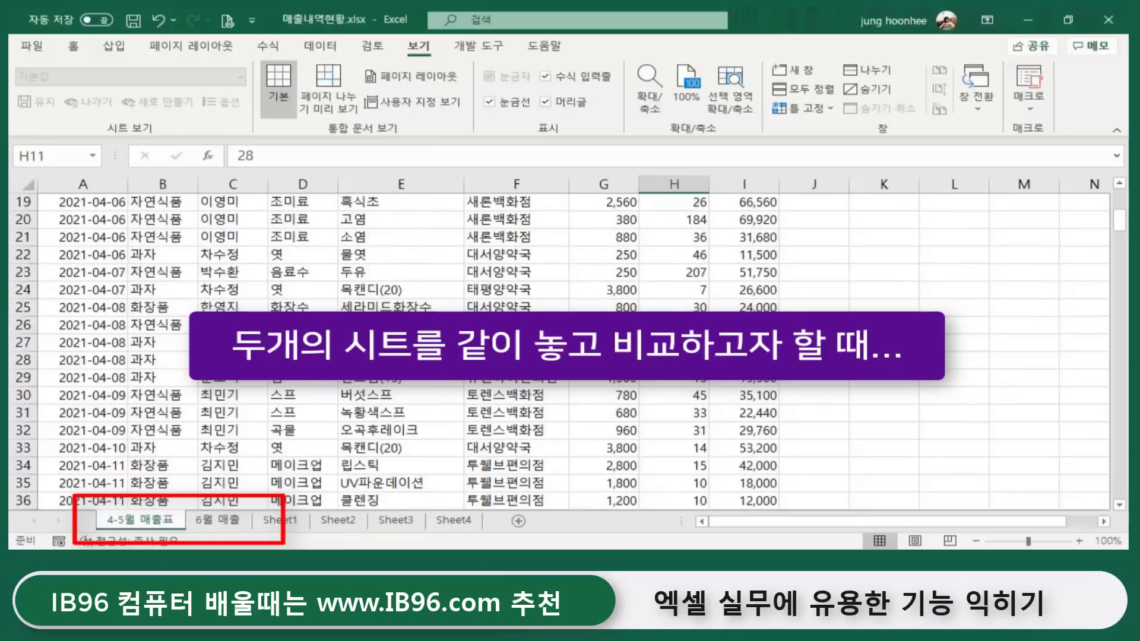
{"action": "scroll", "coordinate": [538, 394], "scroll_direction": "up", "scroll_amount": 5}
{"action": "scroll", "coordinate": [537, 395], "scroll_direction": "up", "scroll_amount": 1}
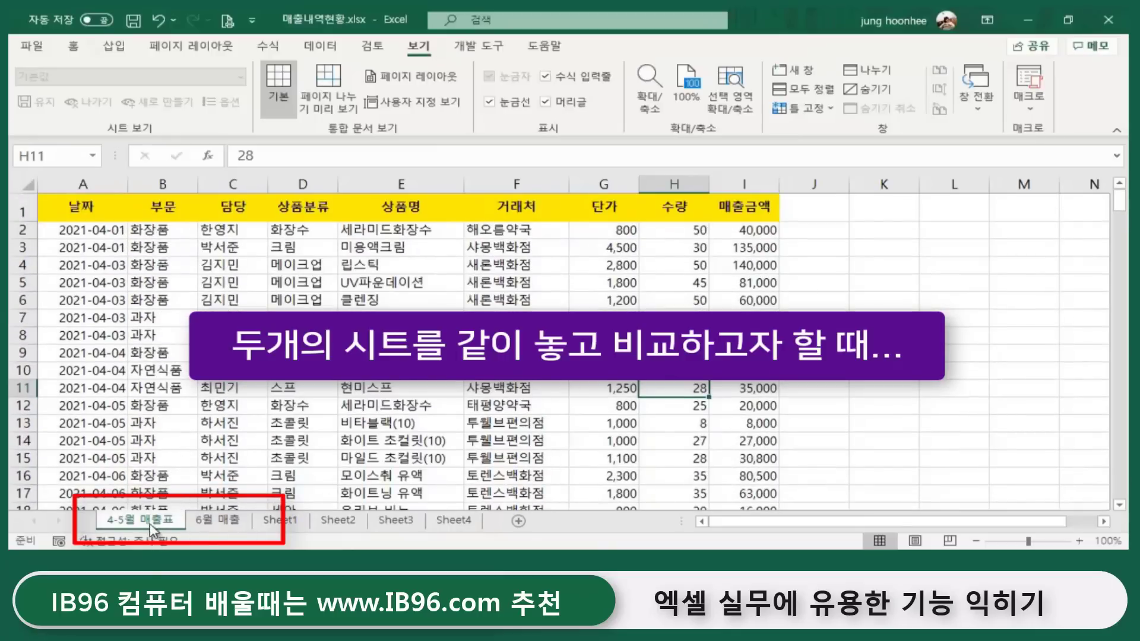
{"action": "left_click", "coordinate": [231, 522]}
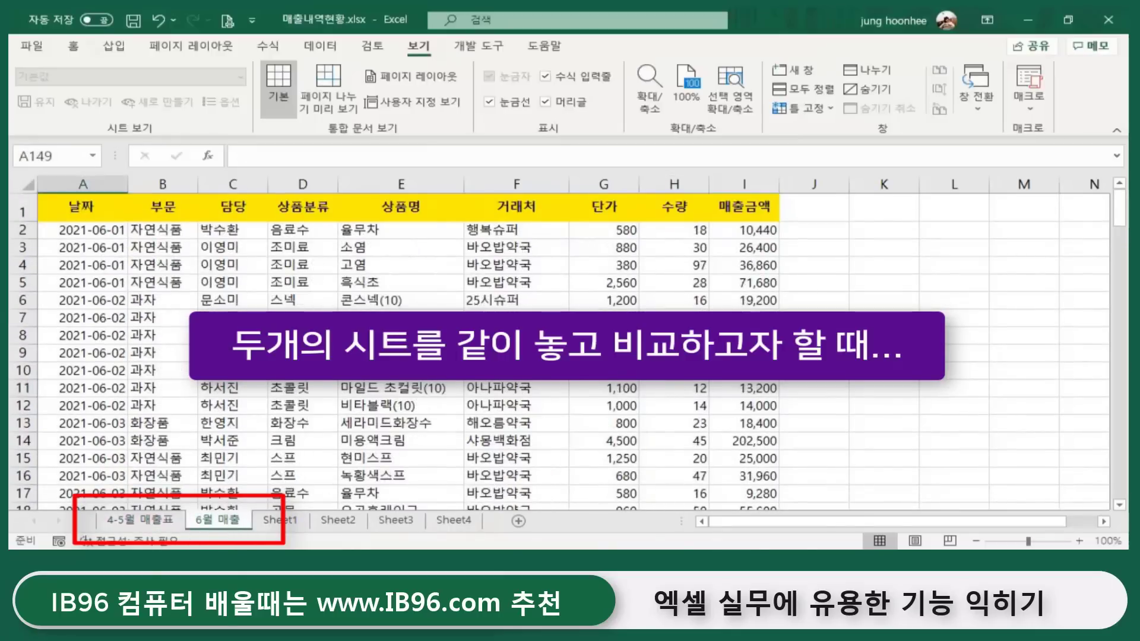
{"action": "scroll", "coordinate": [350, 306], "scroll_direction": "down", "scroll_amount": 4}
{"action": "scroll", "coordinate": [376, 389], "scroll_direction": "down", "scroll_amount": 6}
{"action": "scroll", "coordinate": [376, 389], "scroll_direction": "up", "scroll_amount": 3}
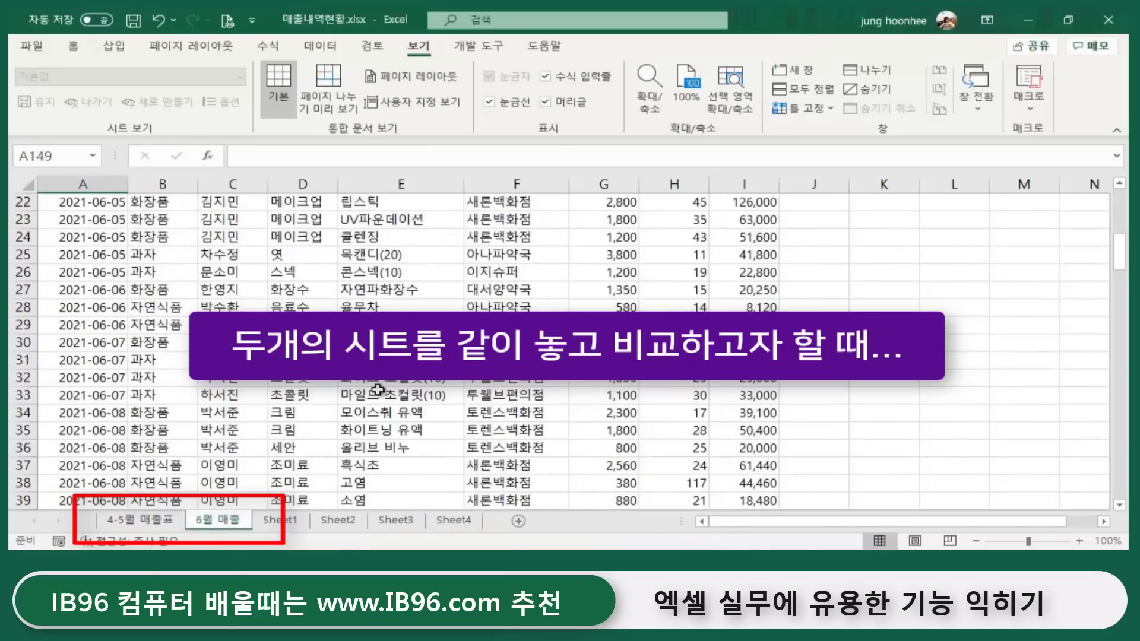
{"action": "scroll", "coordinate": [378, 390], "scroll_direction": "up", "scroll_amount": 7}
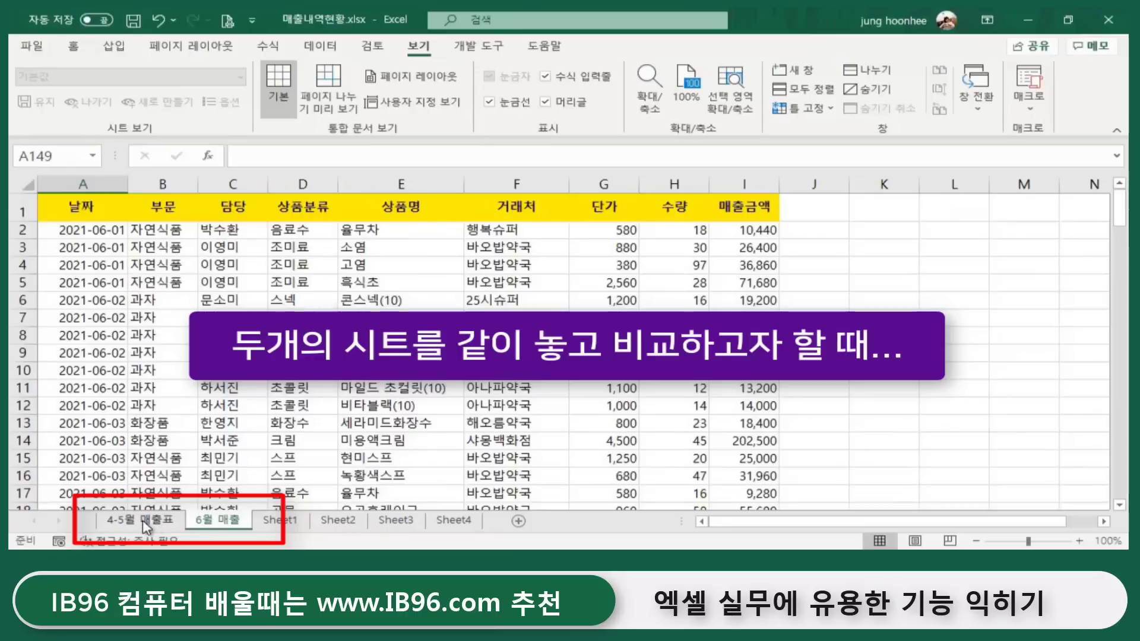
{"action": "left_click", "coordinate": [149, 521]}
{"action": "left_click", "coordinate": [237, 523]}
{"action": "left_click", "coordinate": [141, 524]}
{"action": "left_click", "coordinate": [237, 524]}
{"action": "left_click", "coordinate": [161, 524]}
{"action": "left_click", "coordinate": [206, 524]}
{"action": "left_click", "coordinate": [131, 520]}
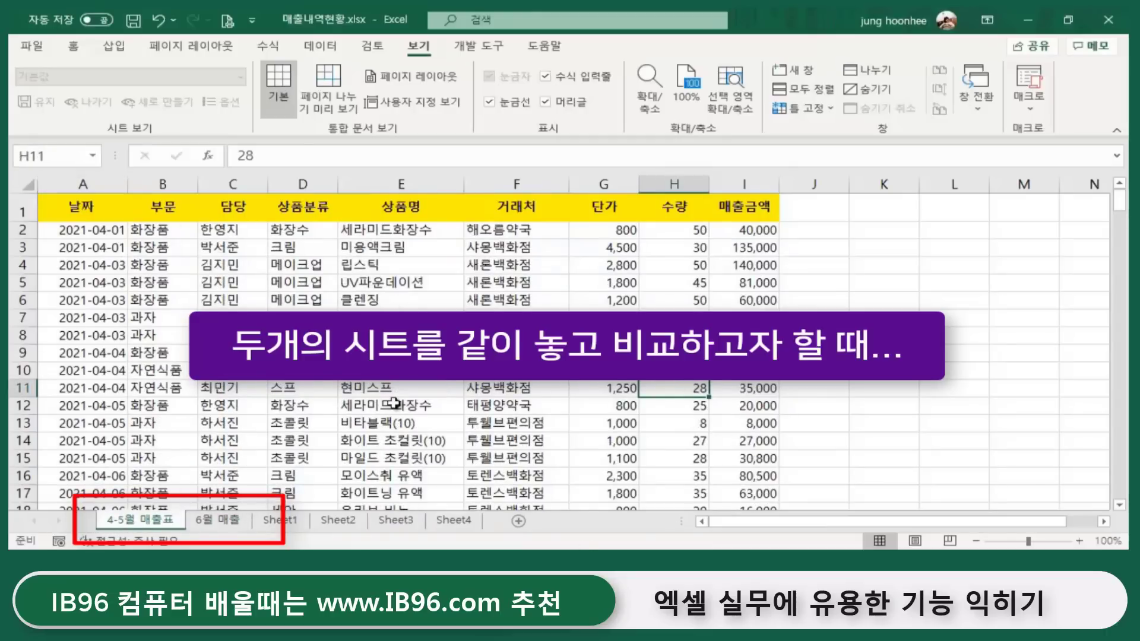
{"action": "left_click", "coordinate": [110, 214]}
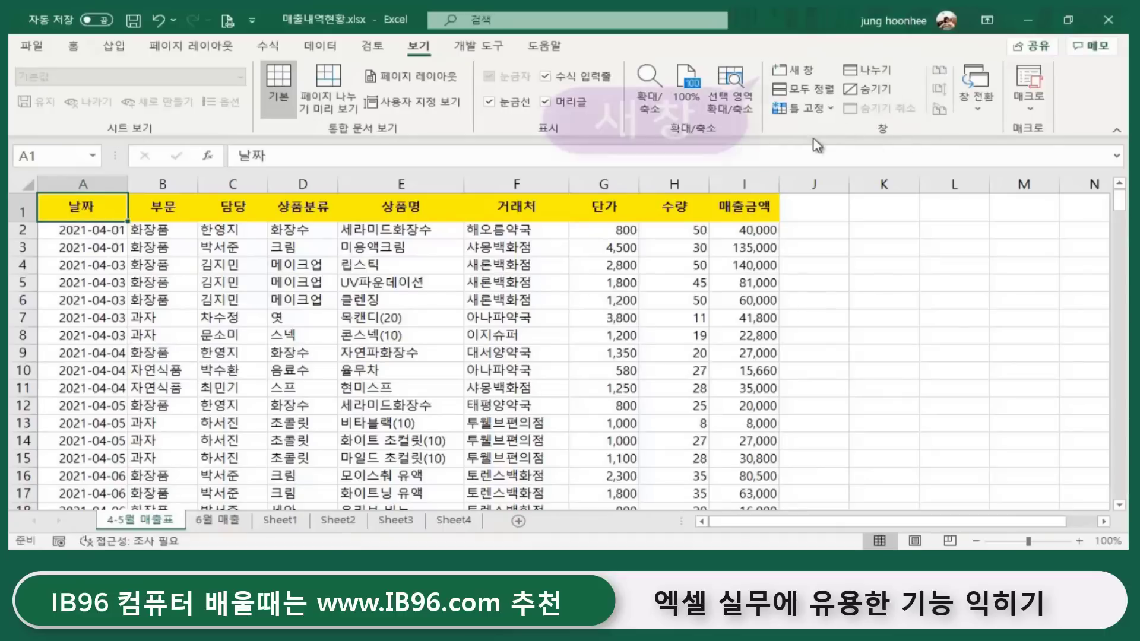
Open a New Window of the sales workbook and arrange both with View Side by Side.
{"action": "left_click", "coordinate": [805, 74]}
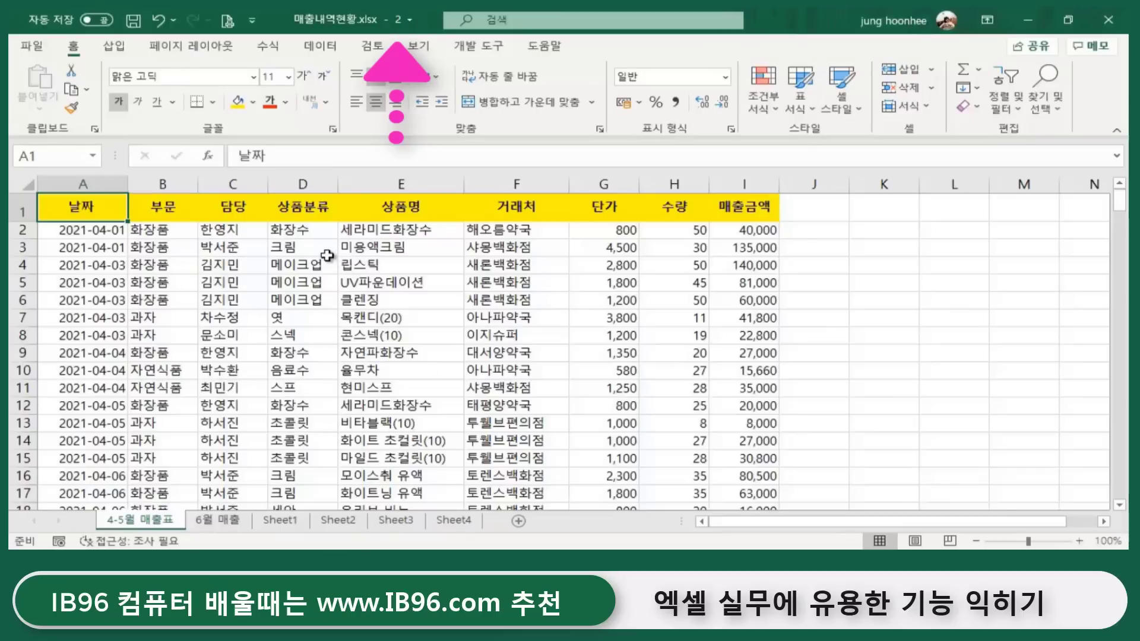
{"action": "left_click", "coordinate": [413, 47]}
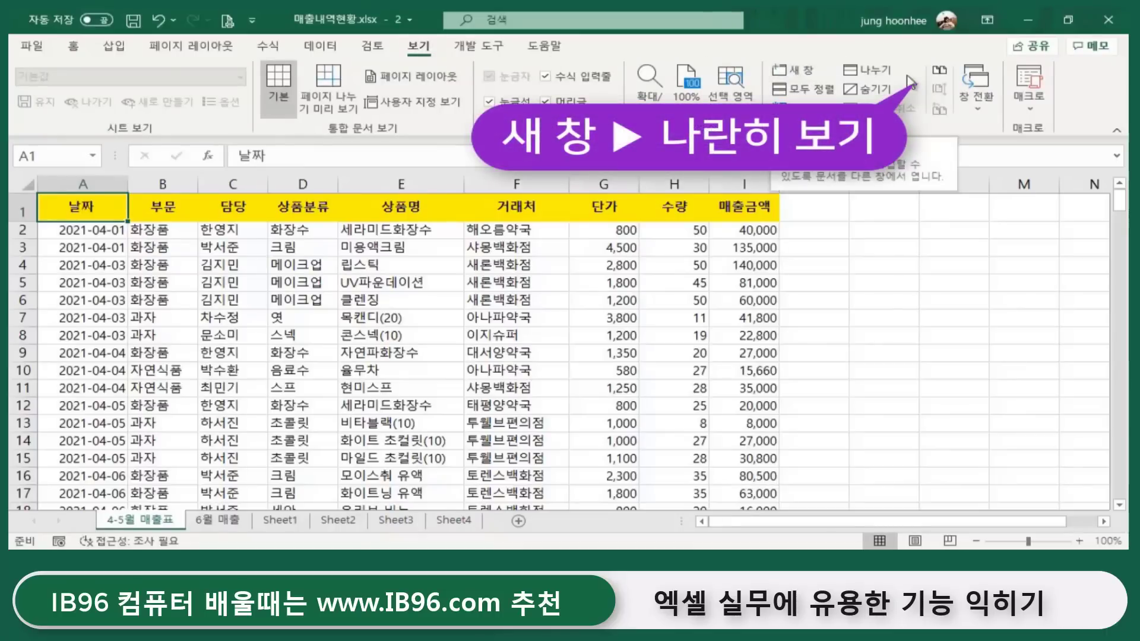
{"action": "left_click", "coordinate": [939, 76]}
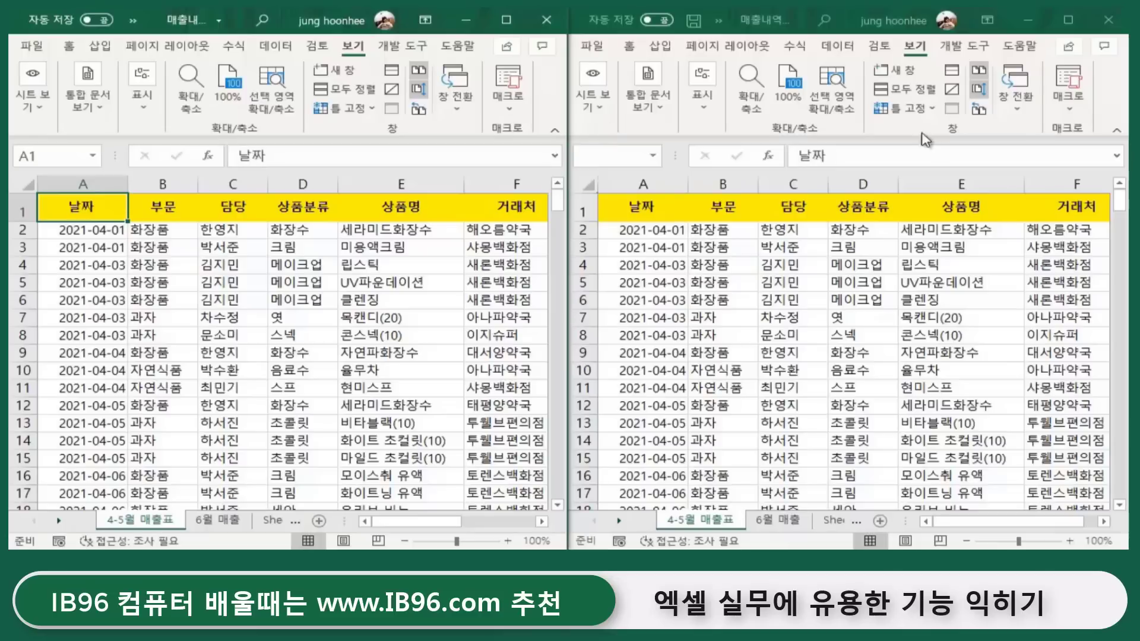
{"action": "left_click", "coordinate": [913, 90]}
{"action": "left_click", "coordinate": [914, 92]}
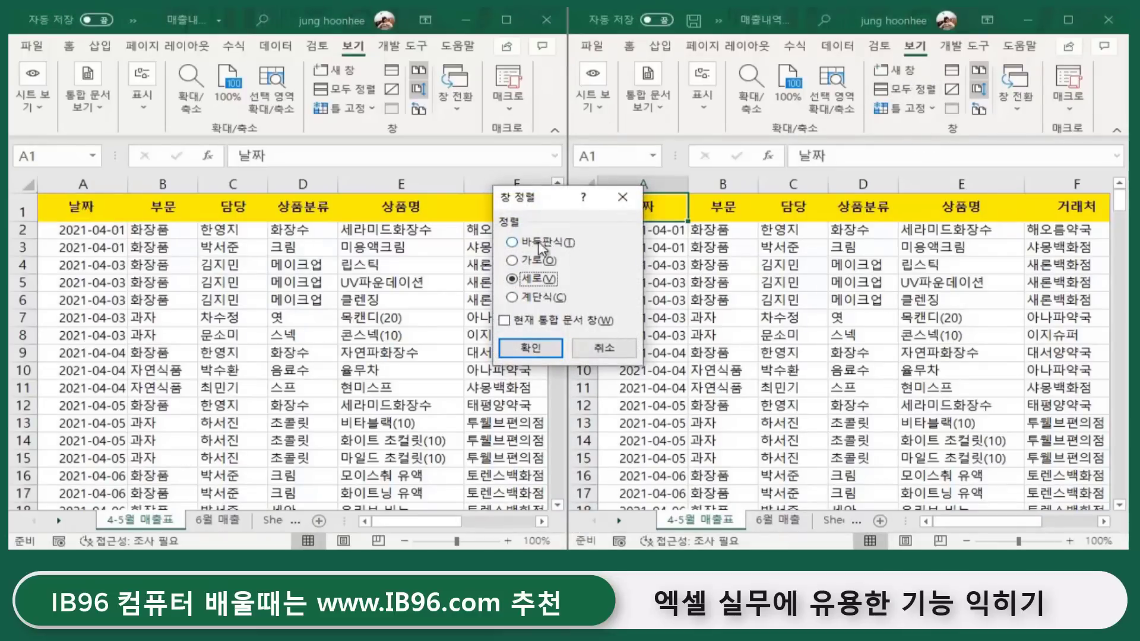
{"action": "left_click", "coordinate": [514, 262]}
{"action": "left_click", "coordinate": [511, 280]}
{"action": "left_click", "coordinate": [602, 349]}
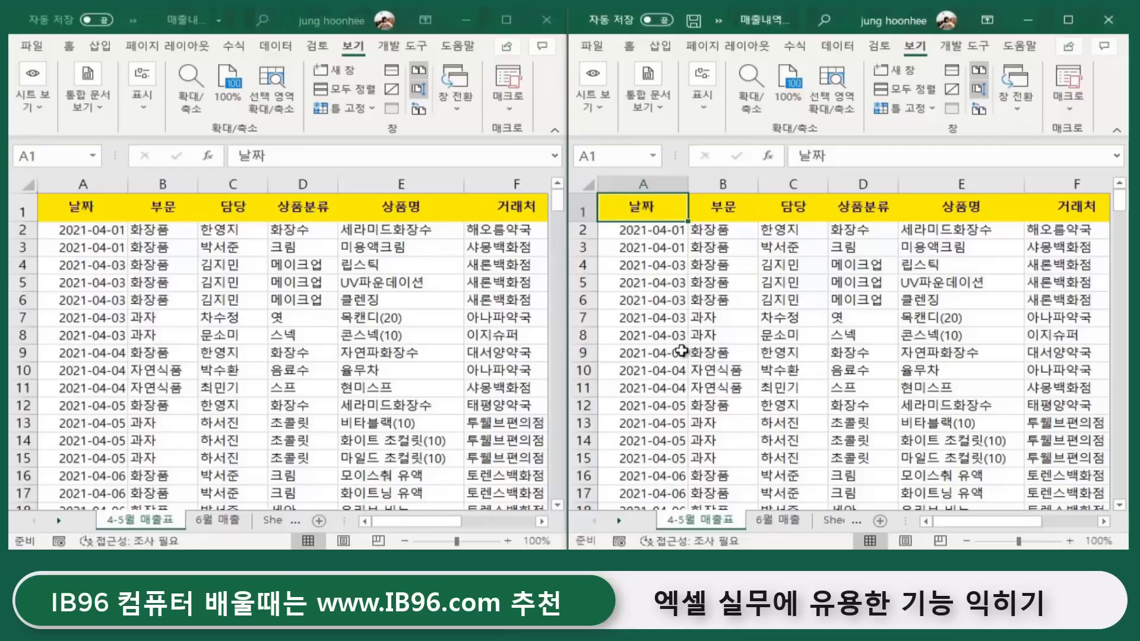
{"action": "scroll", "coordinate": [681, 350], "scroll_direction": "down", "scroll_amount": 2}
{"action": "scroll", "coordinate": [681, 350], "scroll_direction": "up", "scroll_amount": 2}
{"action": "scroll", "coordinate": [681, 351], "scroll_direction": "down", "scroll_amount": 4}
{"action": "scroll", "coordinate": [681, 350], "scroll_direction": "up", "scroll_amount": 3}
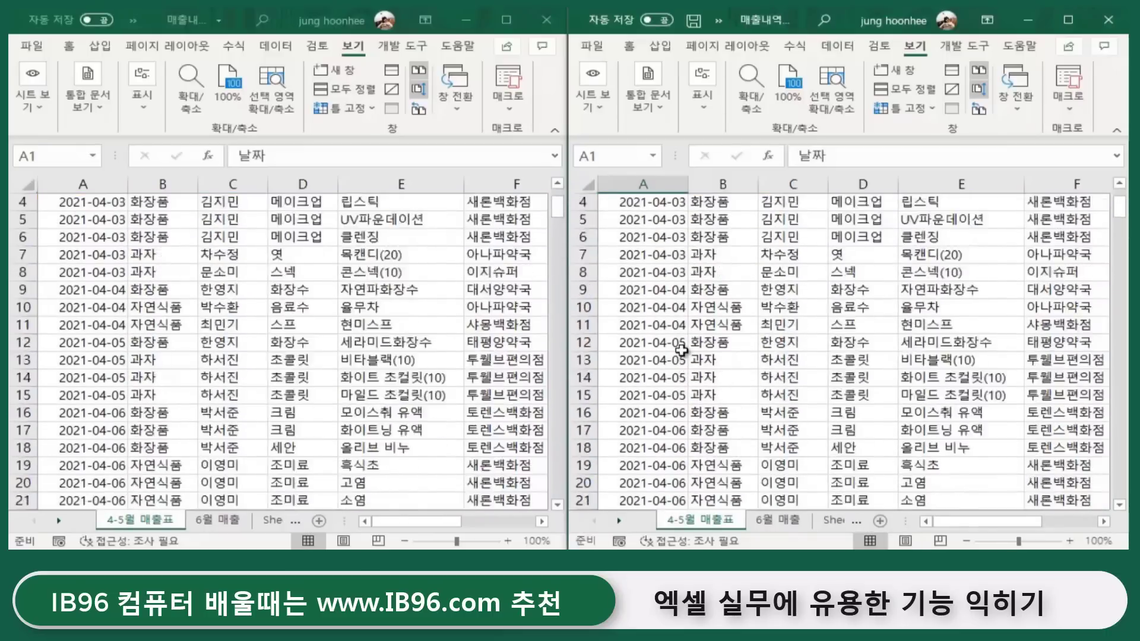
{"action": "scroll", "coordinate": [681, 350], "scroll_direction": "down", "scroll_amount": 3}
{"action": "scroll", "coordinate": [681, 350], "scroll_direction": "up", "scroll_amount": 4}
{"action": "scroll", "coordinate": [681, 350], "scroll_direction": "down", "scroll_amount": 5}
{"action": "scroll", "coordinate": [681, 350], "scroll_direction": "down", "scroll_amount": 6}
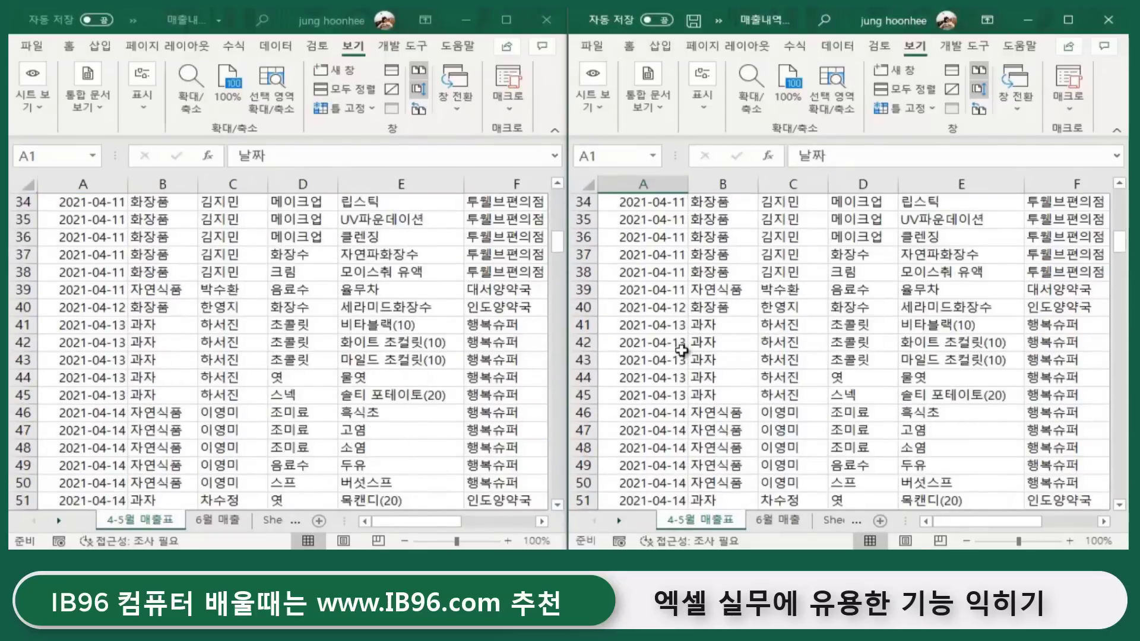
{"action": "scroll", "coordinate": [680, 358], "scroll_direction": "down", "scroll_amount": 5}
{"action": "scroll", "coordinate": [679, 358], "scroll_direction": "up", "scroll_amount": 5}
{"action": "scroll", "coordinate": [680, 358], "scroll_direction": "up", "scroll_amount": 10}
{"action": "scroll", "coordinate": [682, 353], "scroll_direction": "up", "scroll_amount": 1}
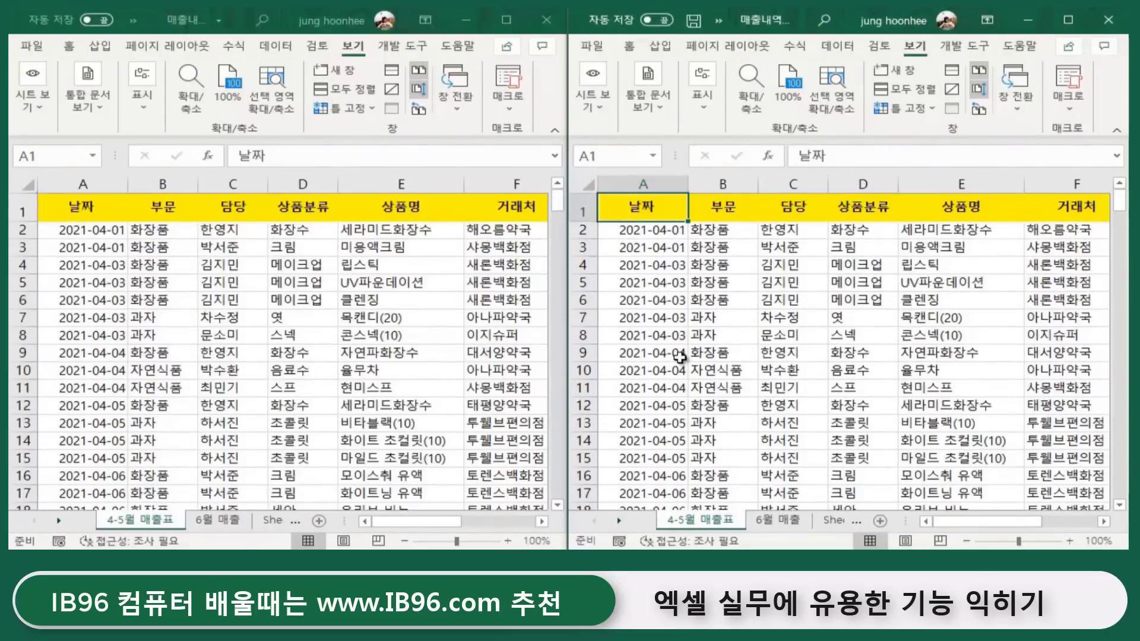
{"action": "scroll", "coordinate": [699, 337], "scroll_direction": "down", "scroll_amount": 2}
{"action": "scroll", "coordinate": [724, 326], "scroll_direction": "down", "scroll_amount": 6}
{"action": "scroll", "coordinate": [724, 326], "scroll_direction": "up", "scroll_amount": 3}
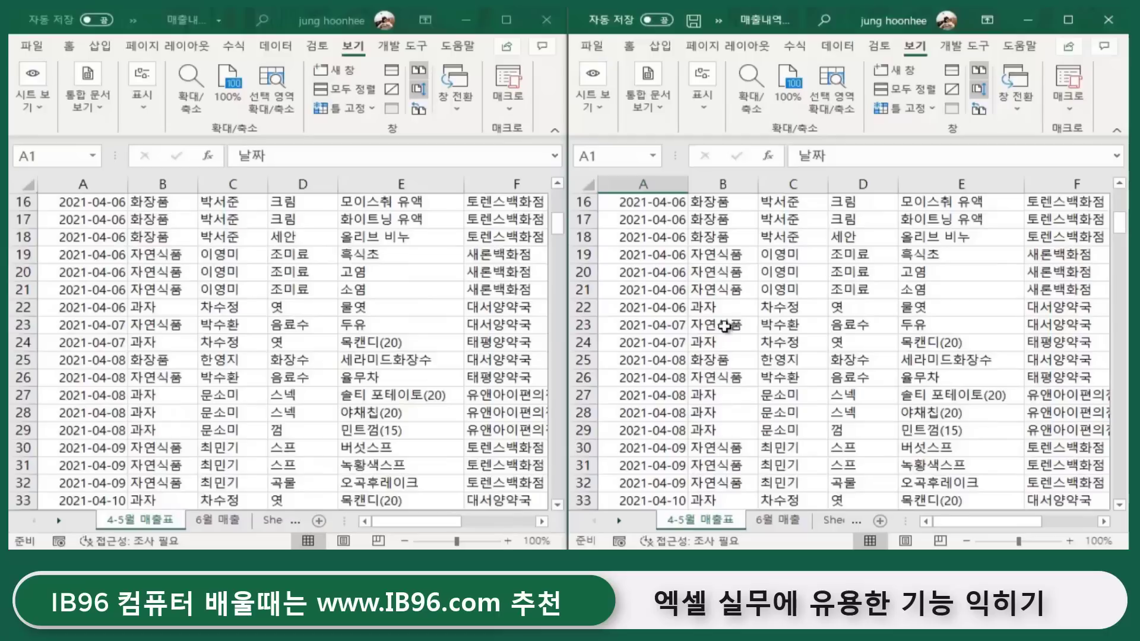
{"action": "scroll", "coordinate": [725, 326], "scroll_direction": "up", "scroll_amount": 4}
{"action": "scroll", "coordinate": [724, 326], "scroll_direction": "up", "scroll_amount": 1}
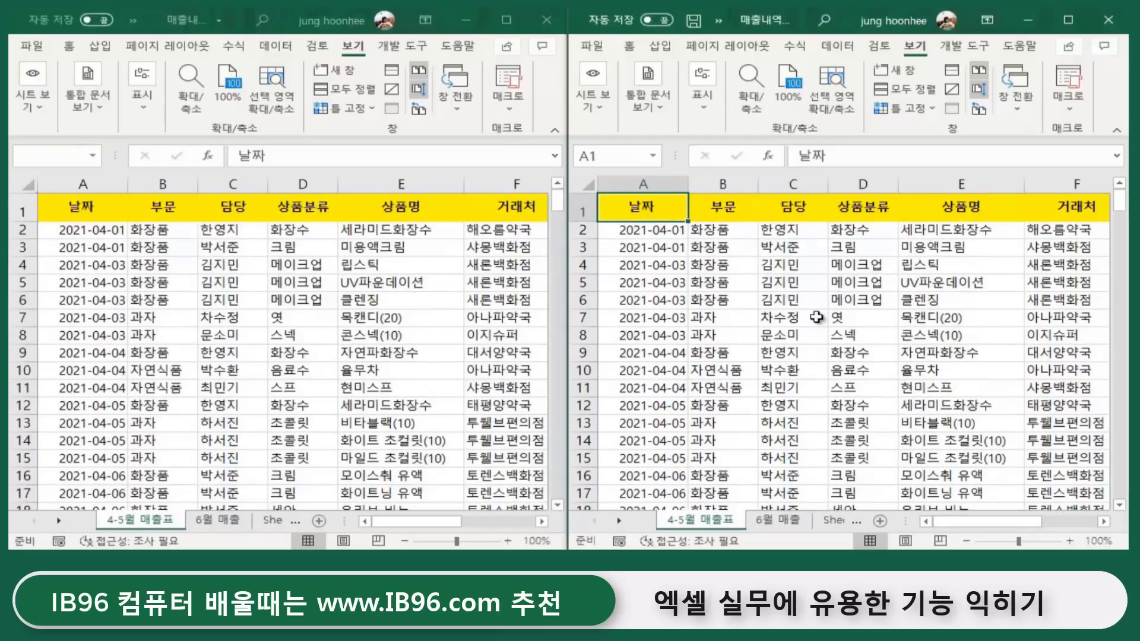
Turn off Synchronous Scrolling and confirm the two windows no longer scroll together.
{"action": "left_click", "coordinate": [981, 92]}
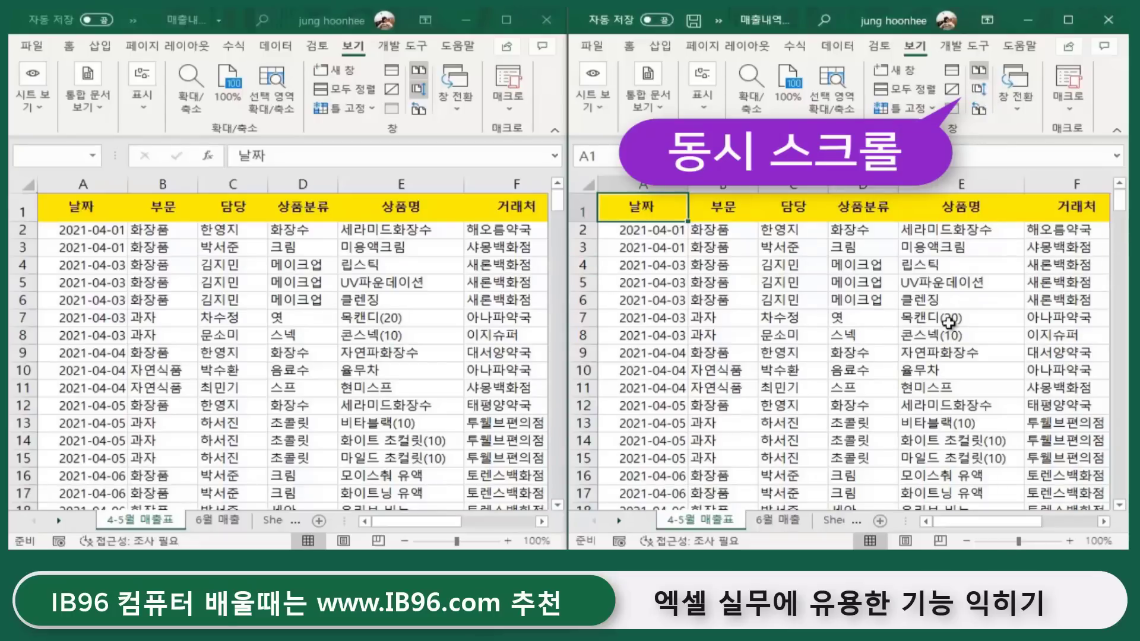
{"action": "scroll", "coordinate": [698, 357], "scroll_direction": "down", "scroll_amount": 3}
{"action": "scroll", "coordinate": [703, 359], "scroll_direction": "up", "scroll_amount": 3}
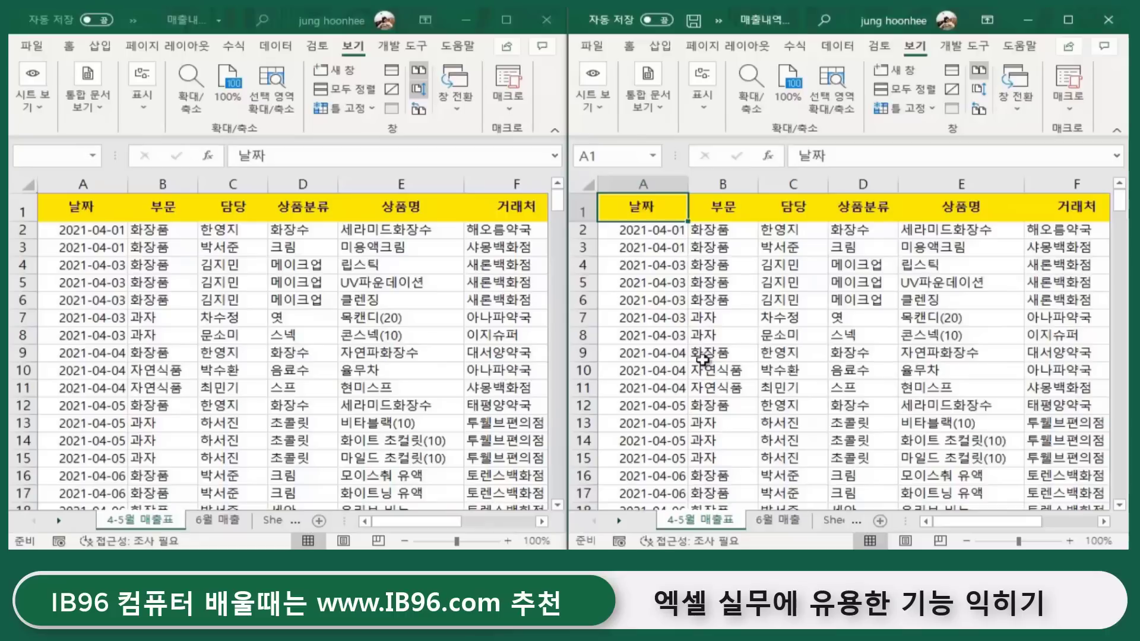
{"action": "scroll", "coordinate": [703, 362], "scroll_direction": "down", "scroll_amount": 5}
{"action": "scroll", "coordinate": [119, 335], "scroll_direction": "down", "scroll_amount": 8}
{"action": "scroll", "coordinate": [202, 353], "scroll_direction": "up", "scroll_amount": 4}
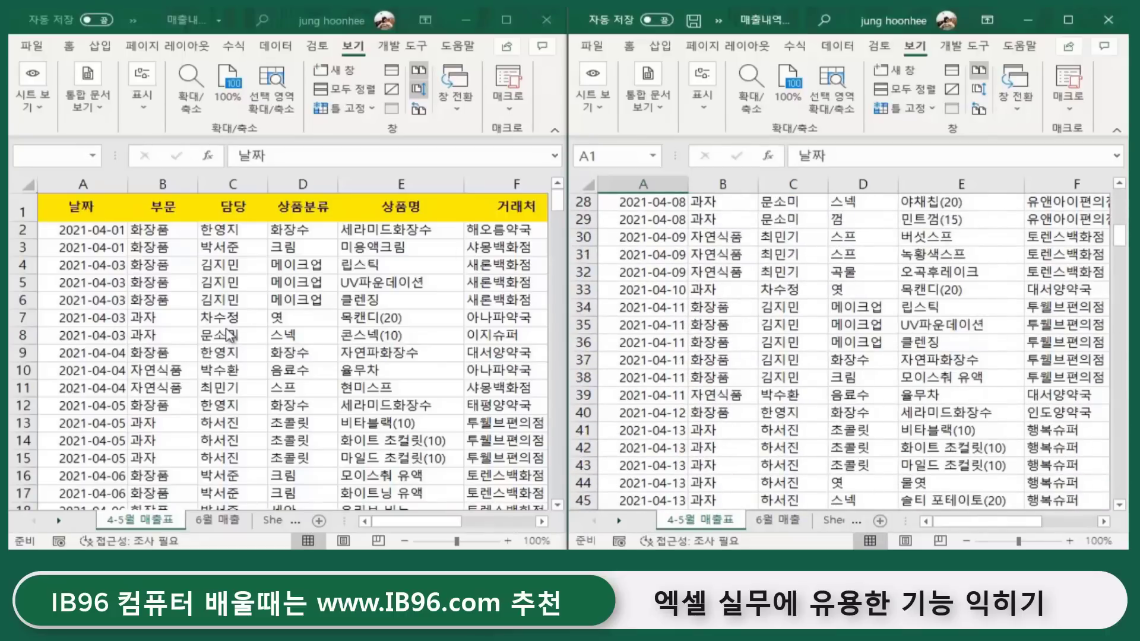
Scroll the left window on its own from cell C7, then return it to cell A1.
{"action": "left_click", "coordinate": [211, 310]}
{"action": "left_click", "coordinate": [211, 315]}
{"action": "scroll", "coordinate": [212, 312], "scroll_direction": "down", "scroll_amount": 2}
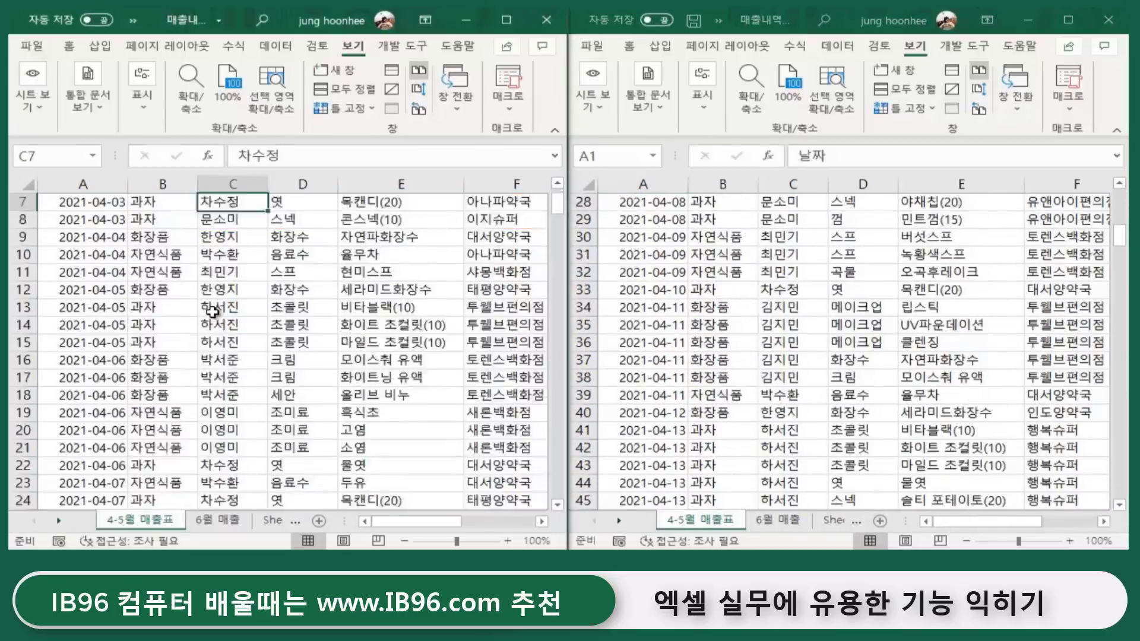
{"action": "scroll", "coordinate": [212, 311], "scroll_direction": "down", "scroll_amount": 2}
{"action": "scroll", "coordinate": [213, 311], "scroll_direction": "up", "scroll_amount": 4}
{"action": "scroll", "coordinate": [213, 312], "scroll_direction": "down", "scroll_amount": 5}
{"action": "scroll", "coordinate": [213, 311], "scroll_direction": "down", "scroll_amount": 1}
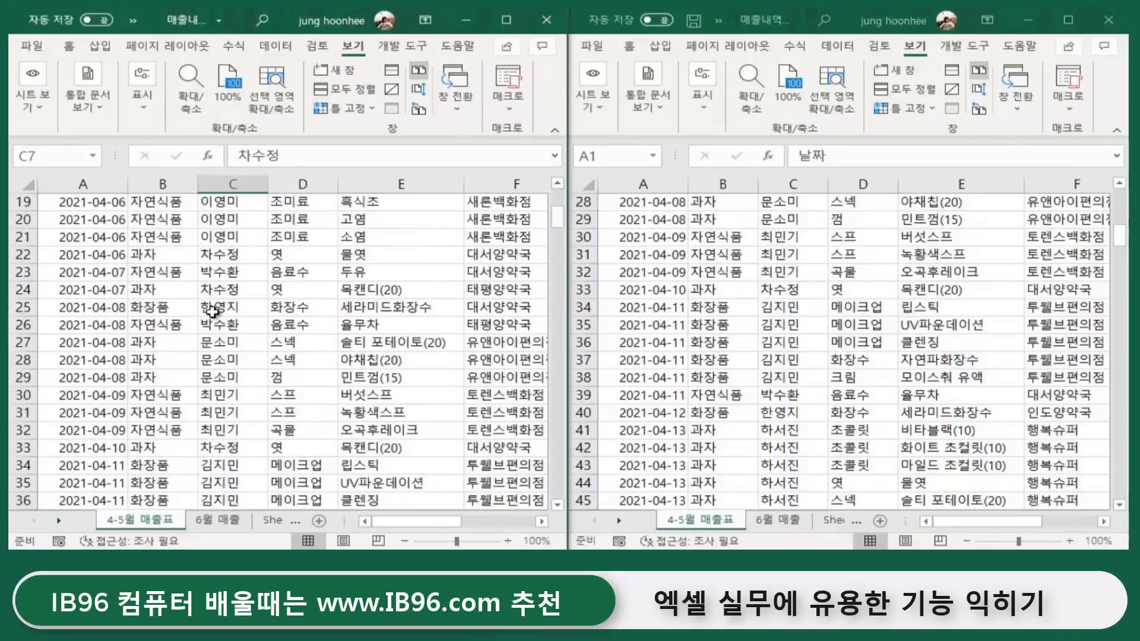
{"action": "scroll", "coordinate": [213, 311], "scroll_direction": "up", "scroll_amount": 6}
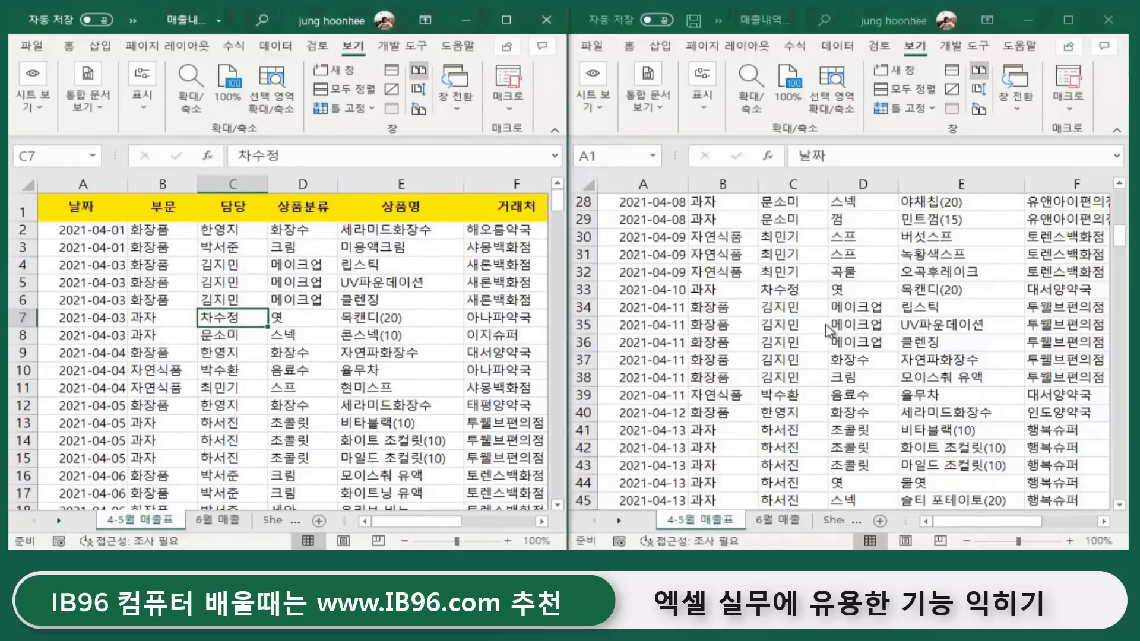
{"action": "scroll", "coordinate": [830, 328], "scroll_direction": "up", "scroll_amount": 3}
{"action": "scroll", "coordinate": [830, 329], "scroll_direction": "up", "scroll_amount": 6}
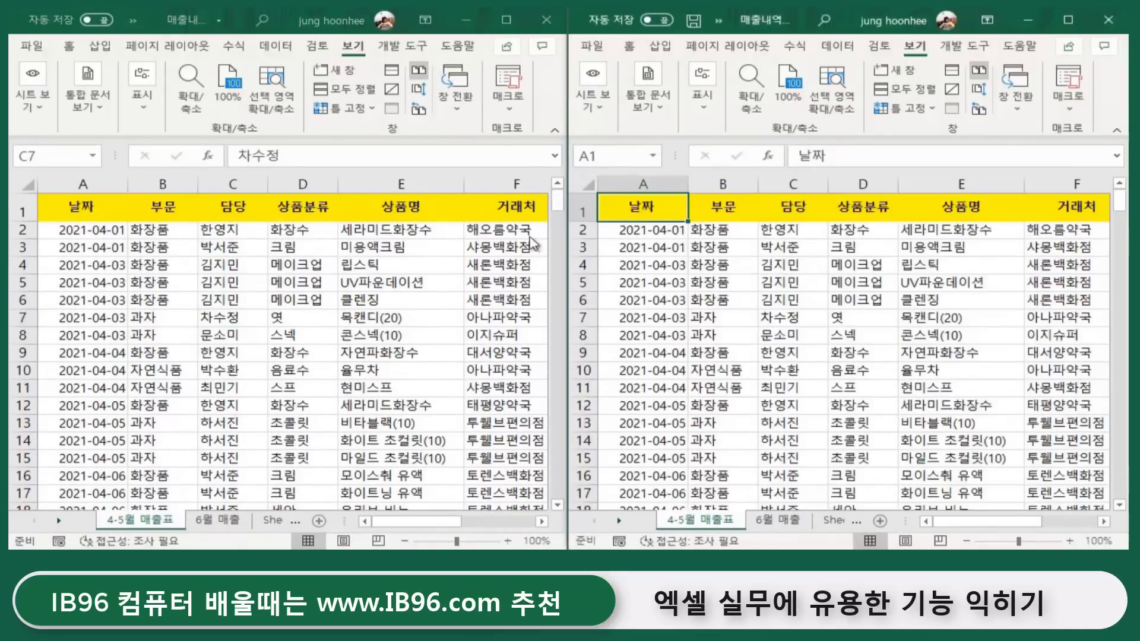
{"action": "left_click", "coordinate": [72, 206]}
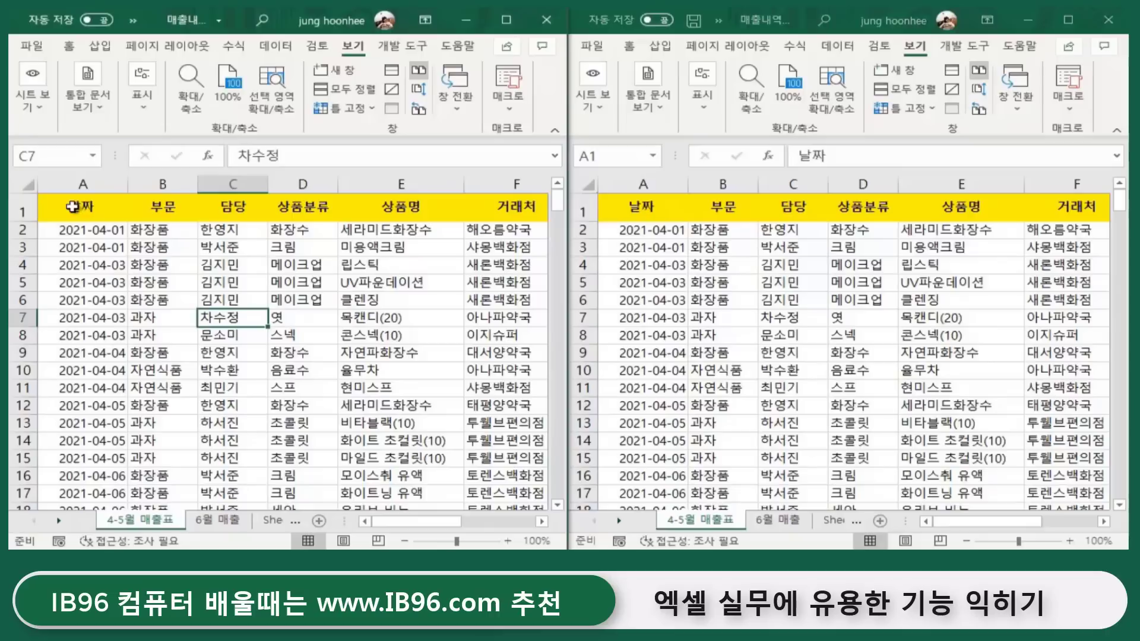
{"action": "left_click", "coordinate": [64, 205]}
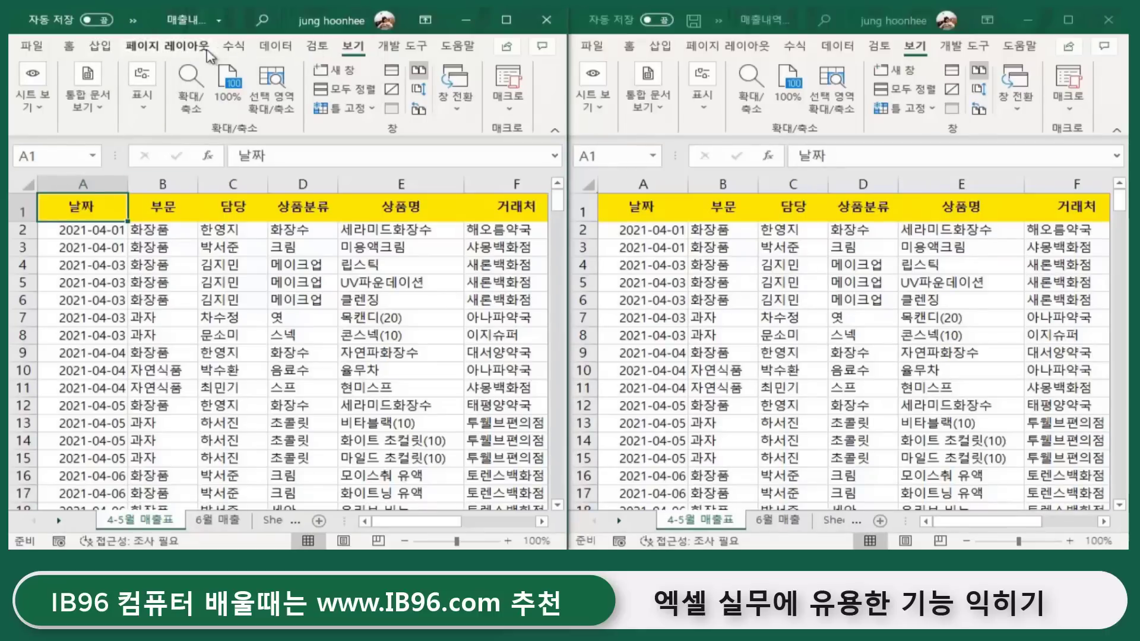
Turn on Filter for the sales table from Data > Sort & Filter.
{"action": "left_click", "coordinate": [277, 47]}
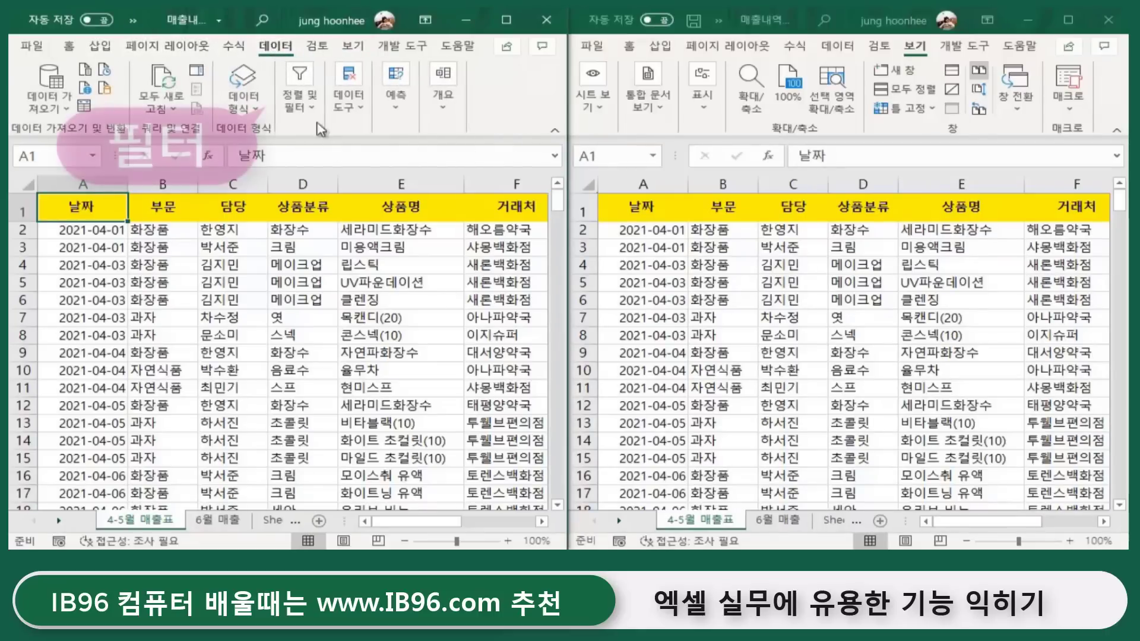
{"action": "left_click", "coordinate": [309, 104]}
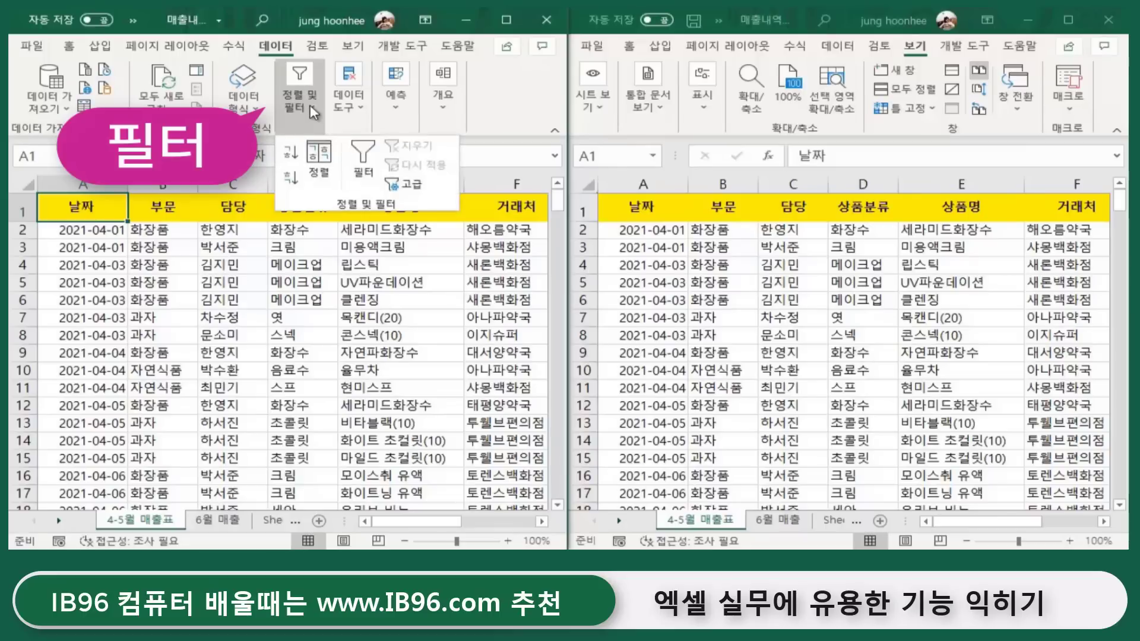
{"action": "left_click", "coordinate": [364, 160]}
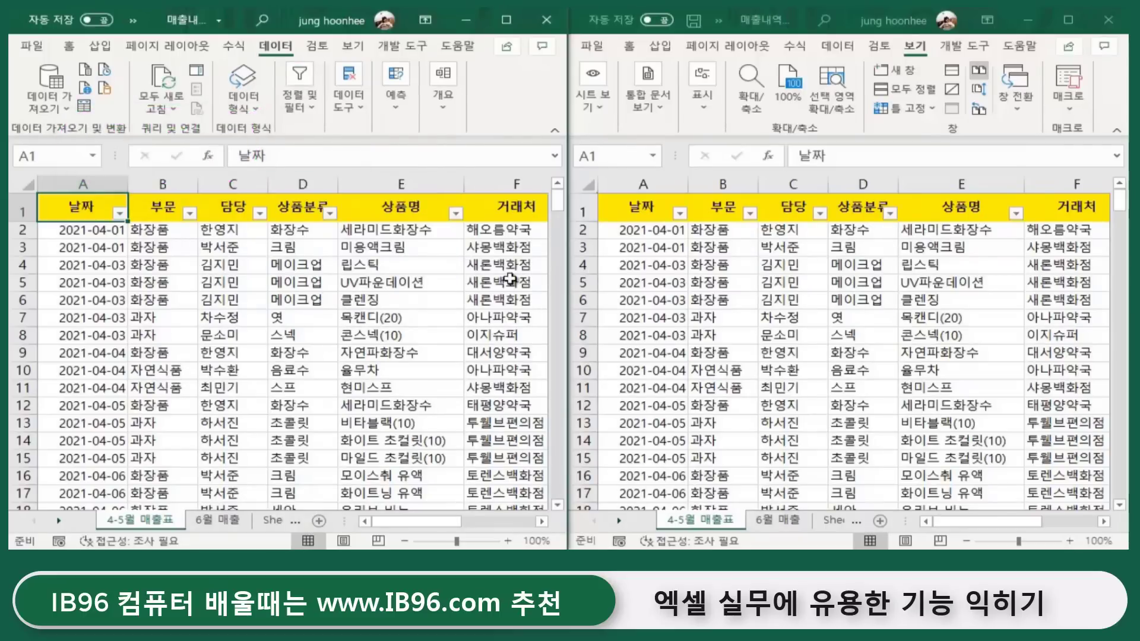
Filter the 담당 column to only the two chosen salespeople, leaving 55 of 240 records.
{"action": "left_click", "coordinate": [260, 212]}
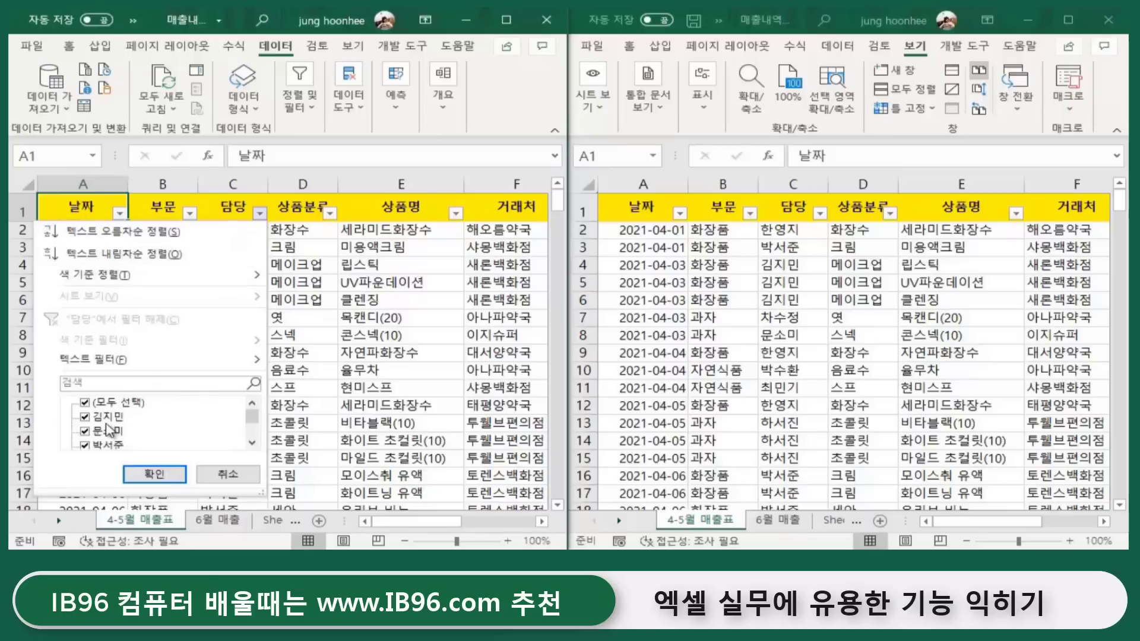
{"action": "left_click", "coordinate": [84, 403]}
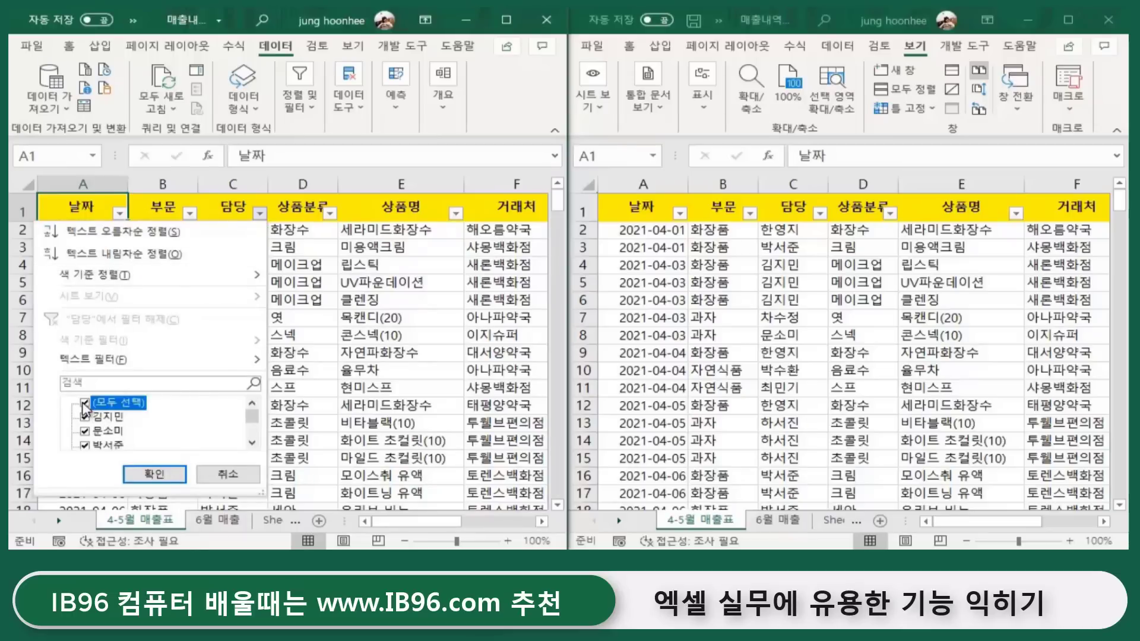
{"action": "left_click", "coordinate": [255, 425]}
{"action": "left_click_drag", "start_coordinate": [256, 422], "coordinate": [257, 432]}
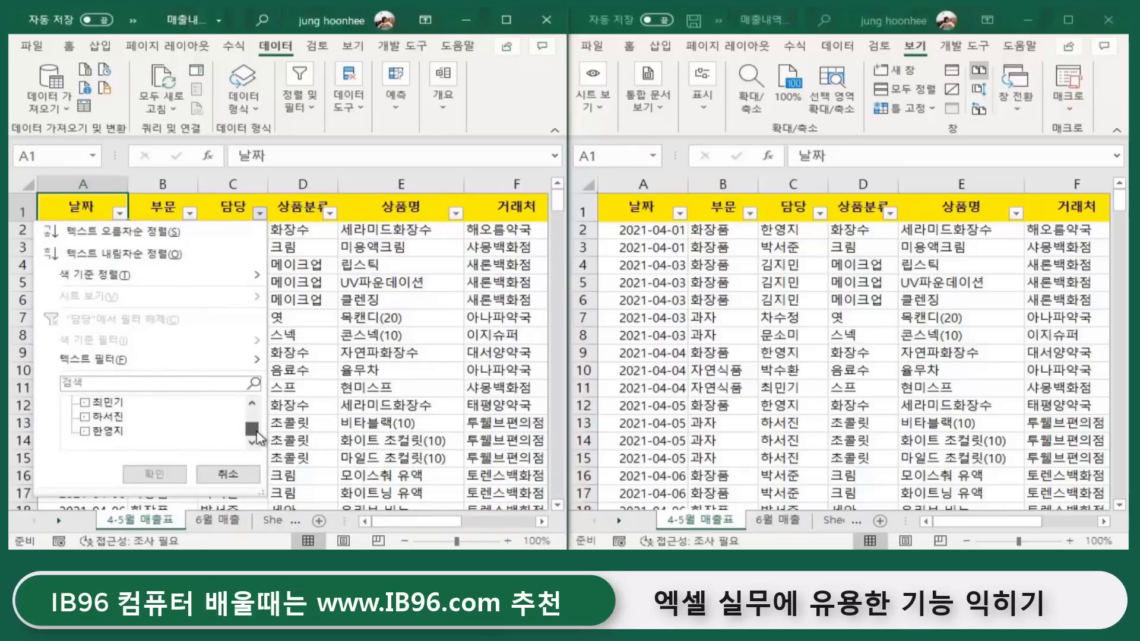
{"action": "left_click", "coordinate": [85, 403]}
{"action": "left_click", "coordinate": [85, 417]}
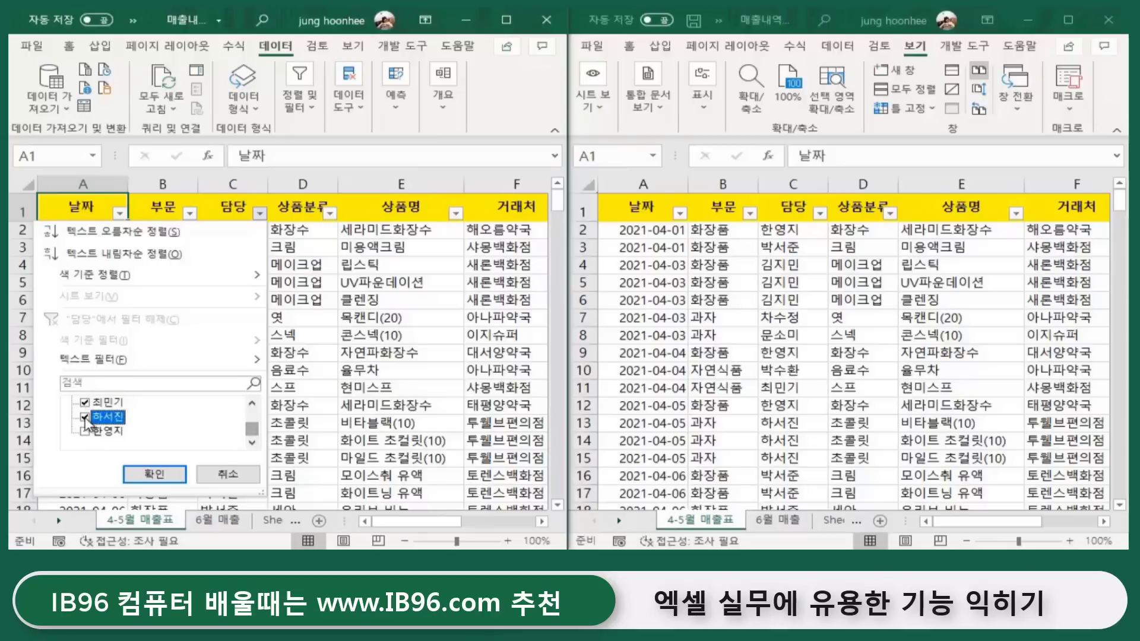
{"action": "left_click", "coordinate": [154, 474]}
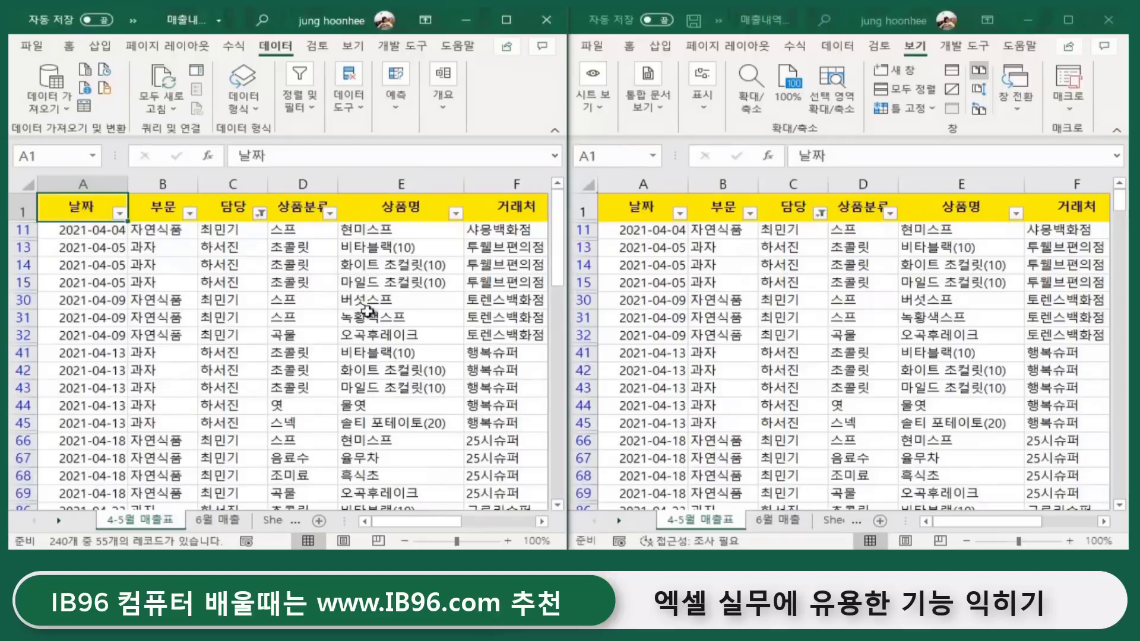
{"action": "scroll", "coordinate": [287, 336], "scroll_direction": "down", "scroll_amount": 2}
{"action": "scroll", "coordinate": [287, 350], "scroll_direction": "down", "scroll_amount": 4}
{"action": "scroll", "coordinate": [288, 365], "scroll_direction": "down", "scroll_amount": 4}
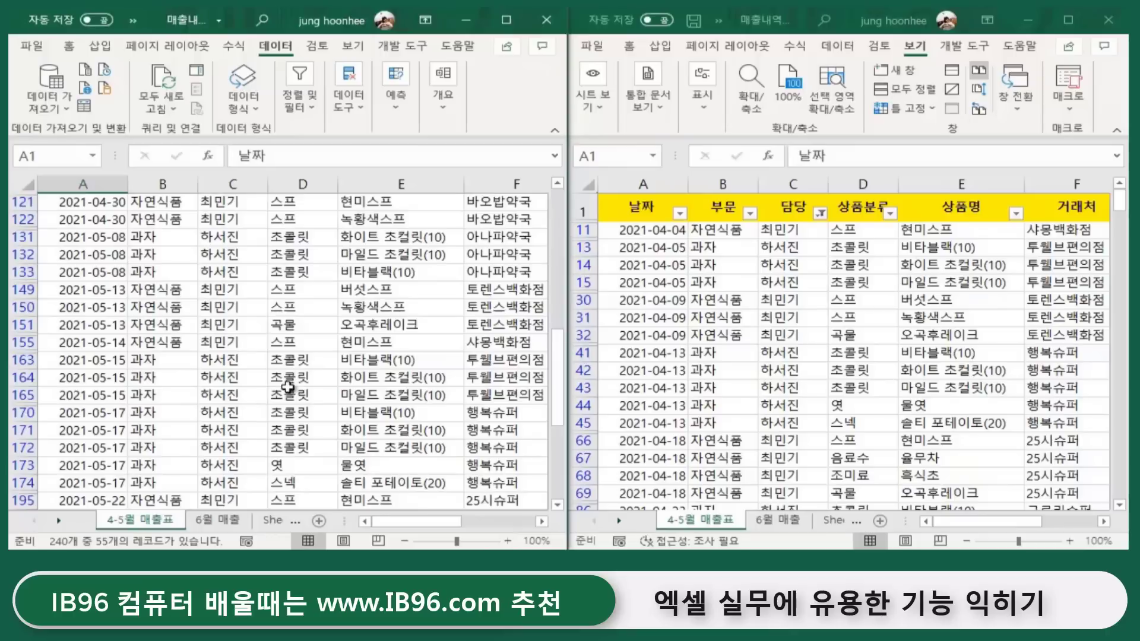
{"action": "scroll", "coordinate": [288, 383], "scroll_direction": "down", "scroll_amount": 4}
{"action": "scroll", "coordinate": [288, 393], "scroll_direction": "down", "scroll_amount": 4}
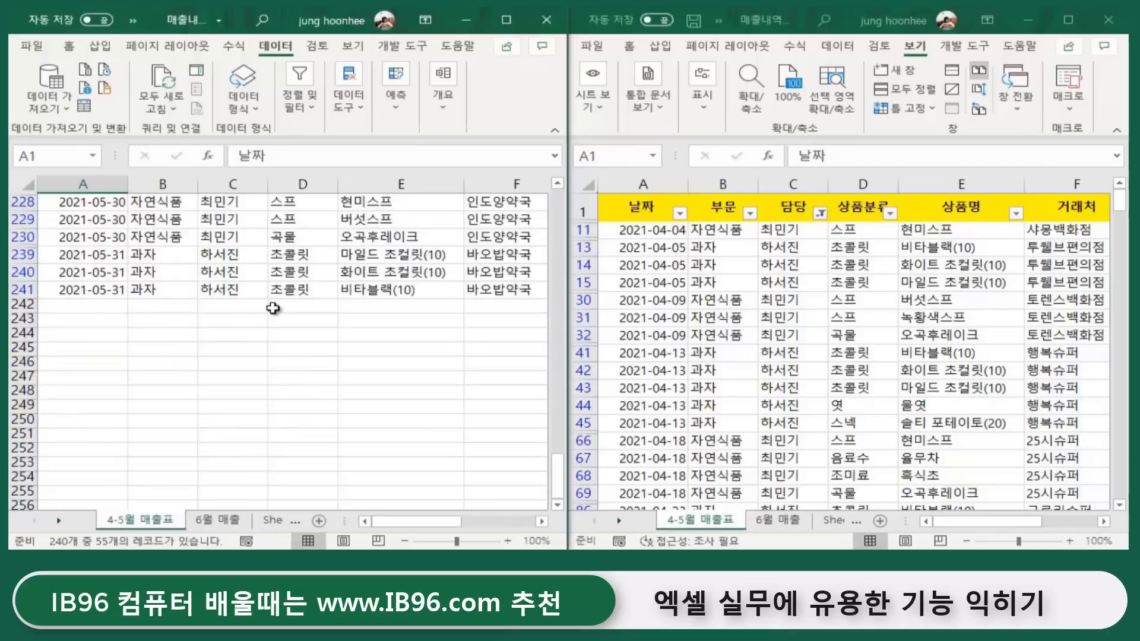
{"action": "scroll", "coordinate": [273, 308], "scroll_direction": "up", "scroll_amount": 2}
{"action": "scroll", "coordinate": [273, 314], "scroll_direction": "up", "scroll_amount": 5}
{"action": "scroll", "coordinate": [275, 324], "scroll_direction": "down", "scroll_amount": 3}
{"action": "scroll", "coordinate": [273, 329], "scroll_direction": "down", "scroll_amount": 3}
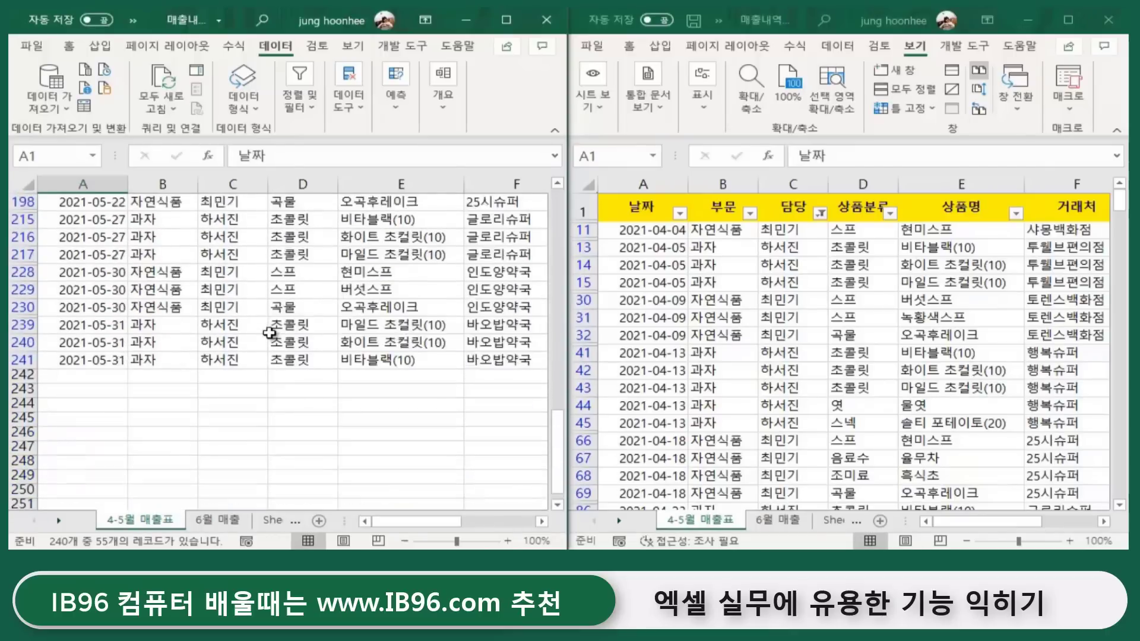
{"action": "scroll", "coordinate": [269, 333], "scroll_direction": "down", "scroll_amount": 1}
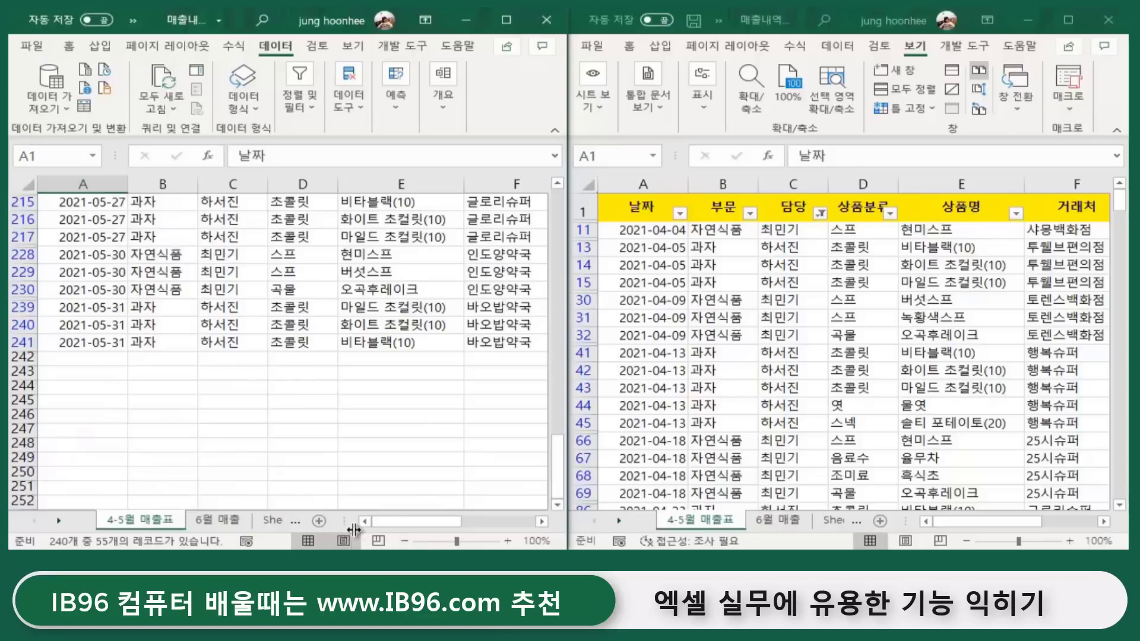
{"action": "left_click_drag", "start_coordinate": [404, 526], "coordinate": [502, 525]}
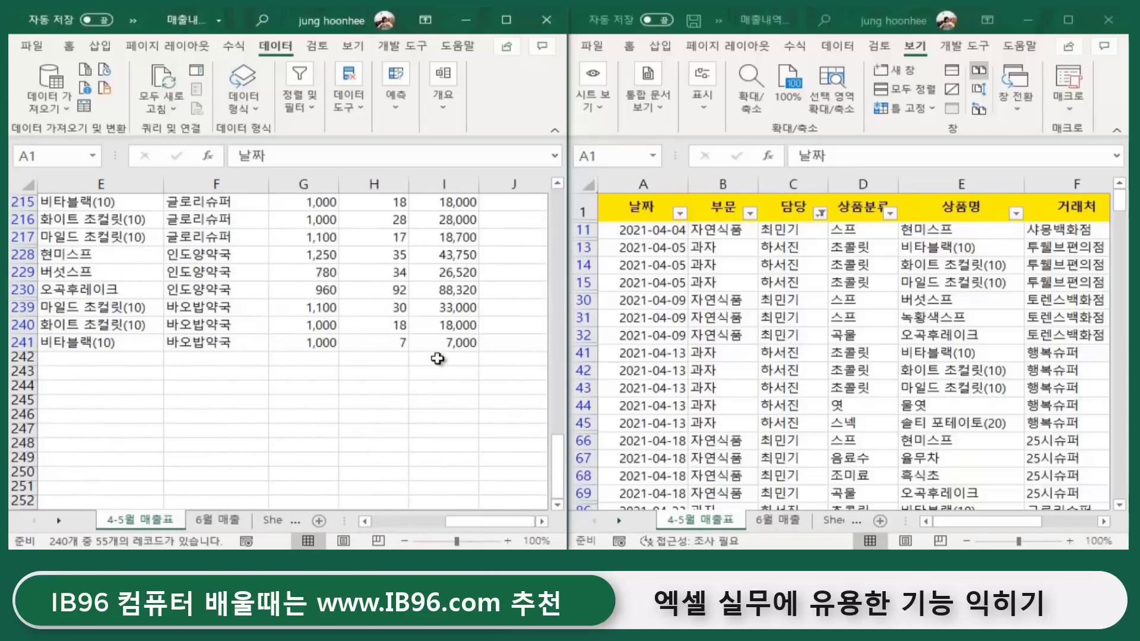
{"action": "left_click", "coordinate": [458, 359]}
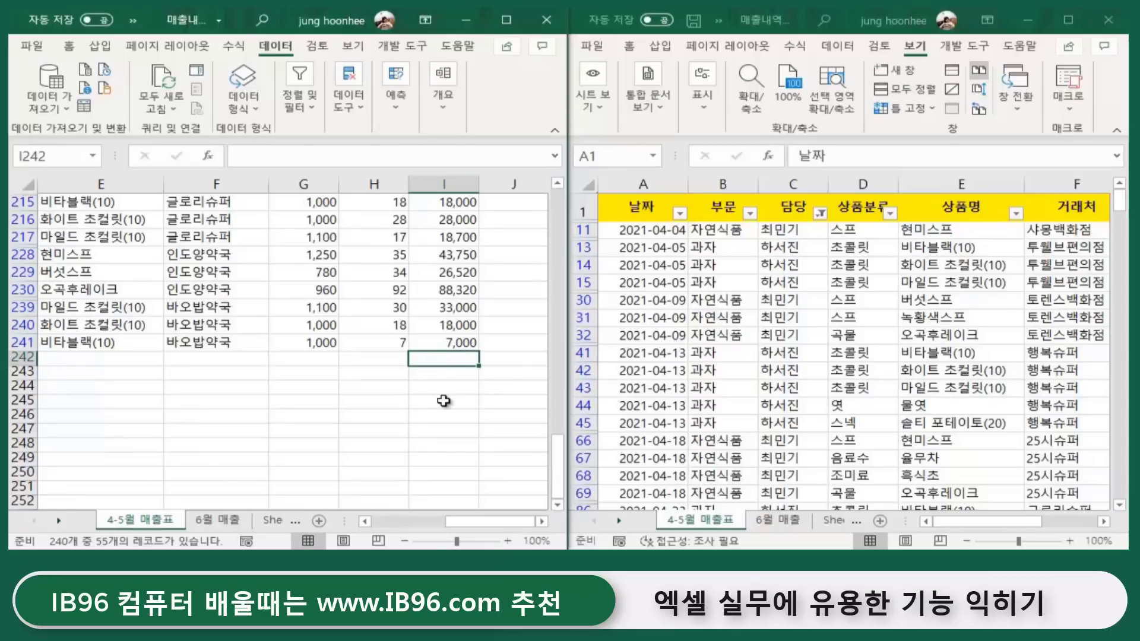
{"action": "scroll", "coordinate": [449, 400], "scroll_direction": "up", "scroll_amount": 3, "text": "ctrl"}
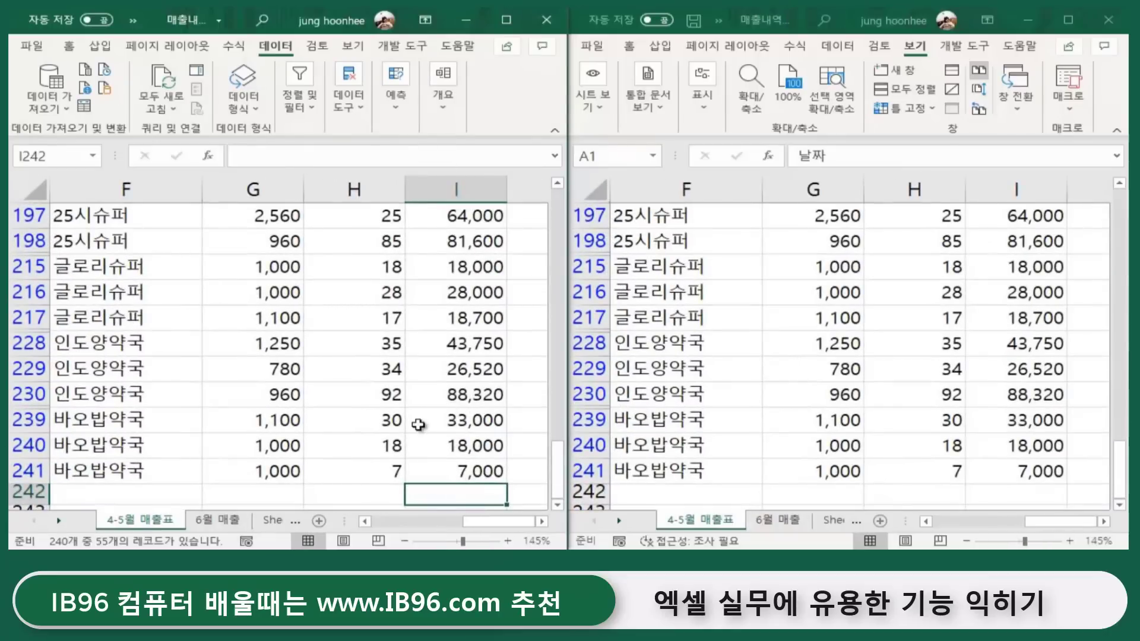
{"action": "scroll", "coordinate": [419, 424], "scroll_direction": "down", "scroll_amount": 2, "text": "ctrl"}
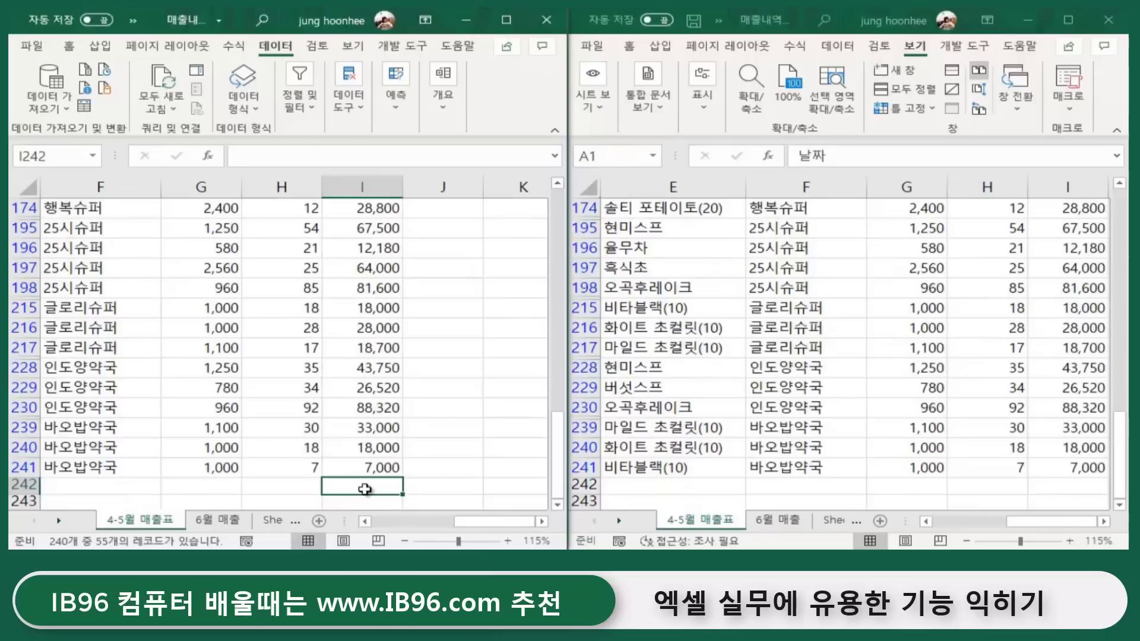
Enter =subtotal(9,I11:I241) in I242 to total the filtered 매출금액 values to 1665920.
{"action": "type", "text": "="}
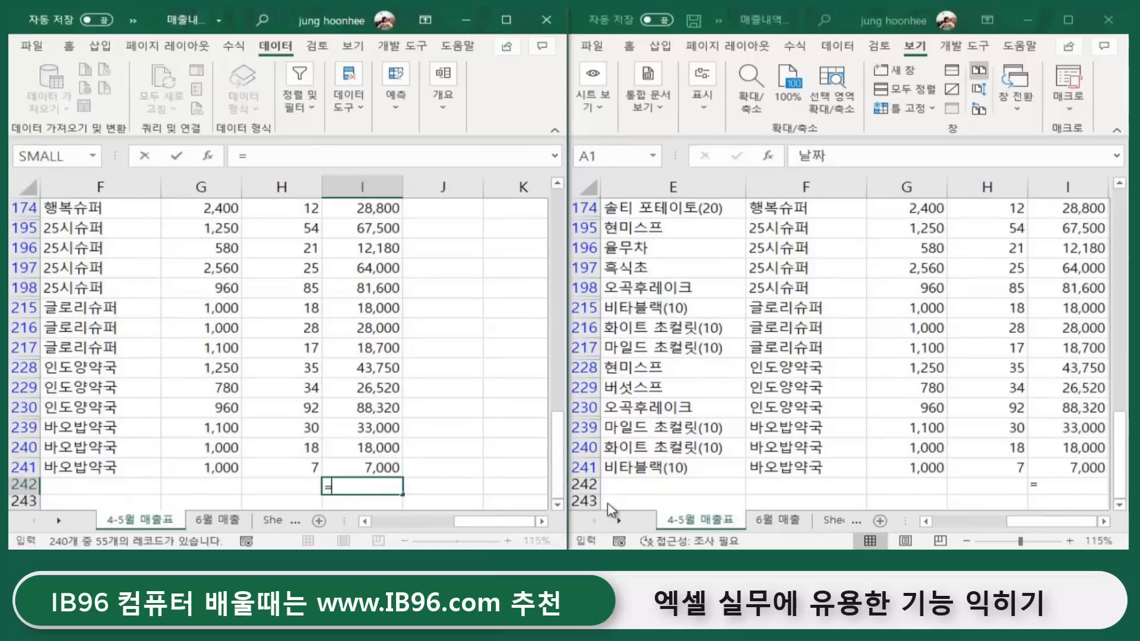
{"action": "type", "text": "su"}
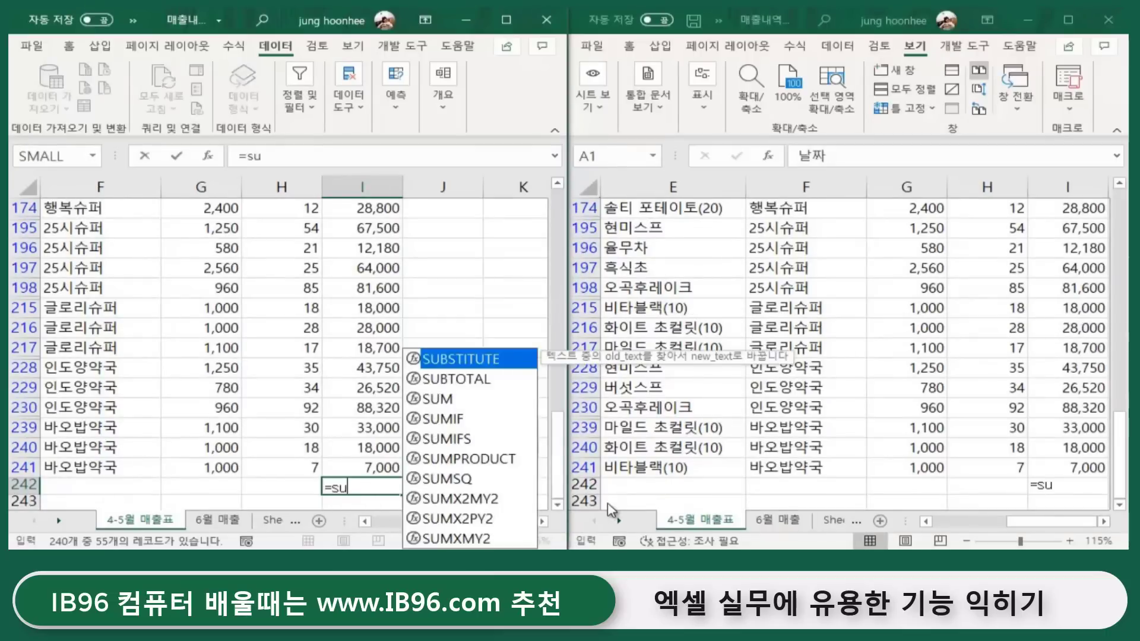
{"action": "type", "text": "btotal"}
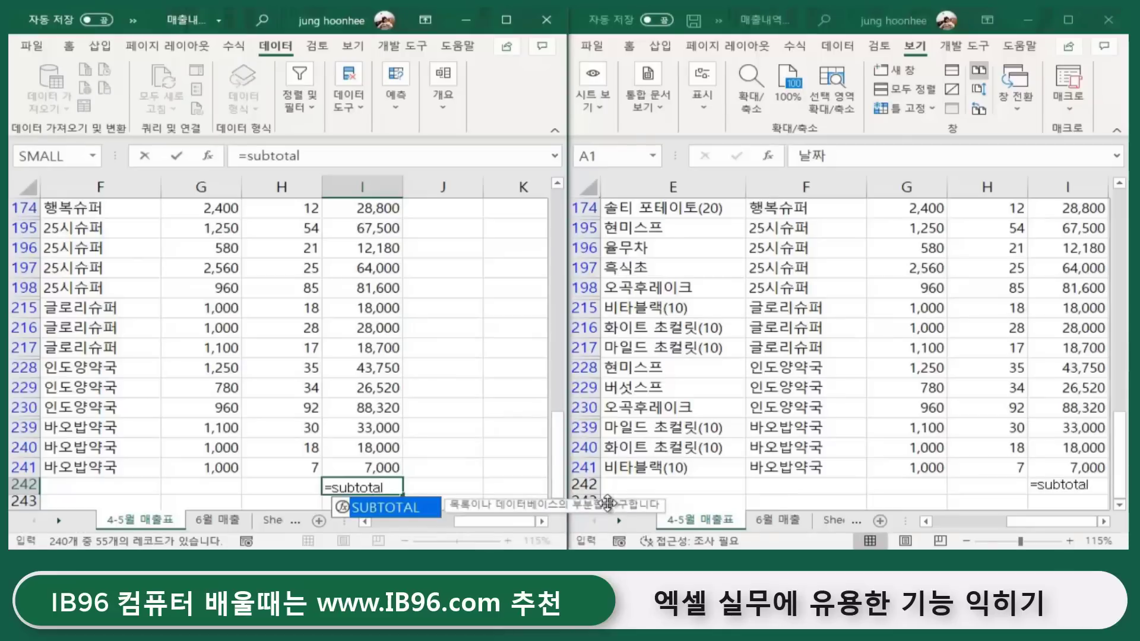
{"action": "type", "text": "("}
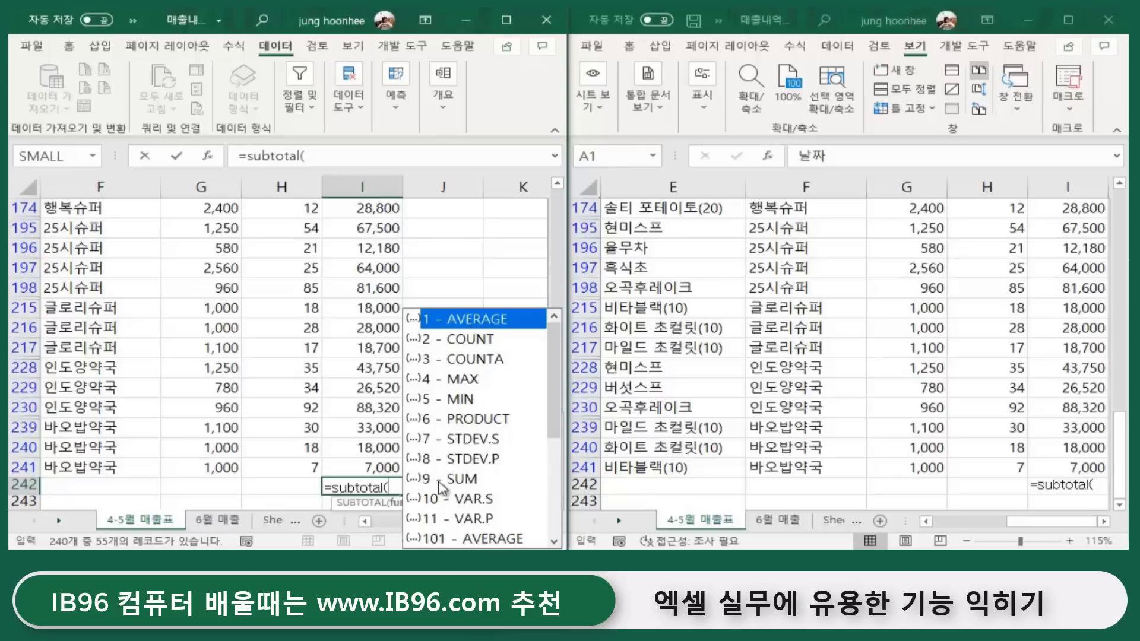
{"action": "type", "text": "9"}
{"action": "type", "text": ","}
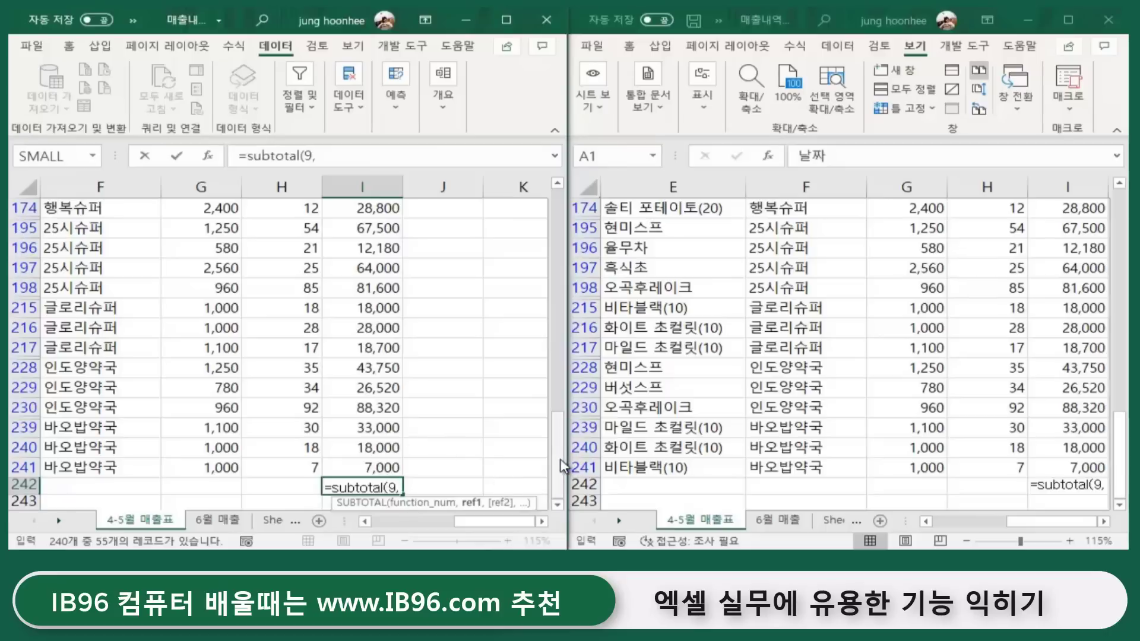
{"action": "left_click_drag", "start_coordinate": [561, 464], "coordinate": [558, 231]}
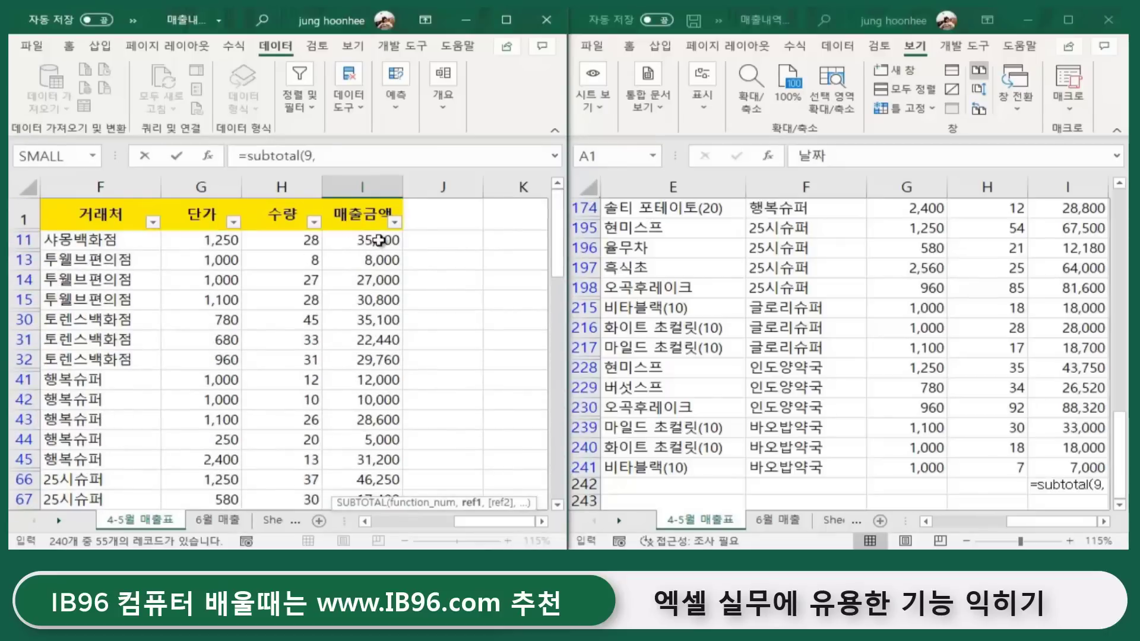
{"action": "left_click", "coordinate": [379, 240]}
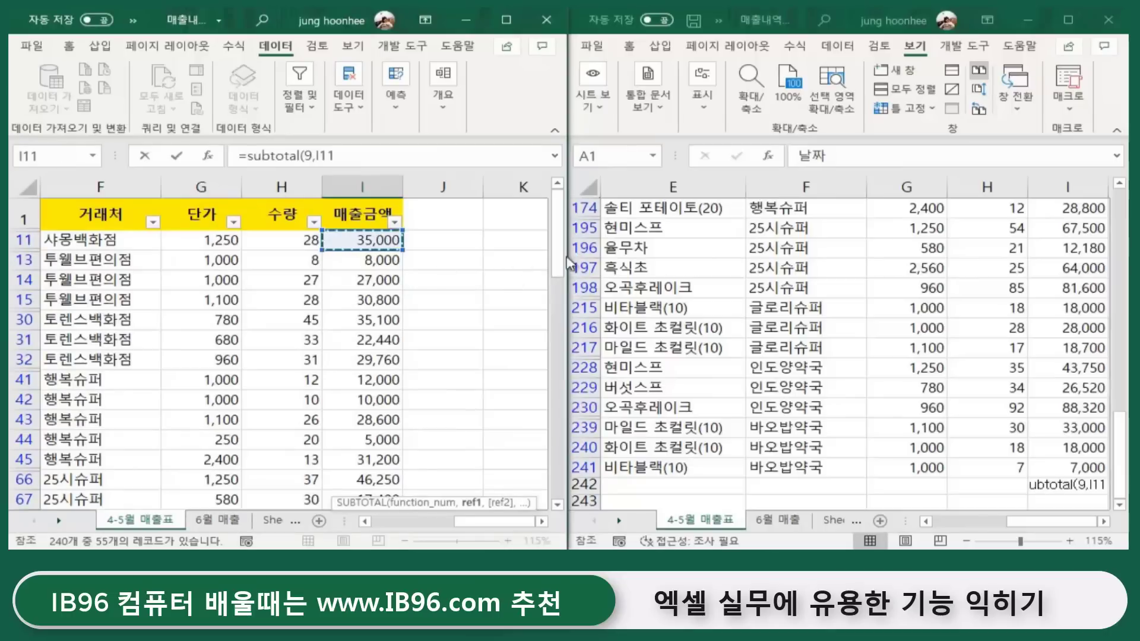
{"action": "left_click_drag", "start_coordinate": [561, 243], "coordinate": [558, 463]}
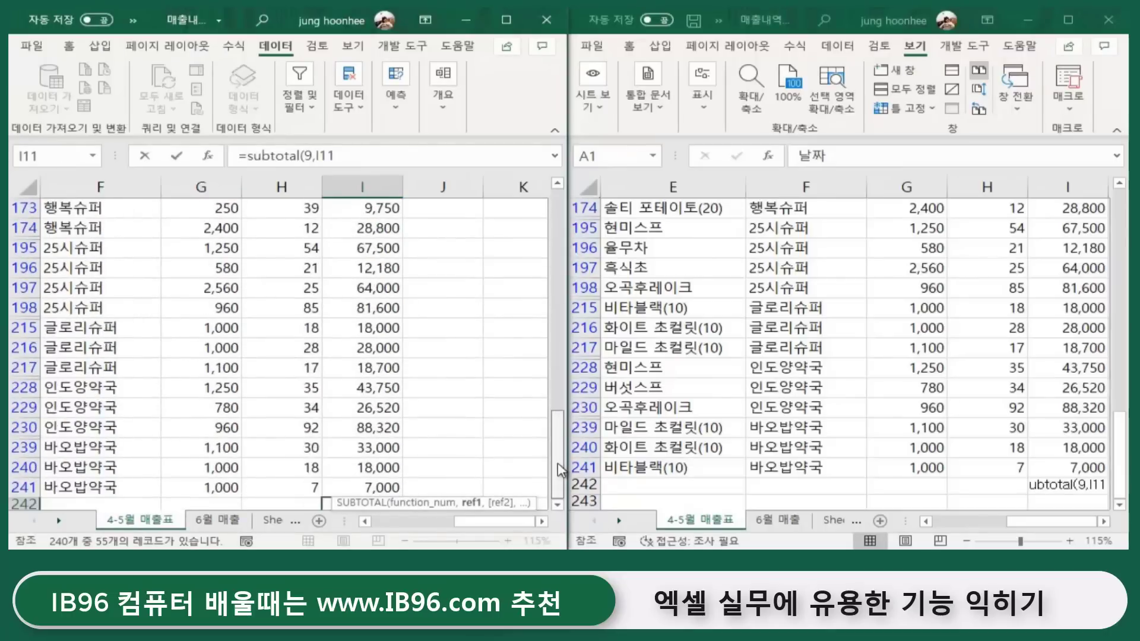
{"action": "scroll", "coordinate": [394, 472], "scroll_direction": "down", "scroll_amount": 2}
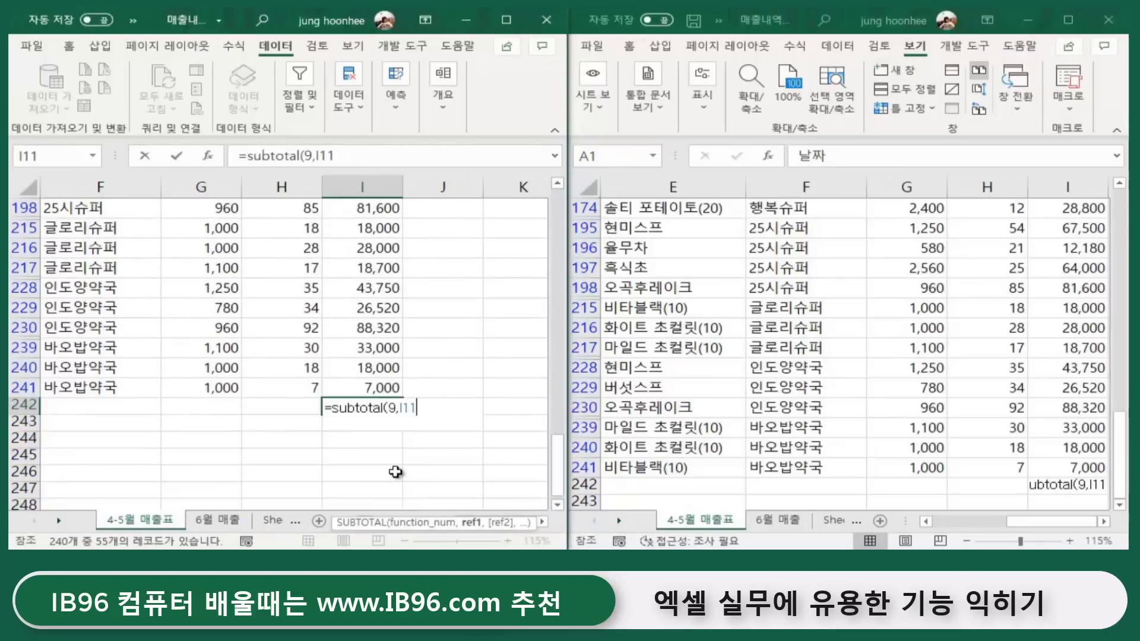
{"action": "left_click", "coordinate": [379, 387], "text": "shift"}
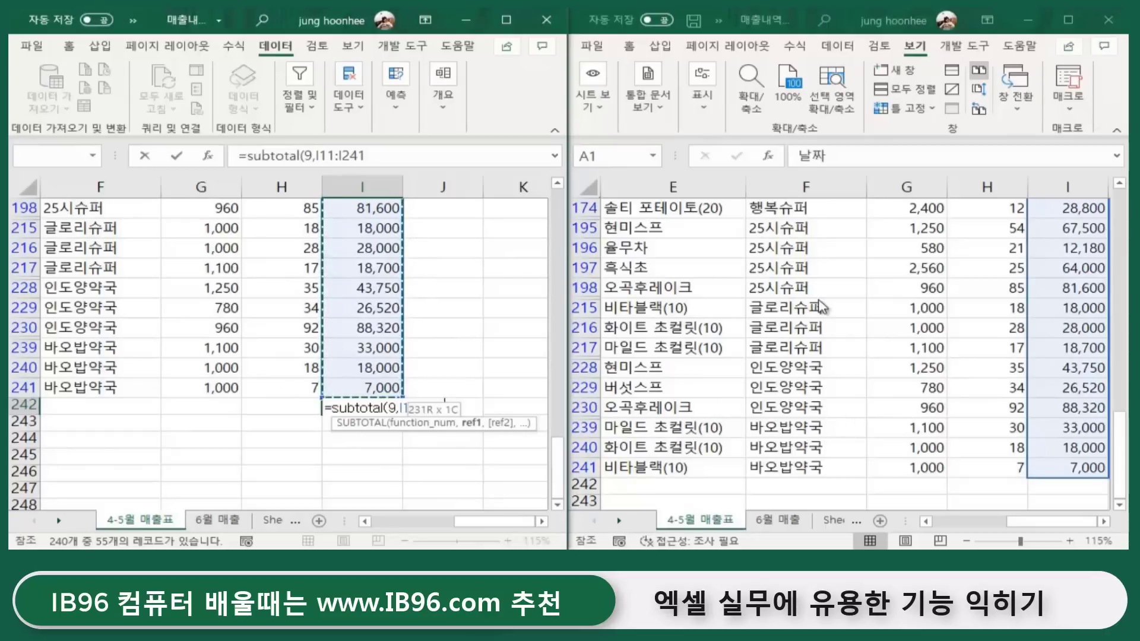
{"action": "type", "text": ")"}
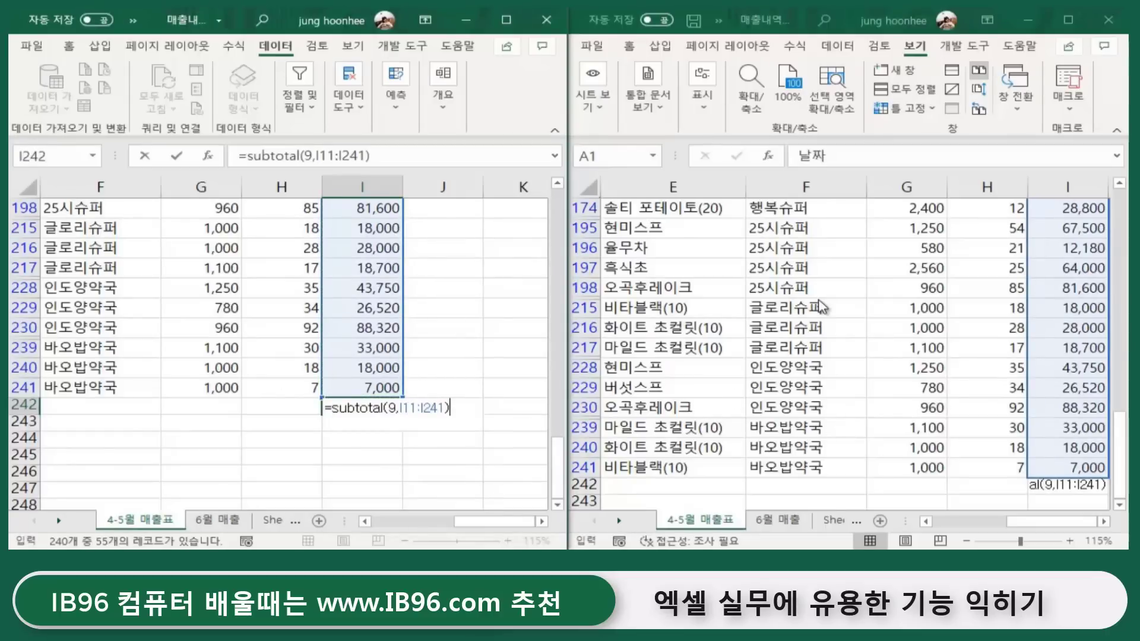
{"action": "key", "text": "Return"}
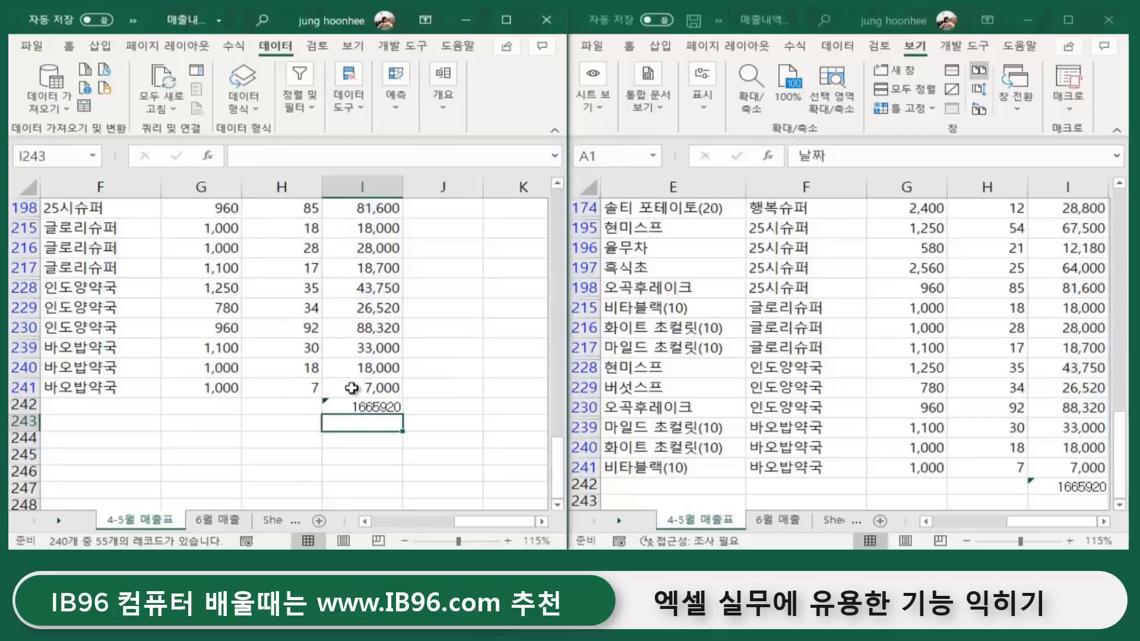
Give I242 the Number format with Use 1000 Separator, so it displays 1,665,920.
{"action": "left_click", "coordinate": [363, 406]}
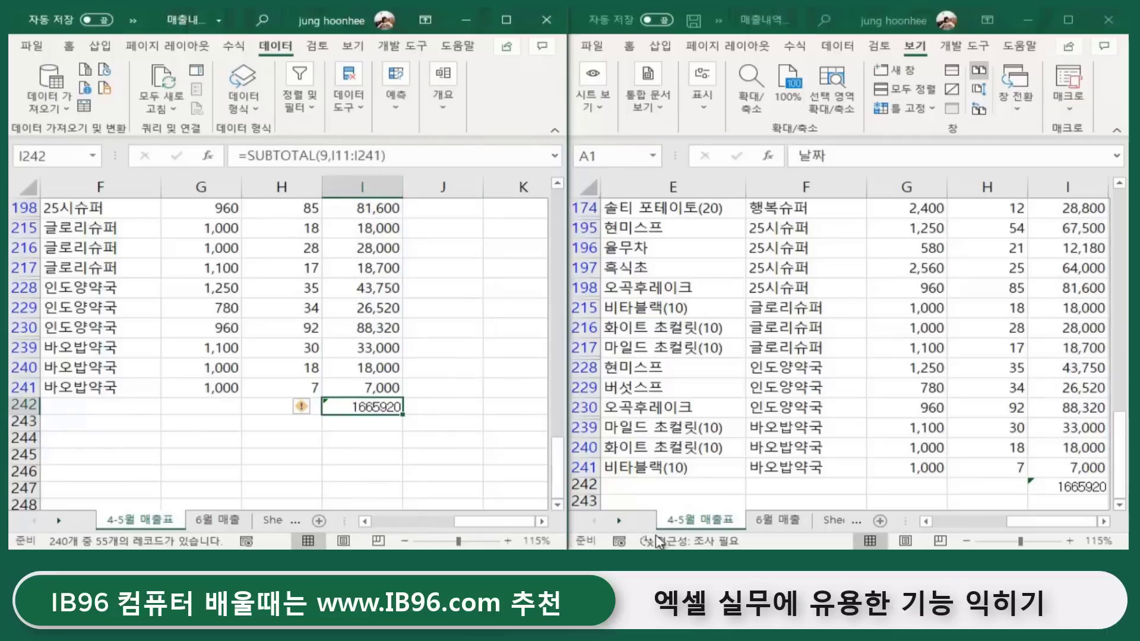
{"action": "left_click", "coordinate": [70, 46]}
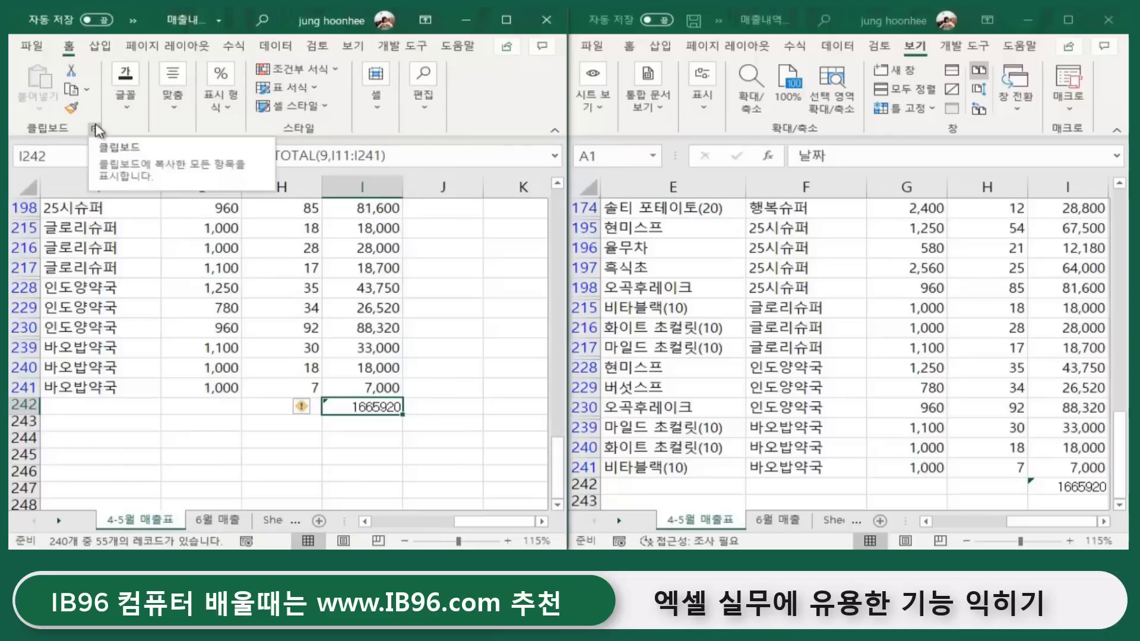
{"action": "key", "text": "ctrl+1"}
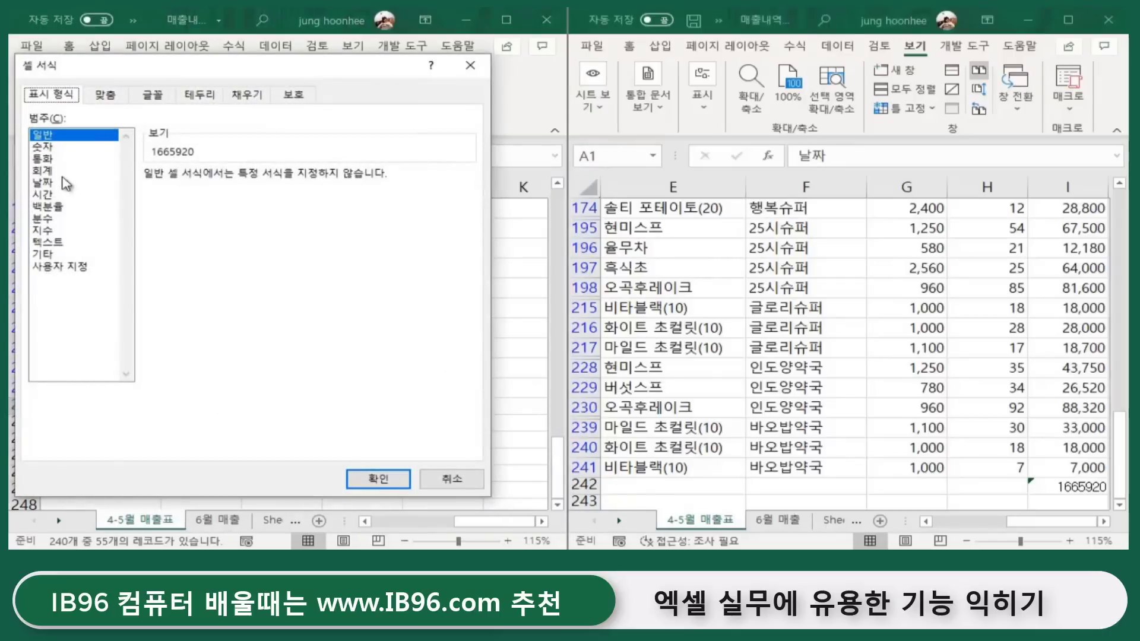
{"action": "left_click", "coordinate": [43, 147]}
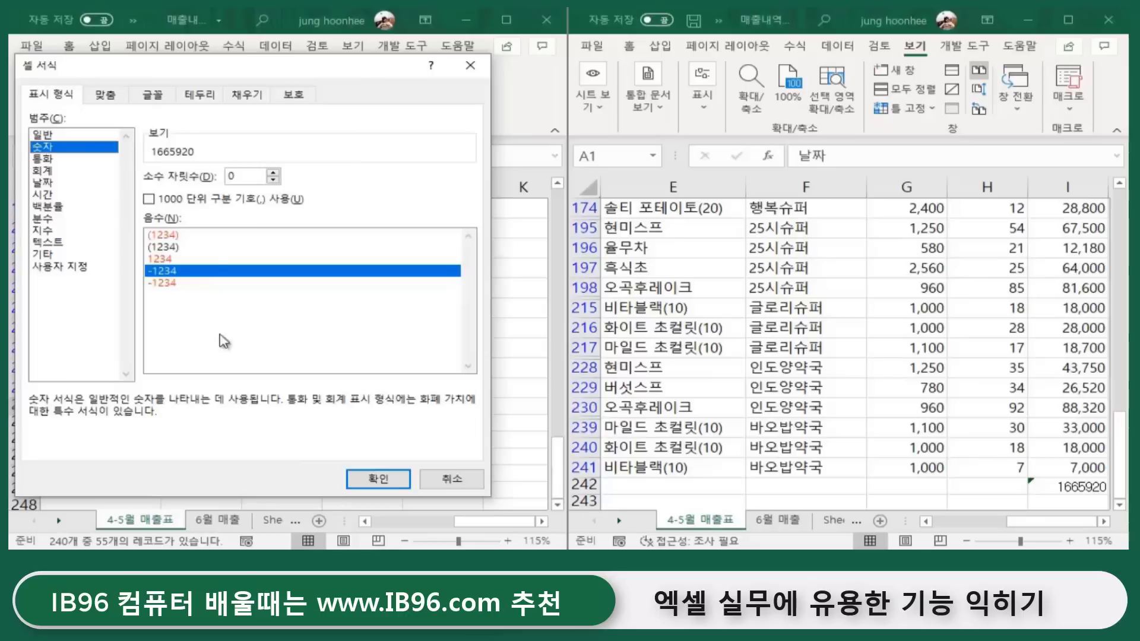
{"action": "left_click", "coordinate": [148, 199]}
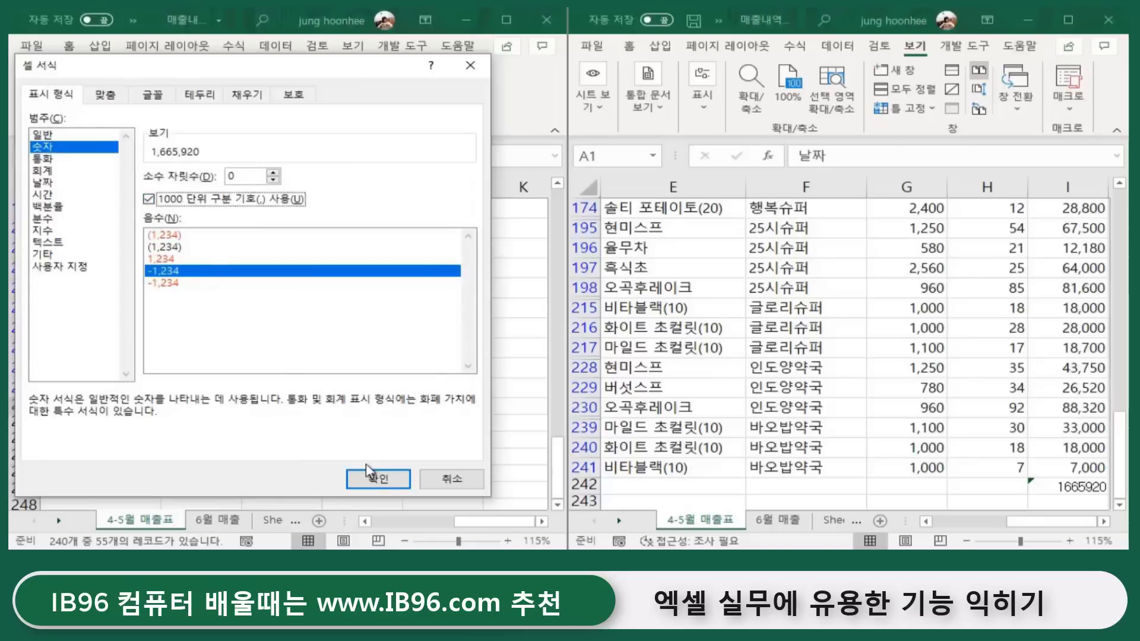
{"action": "left_click", "coordinate": [377, 478]}
Check the I242 total, then show 6월 매출 from cell A1 in the right window.
{"action": "left_click", "coordinate": [420, 459]}
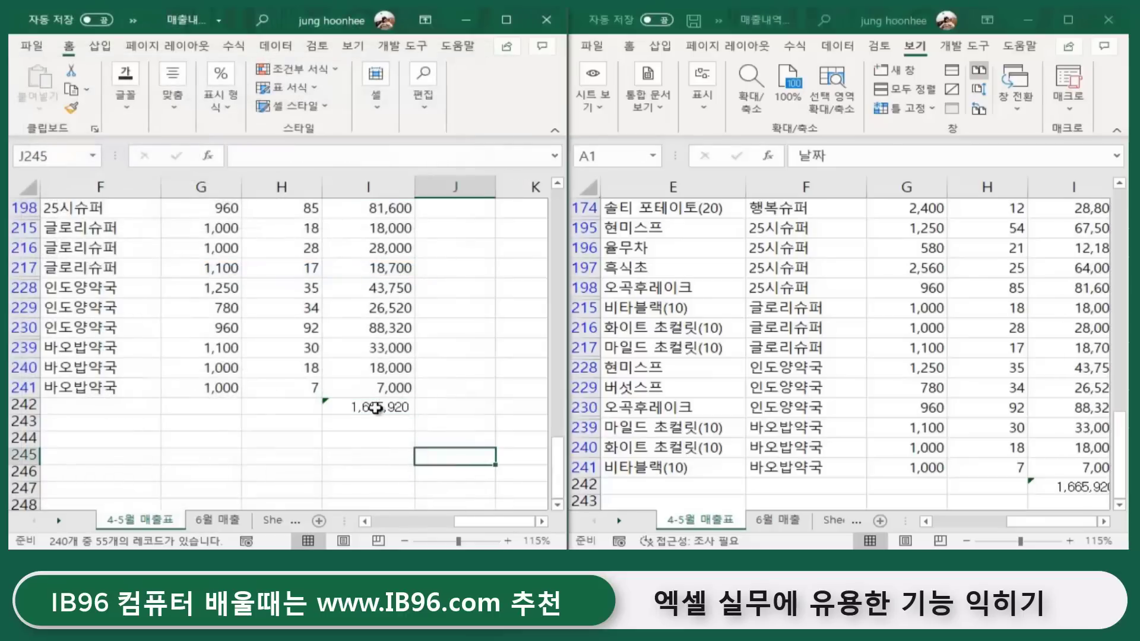
{"action": "left_click", "coordinate": [377, 408]}
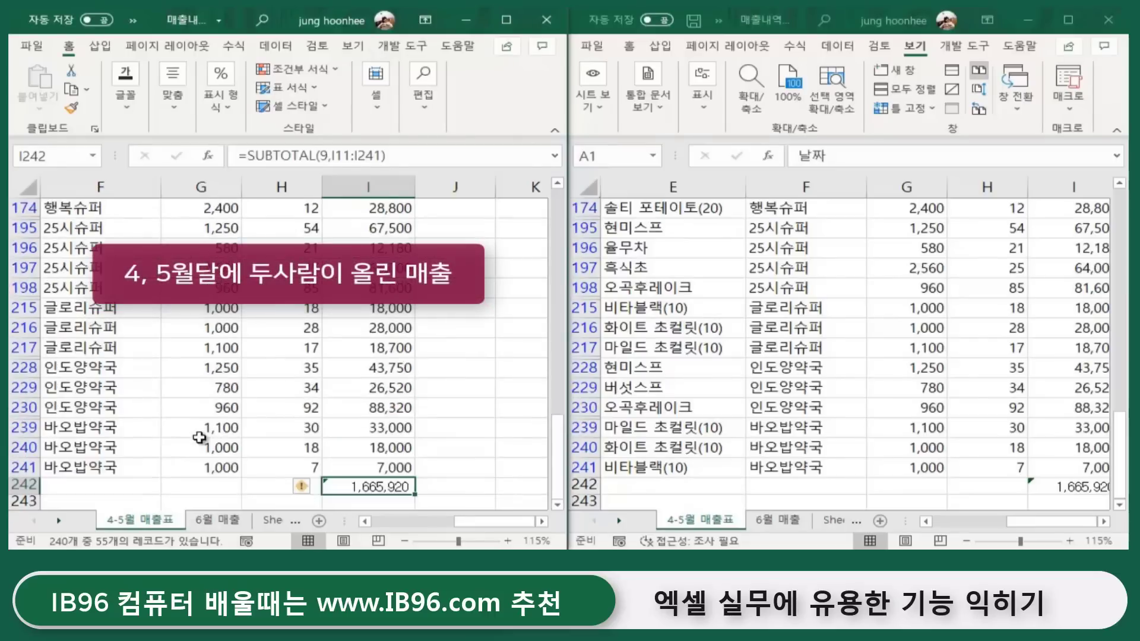
{"action": "scroll", "coordinate": [201, 439], "scroll_direction": "up", "scroll_amount": 2}
{"action": "left_click", "coordinate": [372, 522]}
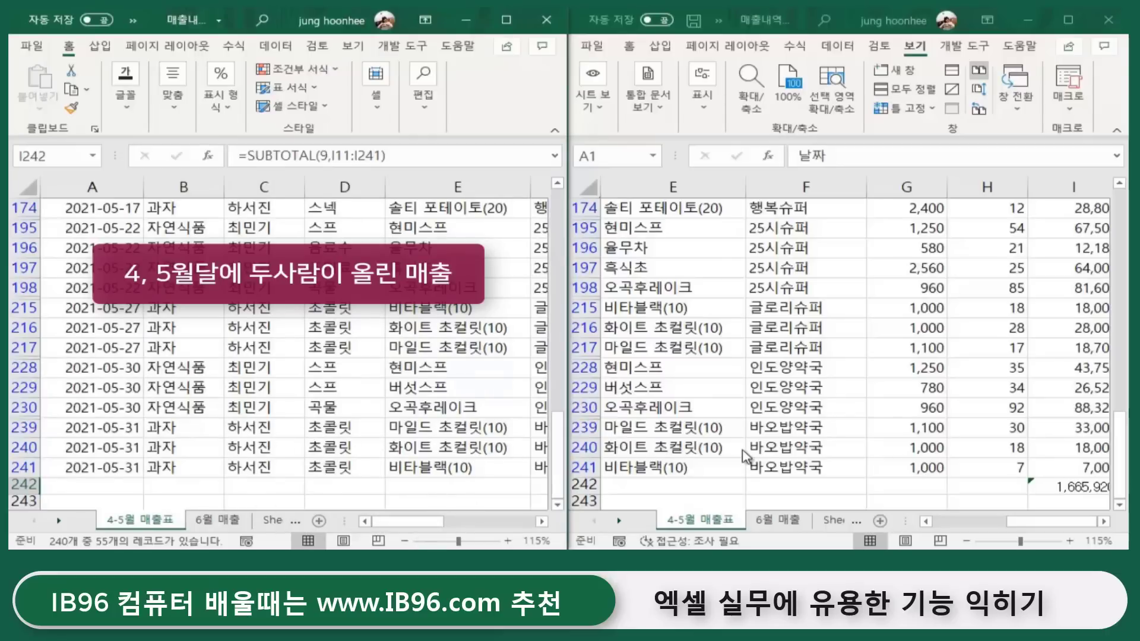
{"action": "left_click", "coordinate": [778, 521]}
{"action": "left_click", "coordinate": [643, 209]}
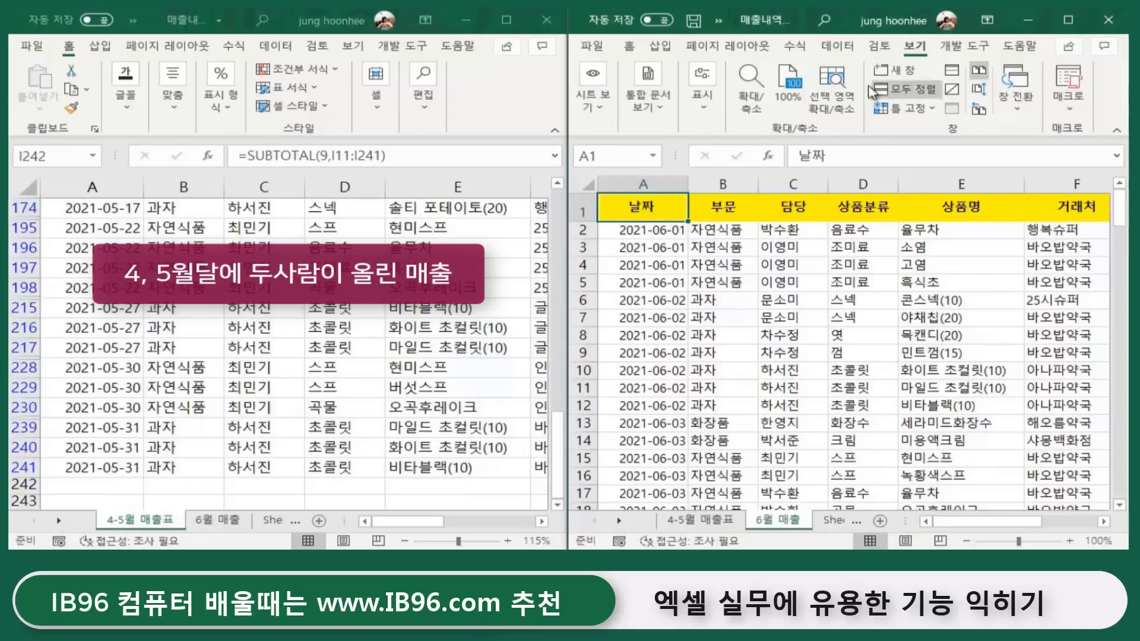
Turn on filtering for the 6월 매출 table headers from the Data tab.
{"action": "left_click", "coordinate": [836, 46]}
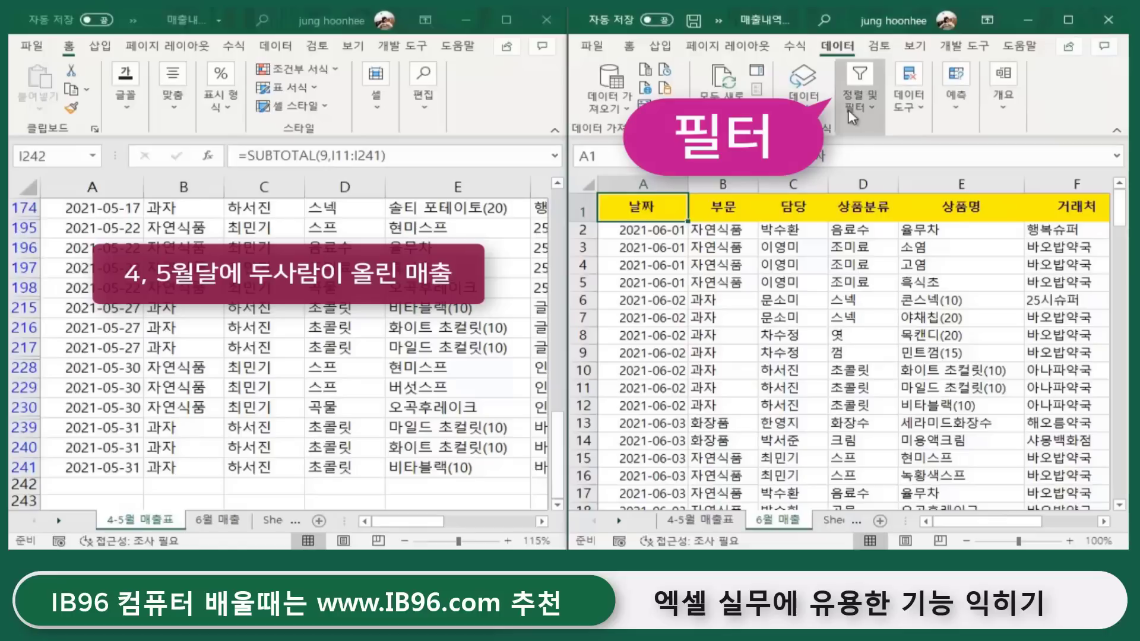
{"action": "left_click", "coordinate": [874, 111]}
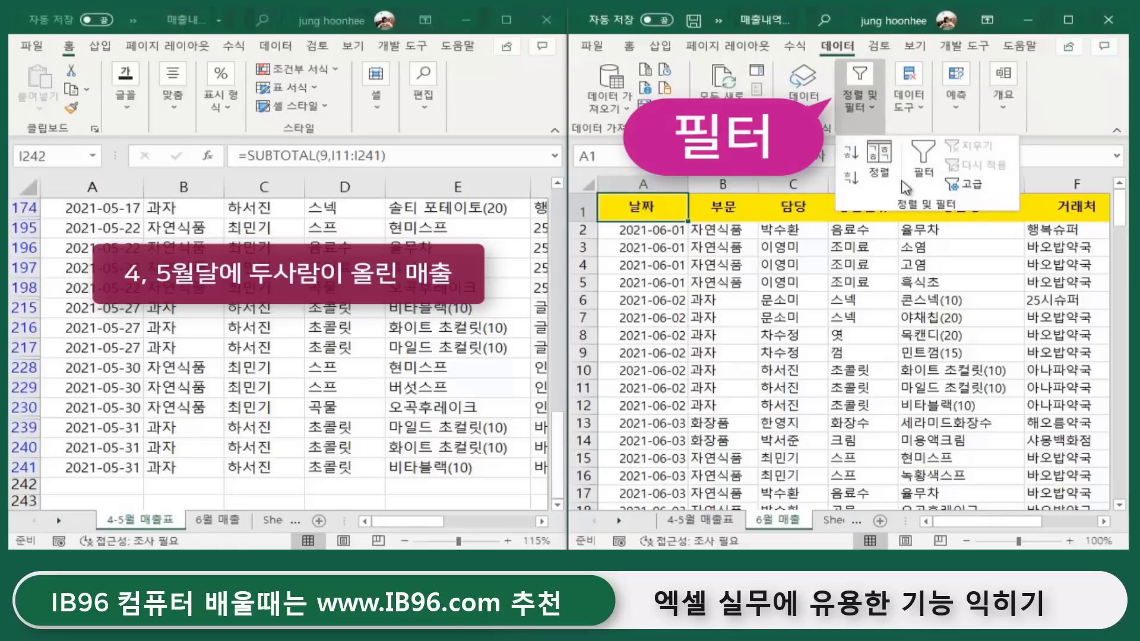
{"action": "left_click", "coordinate": [920, 175]}
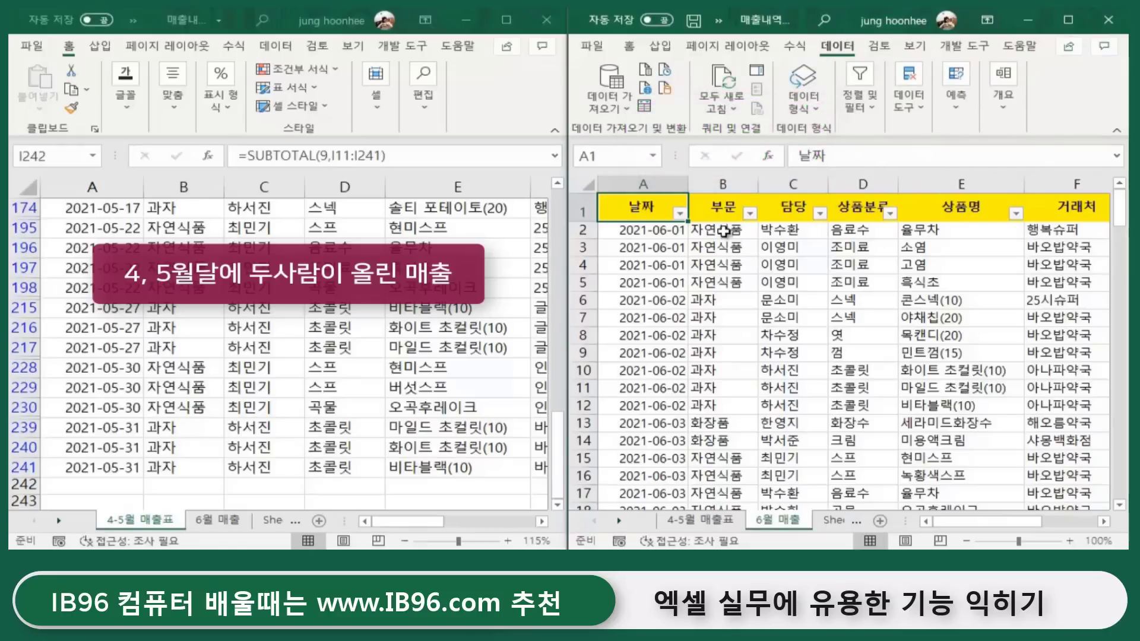
Filter the 담당 column to two salespeople, leaving 35 of 147 records.
{"action": "left_click", "coordinate": [820, 213]}
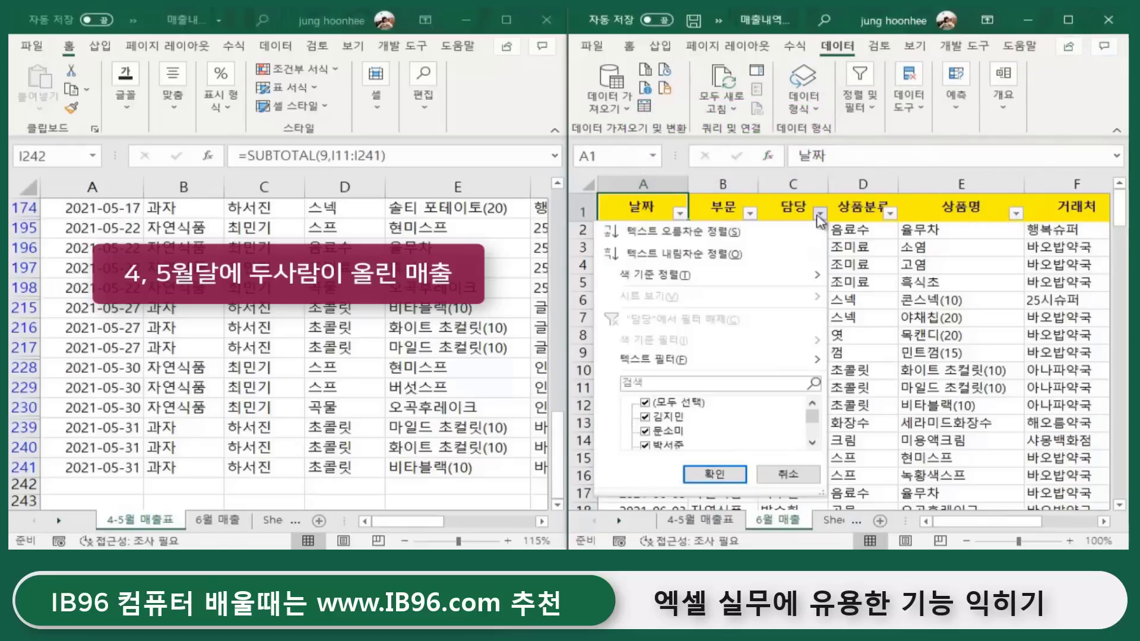
{"action": "left_click", "coordinate": [646, 403]}
{"action": "left_click", "coordinate": [813, 442]}
{"action": "left_click", "coordinate": [813, 442]}
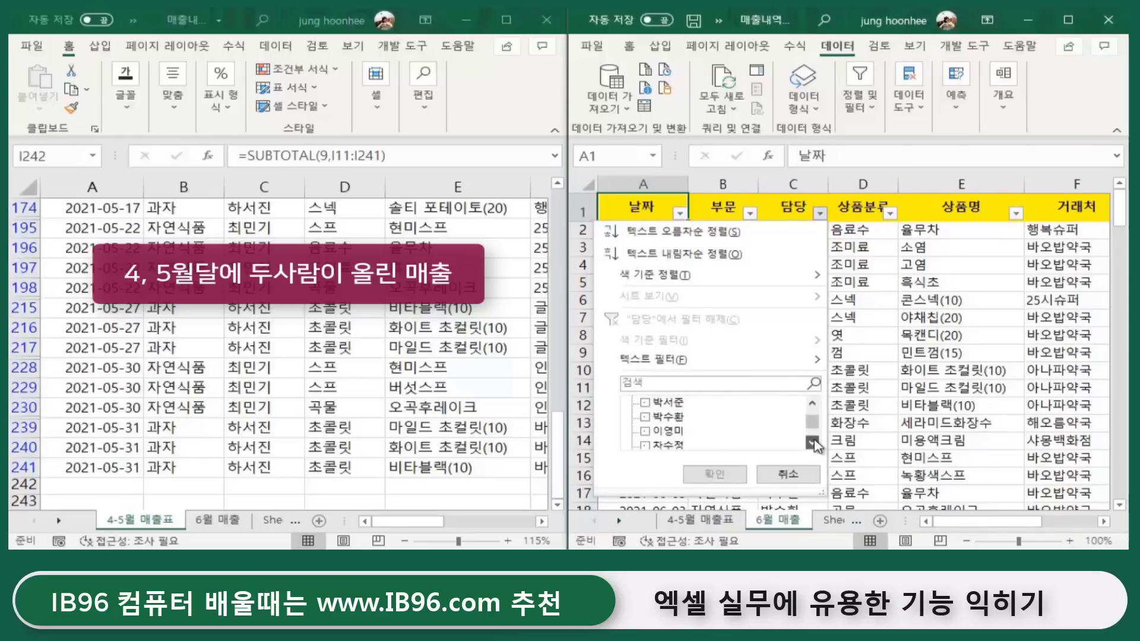
{"action": "left_click", "coordinate": [813, 442]}
{"action": "left_click", "coordinate": [813, 442]}
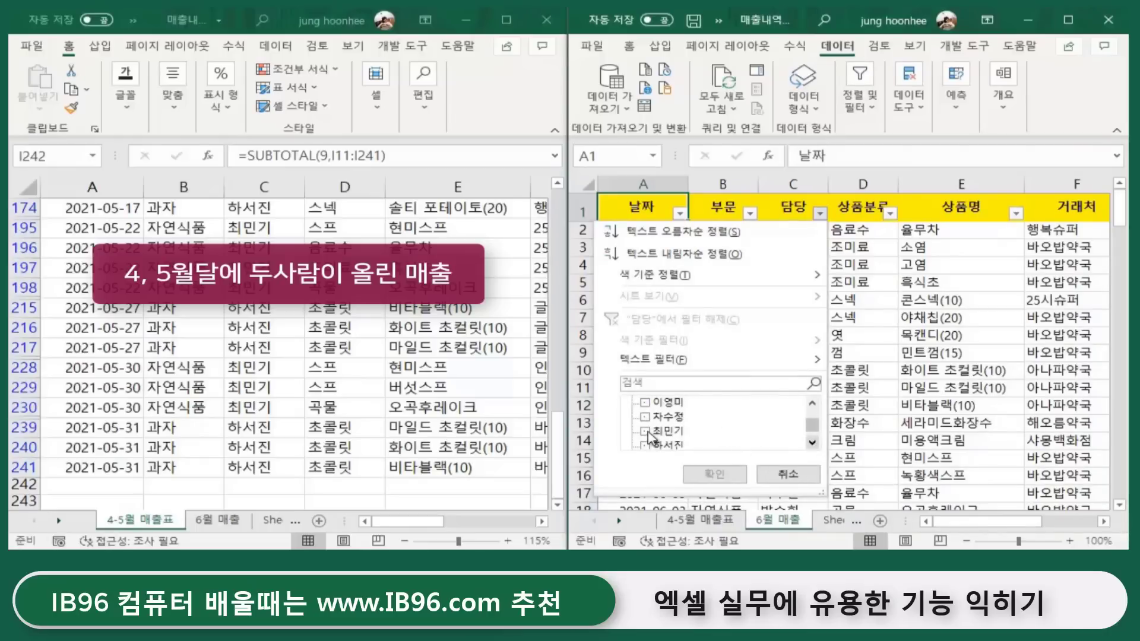
{"action": "left_click", "coordinate": [645, 431]}
{"action": "left_click", "coordinate": [645, 446]}
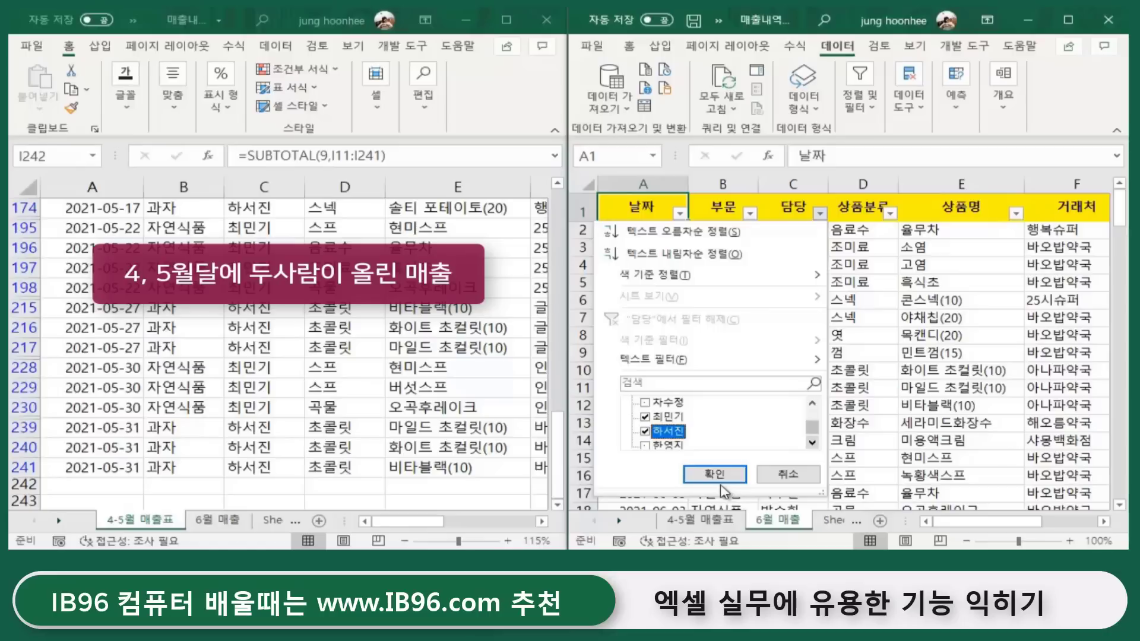
{"action": "left_click", "coordinate": [715, 474]}
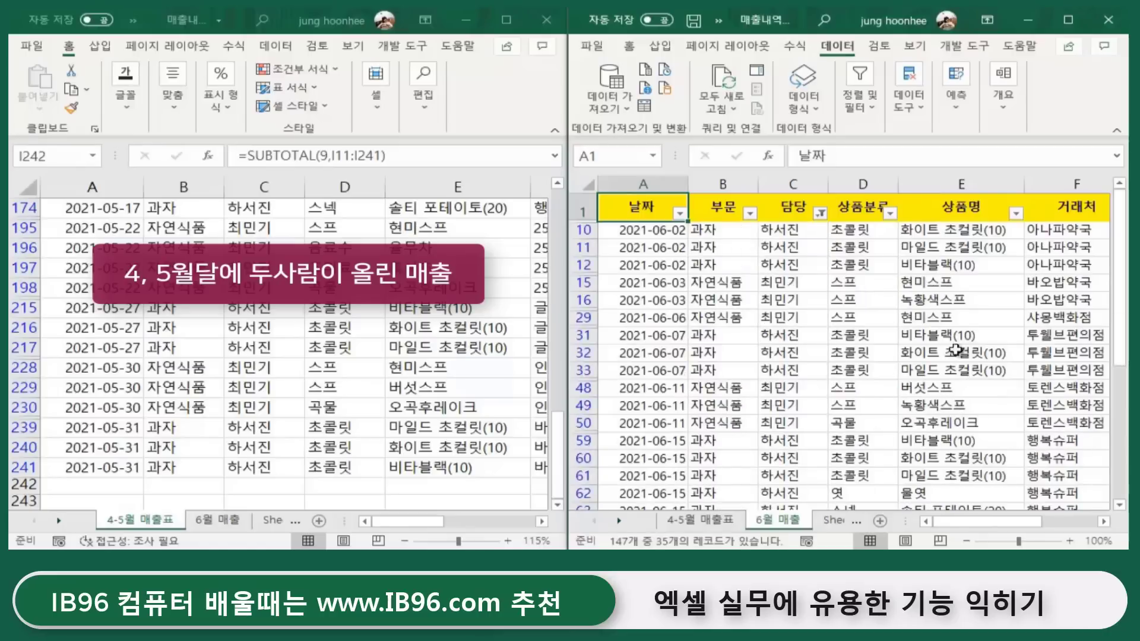
Scroll to the end of the filtered table and select empty cell I149 below the amounts.
{"action": "scroll", "coordinate": [1124, 397], "scroll_direction": "down", "scroll_amount": 4}
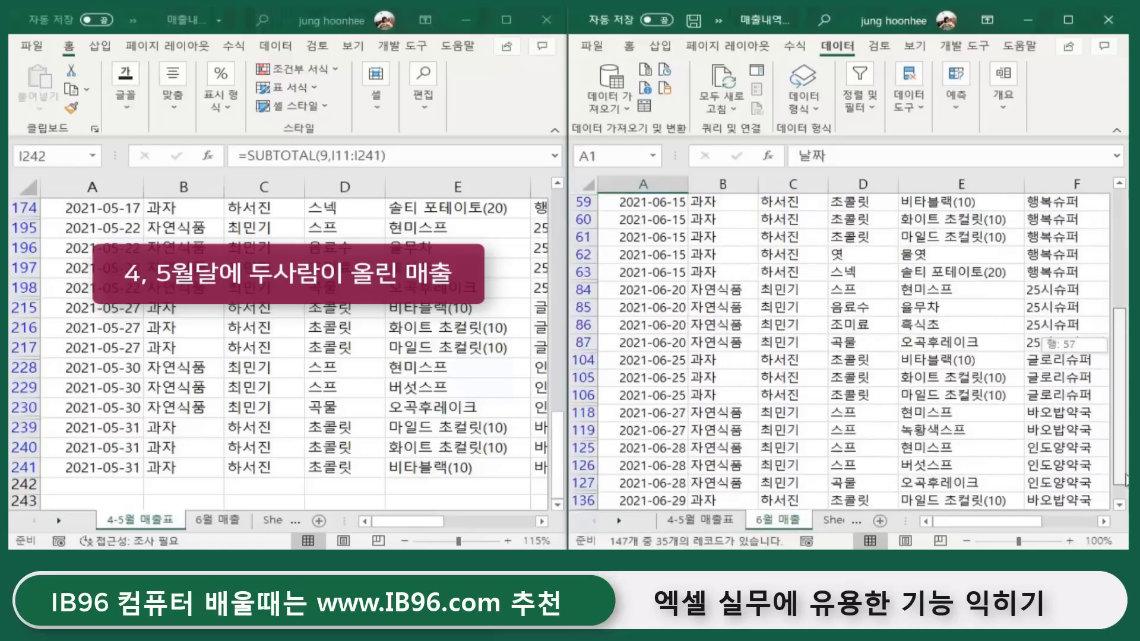
{"action": "scroll", "coordinate": [1124, 397], "scroll_direction": "down", "scroll_amount": 2}
{"action": "left_click_drag", "start_coordinate": [950, 521], "coordinate": [1005, 521]}
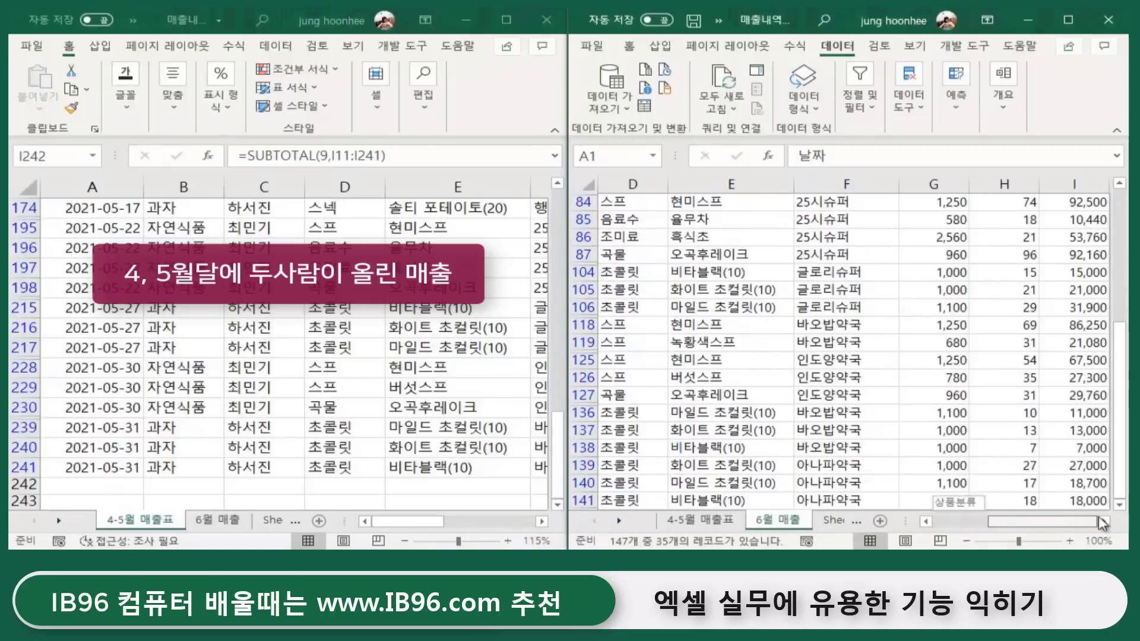
{"action": "scroll", "coordinate": [1063, 395], "scroll_direction": "down", "scroll_amount": 3}
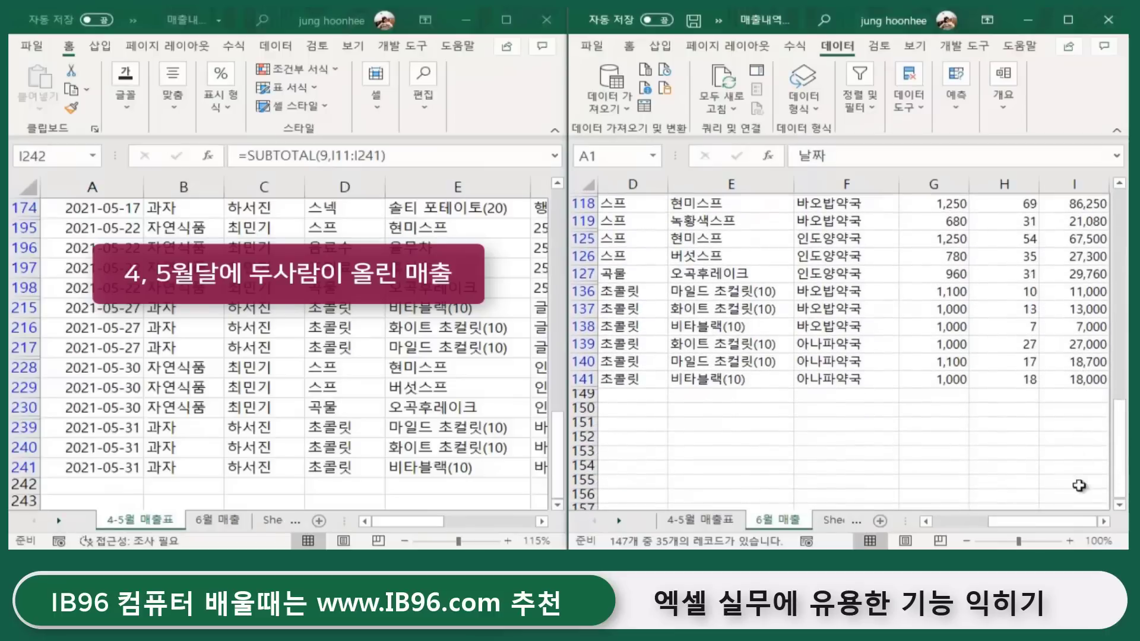
{"action": "left_click", "coordinate": [1083, 395]}
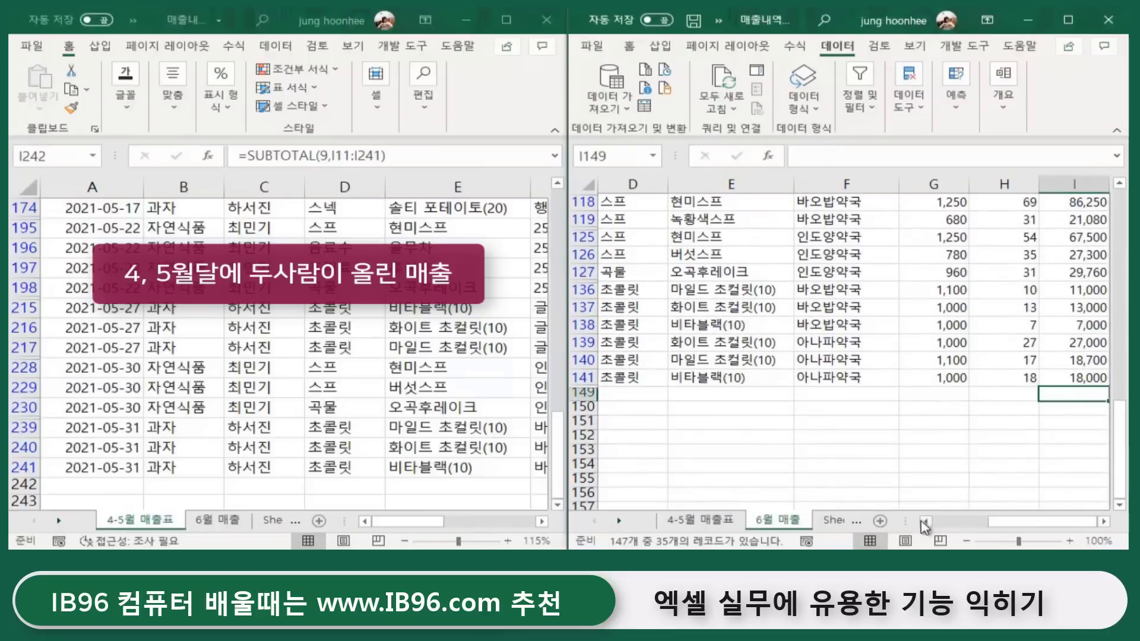
{"action": "left_click", "coordinate": [1106, 521]}
{"action": "left_click", "coordinate": [1105, 521]}
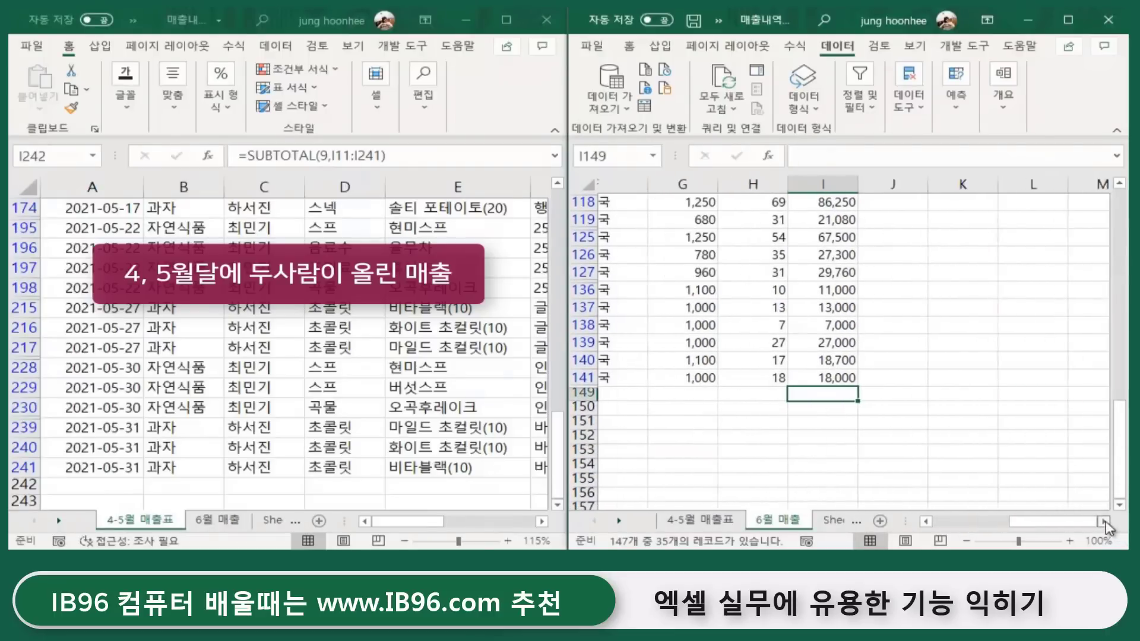
{"action": "left_click", "coordinate": [1105, 521]}
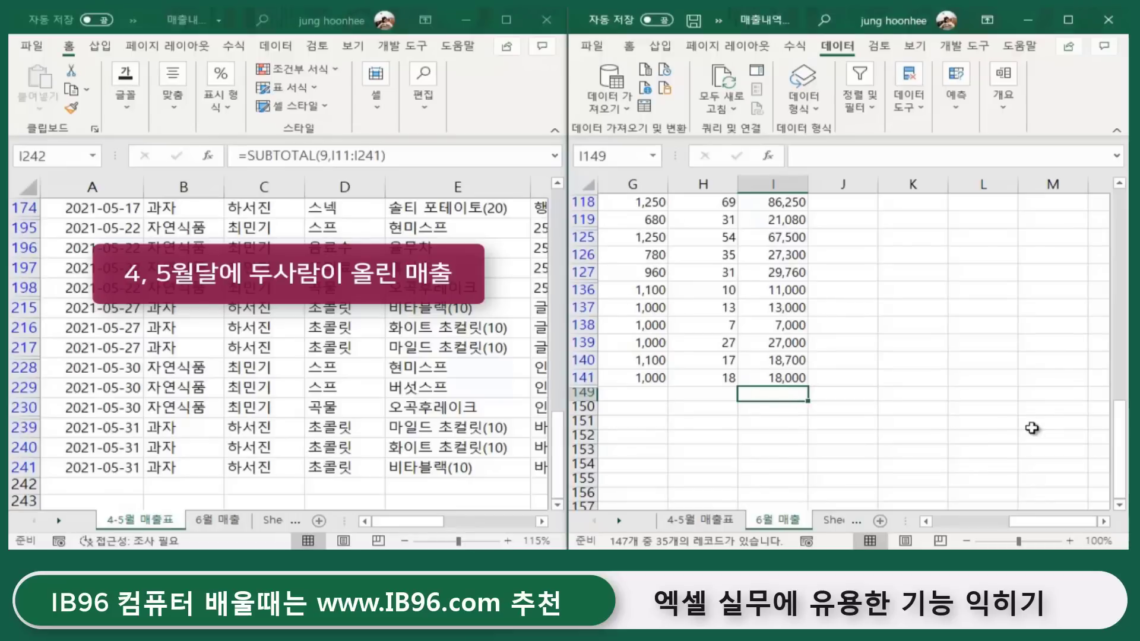
Enter =SUBTOTAL(9,I10:I141) in I149 to total the filtered June sales as 1037200.
{"action": "type", "text": "=su"}
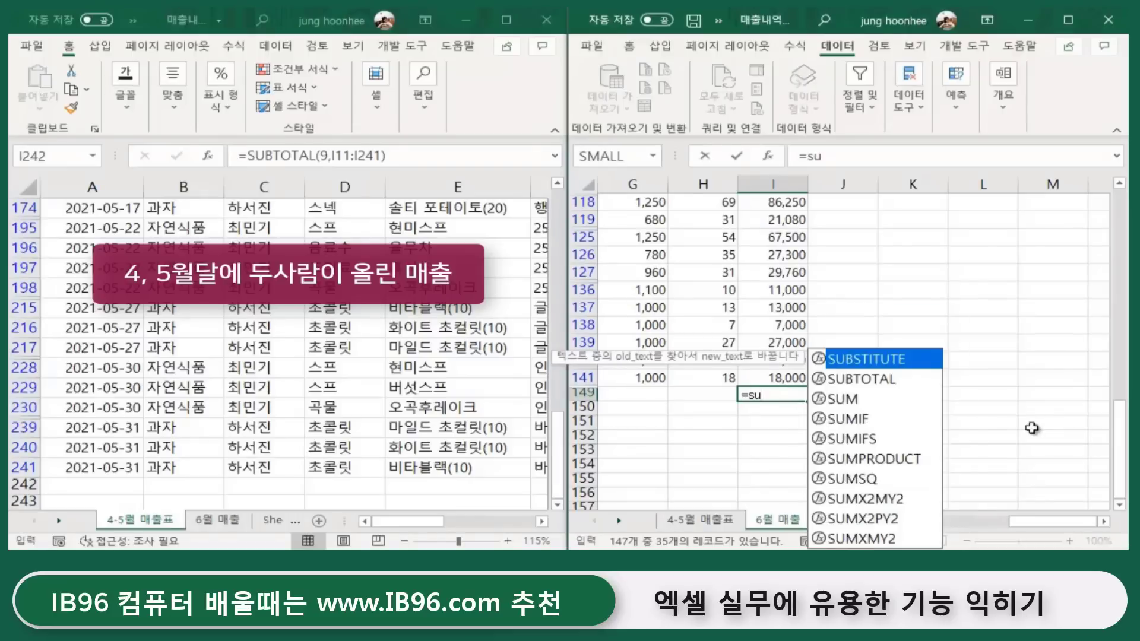
{"action": "type", "text": "btotal"}
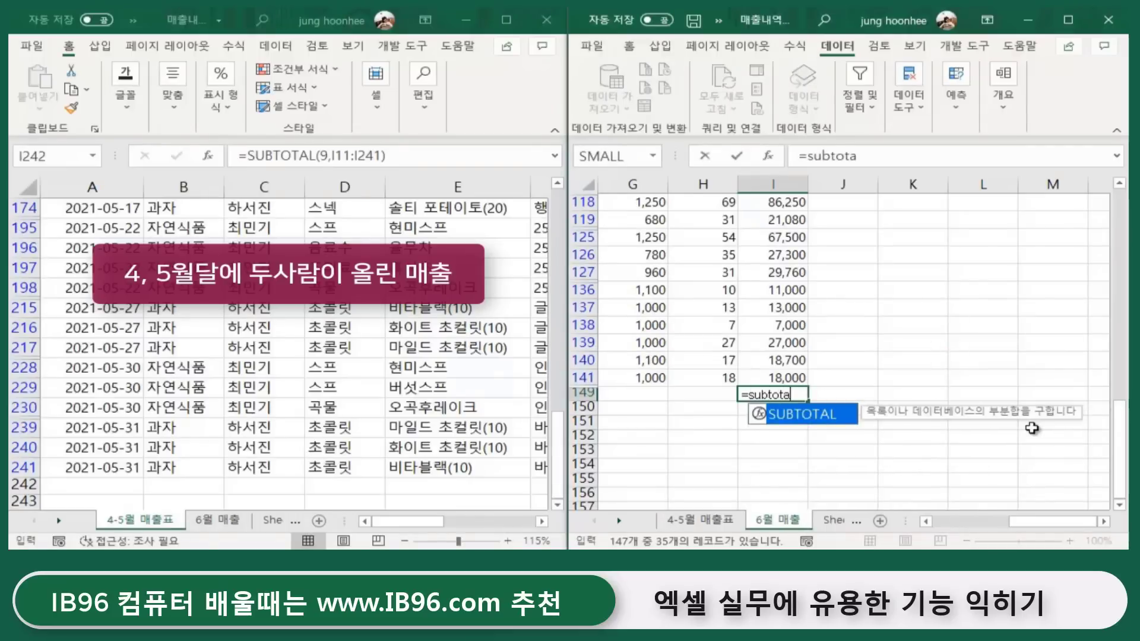
{"action": "type", "text": "("}
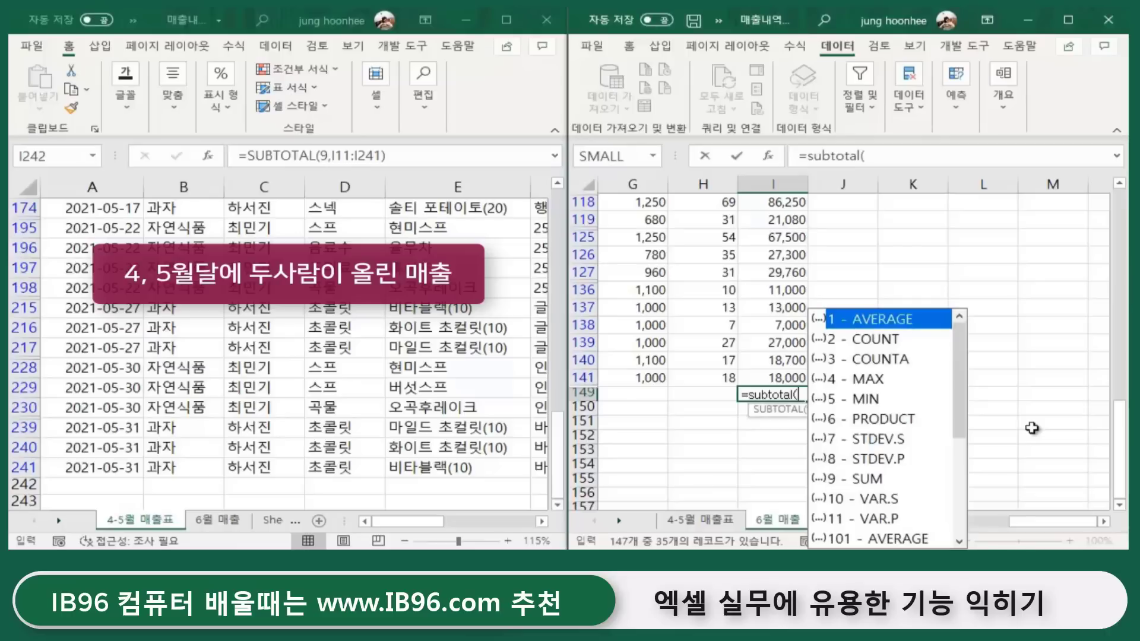
{"action": "type", "text": "9"}
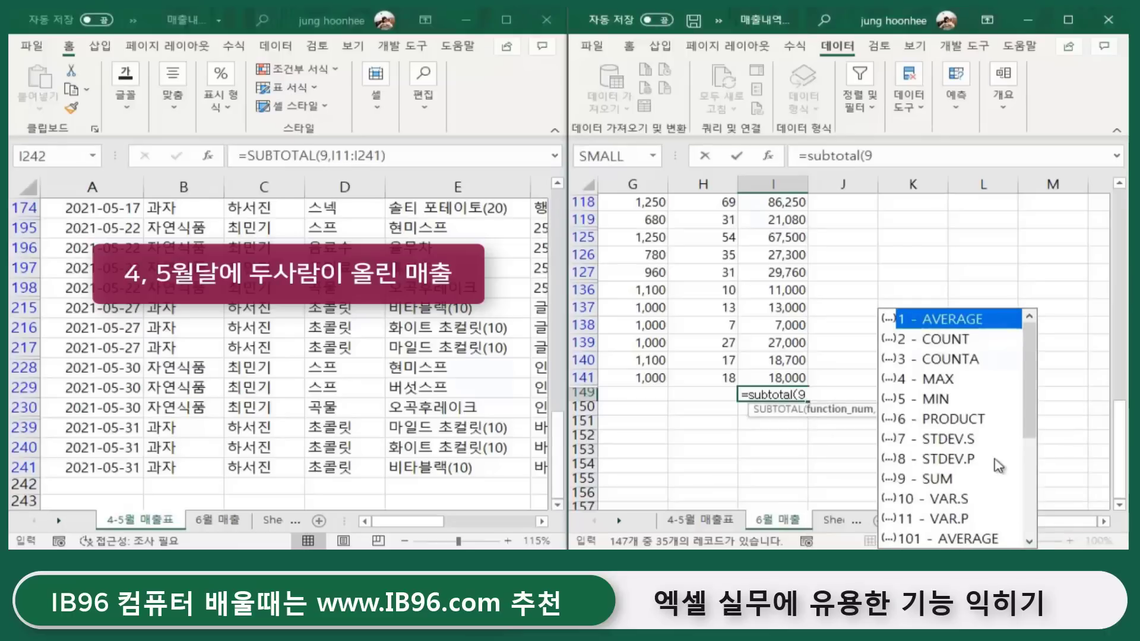
{"action": "type", "text": ","}
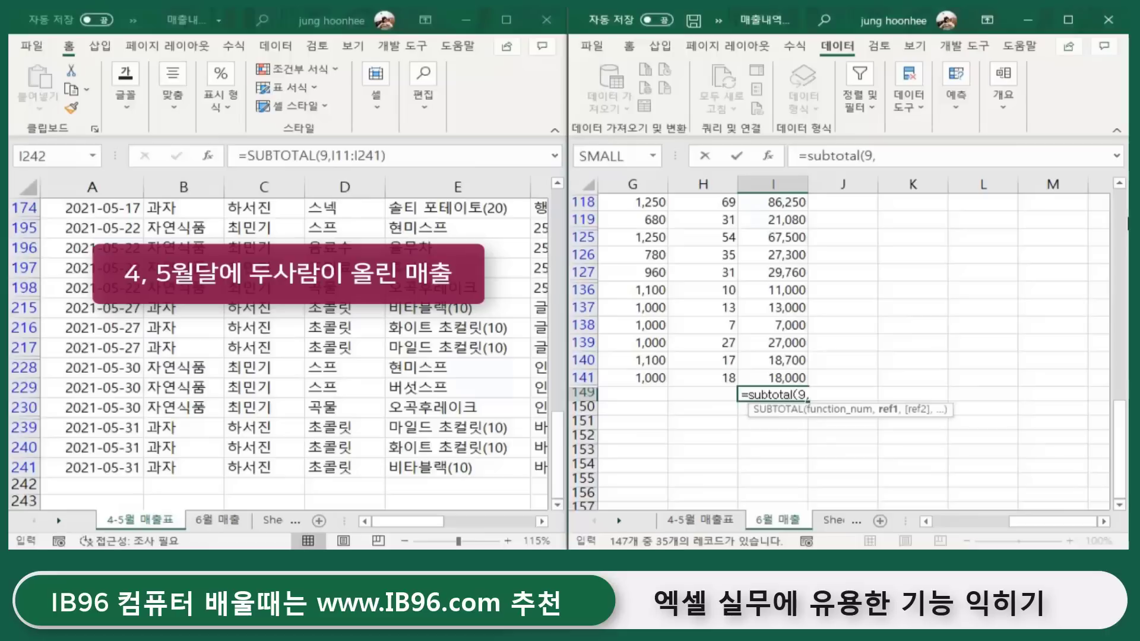
{"action": "mouse_move", "coordinate": [1128, 442]}
{"action": "left_mouse_down"}
{"action": "mouse_move", "coordinate": [784, 228]}
{"action": "mouse_move", "coordinate": [789, 506]}
{"action": "mouse_move", "coordinate": [790, 484]}
{"action": "left_mouse_up"}
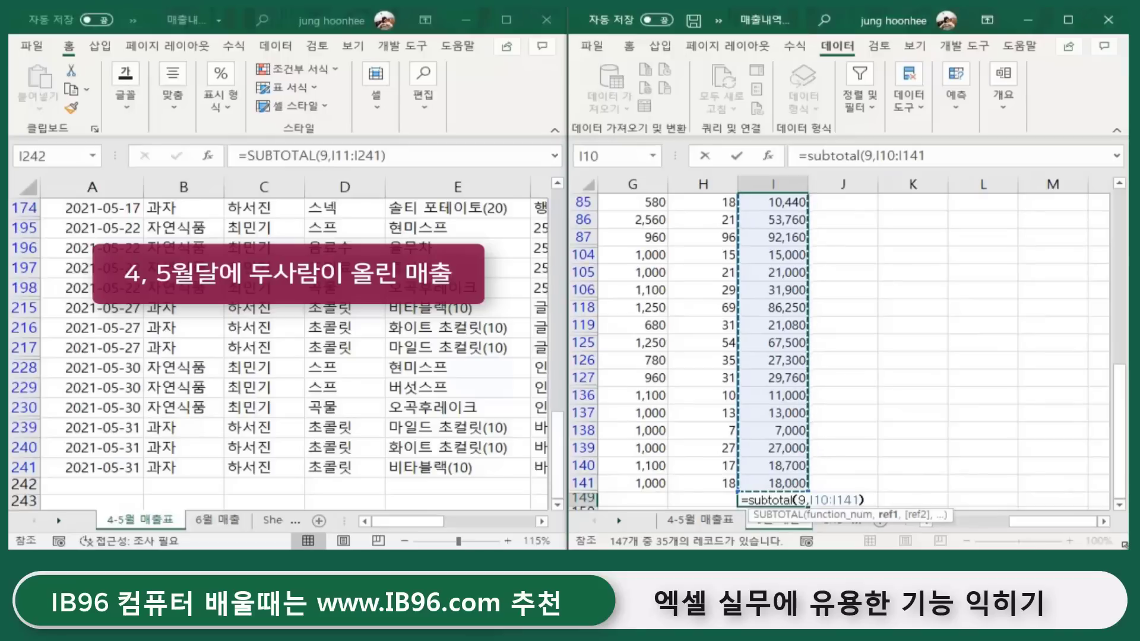
{"action": "type", "text": ")"}
{"action": "key", "text": "Return"}
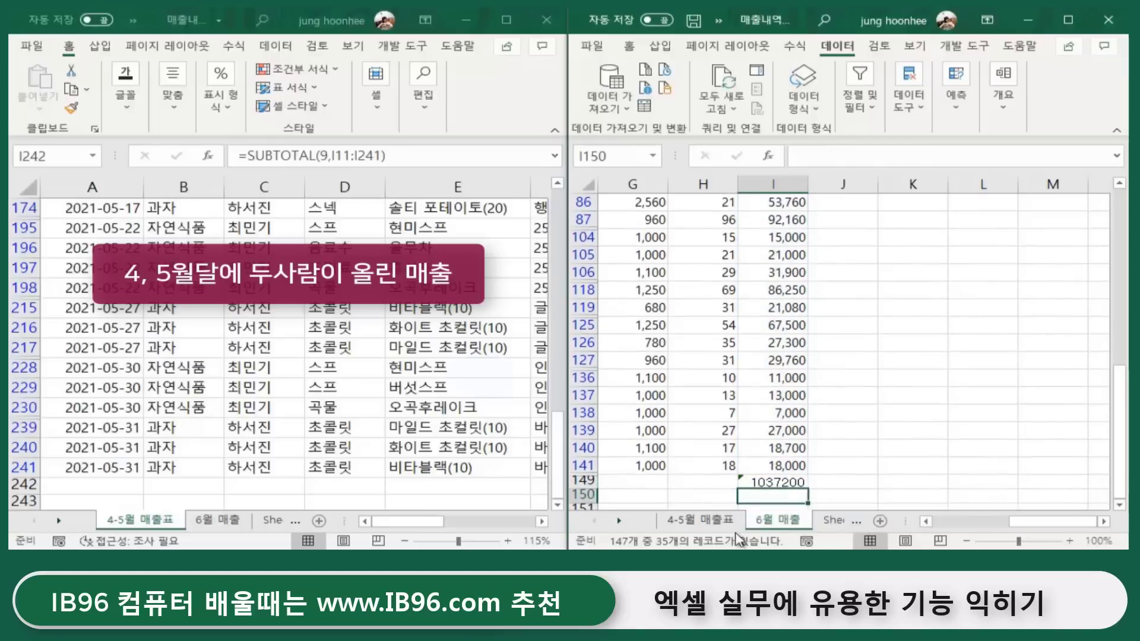
{"action": "left_click", "coordinate": [771, 484]}
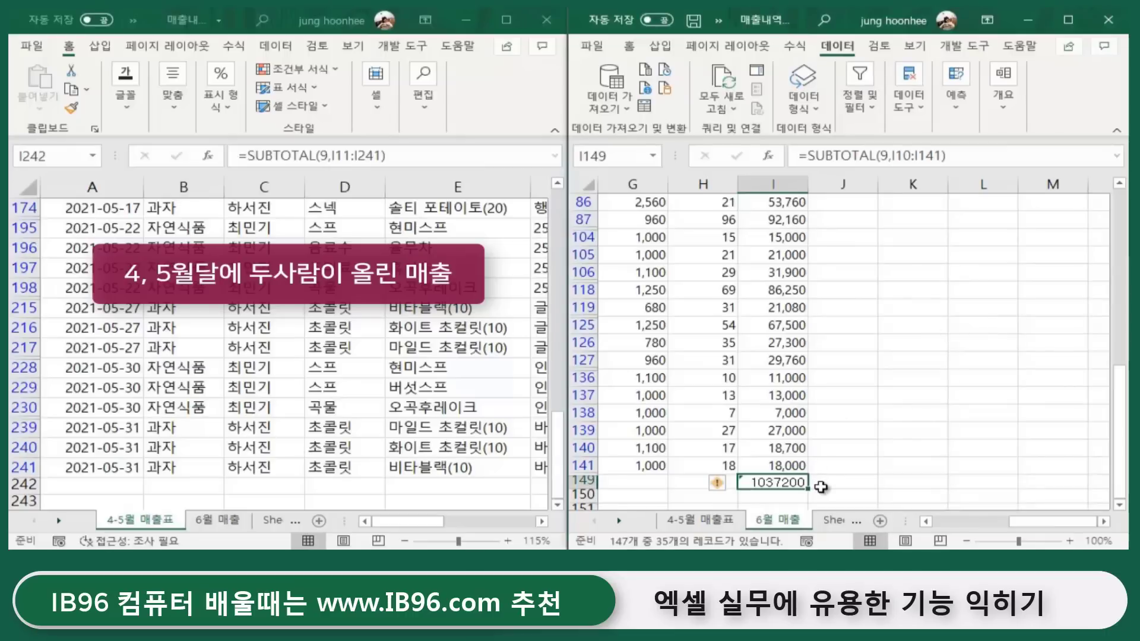
Format I149 as Number with 1000 separators so it reads 1,037,200.
{"action": "key", "text": "ctrl+1"}
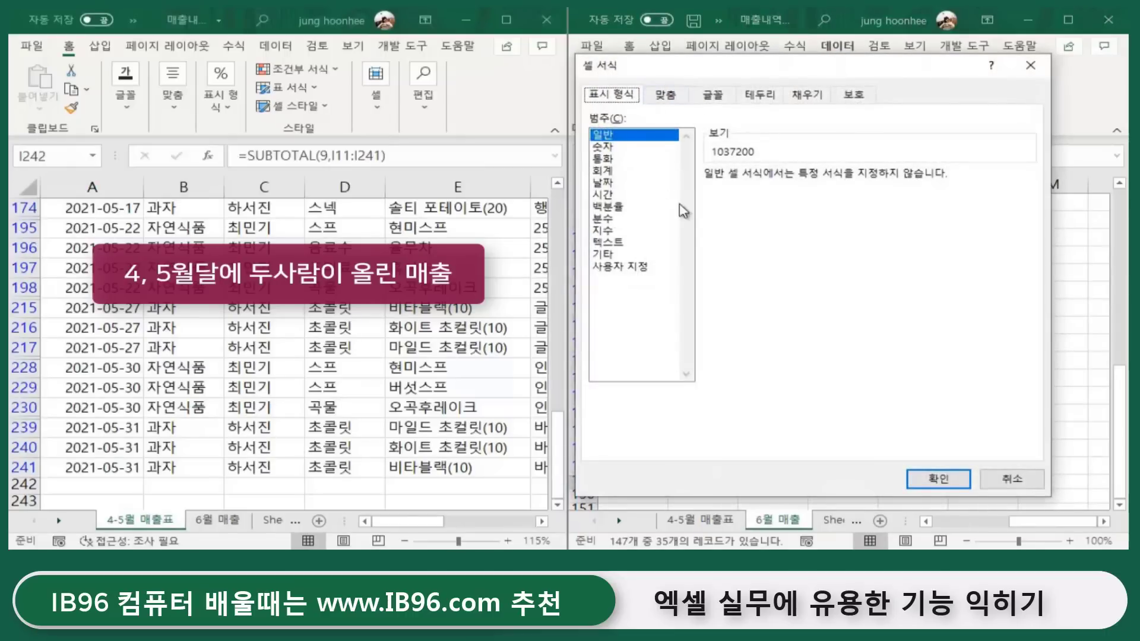
{"action": "left_click", "coordinate": [605, 146]}
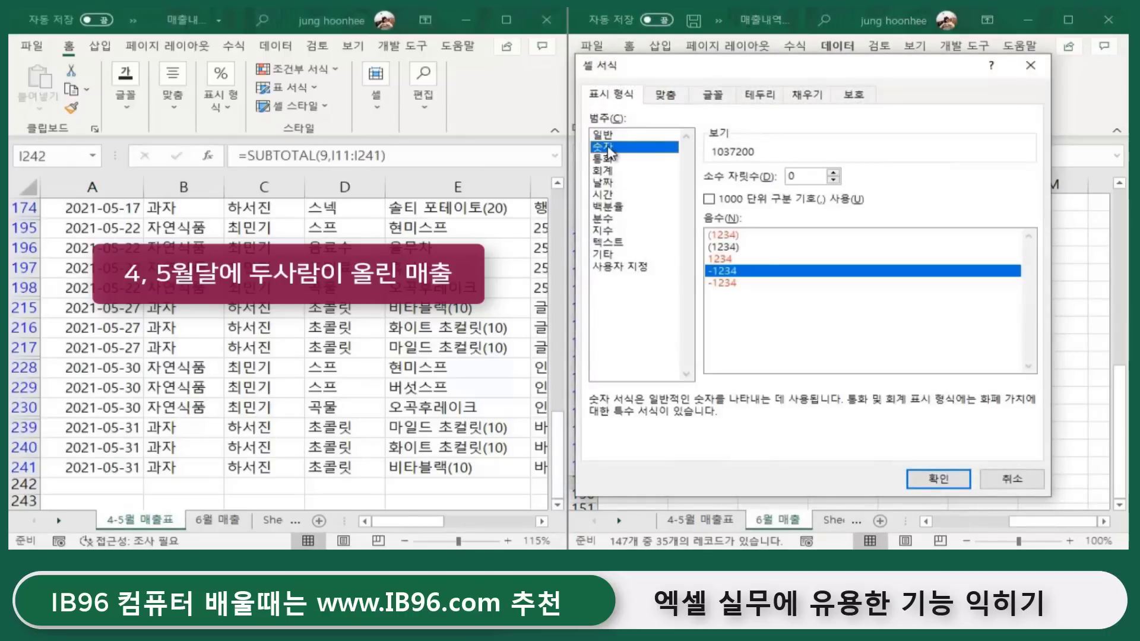
{"action": "left_click", "coordinate": [717, 203]}
{"action": "left_click", "coordinate": [936, 477]}
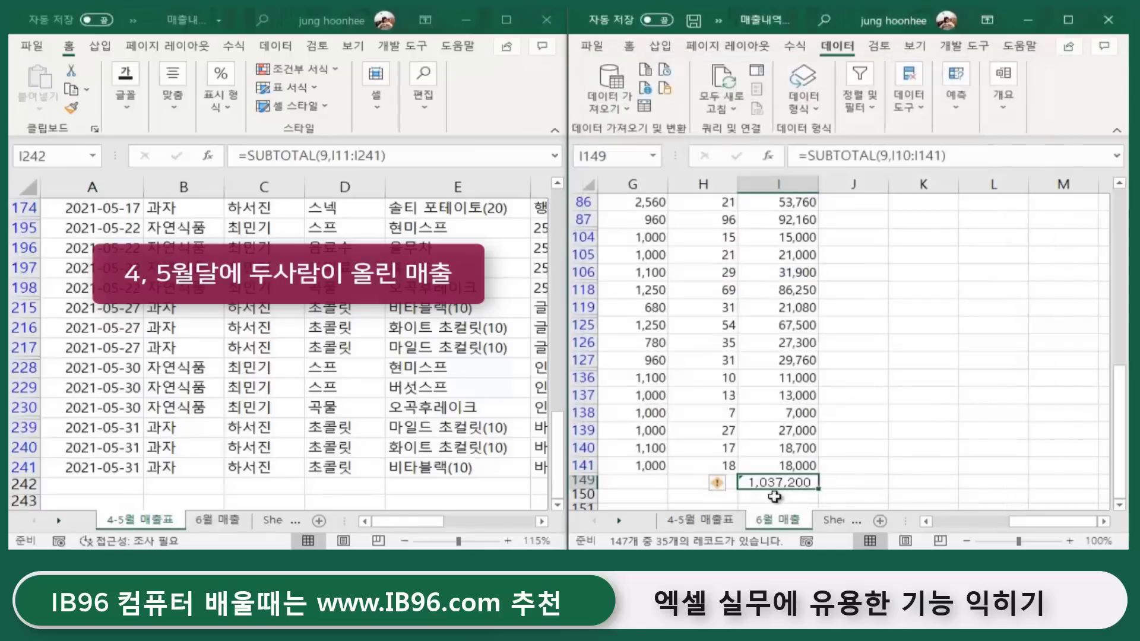
{"action": "left_click", "coordinate": [921, 466]}
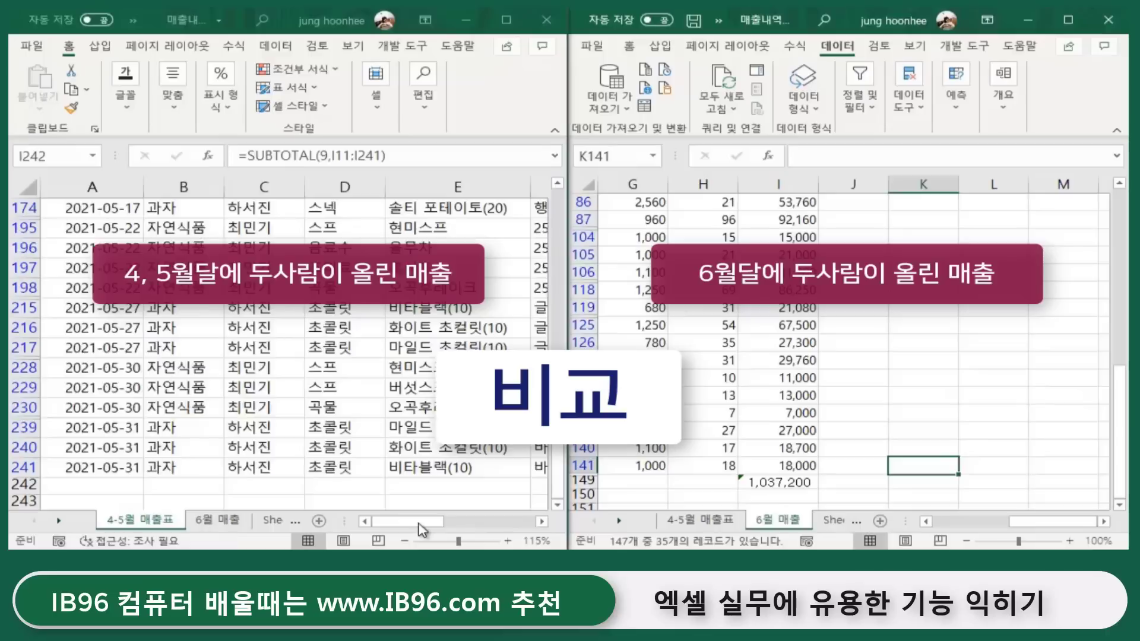
{"action": "left_click_drag", "start_coordinate": [419, 532], "coordinate": [523, 533]}
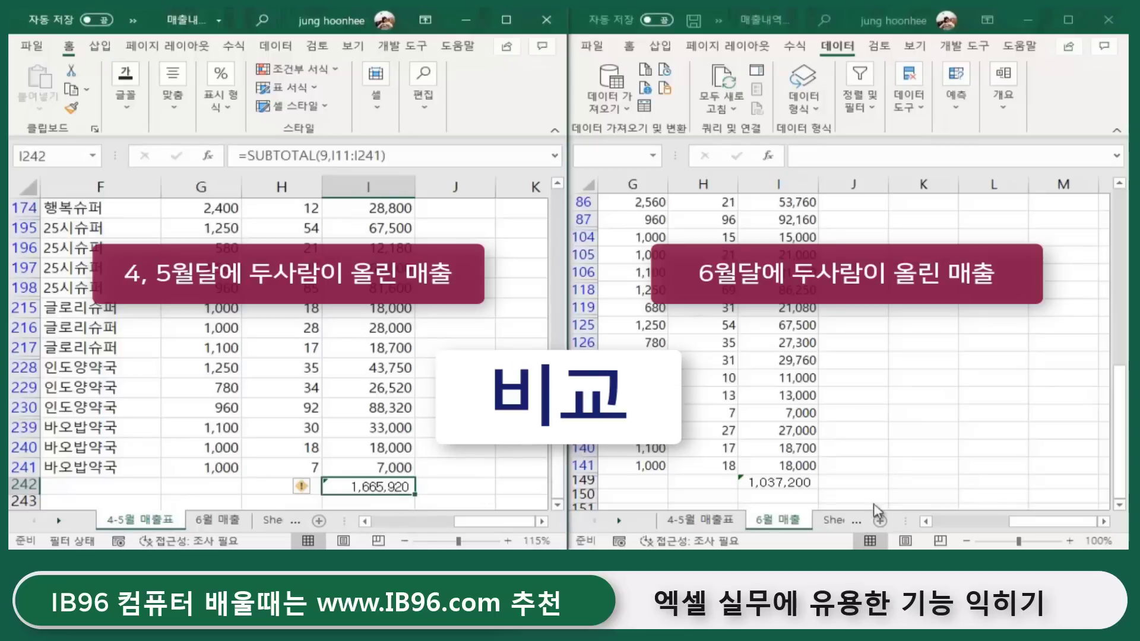
{"action": "left_click", "coordinate": [922, 466]}
{"action": "left_click", "coordinate": [775, 484]}
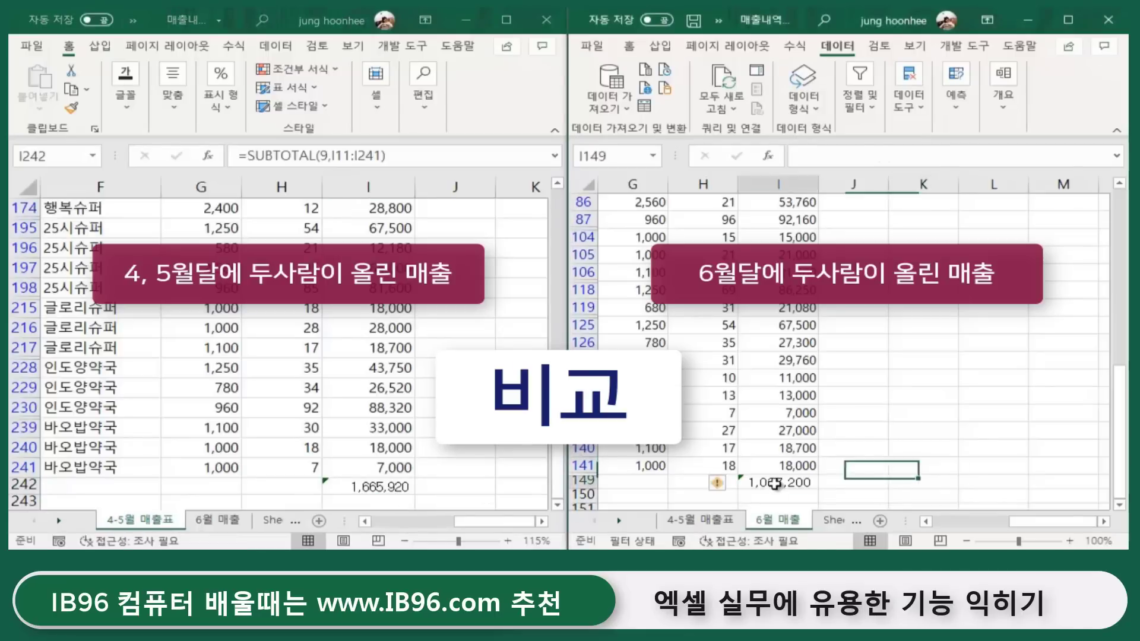
{"action": "left_click", "coordinate": [961, 469]}
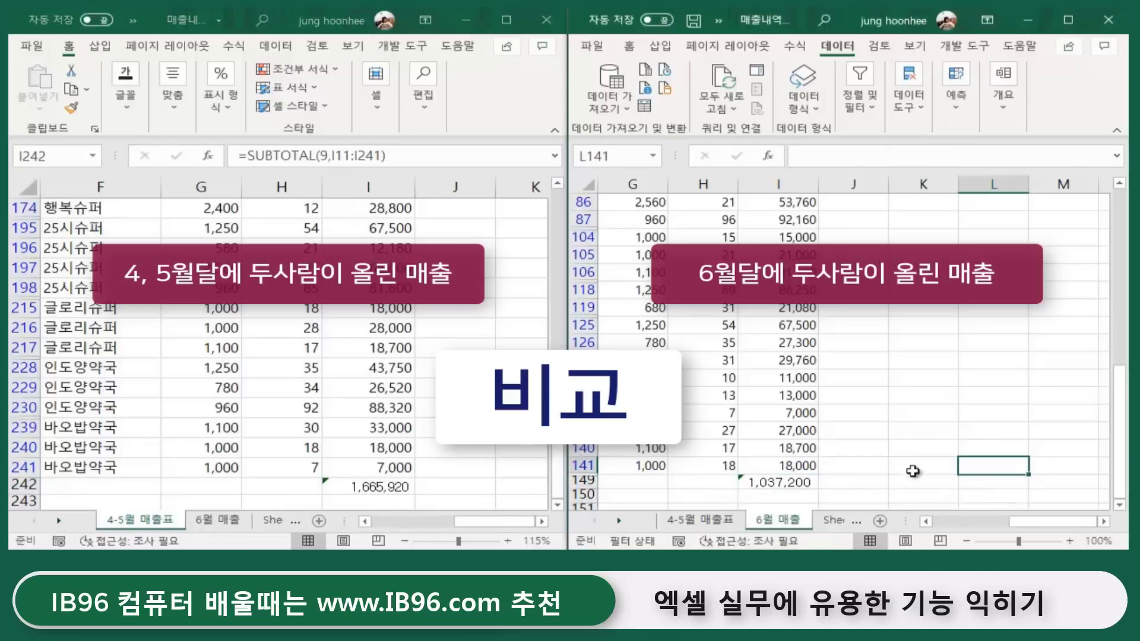
{"action": "left_click", "coordinate": [809, 483]}
{"action": "left_click", "coordinate": [893, 481]}
{"action": "left_click", "coordinate": [801, 484]}
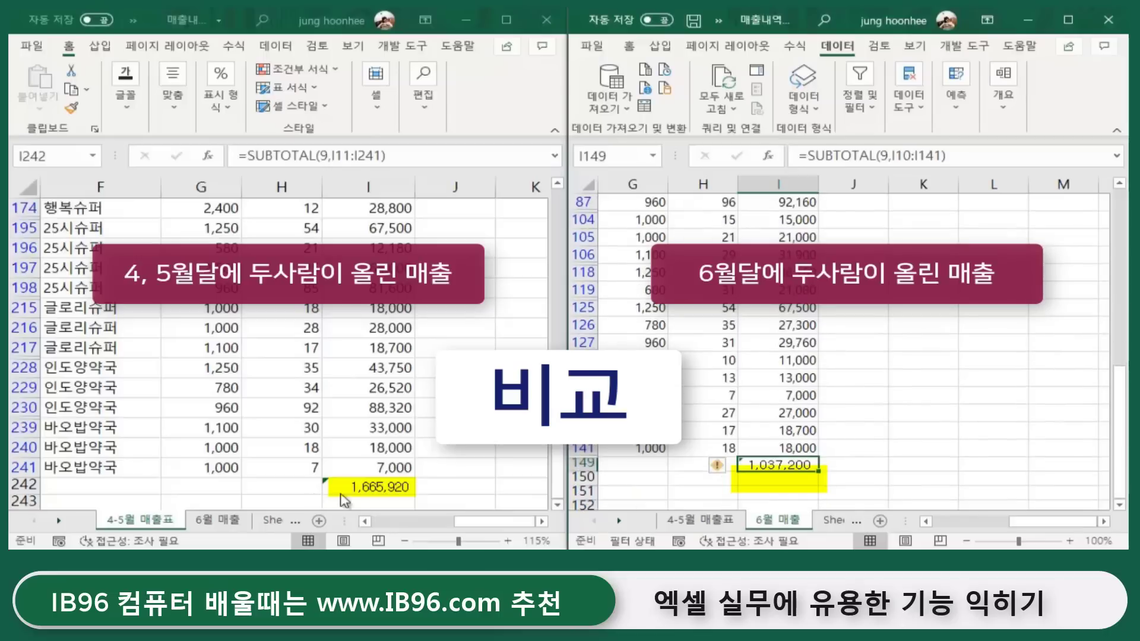
{"action": "left_click", "coordinate": [450, 466]}
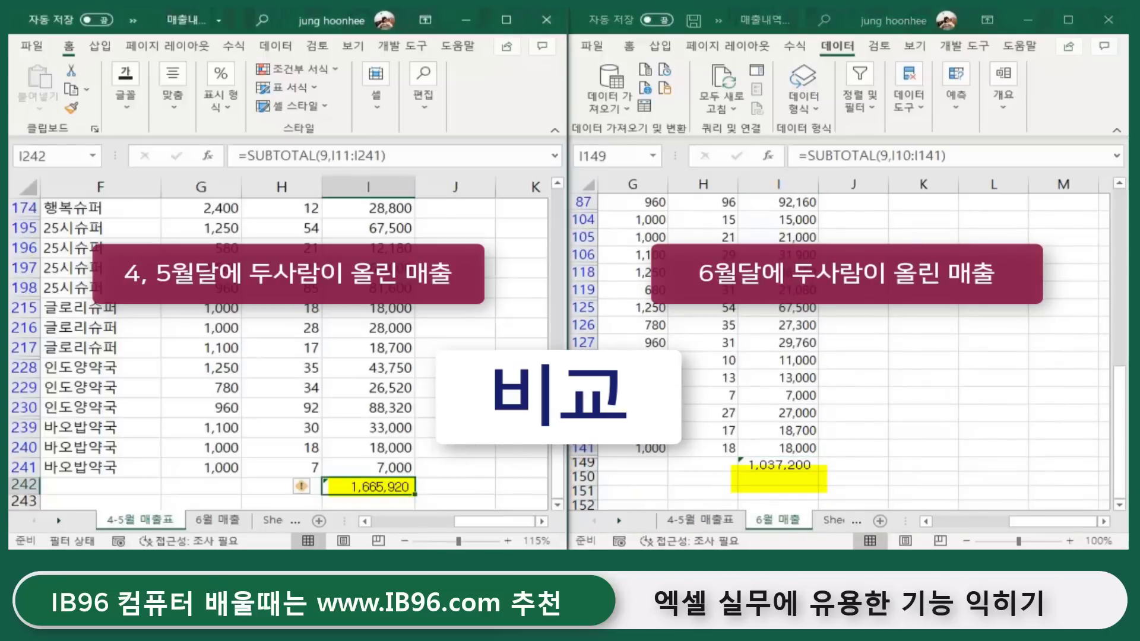
{"action": "left_click", "coordinate": [795, 469]}
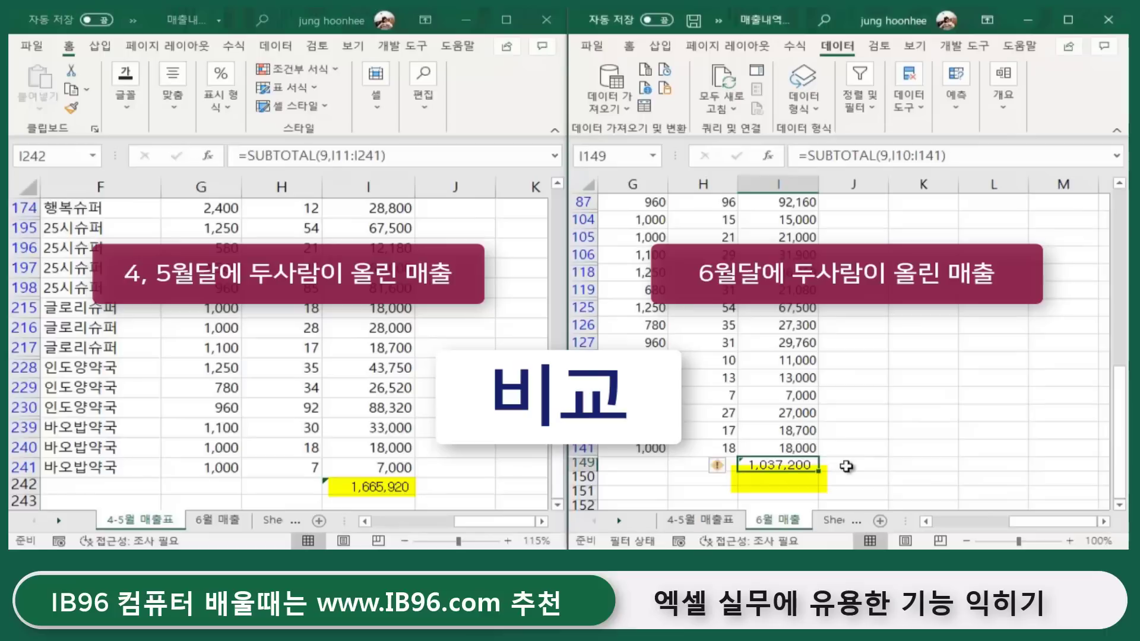
{"action": "left_click", "coordinate": [845, 466]}
{"action": "left_click", "coordinate": [772, 468]}
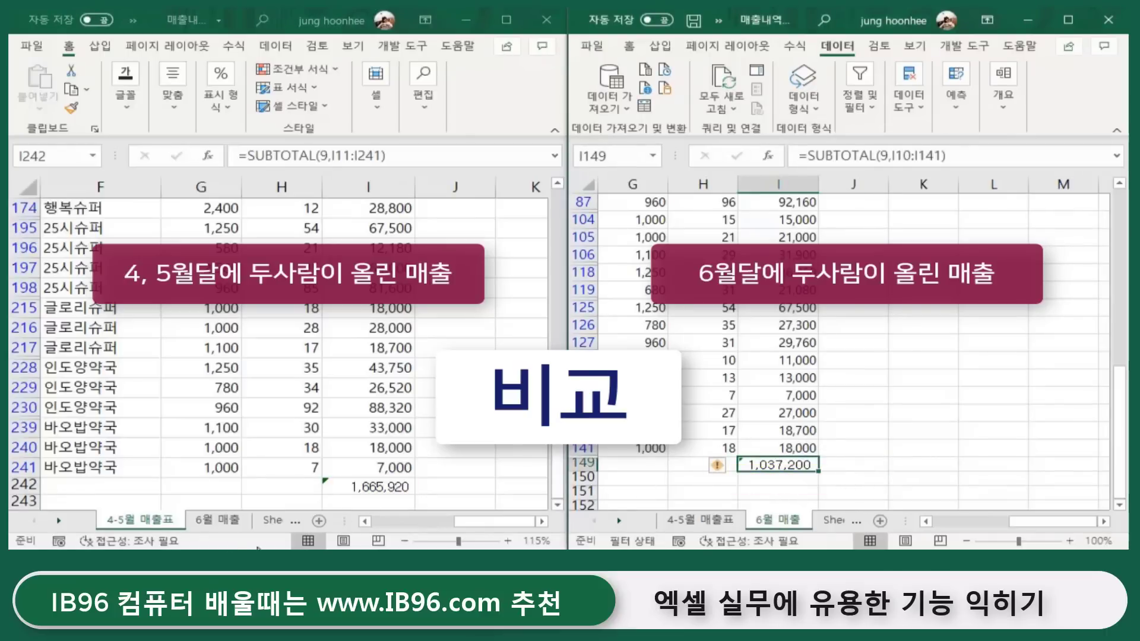
{"action": "left_click", "coordinate": [401, 488]}
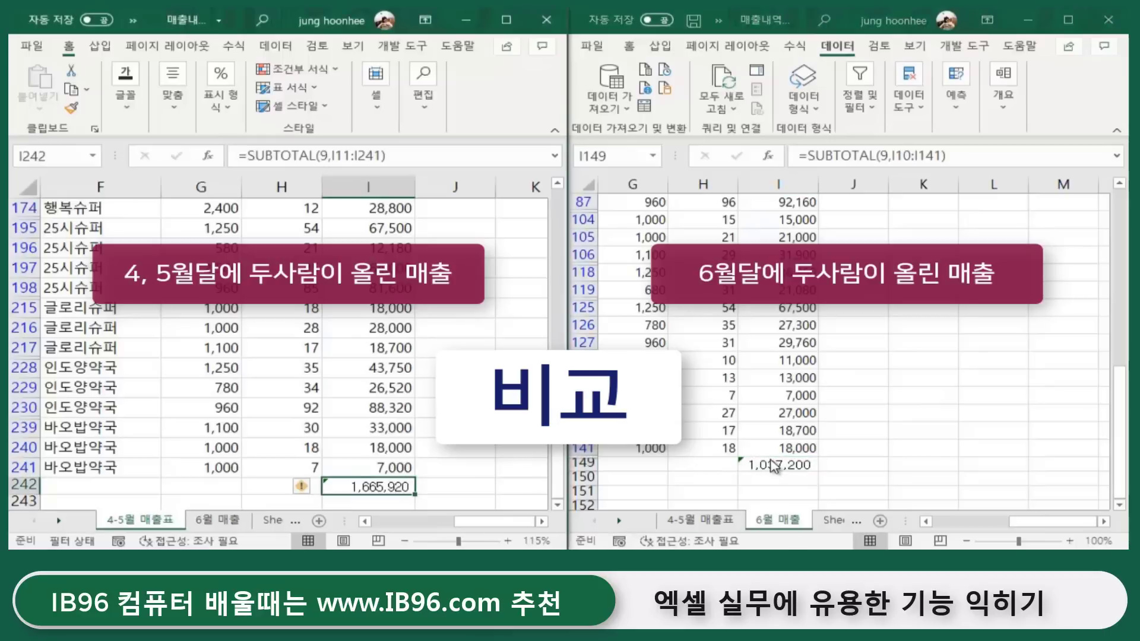
{"action": "left_click", "coordinate": [771, 468]}
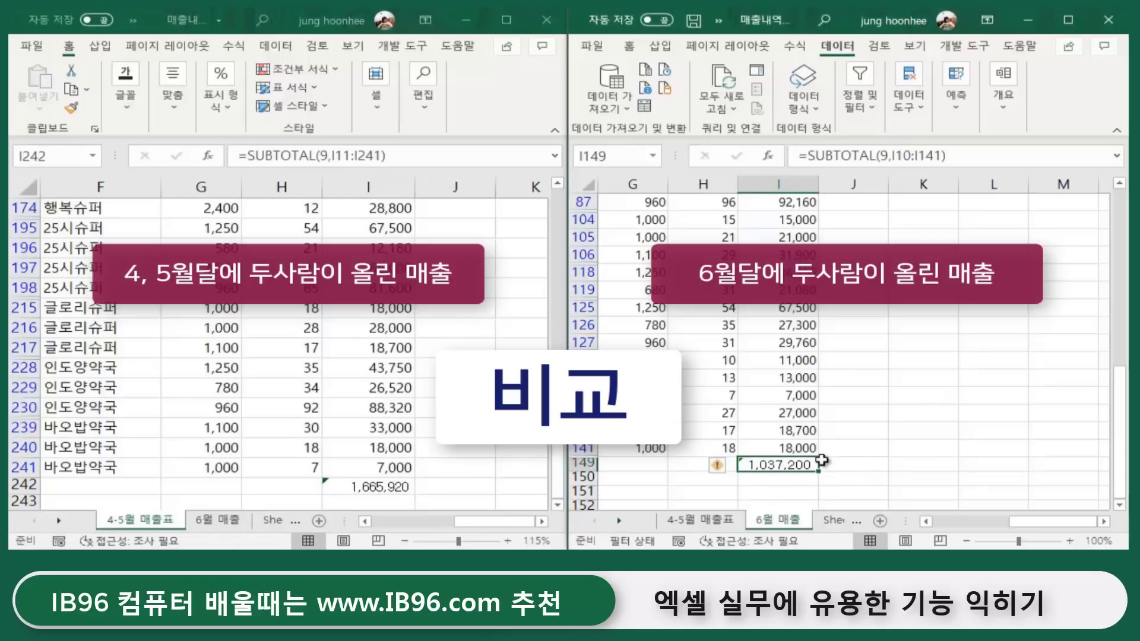
{"action": "scroll", "coordinate": [821, 461], "scroll_direction": "up", "scroll_amount": 4}
{"action": "scroll", "coordinate": [821, 461], "scroll_direction": "up", "scroll_amount": 3}
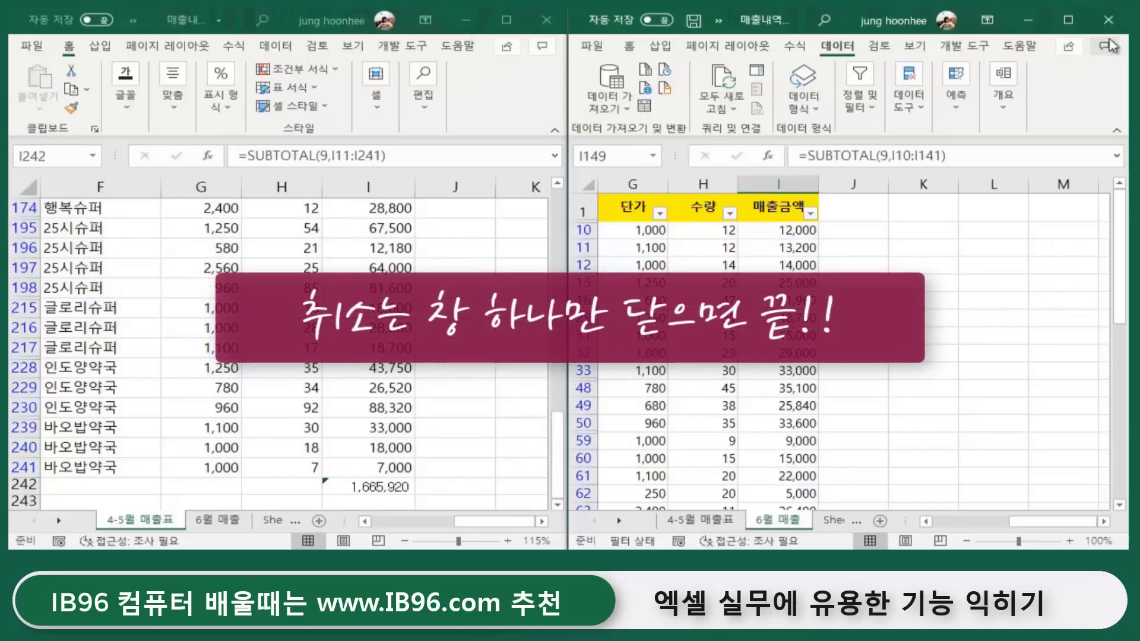
Close the right-hand window and view the filtered 6월 매출 sheet full-screen.
{"action": "left_click", "coordinate": [1107, 19]}
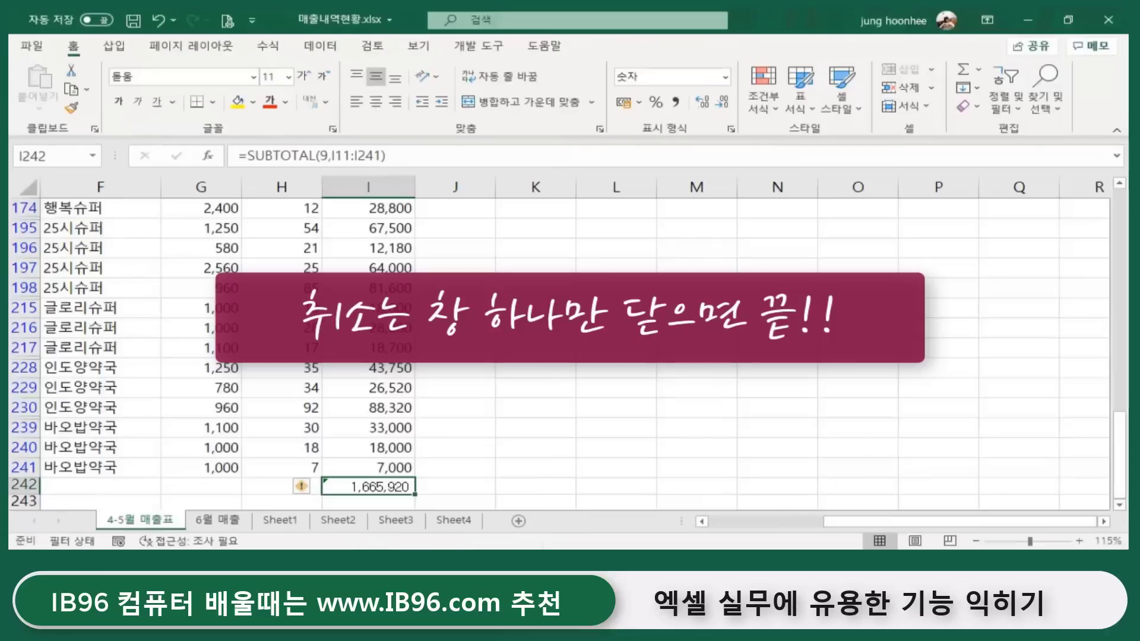
{"action": "left_click", "coordinate": [223, 522]}
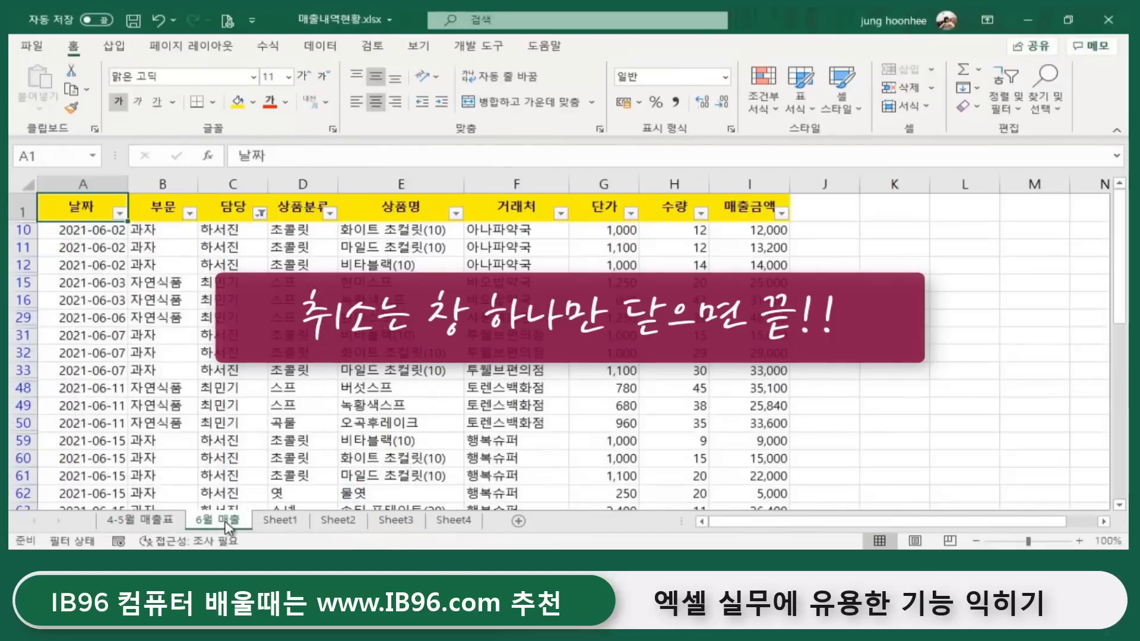
{"action": "scroll", "coordinate": [980, 369], "scroll_direction": "down", "scroll_amount": 1}
{"action": "scroll", "coordinate": [831, 365], "scroll_direction": "up", "scroll_amount": 1}
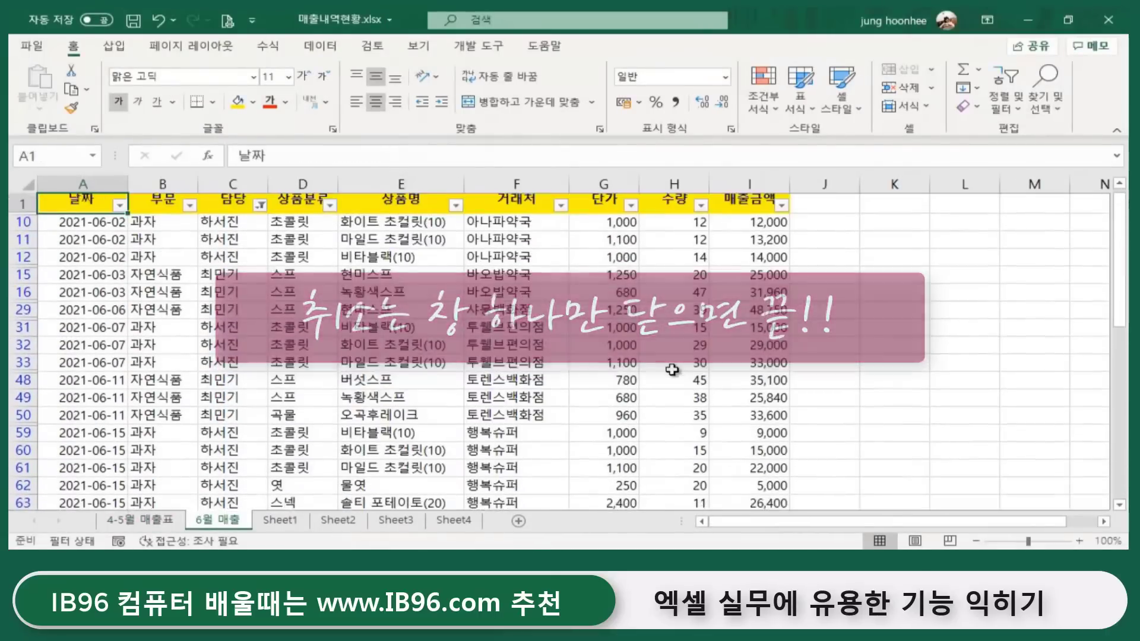
{"action": "scroll", "coordinate": [769, 350], "scroll_direction": "down", "scroll_amount": 2}
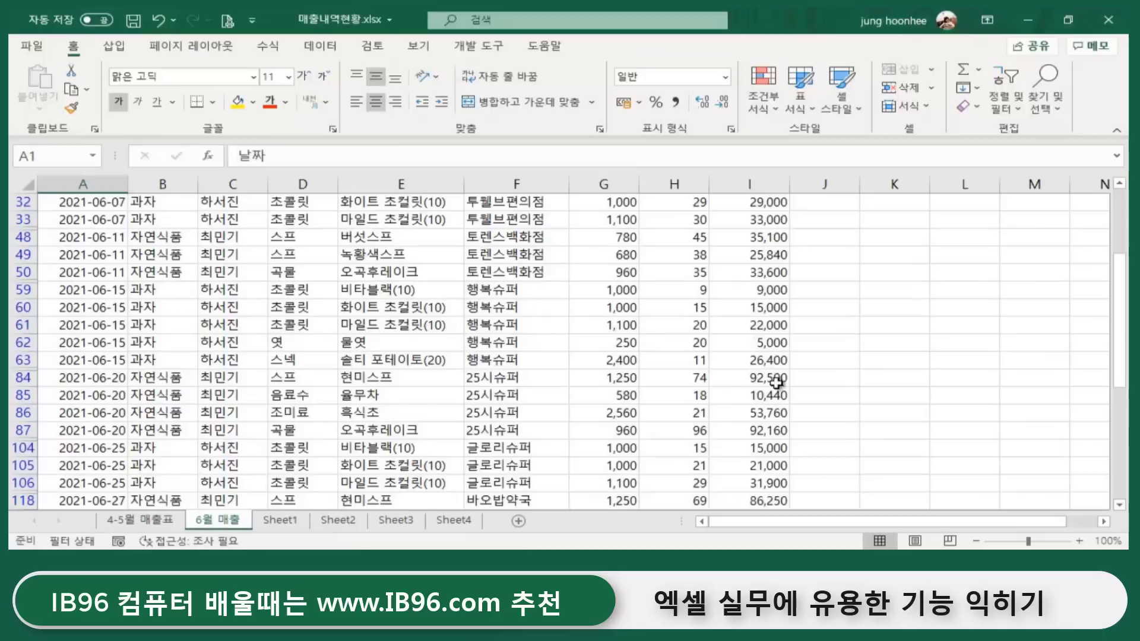
{"action": "scroll", "coordinate": [772, 440], "scroll_direction": "down", "scroll_amount": 4}
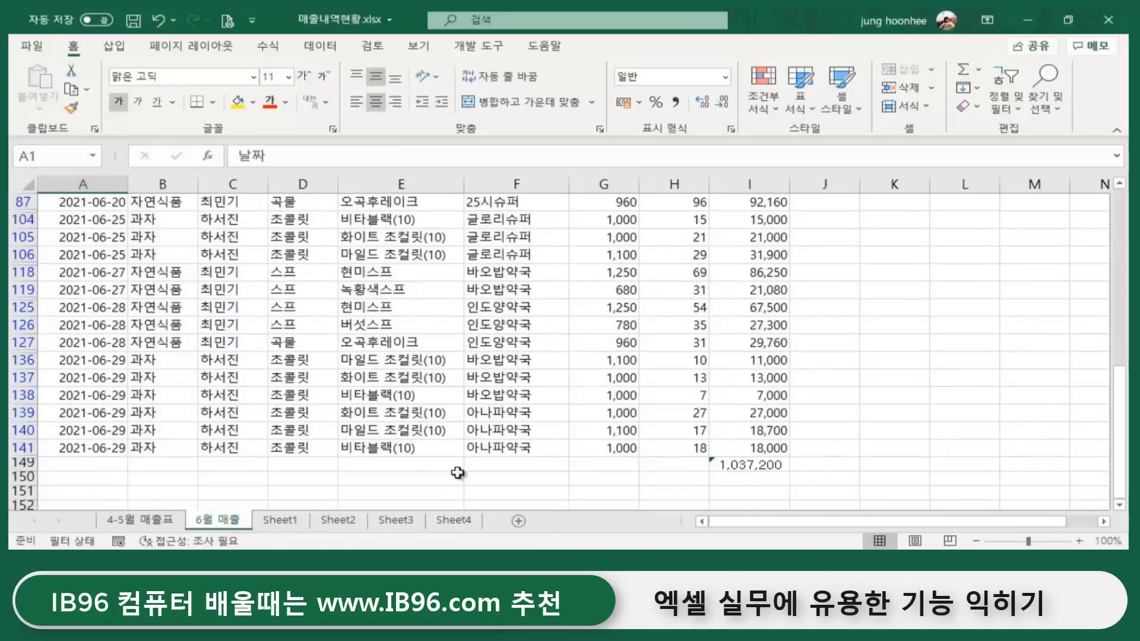
Glance at 4-5월 매출표, then return to 6월 매출 and select header cell A1.
{"action": "left_click", "coordinate": [135, 520]}
{"action": "left_click", "coordinate": [217, 520]}
{"action": "left_click", "coordinate": [284, 410]}
{"action": "scroll", "coordinate": [165, 437], "scroll_direction": "up", "scroll_amount": 3}
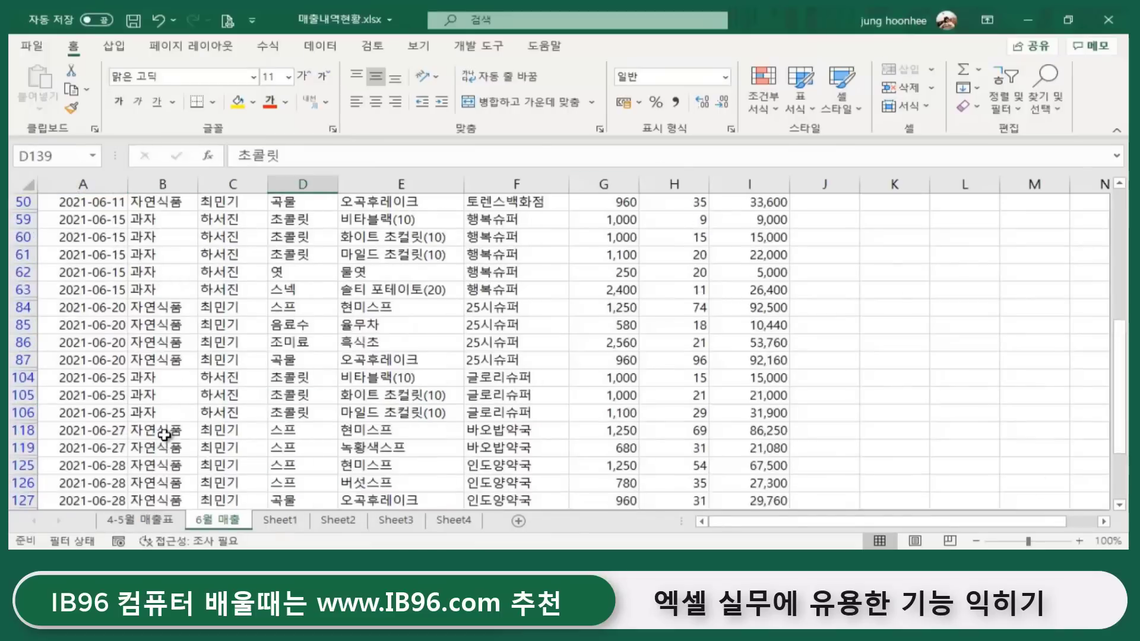
{"action": "scroll", "coordinate": [254, 382], "scroll_direction": "up", "scroll_amount": 3}
{"action": "scroll", "coordinate": [552, 268], "scroll_direction": "up", "scroll_amount": 1}
{"action": "scroll", "coordinate": [553, 268], "scroll_direction": "up", "scroll_amount": 1}
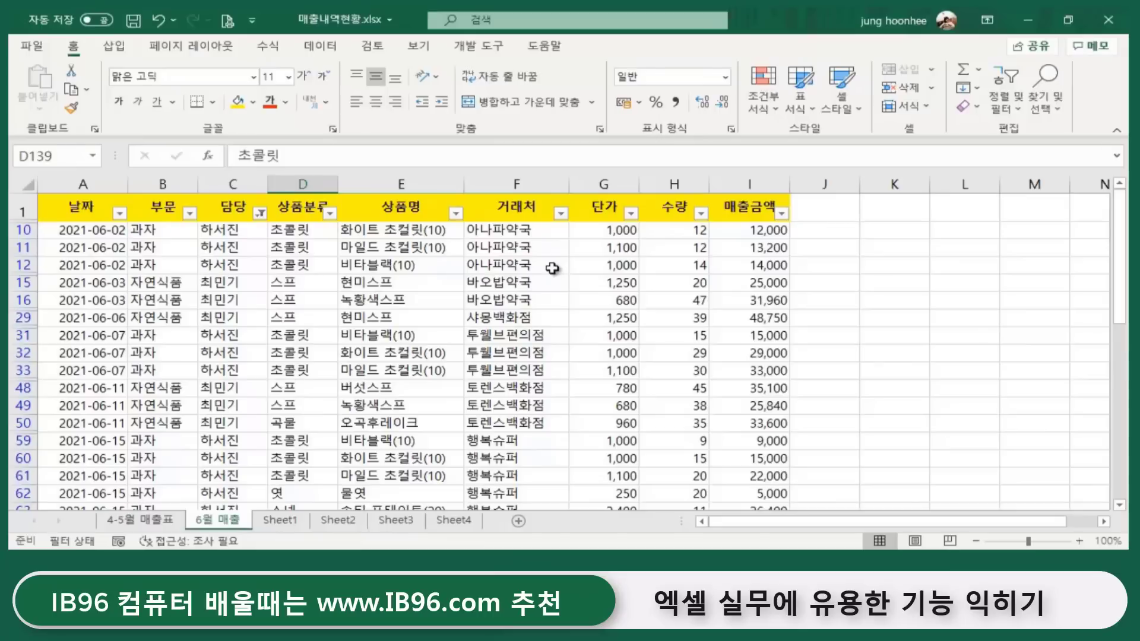
{"action": "left_click", "coordinate": [80, 209]}
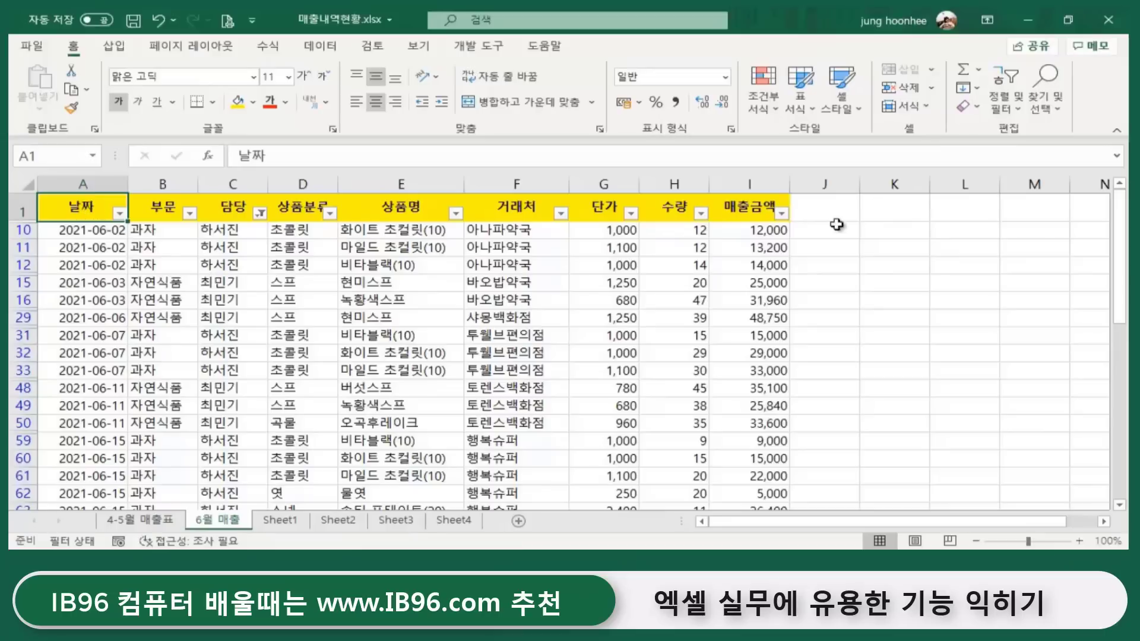
{"action": "left_click", "coordinate": [320, 46]}
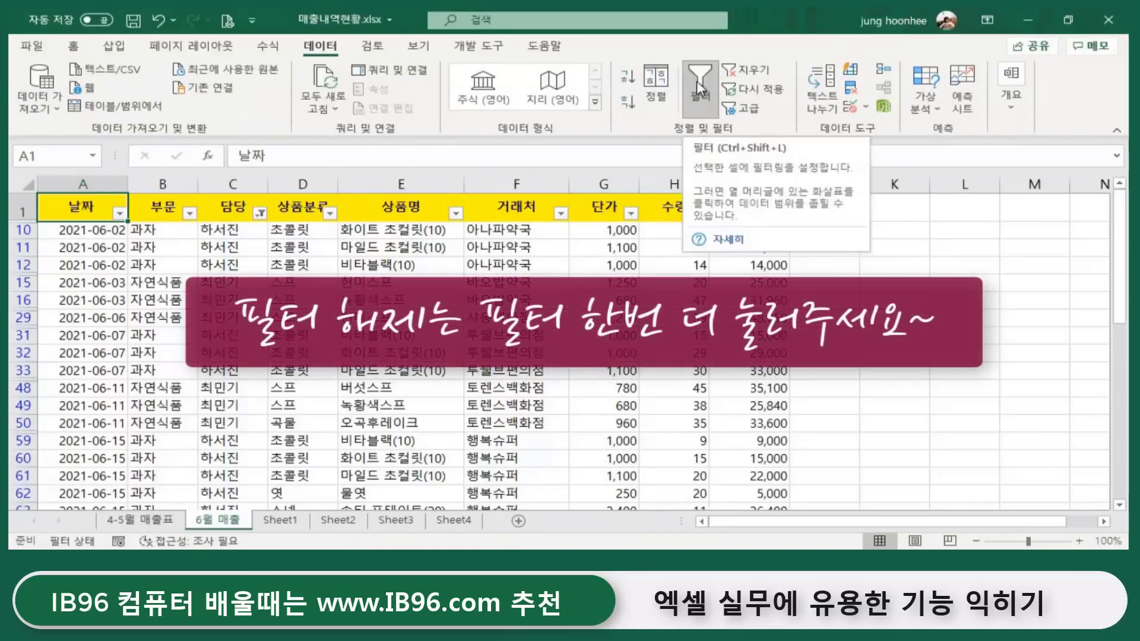
Turn off filtering on both the 6월 매출 and 4-5월 매출표 sheets.
{"action": "left_click", "coordinate": [702, 82]}
{"action": "left_click", "coordinate": [964, 300]}
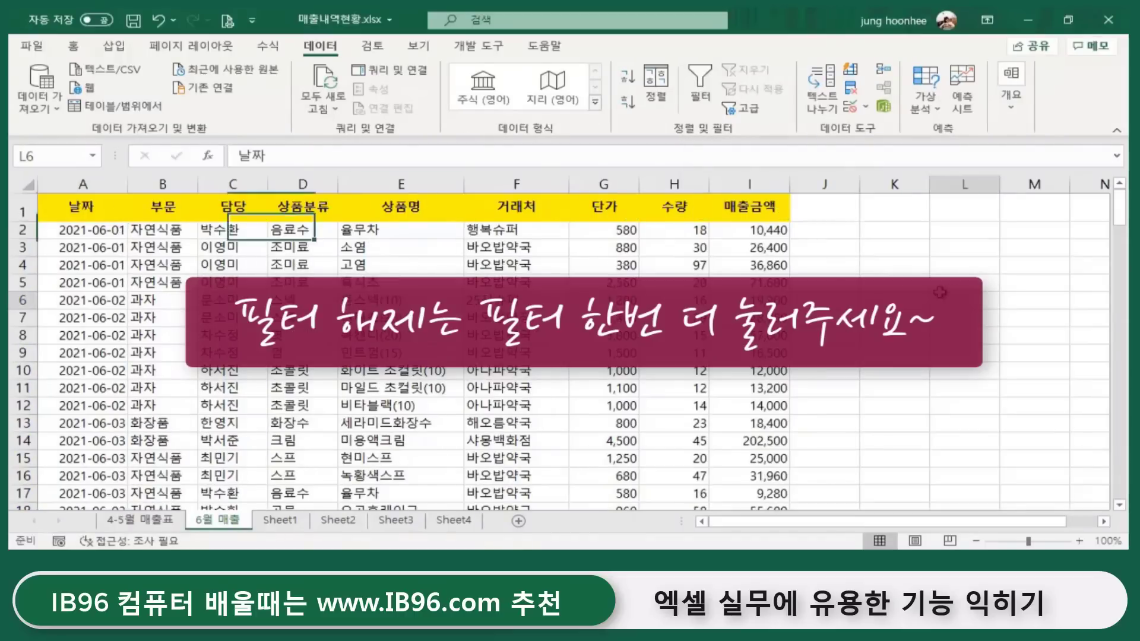
{"action": "left_click", "coordinate": [139, 521]}
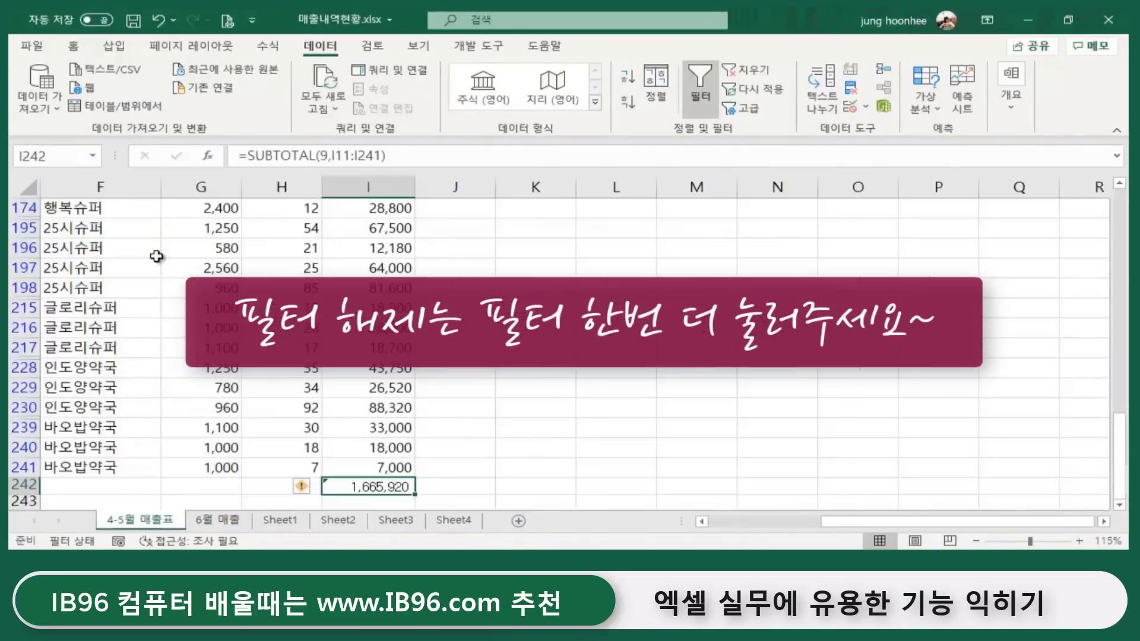
{"action": "scroll", "coordinate": [249, 293], "scroll_direction": "up", "scroll_amount": 3}
{"action": "scroll", "coordinate": [250, 293], "scroll_direction": "up", "scroll_amount": 8}
{"action": "scroll", "coordinate": [249, 294], "scroll_direction": "up", "scroll_amount": 1}
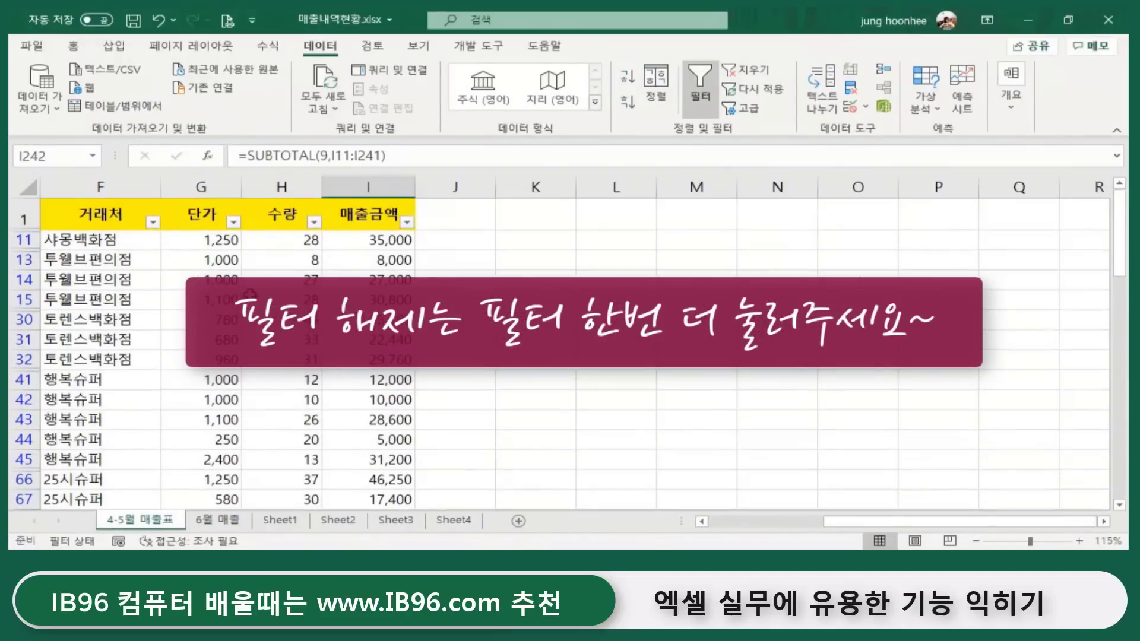
{"action": "left_click", "coordinate": [67, 217]}
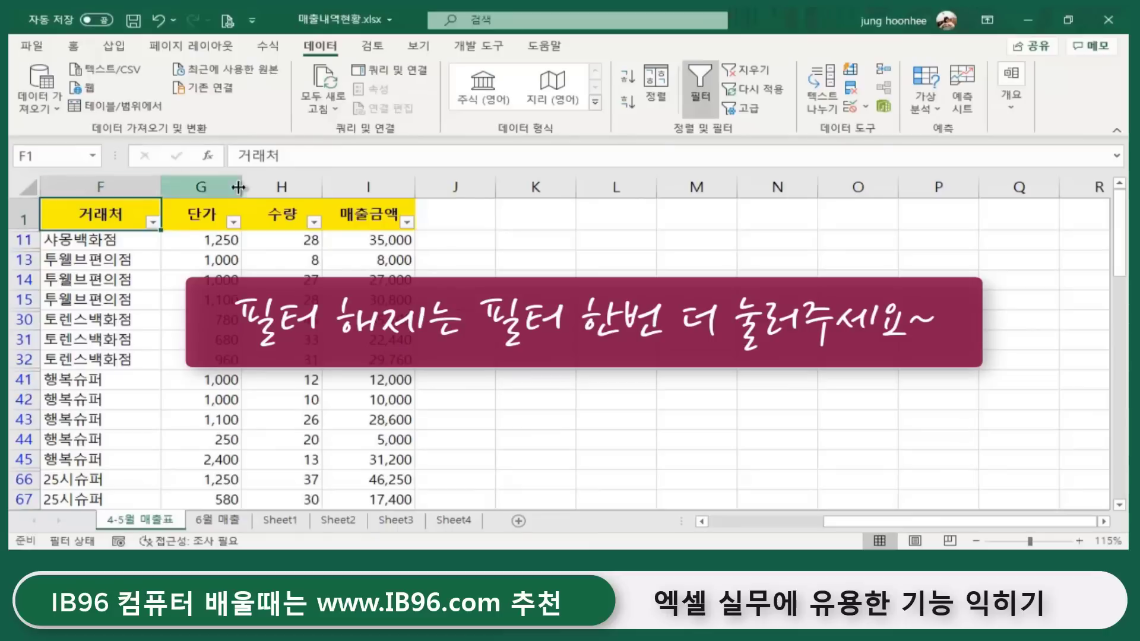
{"action": "left_click", "coordinate": [702, 95]}
Return to cell A1 with the full header row from 날짜 to 매출금액 visible.
{"action": "left_click", "coordinate": [504, 295]}
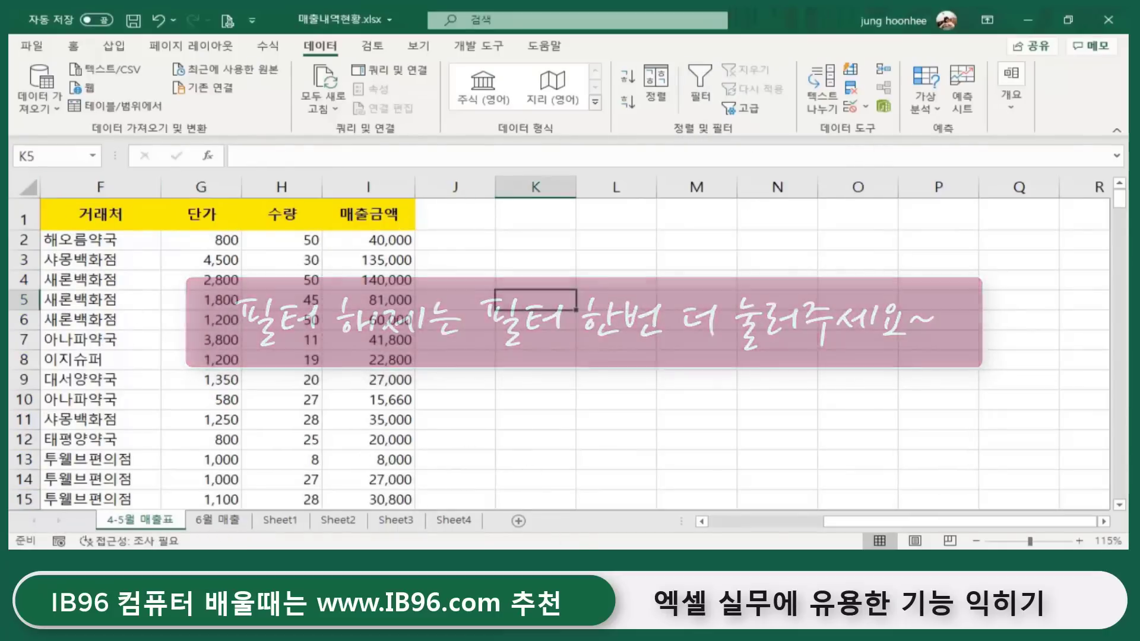
{"action": "left_click", "coordinate": [702, 521]}
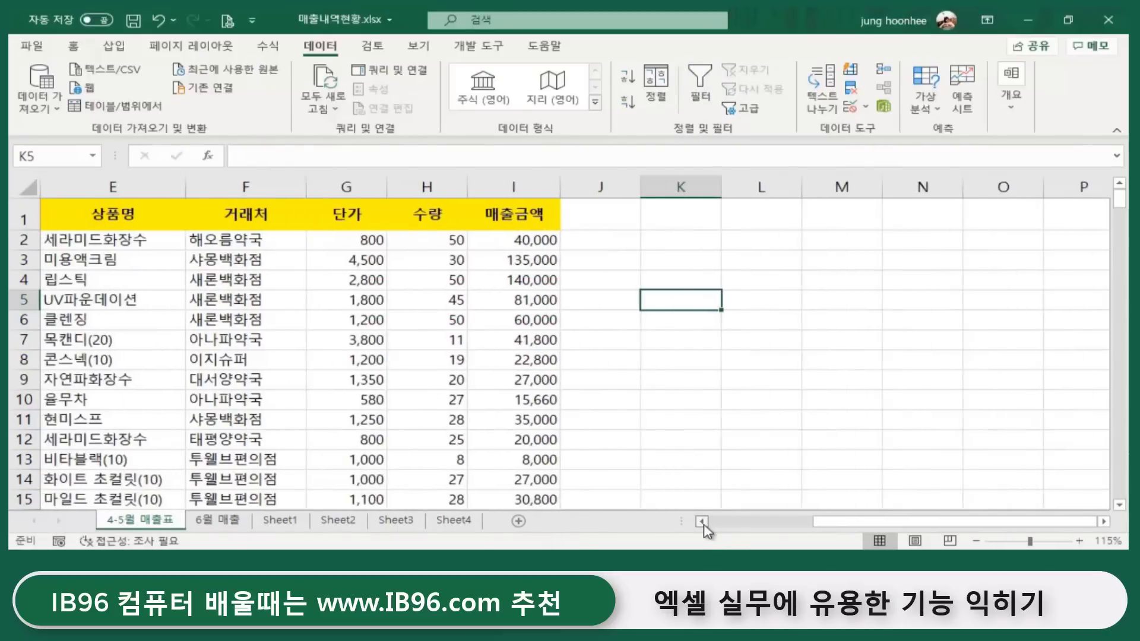
{"action": "left_click", "coordinate": [92, 215]}
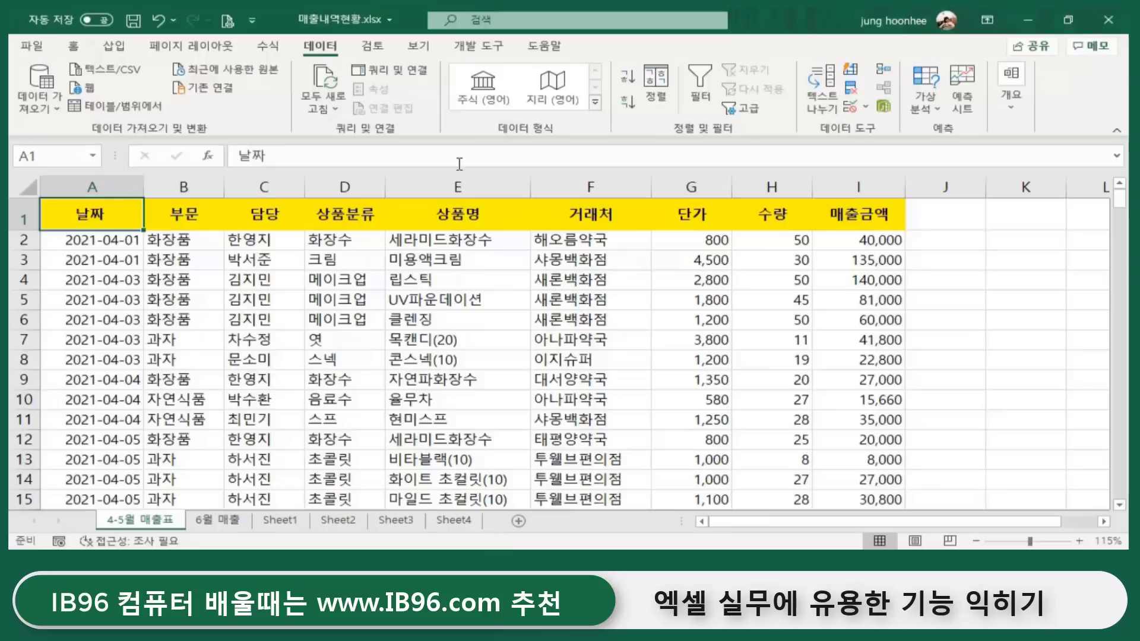
Look over the View tab, reselect A1, and open the File backstage Home page.
{"action": "left_click", "coordinate": [418, 46]}
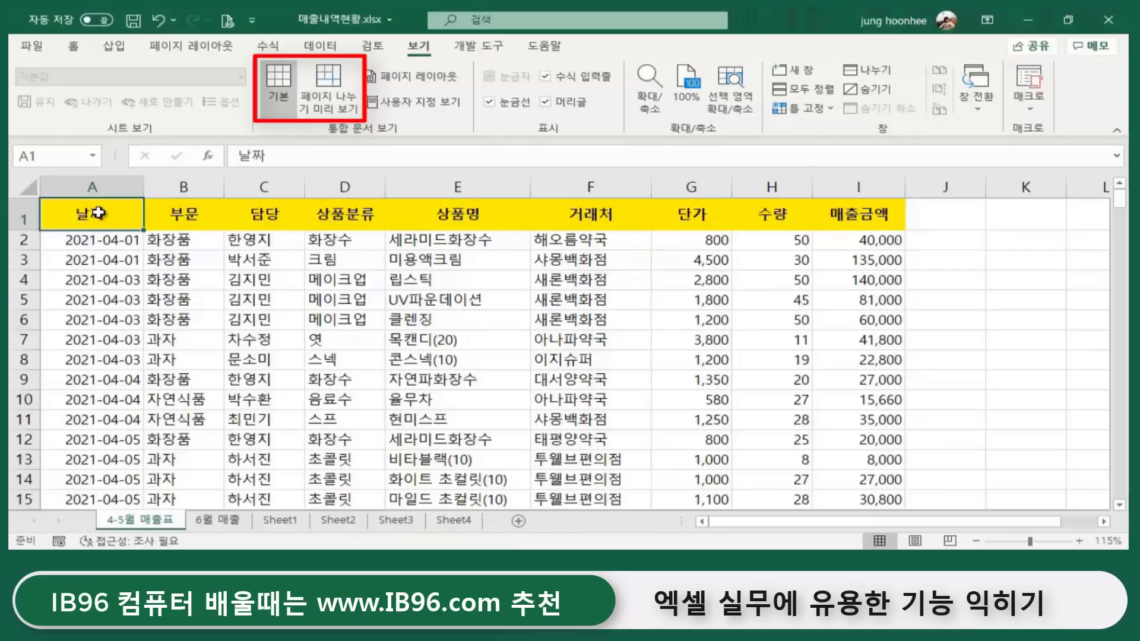
{"action": "left_click", "coordinate": [94, 298]}
{"action": "left_click", "coordinate": [92, 215]}
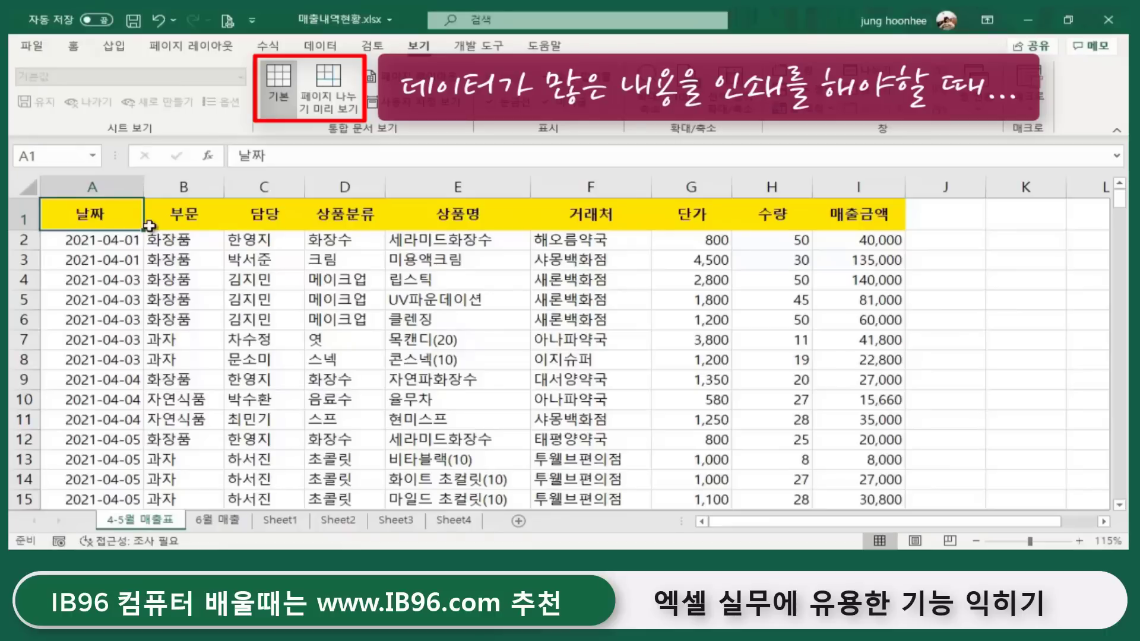
{"action": "left_click", "coordinate": [35, 52]}
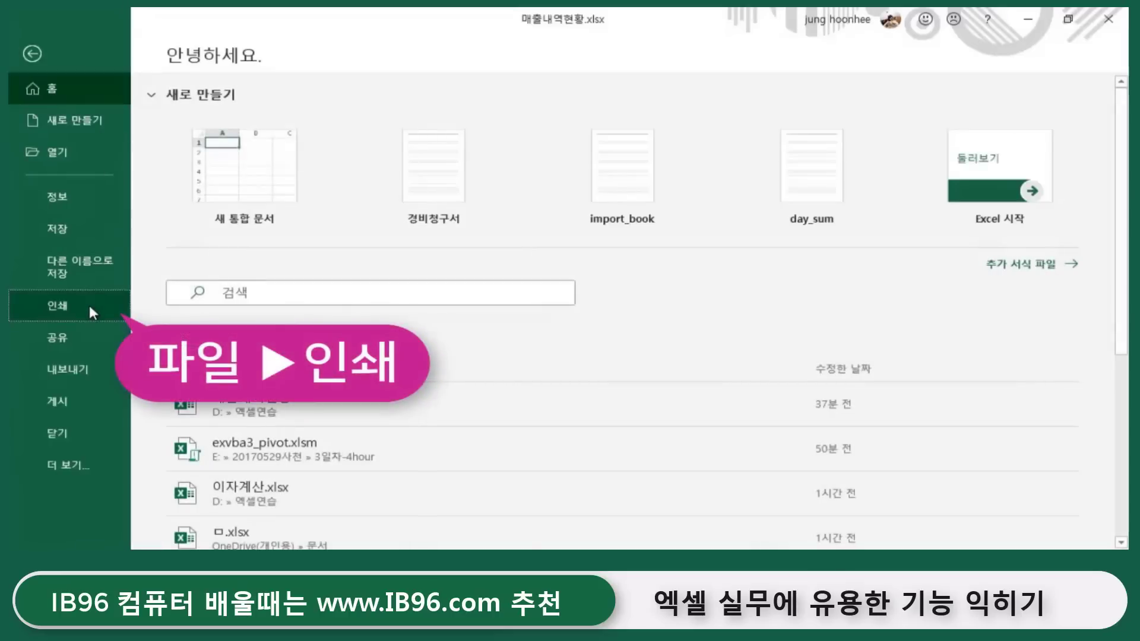
Review the 10-page print preview at 100% zoom, which omits 매출금액, then return to the sheet.
{"action": "left_click", "coordinate": [89, 308]}
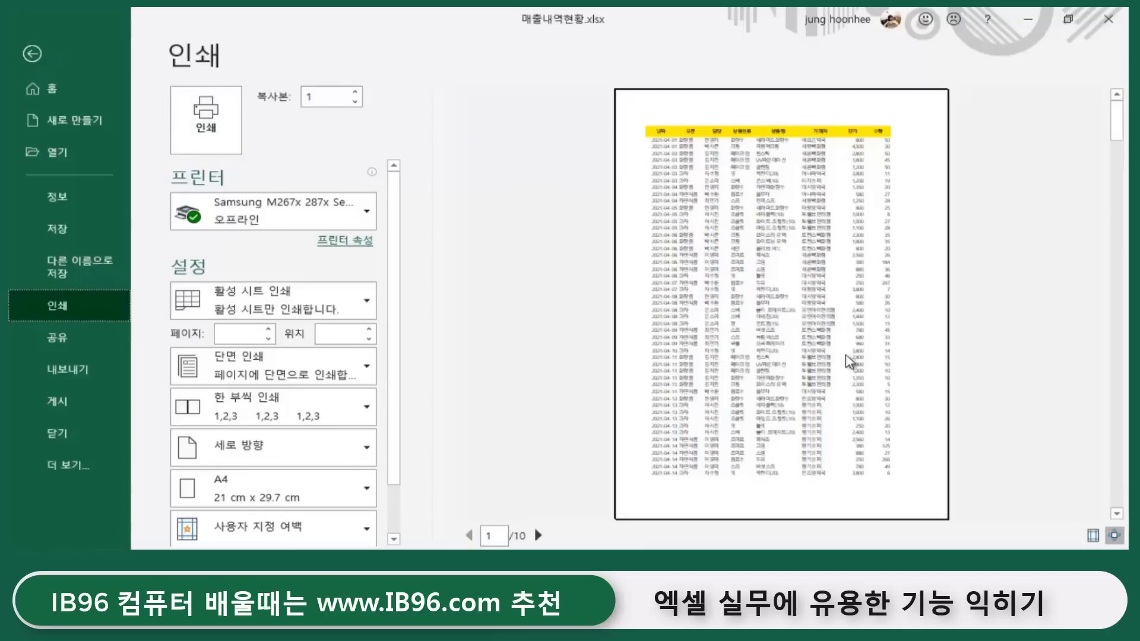
{"action": "left_click", "coordinate": [850, 362]}
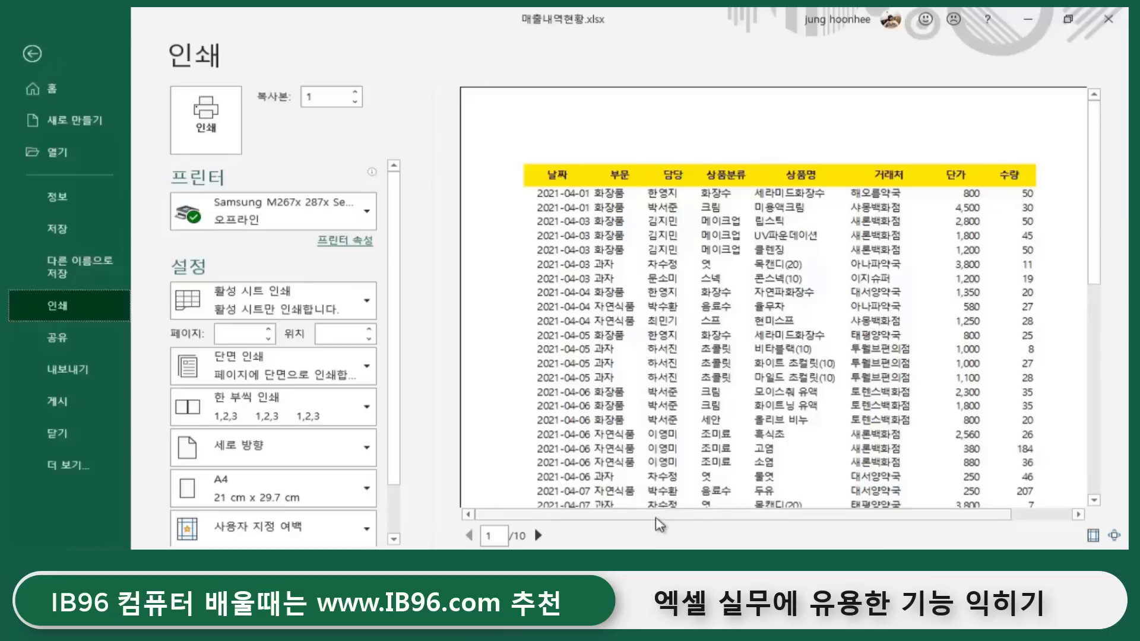
{"action": "left_click_drag", "start_coordinate": [680, 515], "coordinate": [828, 522]}
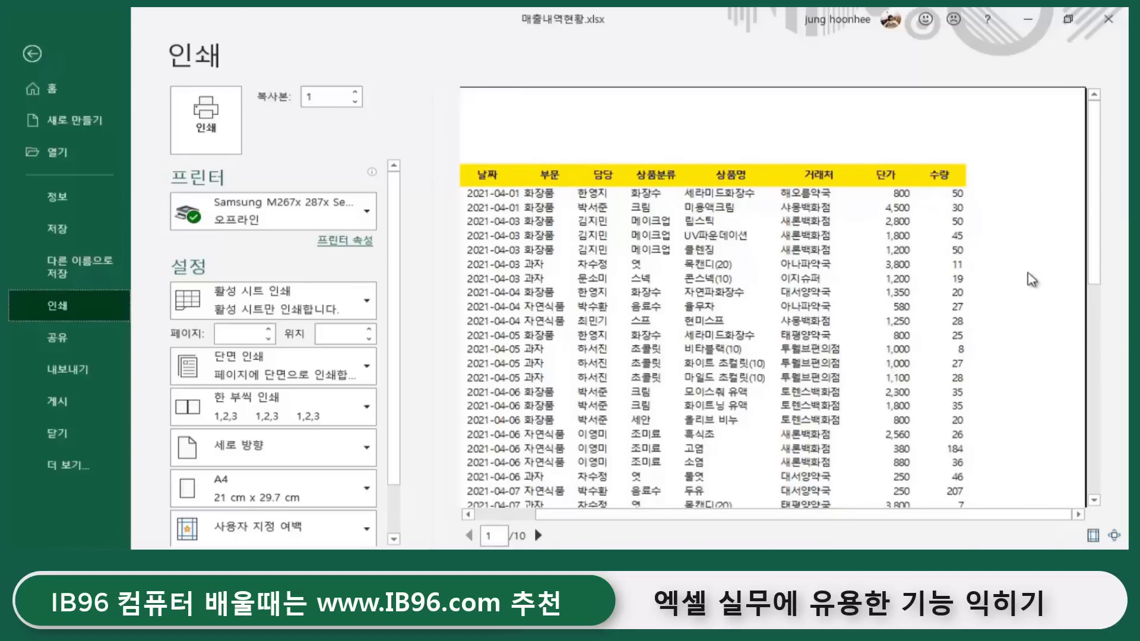
{"action": "left_click", "coordinate": [32, 53]}
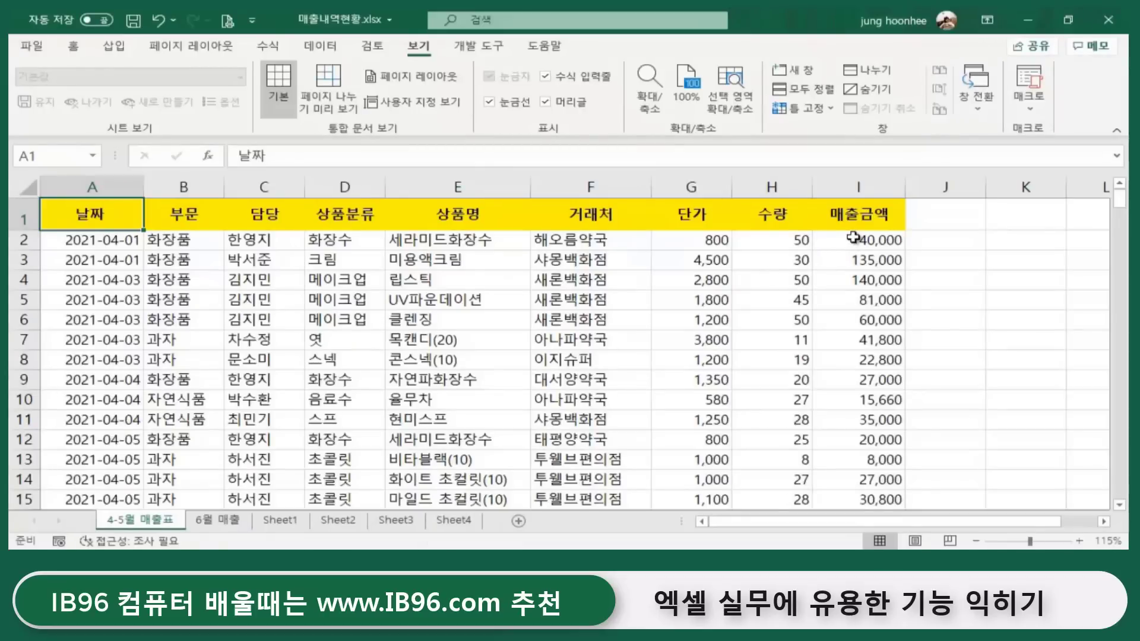
{"action": "scroll", "coordinate": [853, 238], "scroll_direction": "down", "scroll_amount": 2}
{"action": "scroll", "coordinate": [840, 339], "scroll_direction": "up", "scroll_amount": 2}
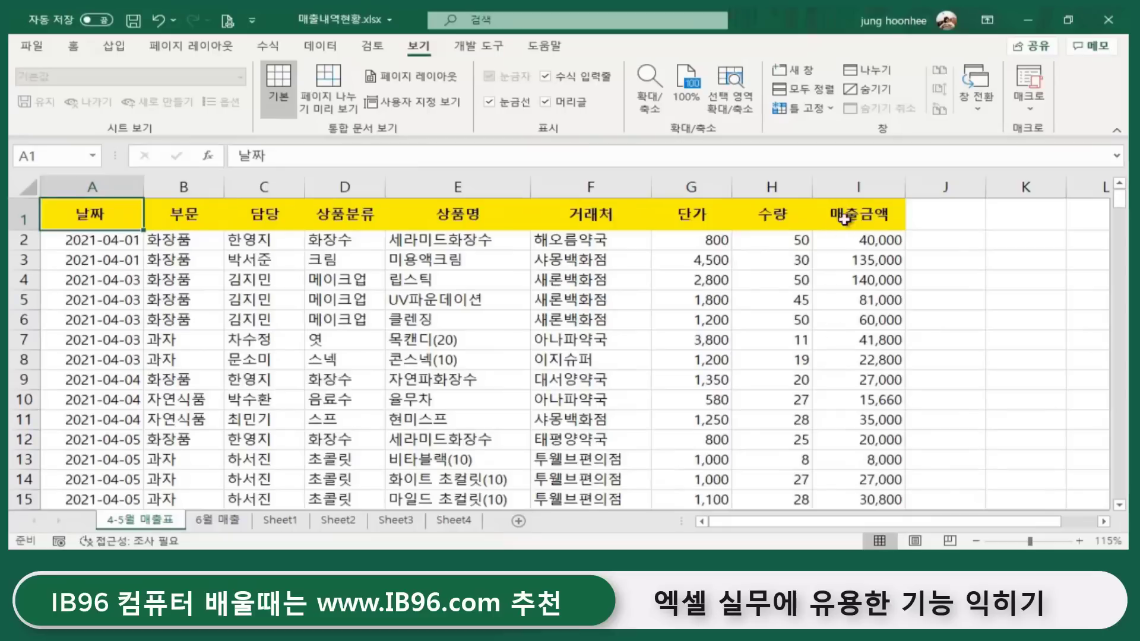
{"action": "left_click", "coordinate": [843, 220]}
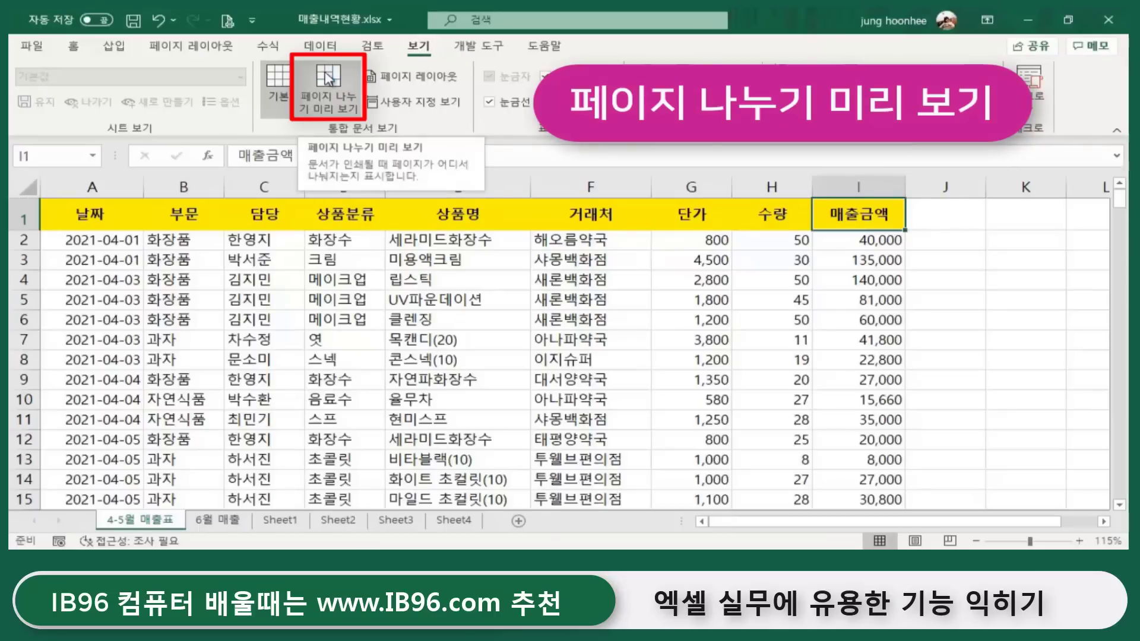
Switch 4-5월 매출표 to Page Break Preview and scroll through its page boundaries.
{"action": "left_click", "coordinate": [328, 77]}
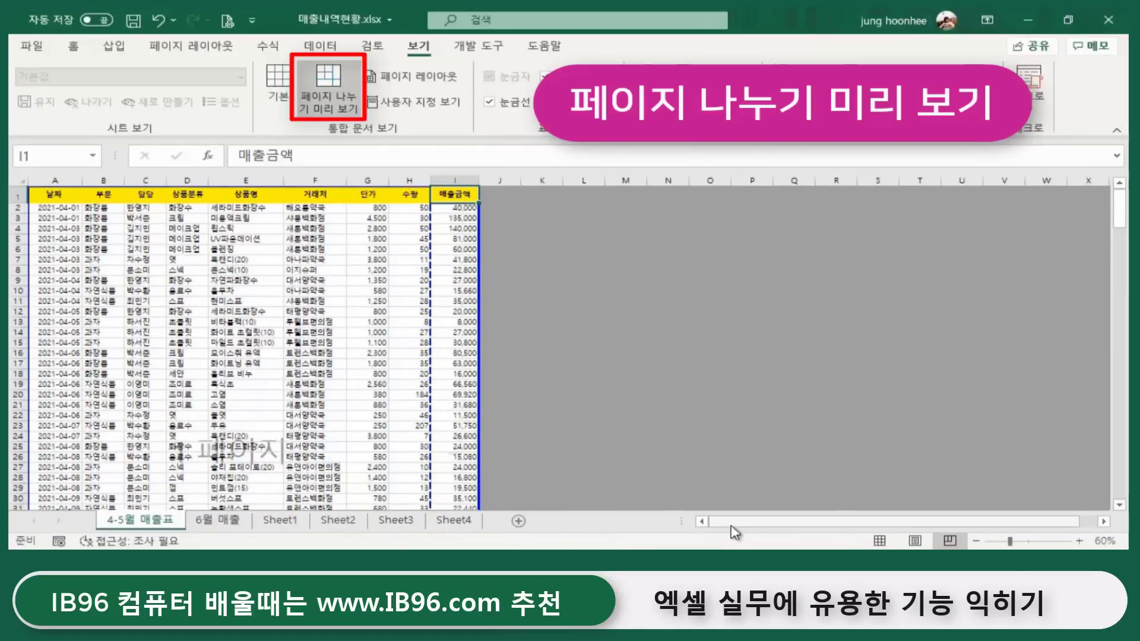
{"action": "left_click_drag", "start_coordinate": [727, 523], "coordinate": [727, 524]}
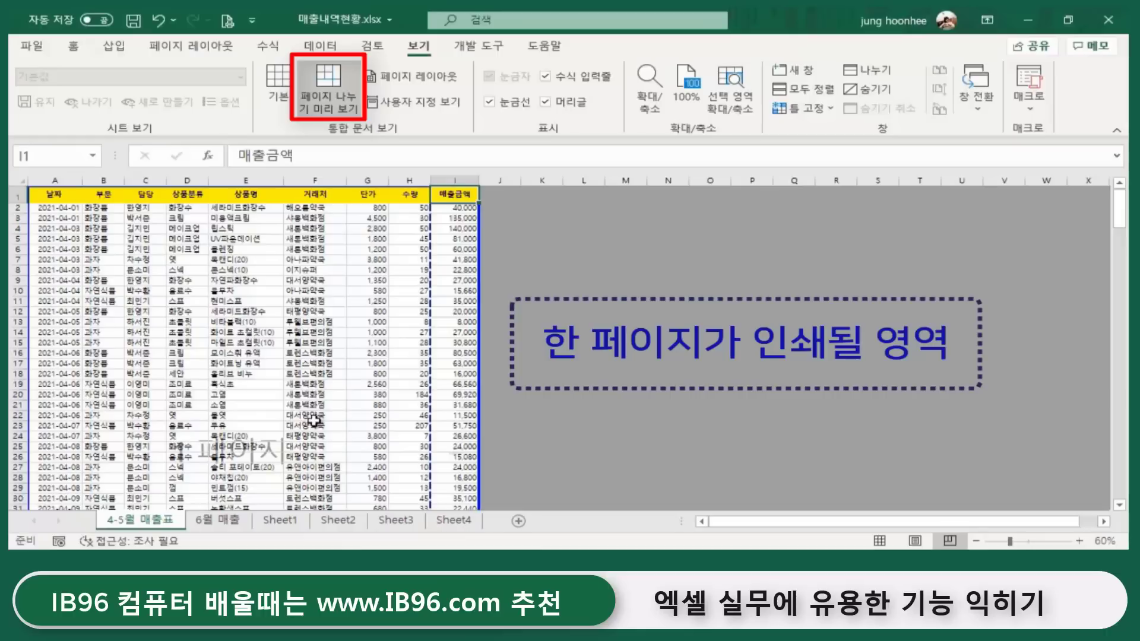
{"action": "scroll", "coordinate": [315, 420], "scroll_direction": "down", "scroll_amount": 3}
{"action": "scroll", "coordinate": [317, 426], "scroll_direction": "down", "scroll_amount": 4}
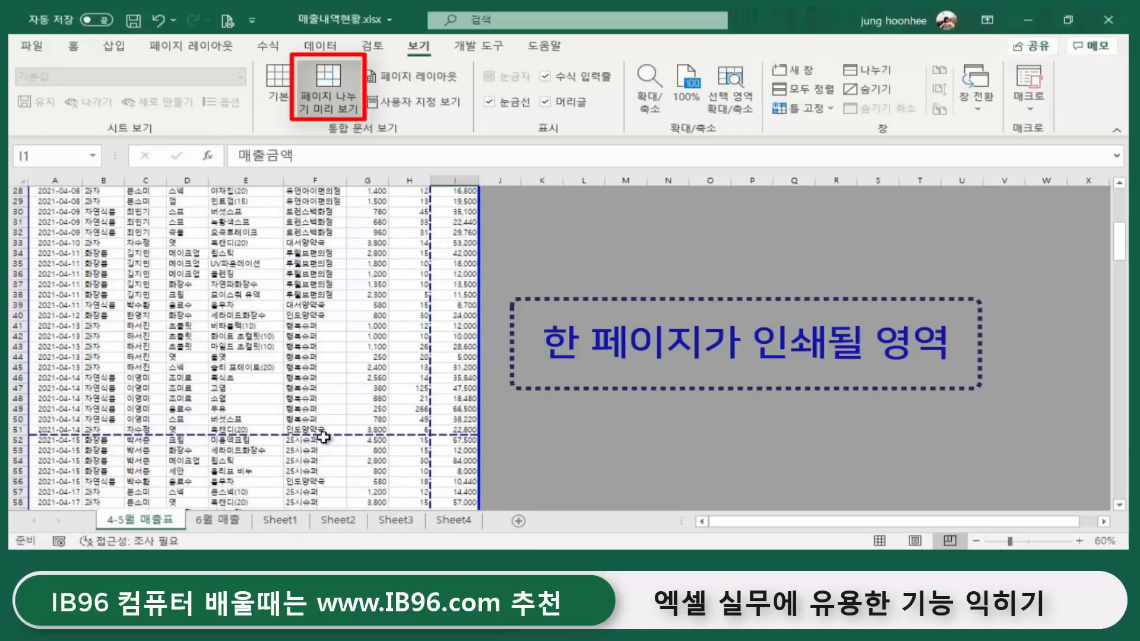
{"action": "scroll", "coordinate": [324, 438], "scroll_direction": "down", "scroll_amount": 4}
{"action": "scroll", "coordinate": [291, 442], "scroll_direction": "down", "scroll_amount": 4}
{"action": "scroll", "coordinate": [247, 451], "scroll_direction": "down", "scroll_amount": 4}
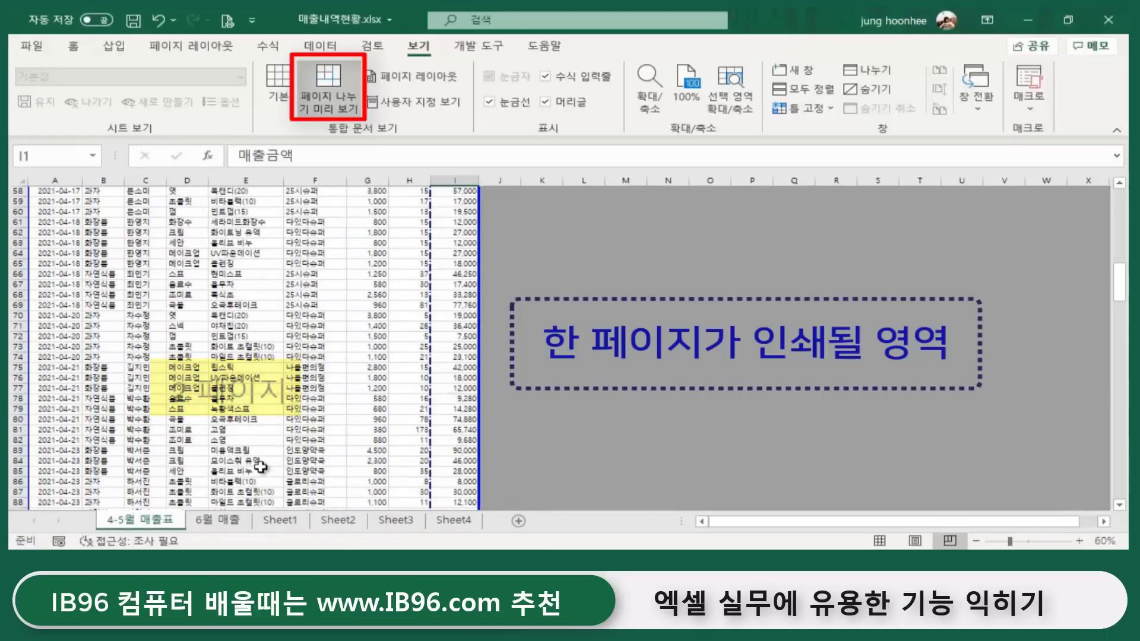
{"action": "scroll", "coordinate": [254, 457], "scroll_direction": "up", "scroll_amount": 4}
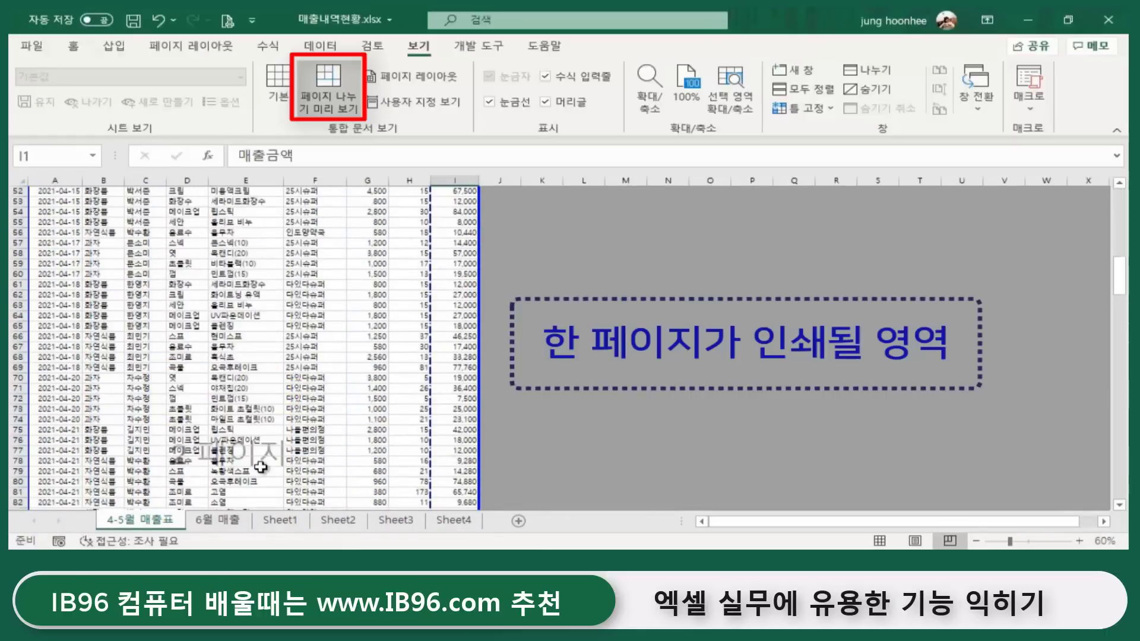
{"action": "scroll", "coordinate": [260, 467], "scroll_direction": "up", "scroll_amount": 3}
{"action": "scroll", "coordinate": [260, 467], "scroll_direction": "up", "scroll_amount": 4}
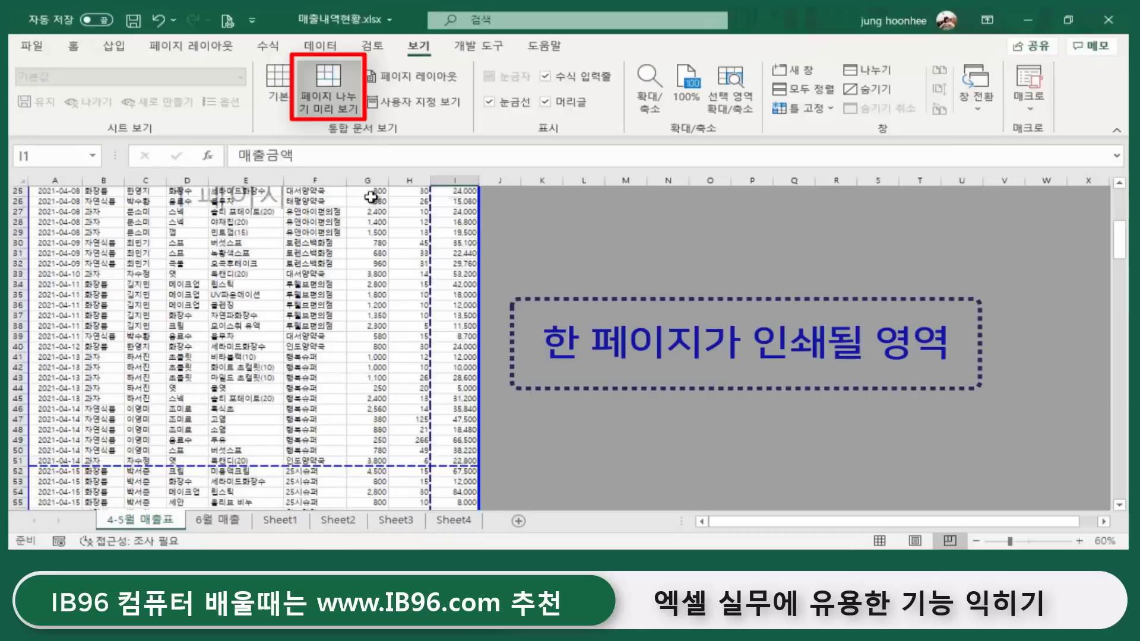
{"action": "scroll", "coordinate": [418, 293], "scroll_direction": "up", "scroll_amount": 5}
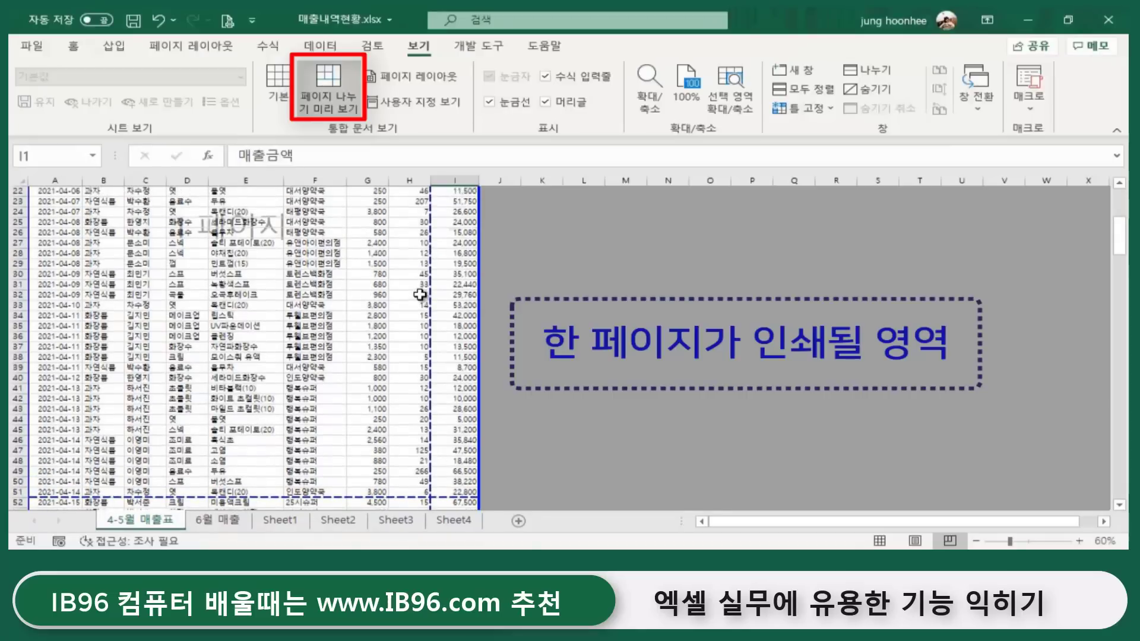
{"action": "scroll", "coordinate": [400, 301], "scroll_direction": "up", "scroll_amount": 2}
{"action": "scroll", "coordinate": [401, 303], "scroll_direction": "up", "scroll_amount": 1}
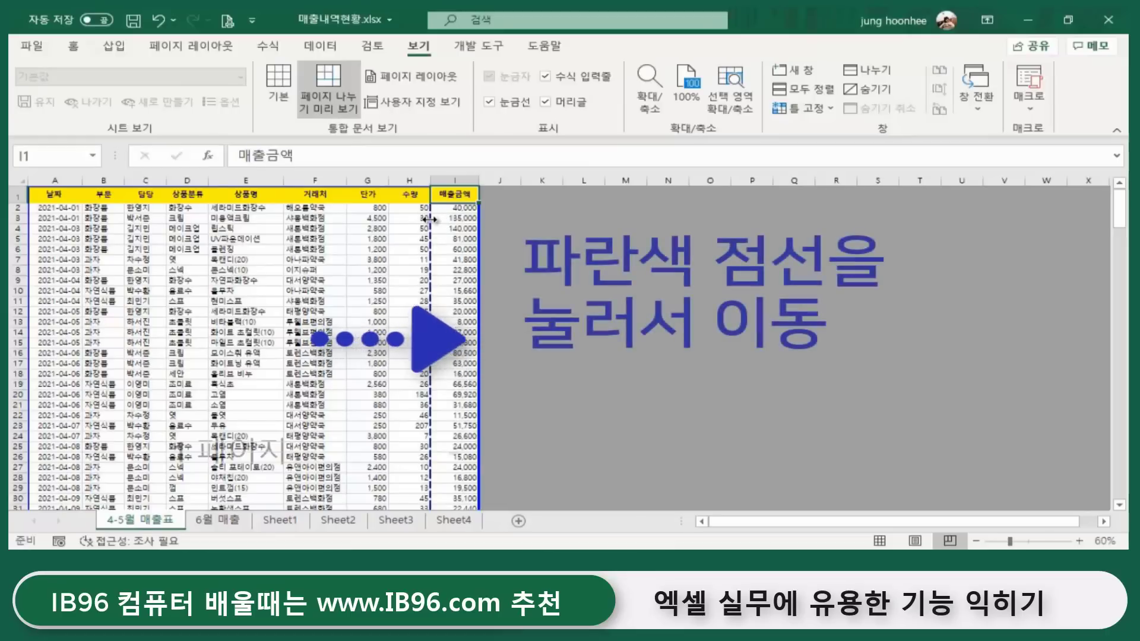
Drag the vertical page break from before 매출금액 to the right edge of column I.
{"action": "left_click_drag", "start_coordinate": [430, 219], "coordinate": [430, 220]}
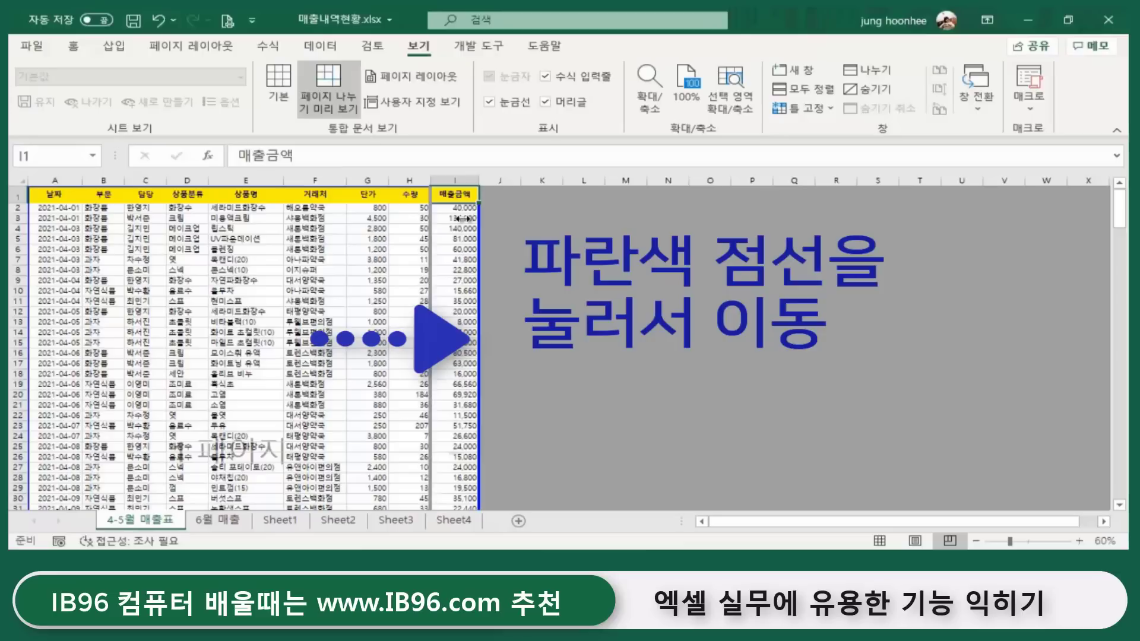
{"action": "left_click_drag", "start_coordinate": [464, 219], "coordinate": [478, 219]}
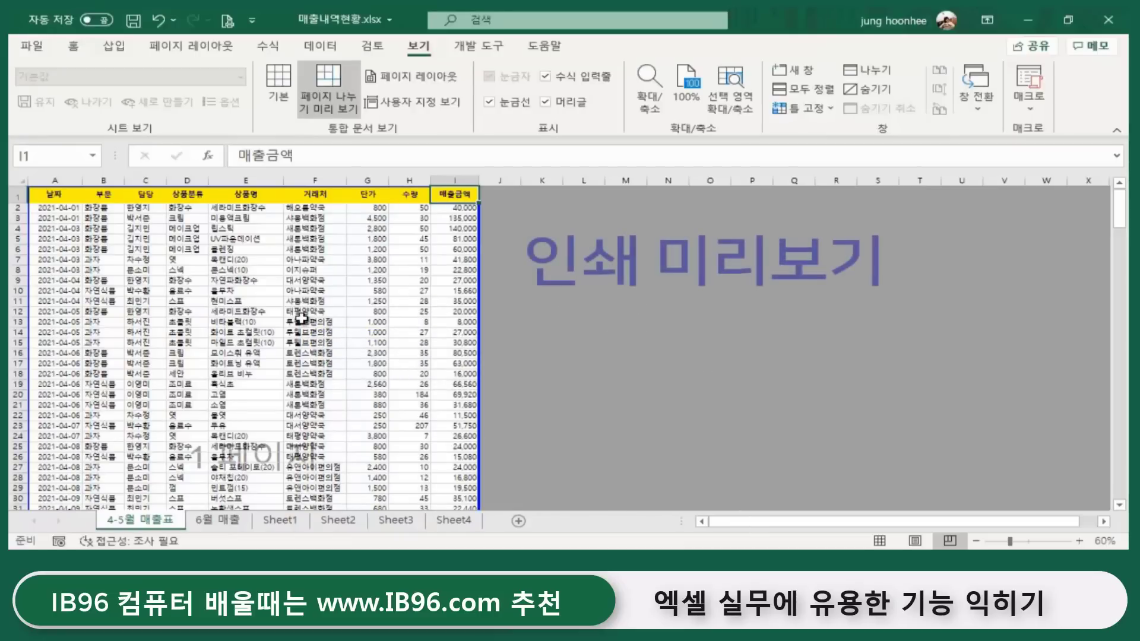
Open the print preview with Ctrl+P and scroll through the sales sheet's pages.
{"action": "key", "text": "ctrl+p"}
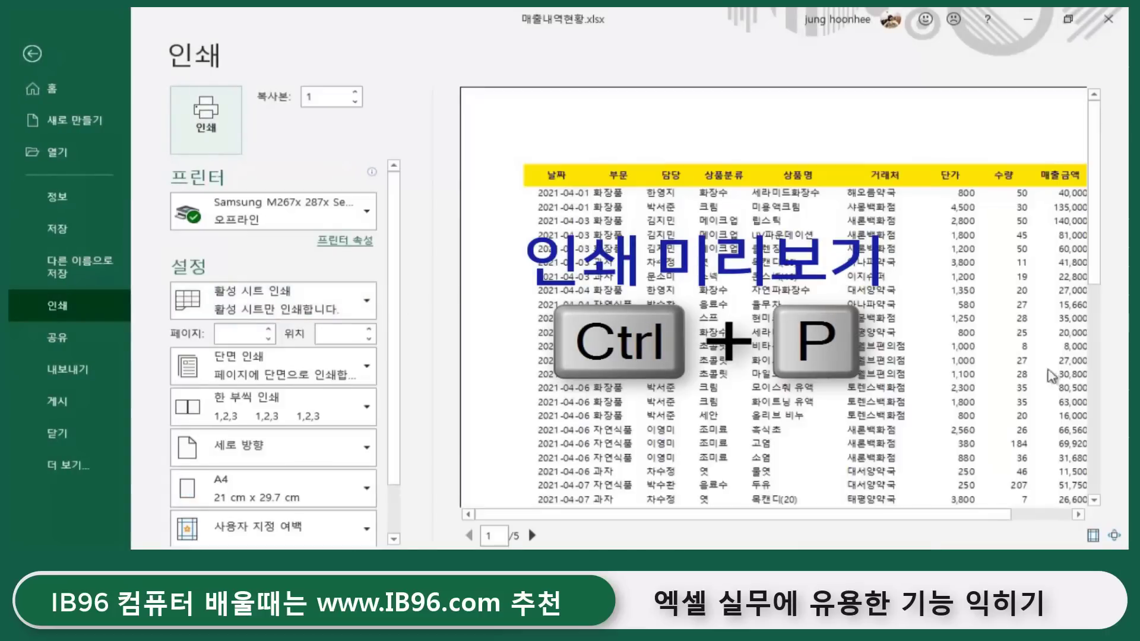
{"action": "left_click_drag", "start_coordinate": [957, 517], "coordinate": [1018, 517]}
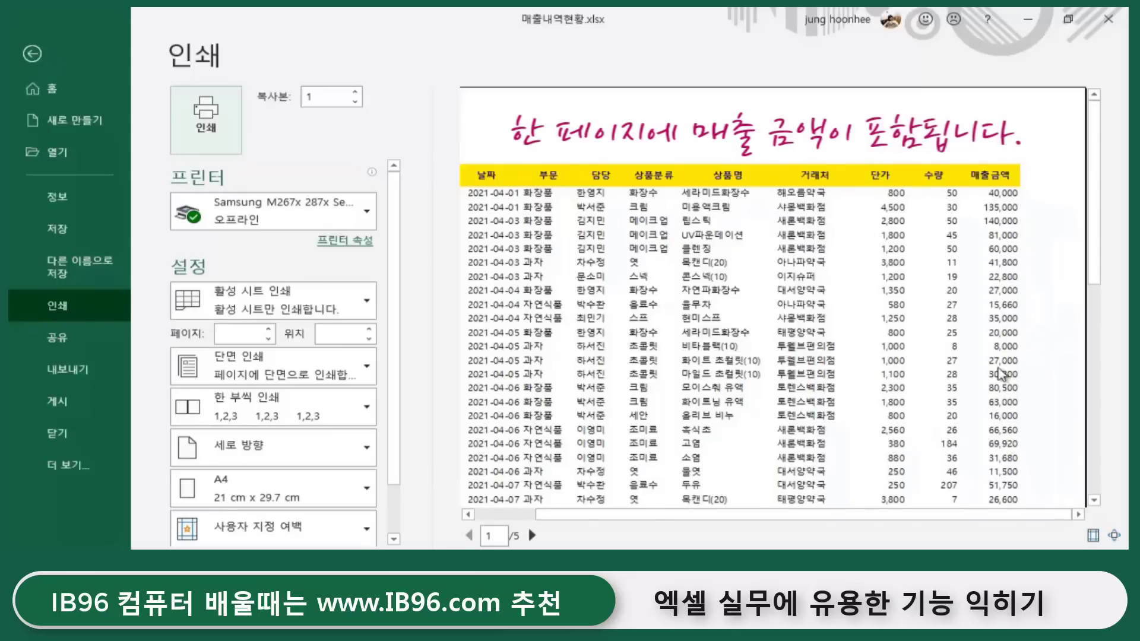
{"action": "scroll", "coordinate": [1002, 374], "scroll_direction": "down", "scroll_amount": 2}
{"action": "scroll", "coordinate": [950, 416], "scroll_direction": "down", "scroll_amount": 1}
{"action": "scroll", "coordinate": [953, 433], "scroll_direction": "down", "scroll_amount": 1}
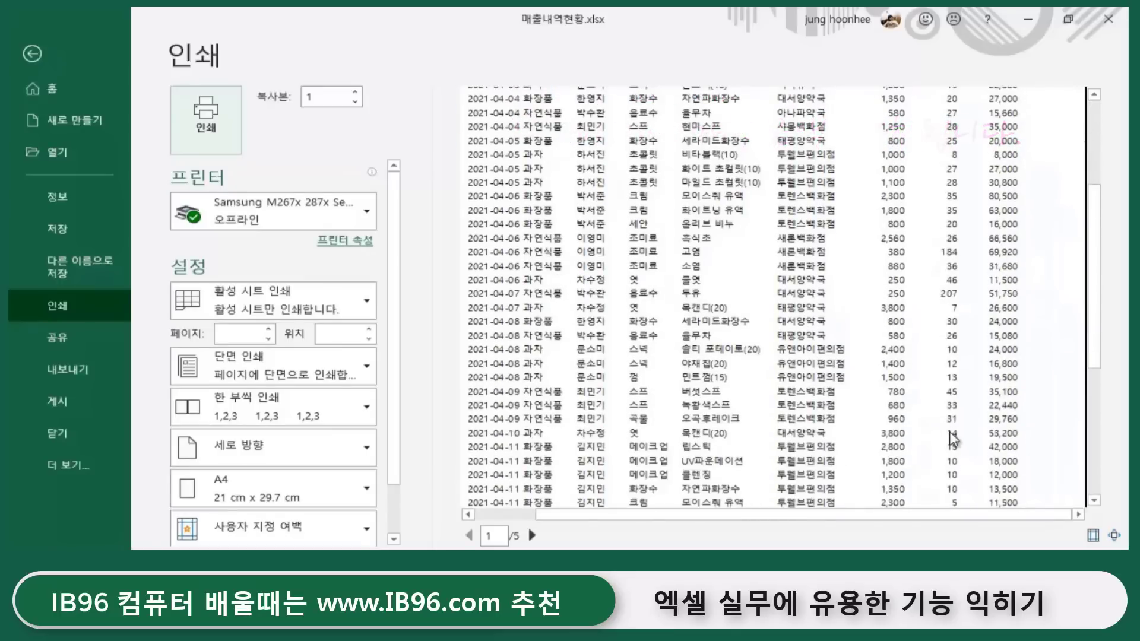
{"action": "scroll", "coordinate": [952, 440], "scroll_direction": "up", "scroll_amount": 1}
{"action": "scroll", "coordinate": [953, 439], "scroll_direction": "up", "scroll_amount": 1}
{"action": "scroll", "coordinate": [953, 438], "scroll_direction": "up", "scroll_amount": 2}
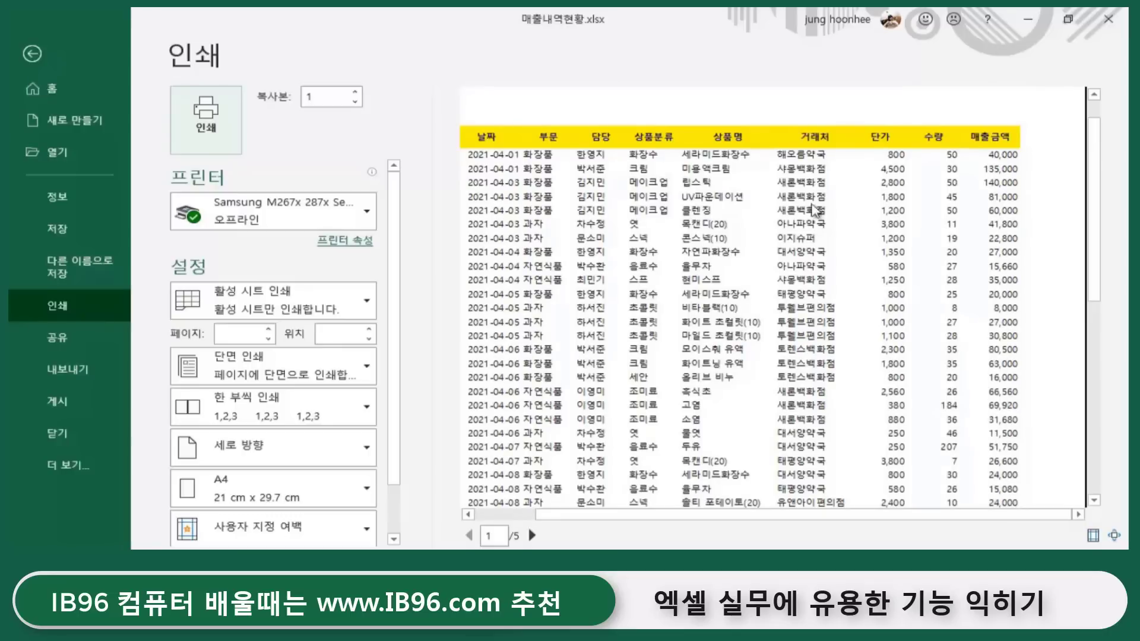
{"action": "scroll", "coordinate": [830, 308], "scroll_direction": "down", "scroll_amount": 1}
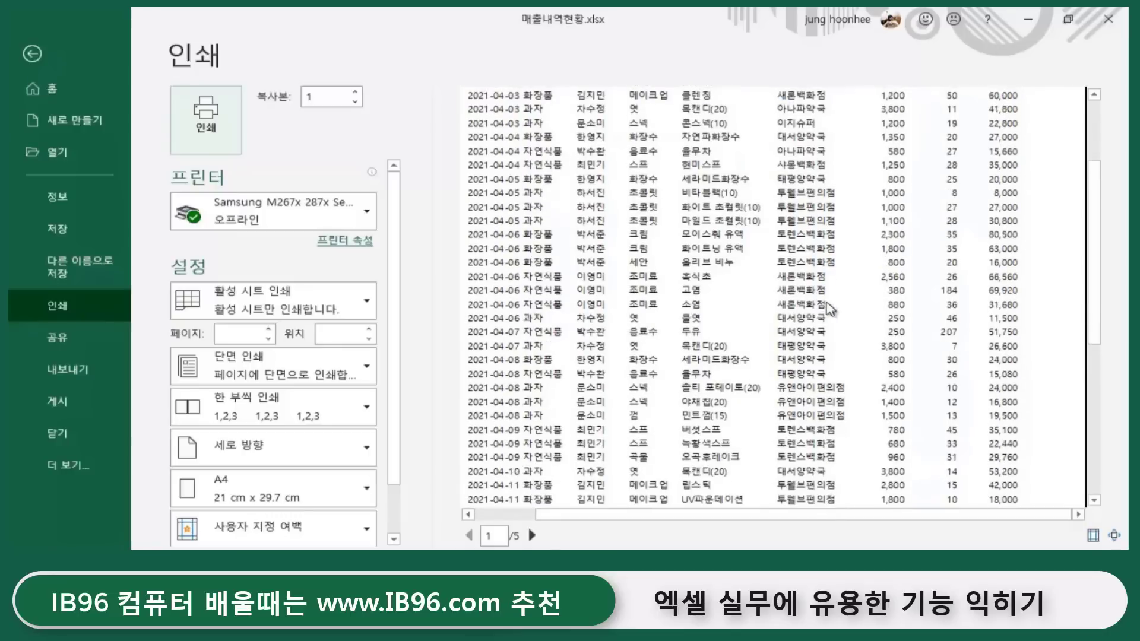
{"action": "scroll", "coordinate": [831, 315], "scroll_direction": "down", "scroll_amount": 1}
{"action": "scroll", "coordinate": [844, 326], "scroll_direction": "down", "scroll_amount": 1}
{"action": "scroll", "coordinate": [855, 342], "scroll_direction": "down", "scroll_amount": 1}
{"action": "scroll", "coordinate": [856, 346], "scroll_direction": "down", "scroll_amount": 1}
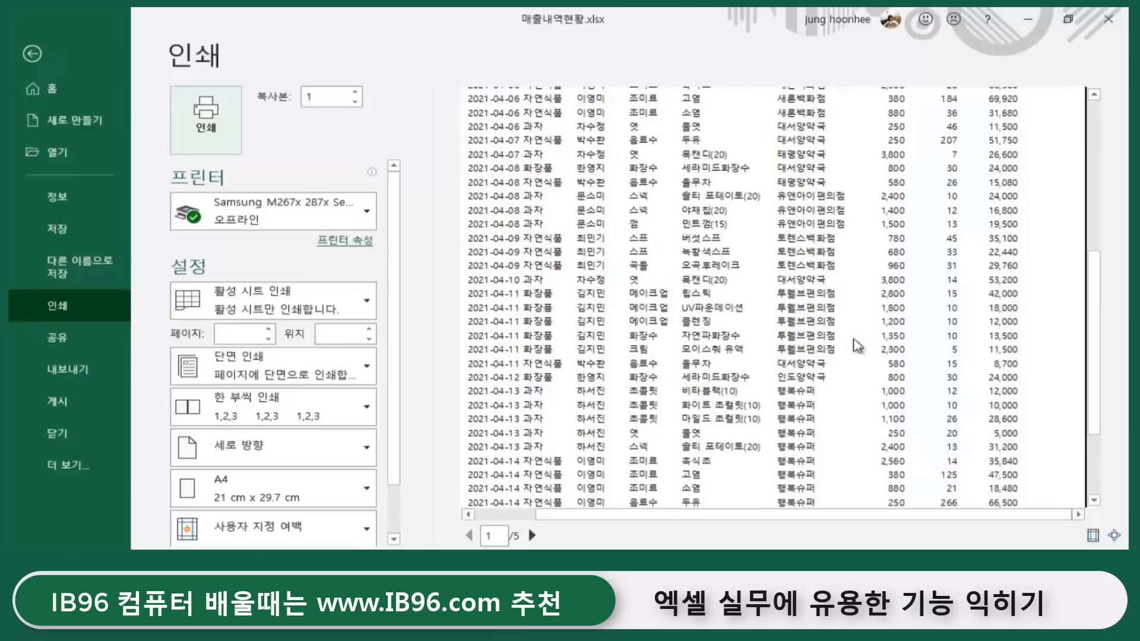
{"action": "scroll", "coordinate": [858, 351], "scroll_direction": "down", "scroll_amount": 1}
{"action": "scroll", "coordinate": [859, 355], "scroll_direction": "down", "scroll_amount": 1}
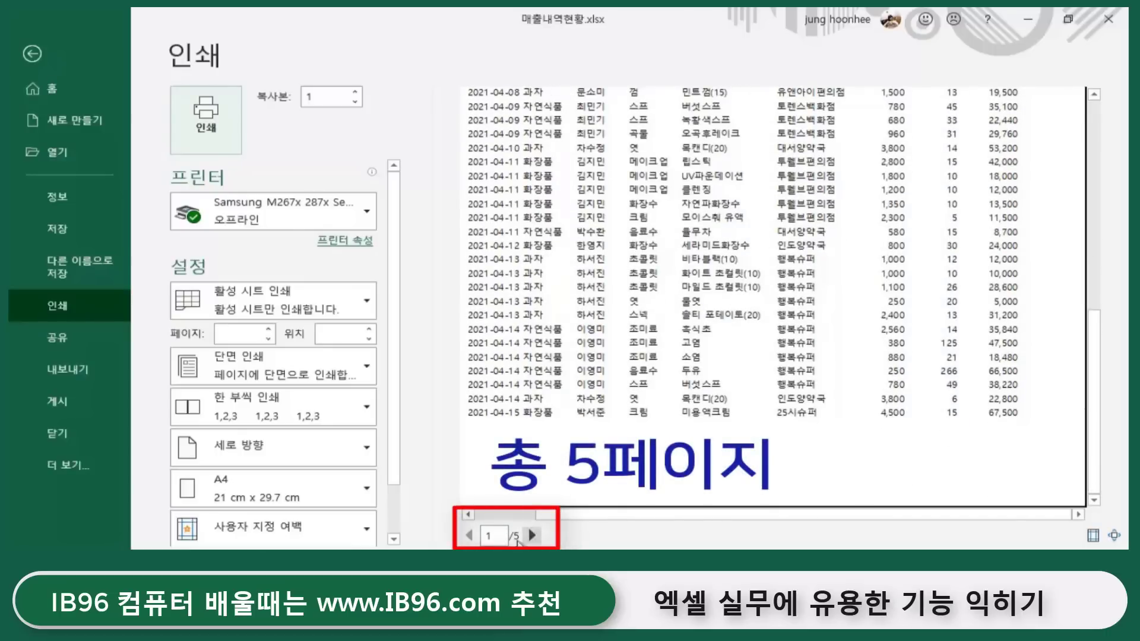
Page to preview page 2, return to page 1, then exit back to the worksheet.
{"action": "left_click", "coordinate": [532, 536]}
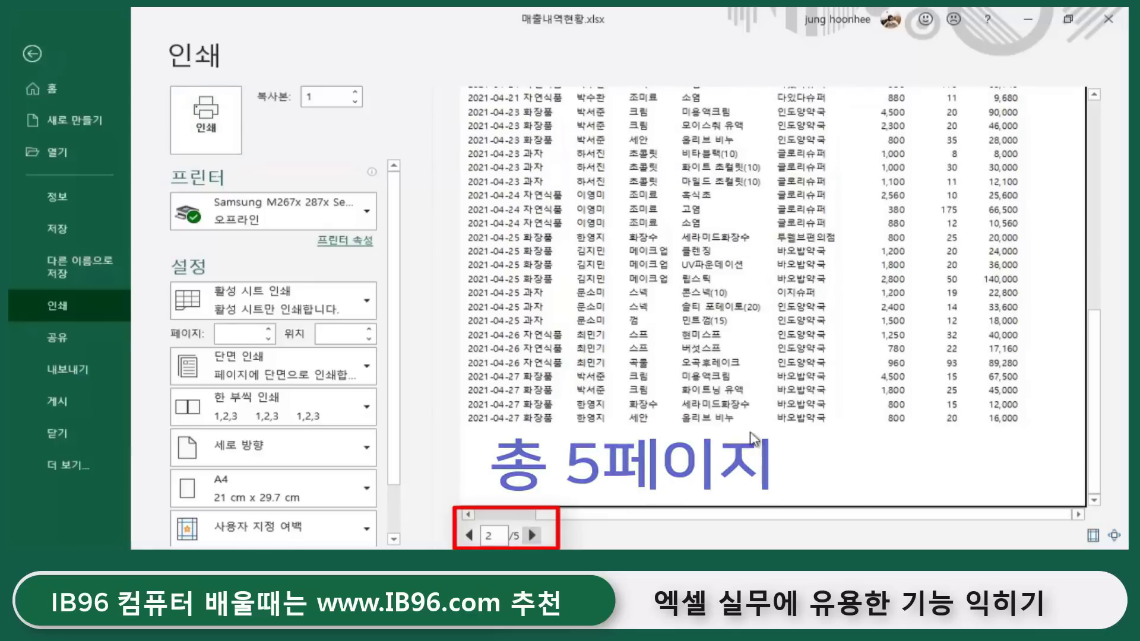
{"action": "scroll", "coordinate": [766, 395], "scroll_direction": "up", "scroll_amount": 2}
{"action": "scroll", "coordinate": [769, 380], "scroll_direction": "up", "scroll_amount": 2}
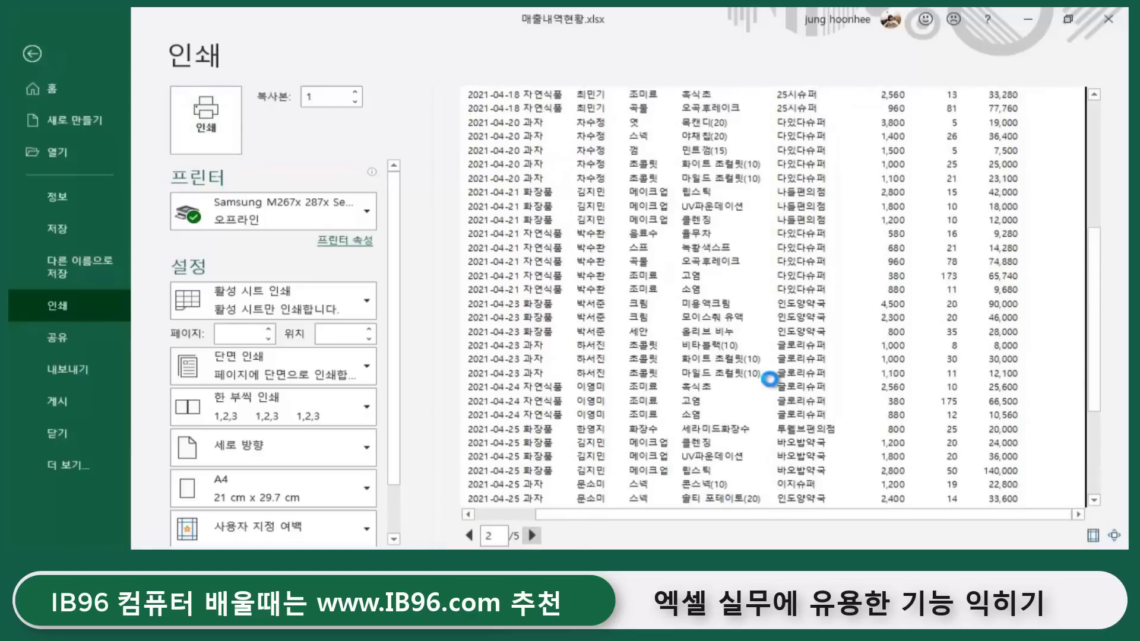
{"action": "scroll", "coordinate": [769, 379], "scroll_direction": "up", "scroll_amount": 3}
{"action": "scroll", "coordinate": [769, 379], "scroll_direction": "up", "scroll_amount": 2}
{"action": "scroll", "coordinate": [769, 379], "scroll_direction": "up", "scroll_amount": 3}
{"action": "scroll", "coordinate": [772, 383], "scroll_direction": "up", "scroll_amount": 1}
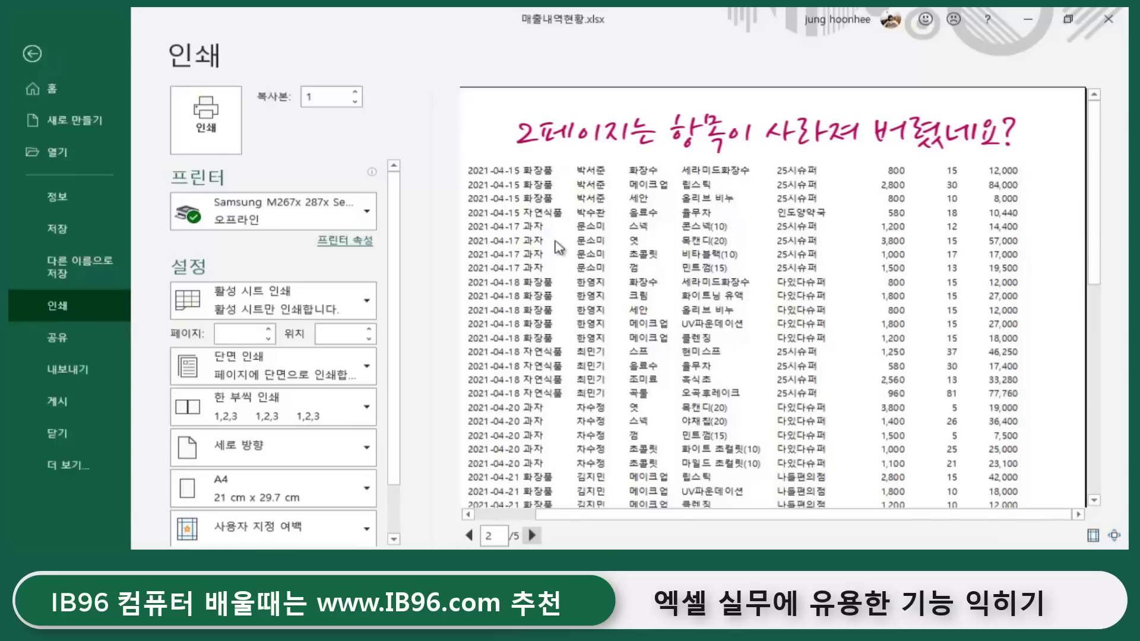
{"action": "left_click", "coordinate": [469, 535]}
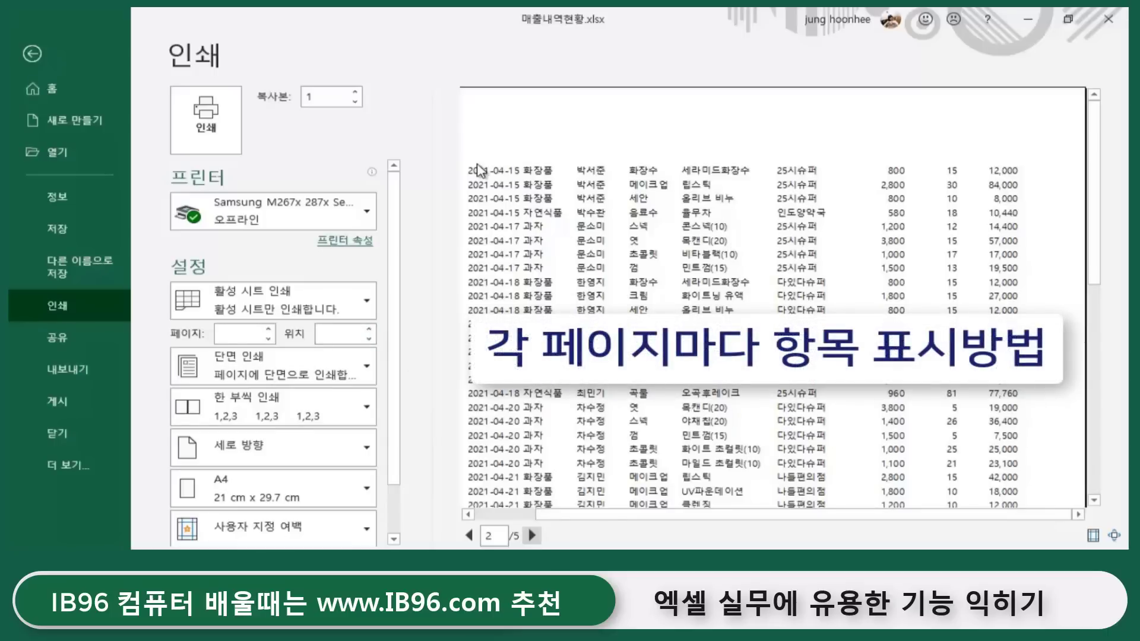
{"action": "left_click", "coordinate": [467, 536]}
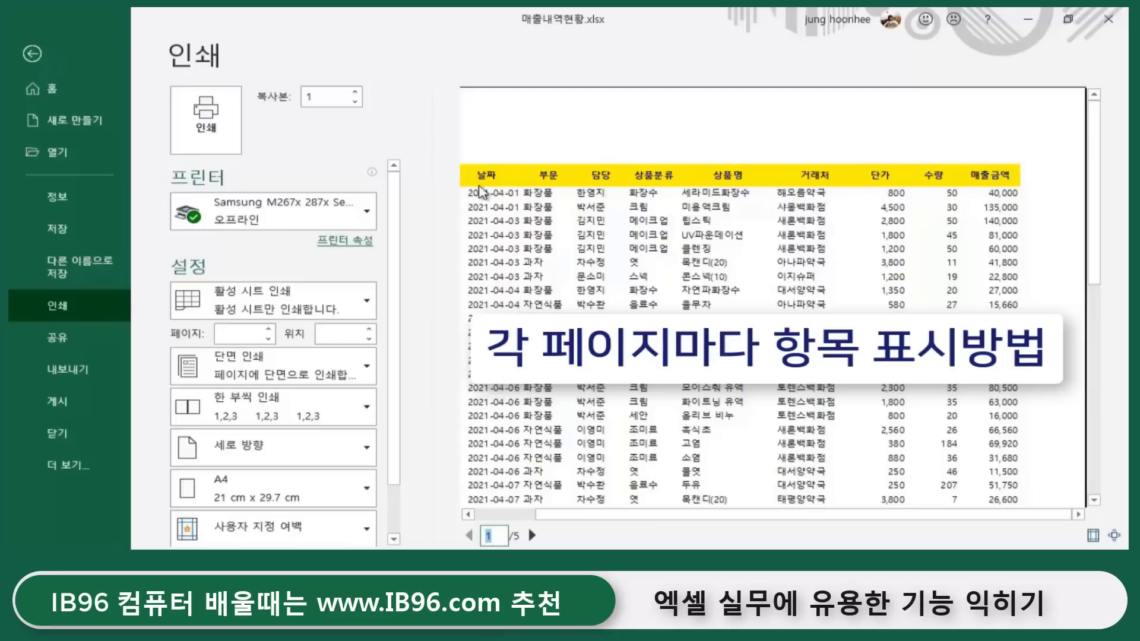
{"action": "left_click", "coordinate": [31, 55]}
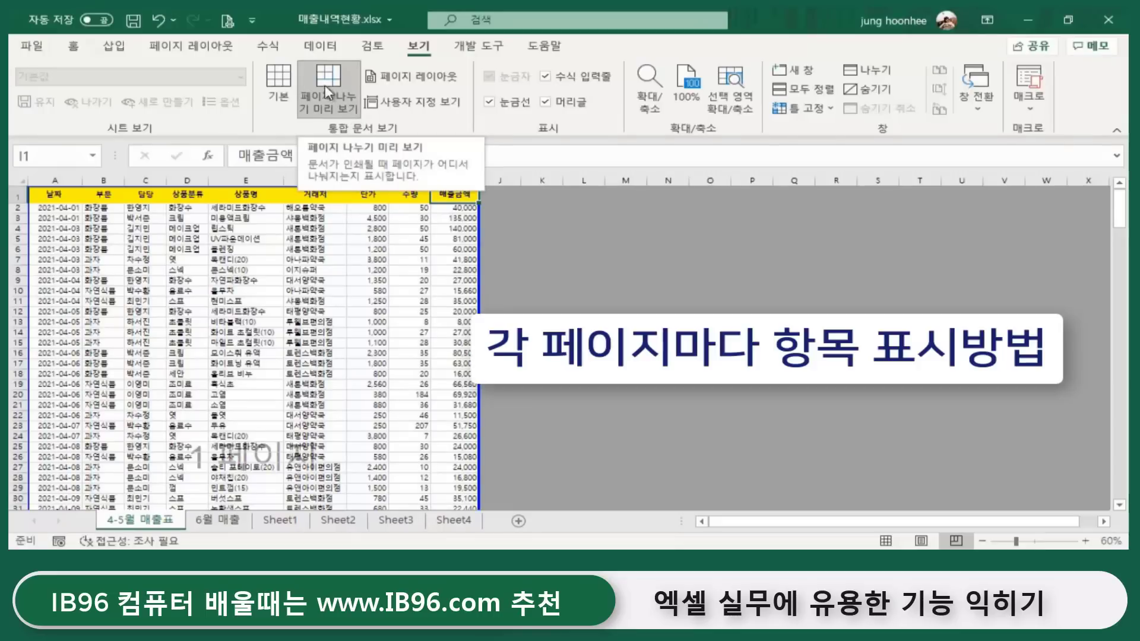
Switch the sheet from page break preview to Normal view and show the Page Layout ribbon.
{"action": "left_click", "coordinate": [272, 74]}
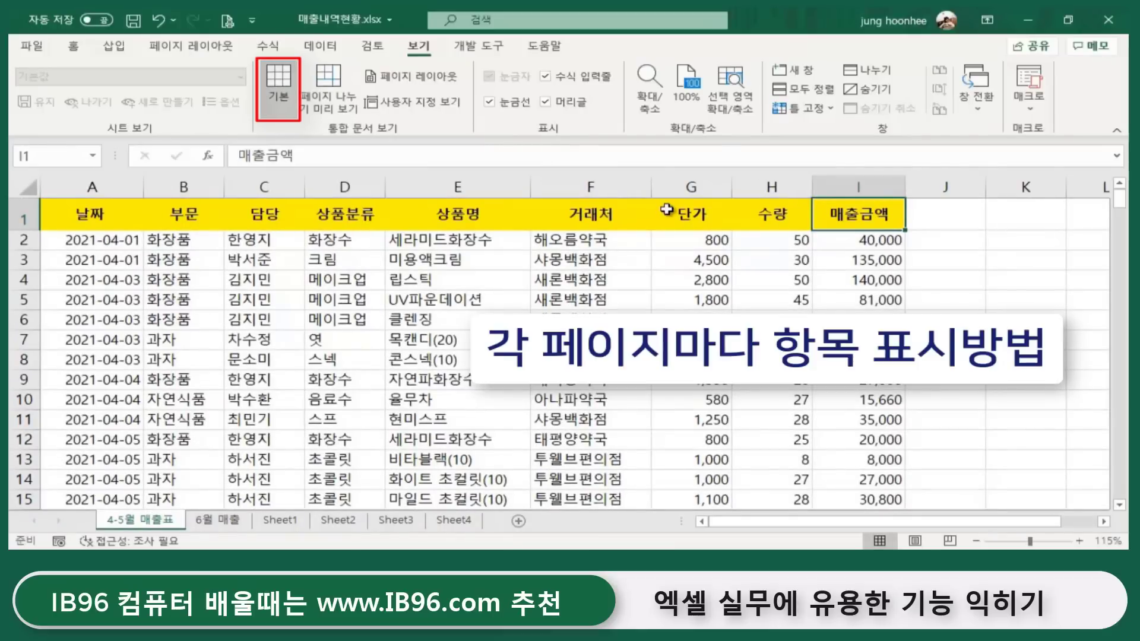
{"action": "left_click", "coordinate": [219, 50]}
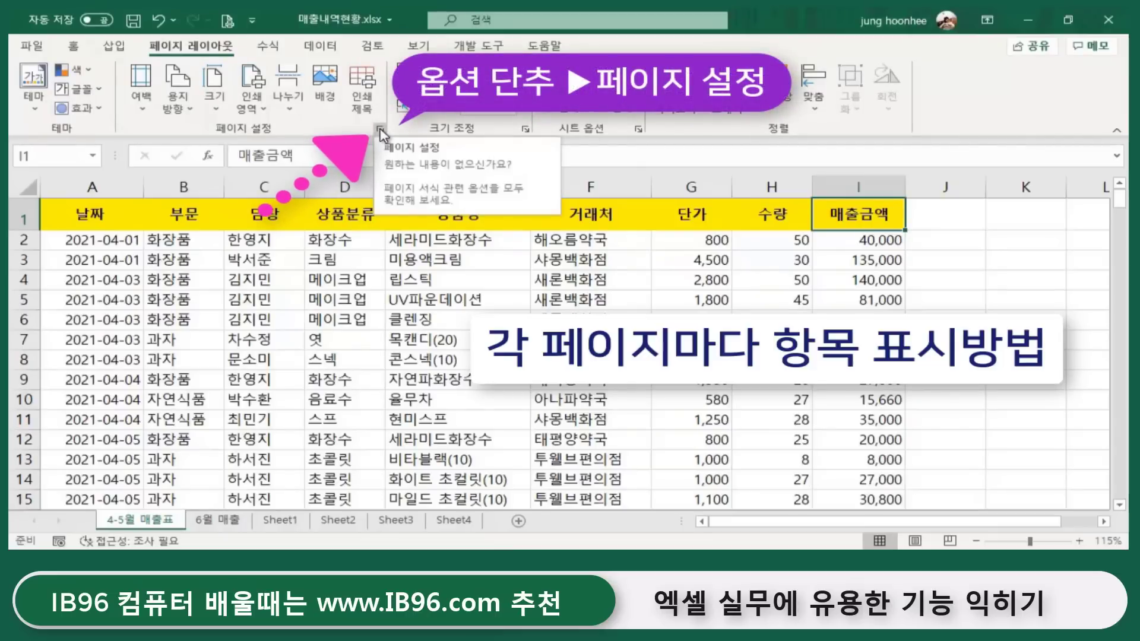
In Page Setup's Sheet options, set rows to repeat at top to $1:$1 and preview the printout.
{"action": "left_click", "coordinate": [380, 131]}
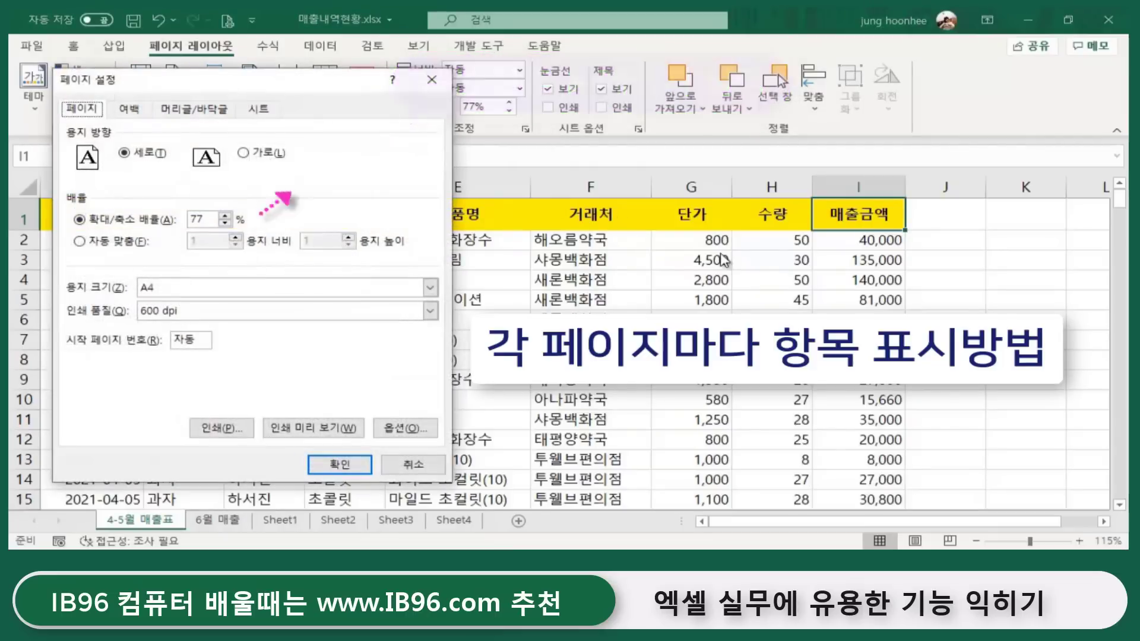
{"action": "left_click_drag", "start_coordinate": [298, 87], "coordinate": [655, 61]}
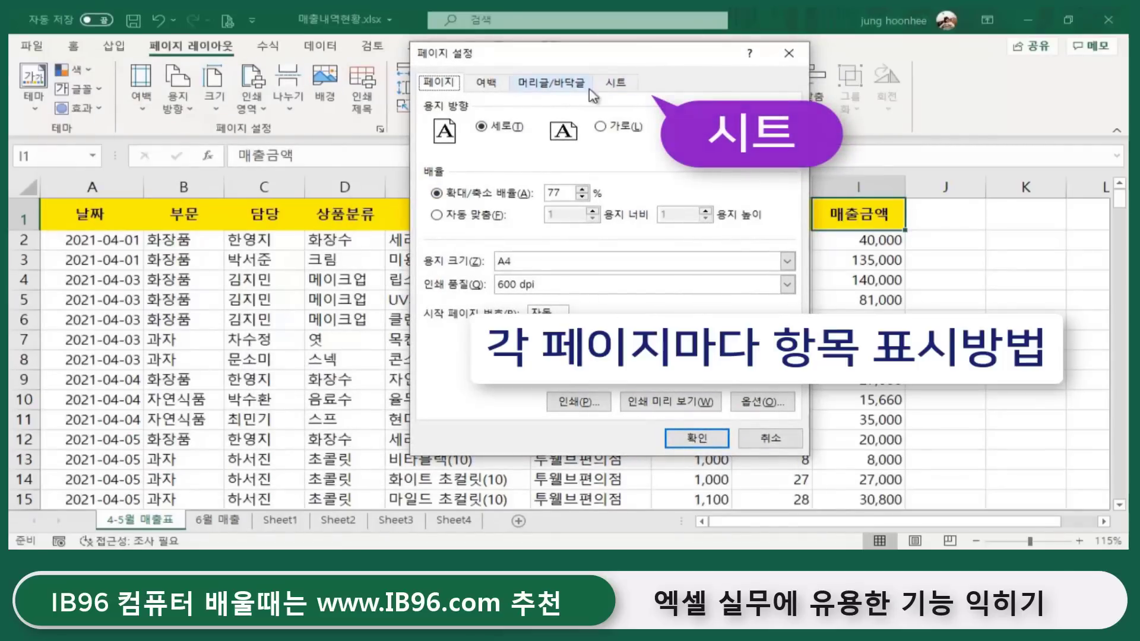
{"action": "left_click", "coordinate": [616, 87]}
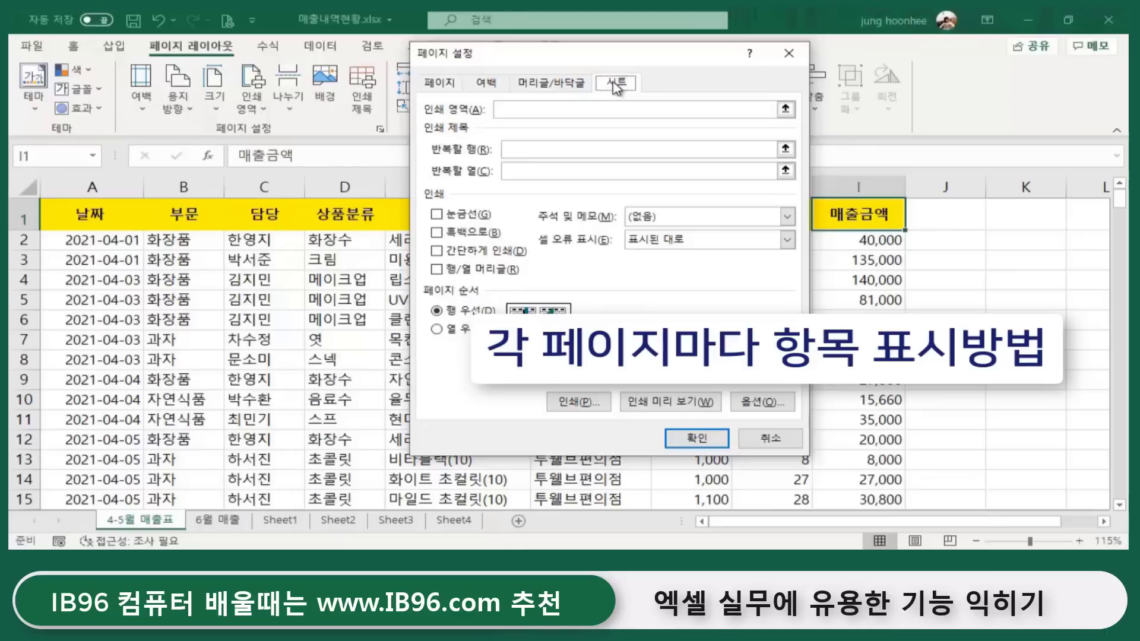
{"action": "left_click", "coordinate": [524, 150]}
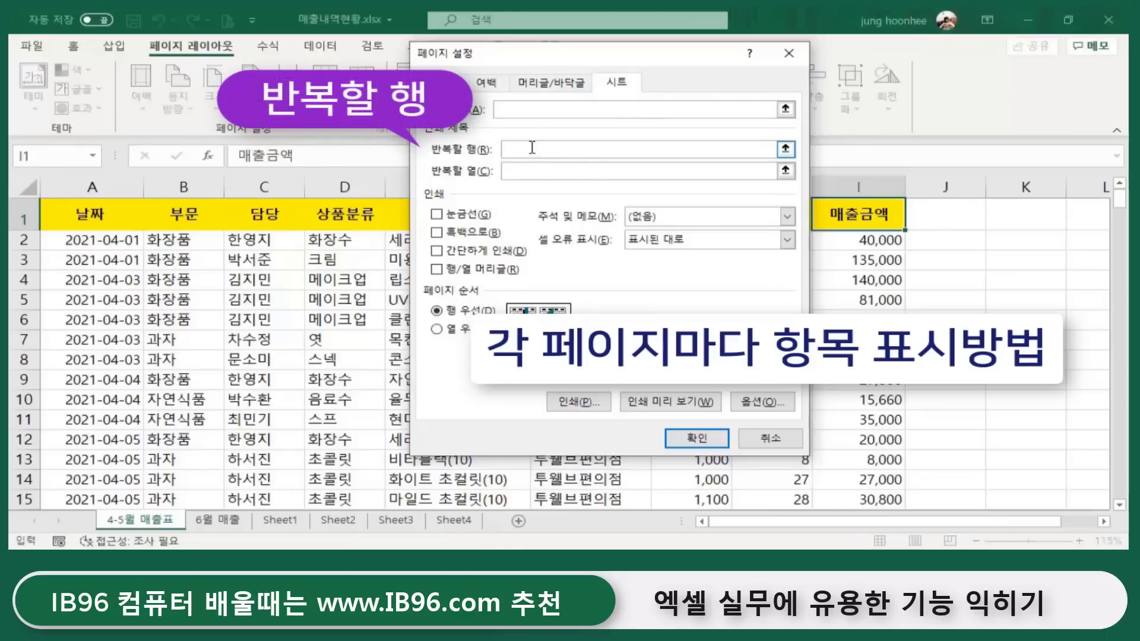
{"action": "mouse_move", "coordinate": [560, 61]}
{"action": "left_mouse_down"}
{"action": "mouse_move", "coordinate": [885, 130]}
{"action": "mouse_move", "coordinate": [756, 302]}
{"action": "left_mouse_up"}
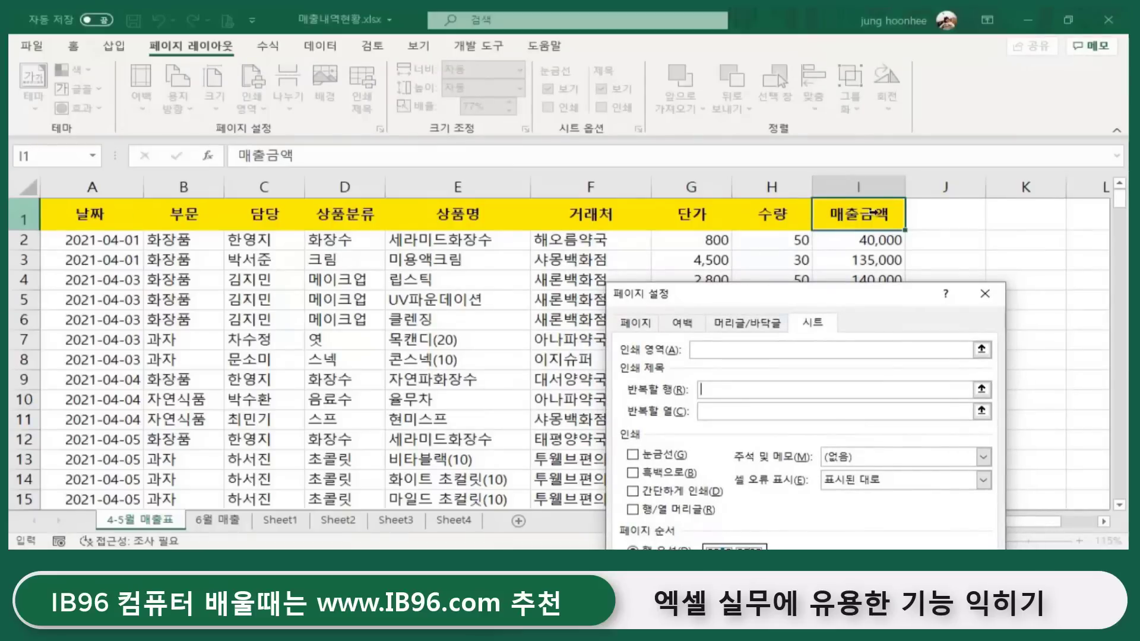
{"action": "left_click", "coordinate": [24, 218]}
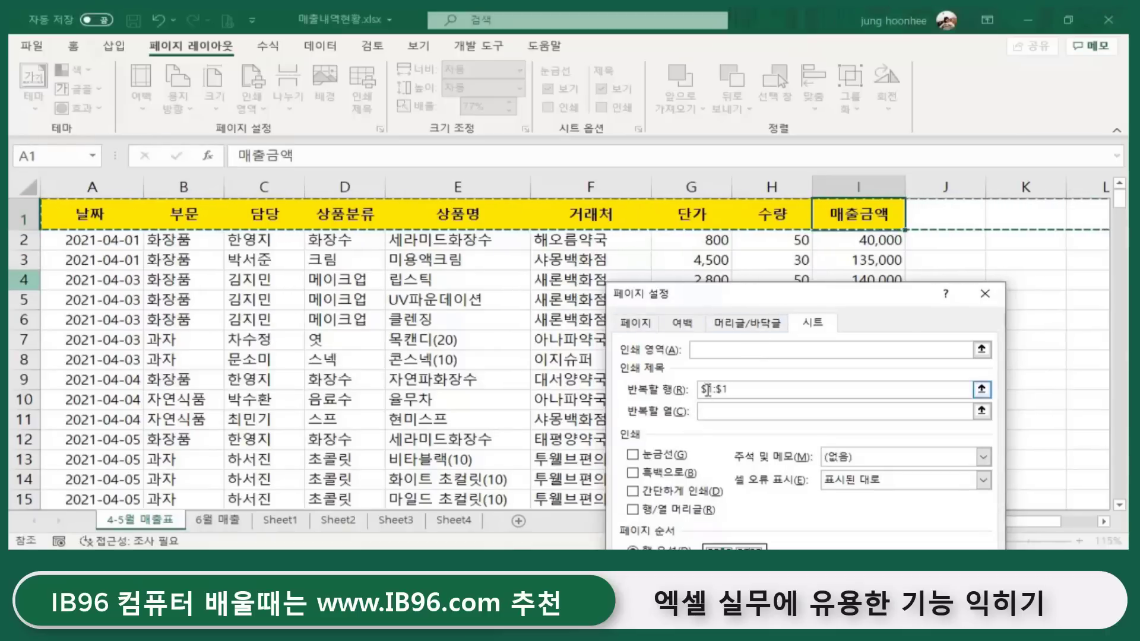
{"action": "left_click_drag", "start_coordinate": [705, 307], "coordinate": [515, 131]}
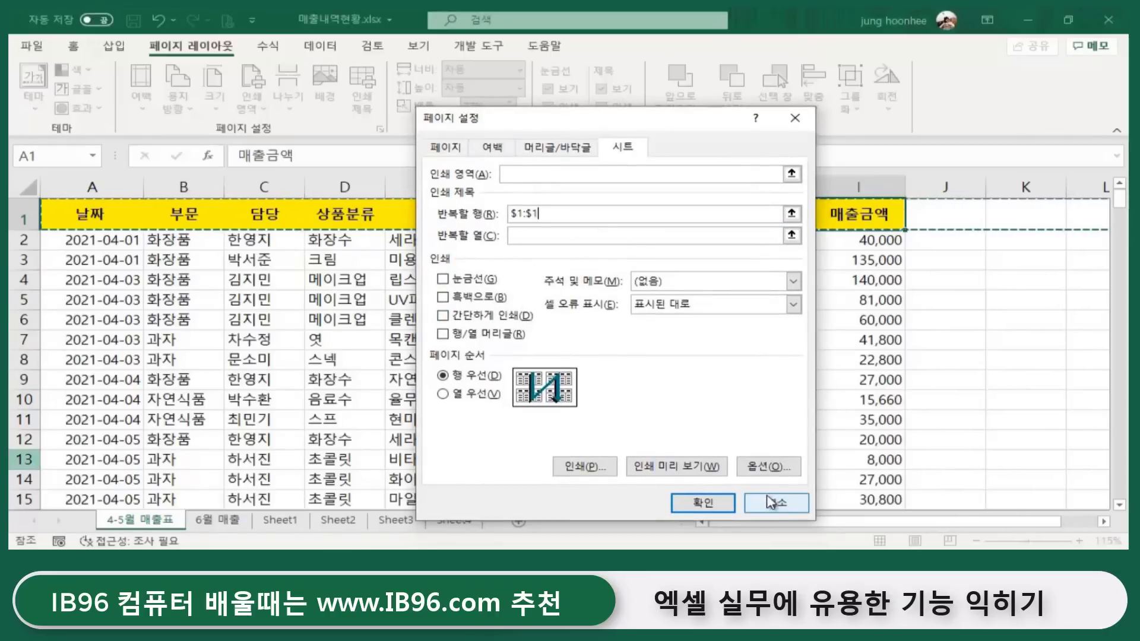
{"action": "left_click", "coordinate": [685, 469]}
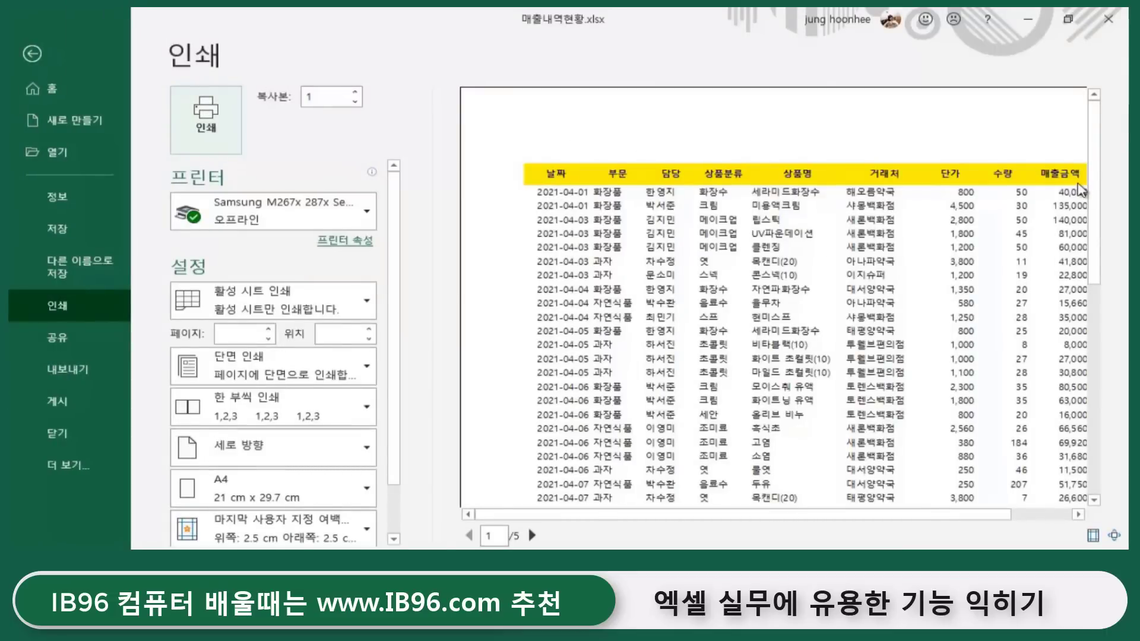
Check preview pages 2 and 3 for the repeated yellow header row, then leave the preview.
{"action": "left_click", "coordinate": [532, 535]}
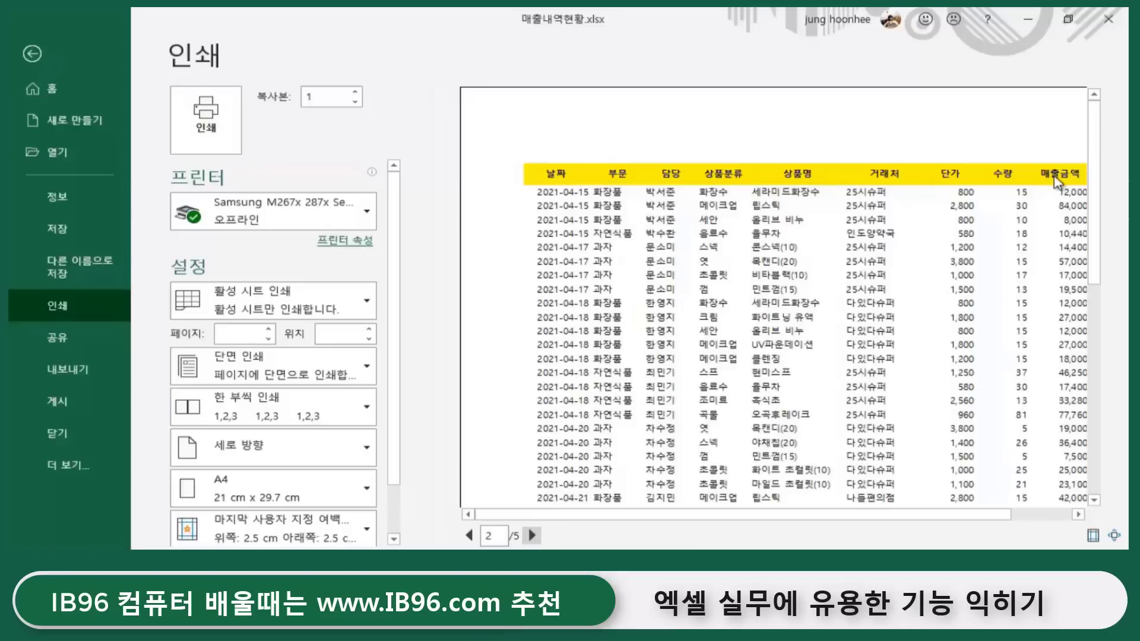
{"action": "left_click", "coordinate": [532, 536]}
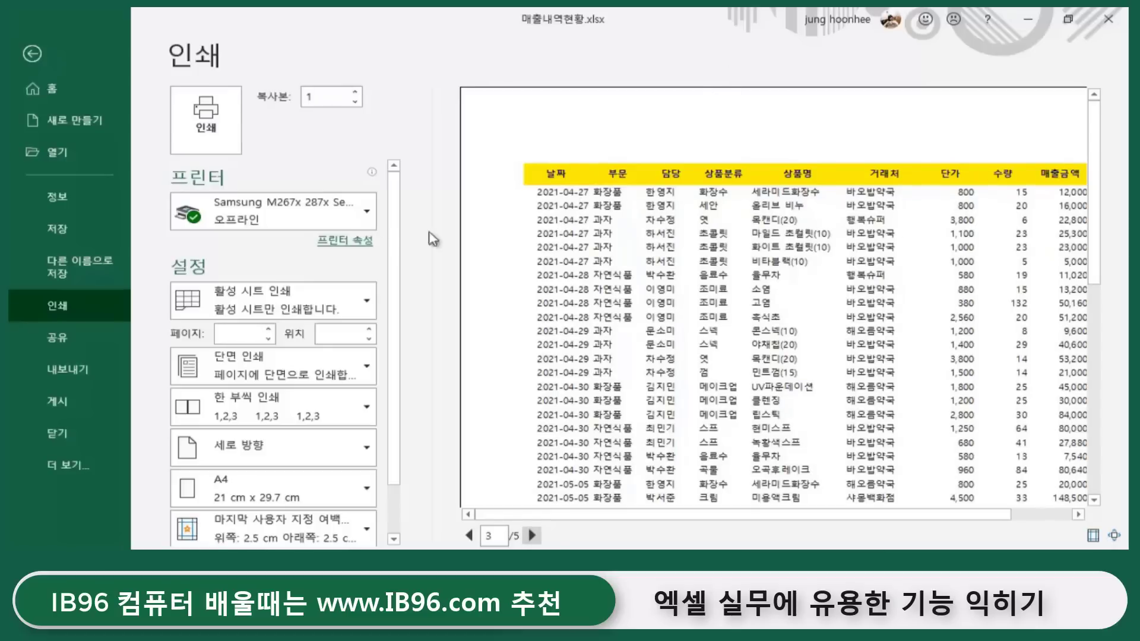
{"action": "left_click", "coordinate": [32, 55]}
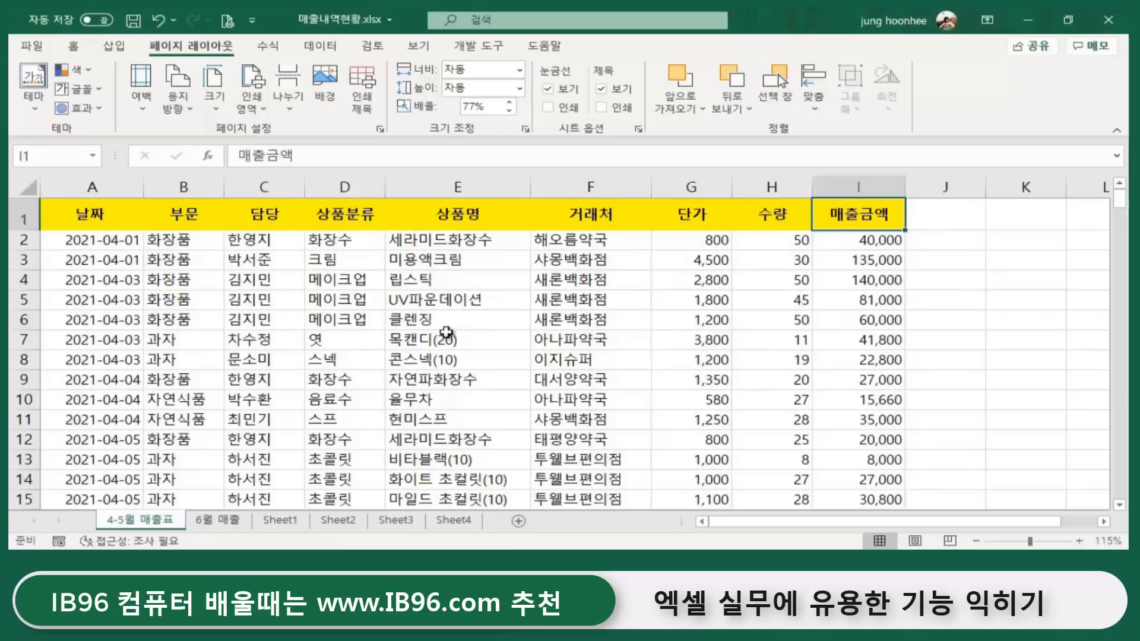
Set the print area to A1:I7 and open the print view with Ctrl+P.
{"action": "left_click", "coordinate": [89, 210]}
{"action": "left_click_drag", "start_coordinate": [213, 209], "coordinate": [879, 339]}
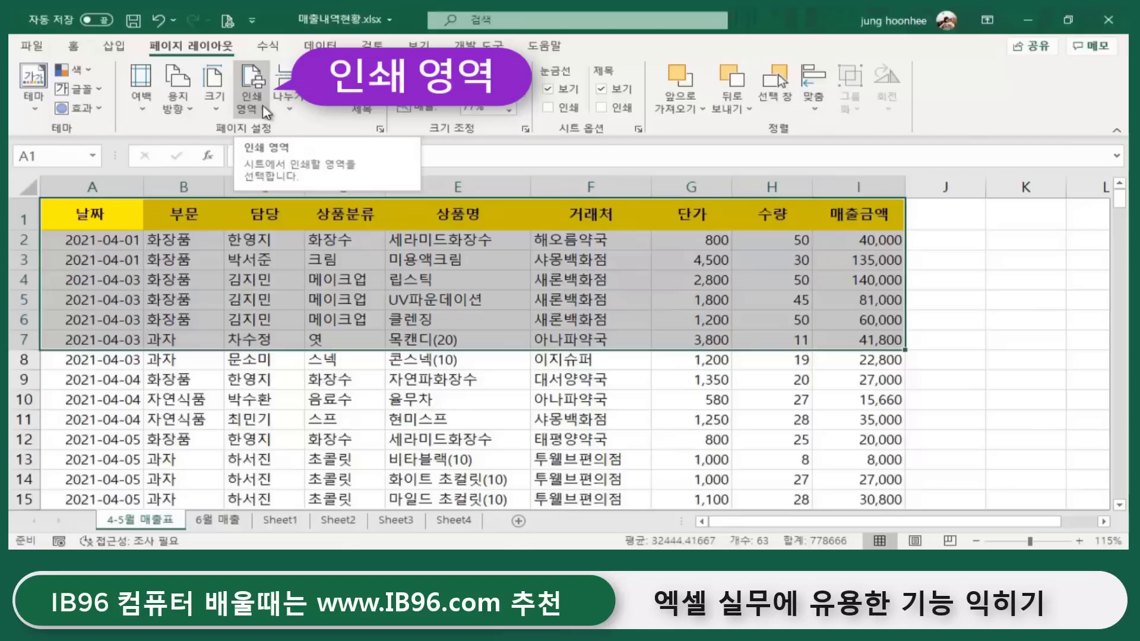
{"action": "left_click", "coordinate": [265, 111]}
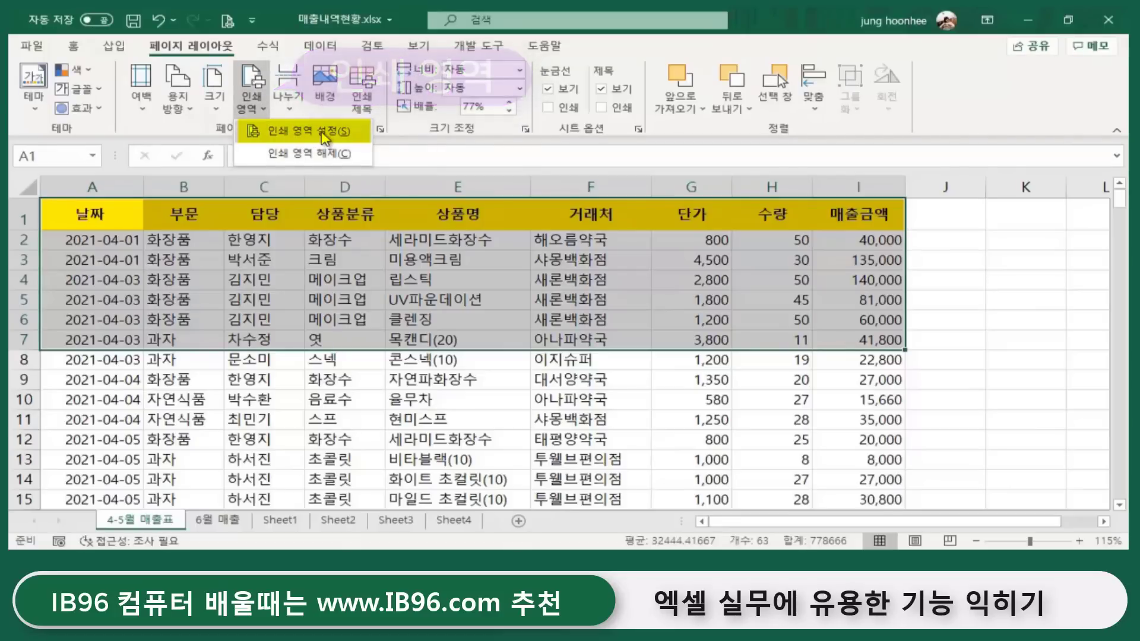
{"action": "left_click", "coordinate": [324, 131]}
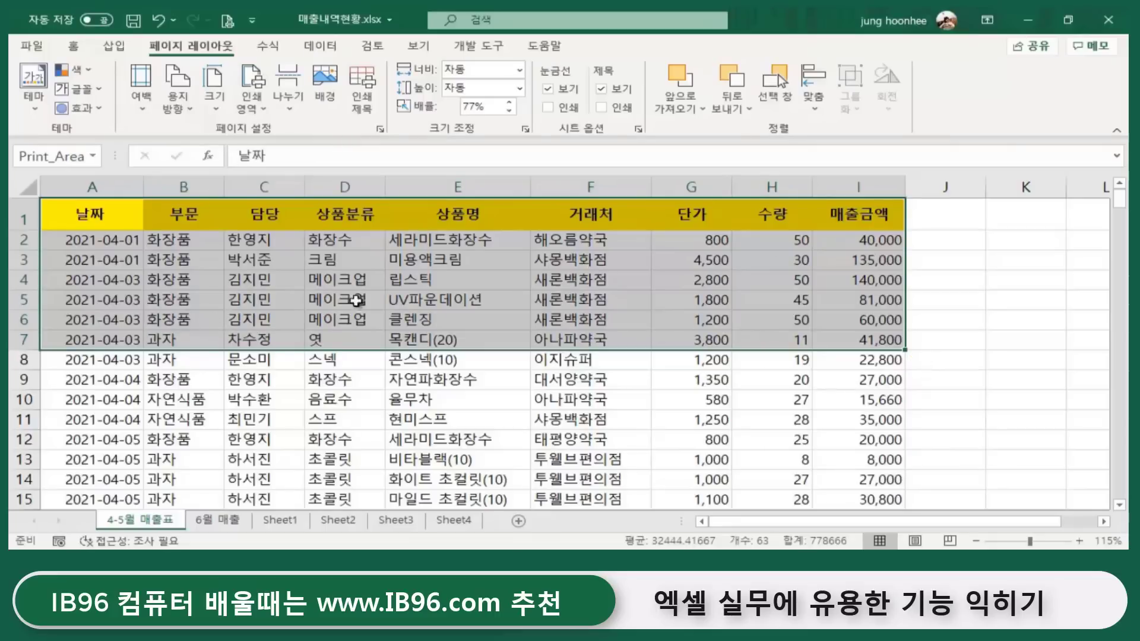
{"action": "key", "text": "ctrl+p"}
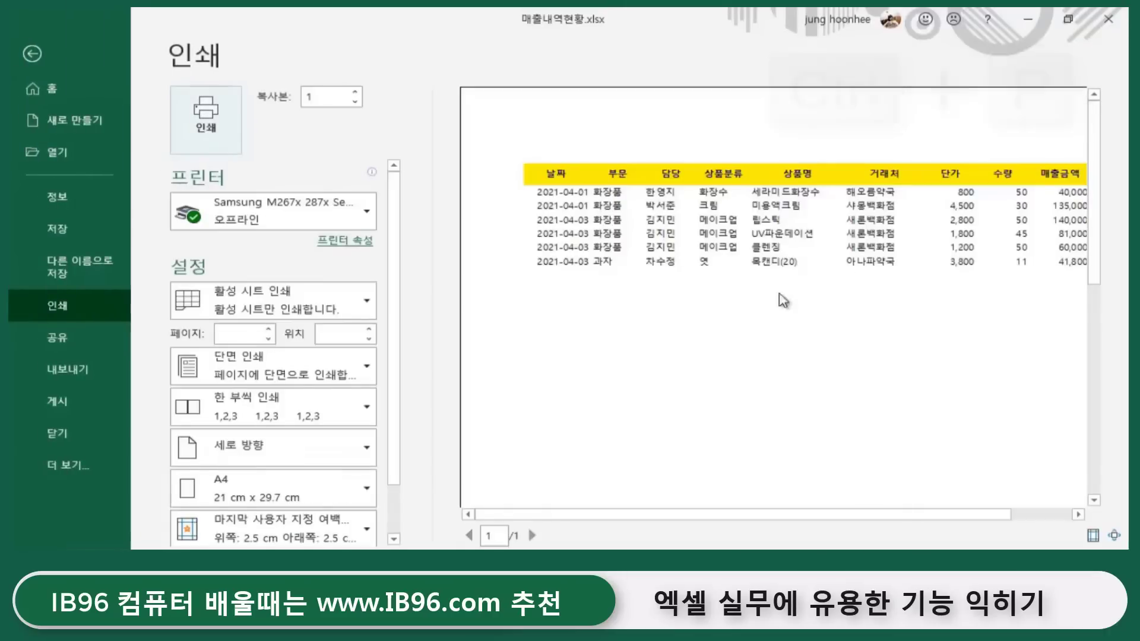
Change the page orientation from Portrait to Landscape, then return to the worksheet.
{"action": "left_click_drag", "start_coordinate": [745, 521], "coordinate": [878, 407]}
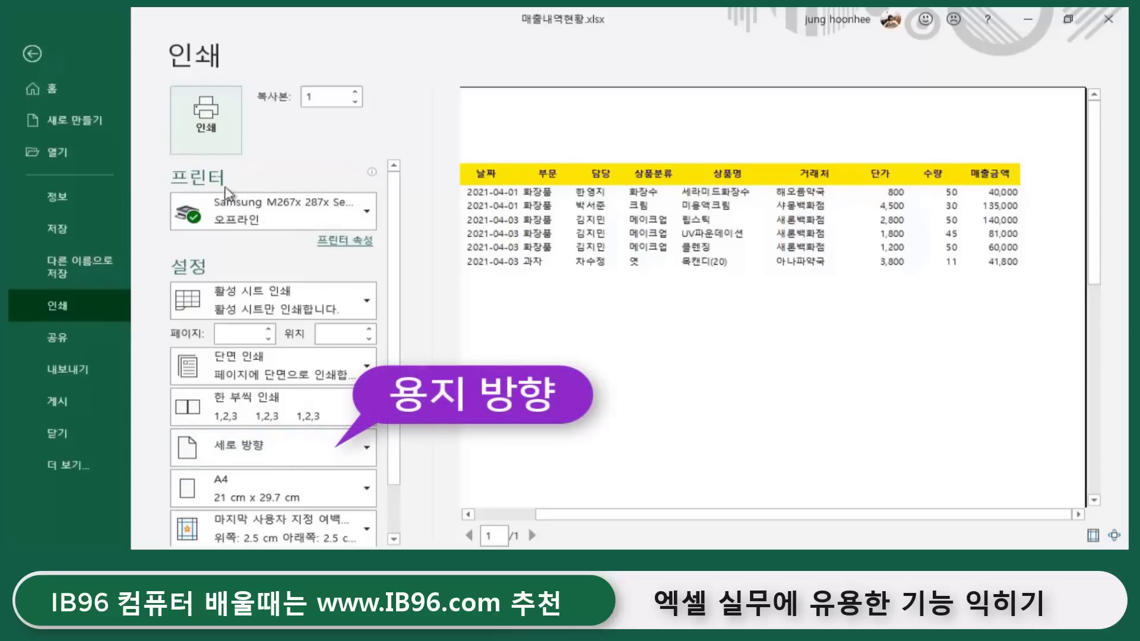
{"action": "left_click", "coordinate": [287, 455]}
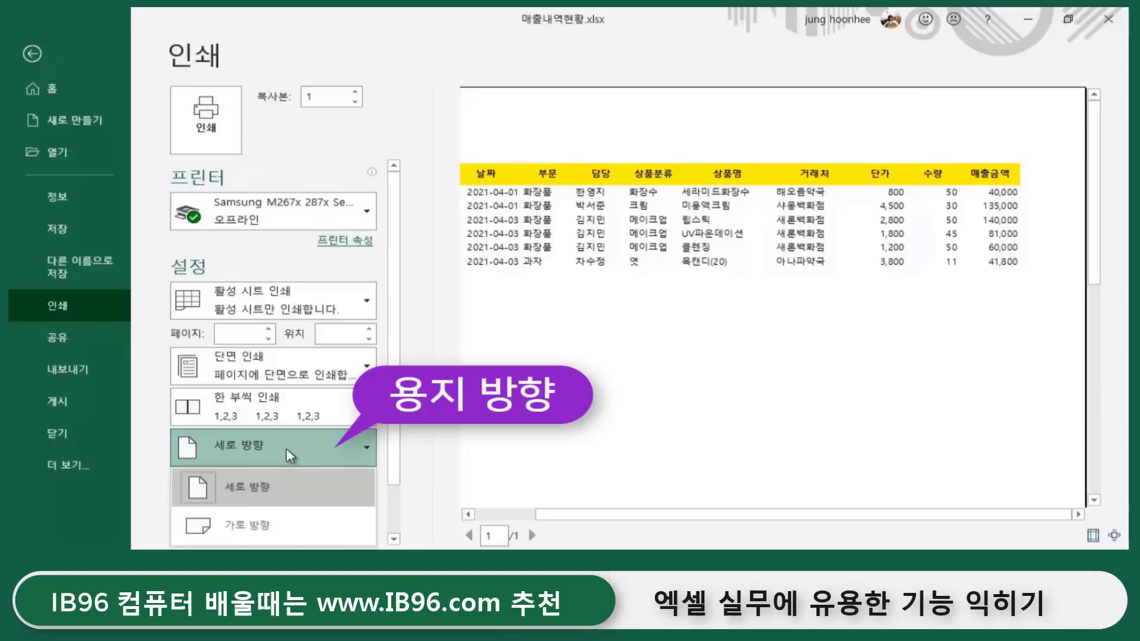
{"action": "left_click", "coordinate": [228, 526]}
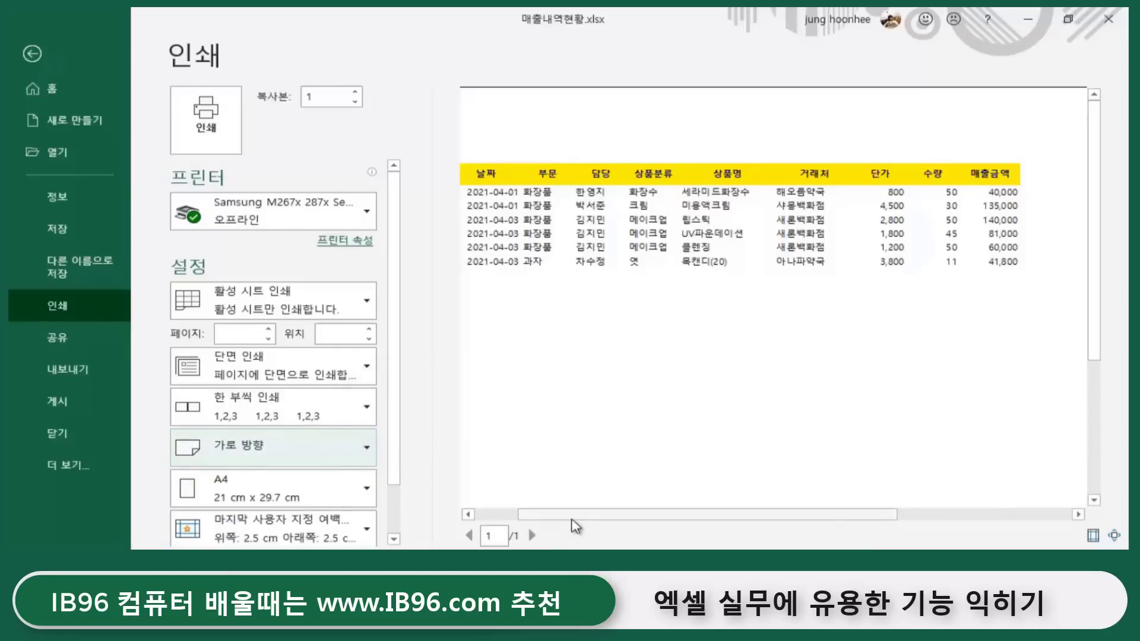
{"action": "mouse_move", "coordinate": [573, 517]}
{"action": "left_mouse_down"}
{"action": "mouse_move", "coordinate": [943, 515]}
{"action": "mouse_move", "coordinate": [571, 544]}
{"action": "left_mouse_up"}
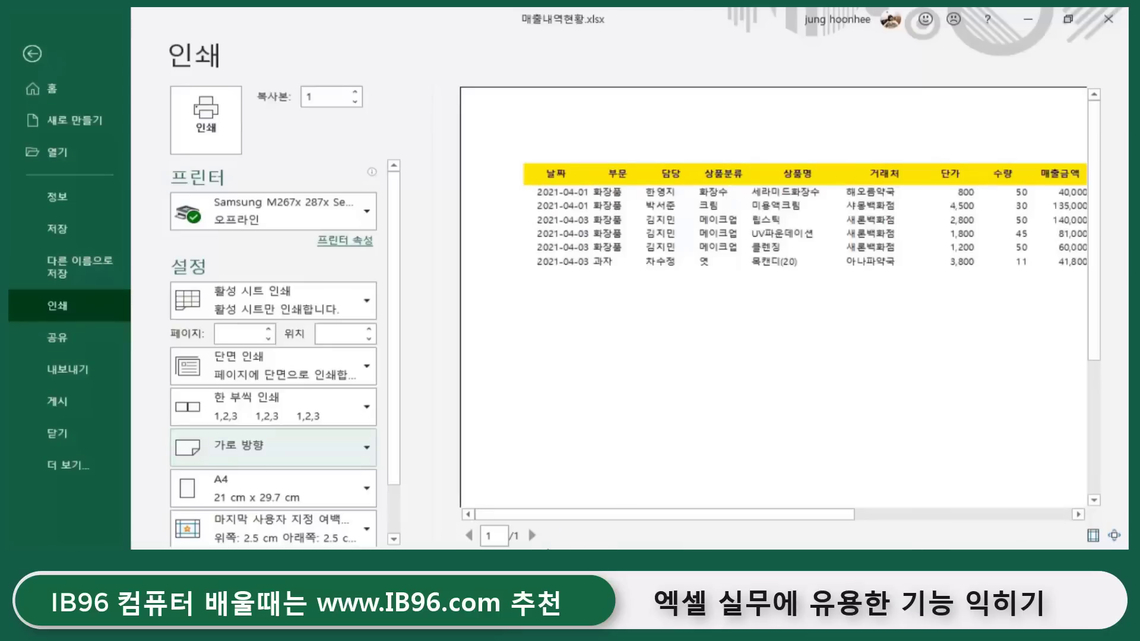
{"action": "left_click", "coordinate": [32, 55]}
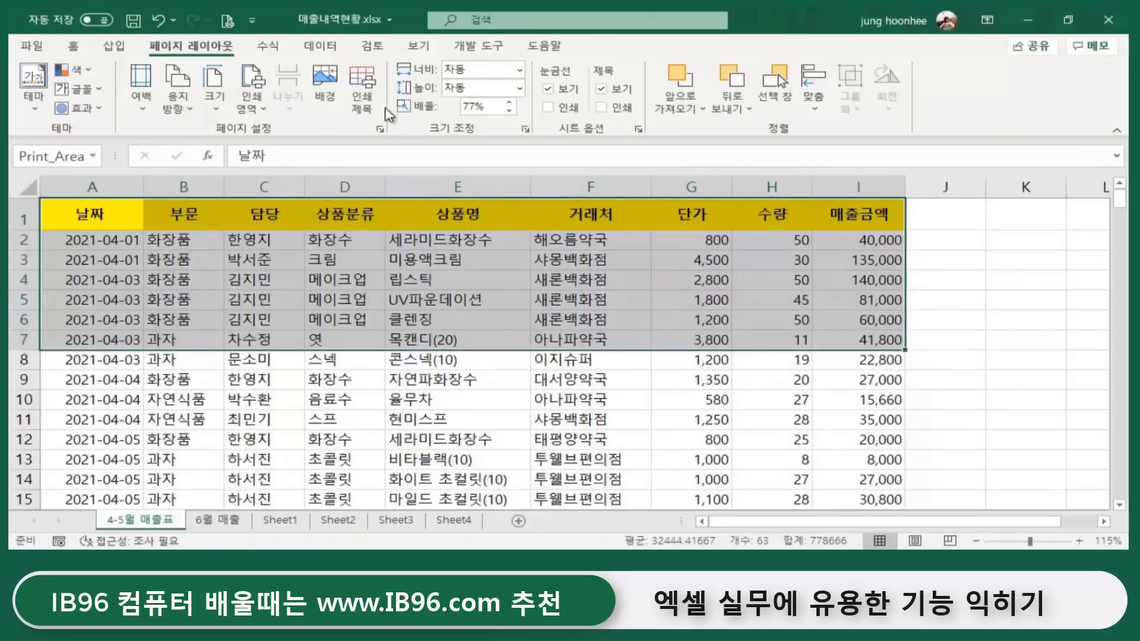
{"action": "left_click", "coordinate": [265, 111]}
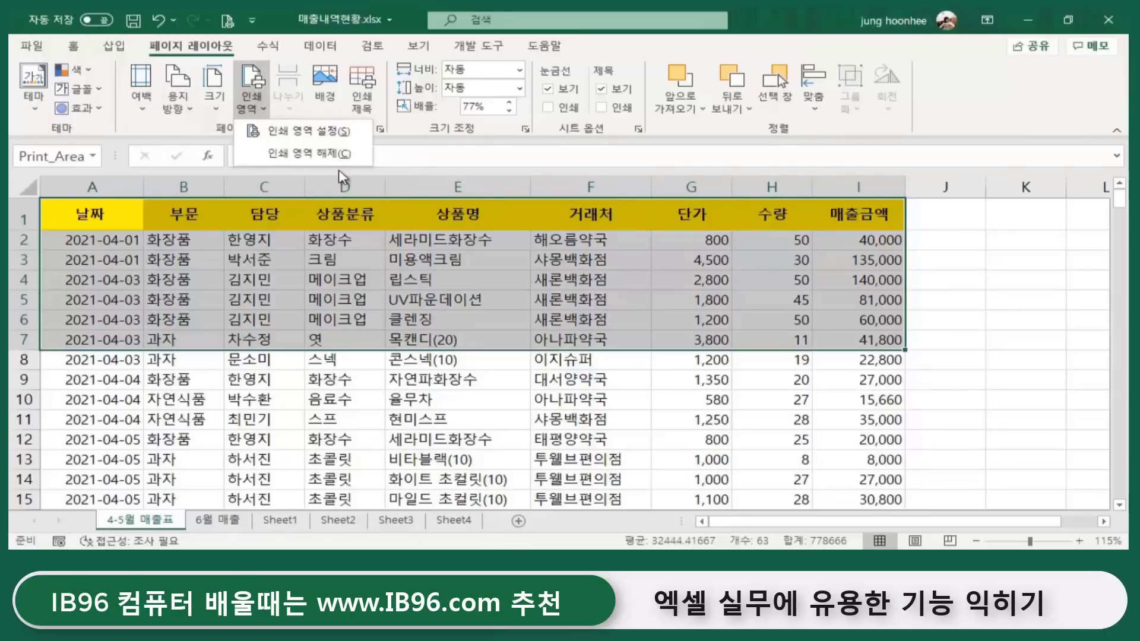
{"action": "left_click", "coordinate": [326, 153]}
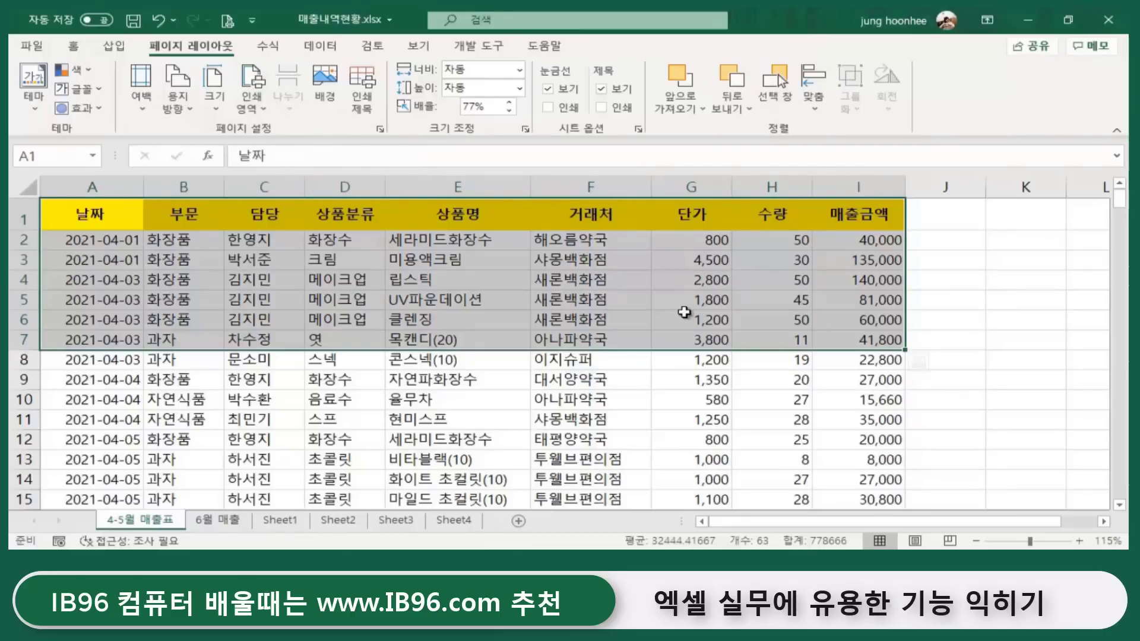
{"action": "left_click", "coordinate": [511, 399]}
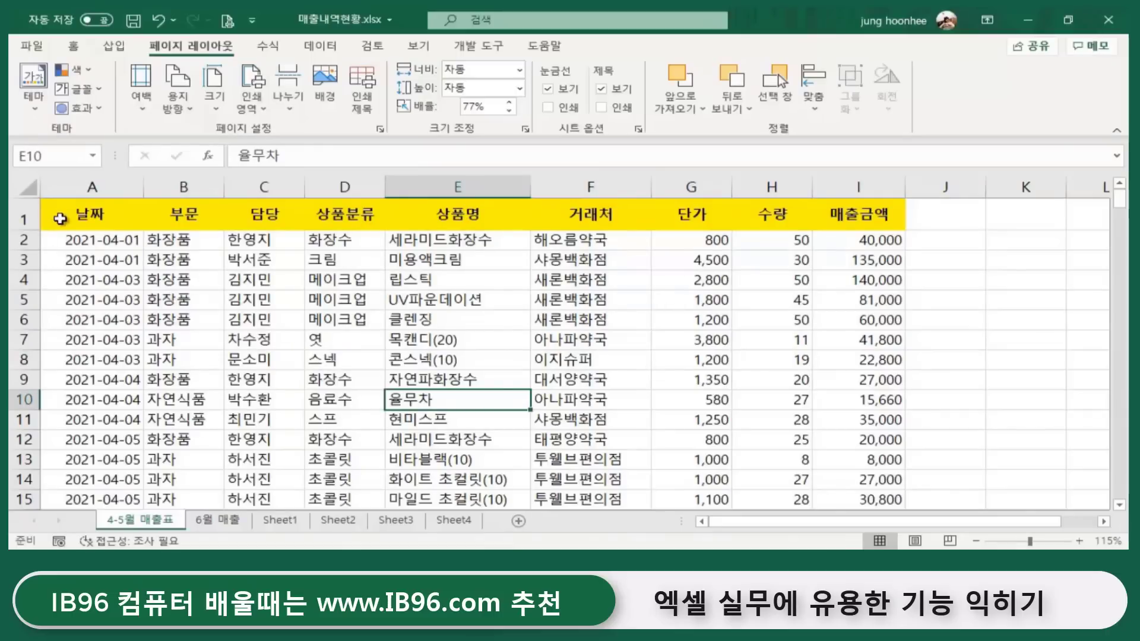
{"action": "left_click", "coordinate": [54, 218]}
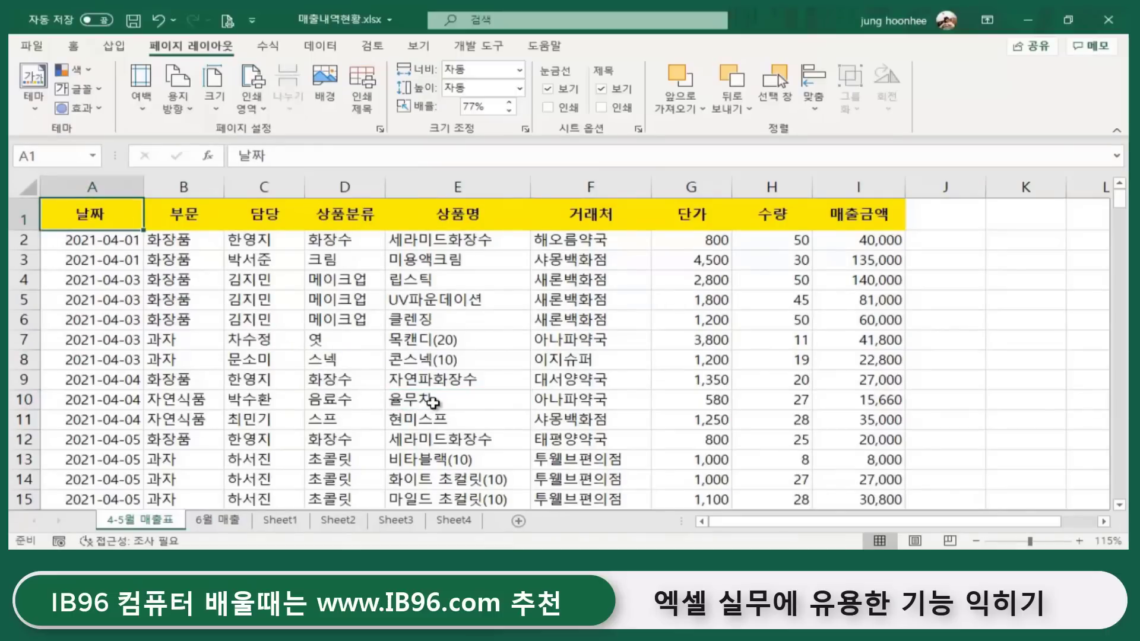
{"action": "left_click", "coordinate": [601, 400]}
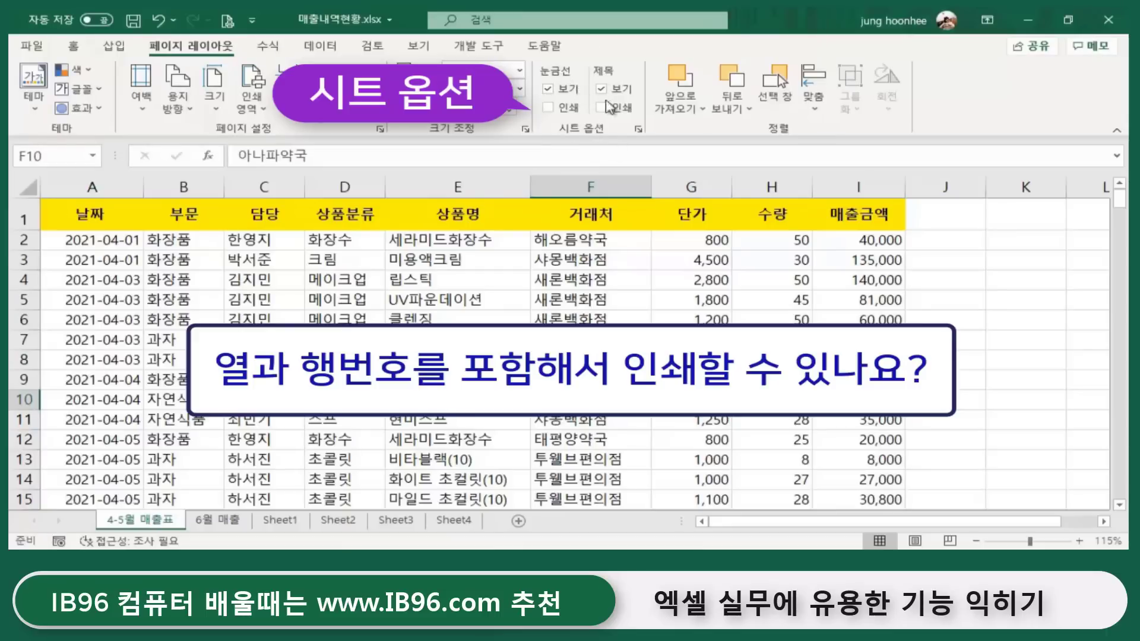
{"action": "left_click", "coordinate": [548, 108]}
{"action": "left_click", "coordinate": [602, 108]}
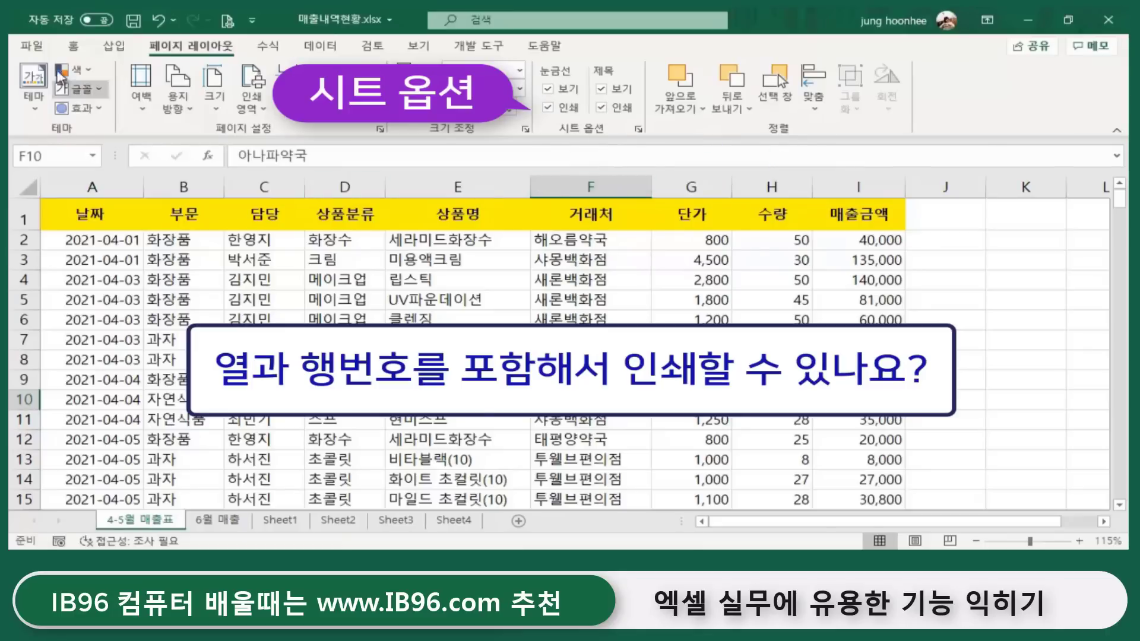
{"action": "key", "text": "ctrl+p"}
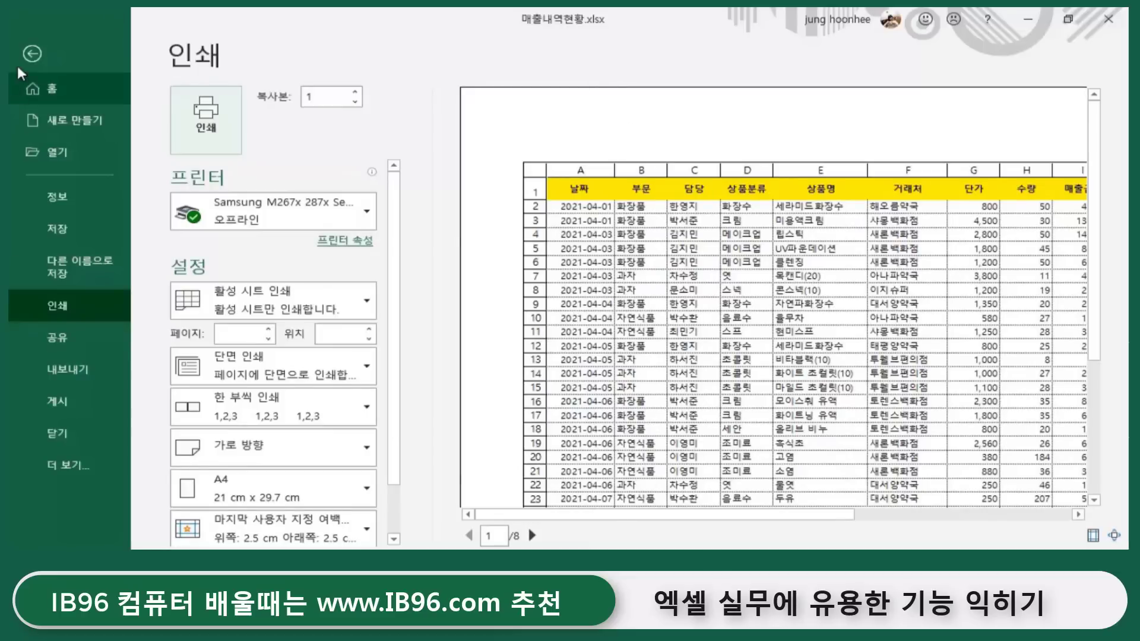
{"action": "left_click", "coordinate": [30, 53]}
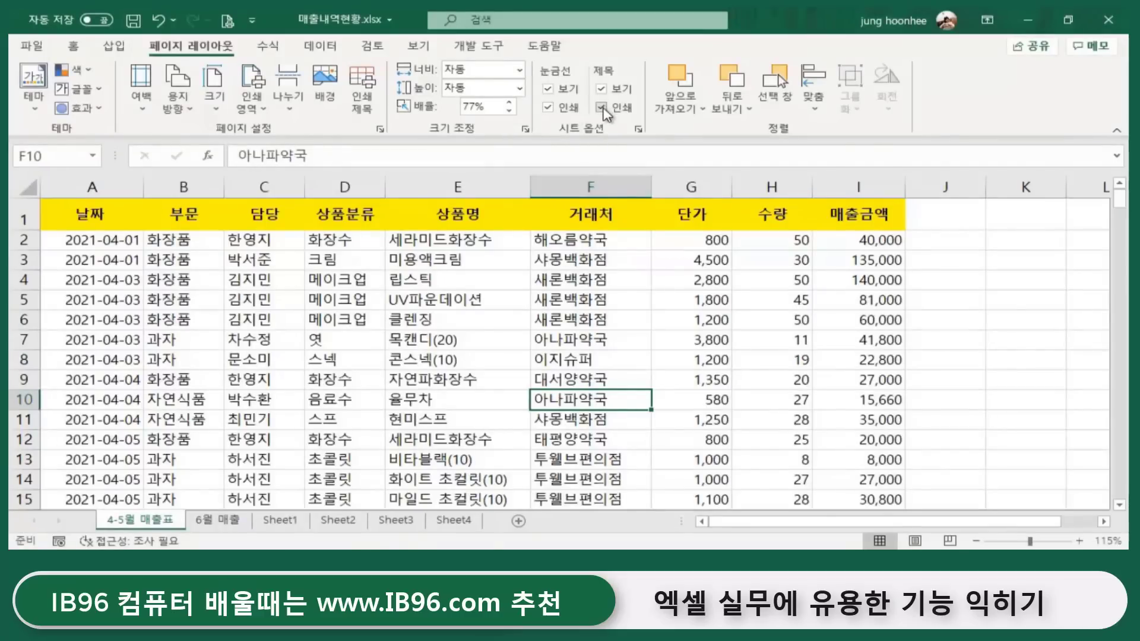
{"action": "left_click", "coordinate": [602, 108]}
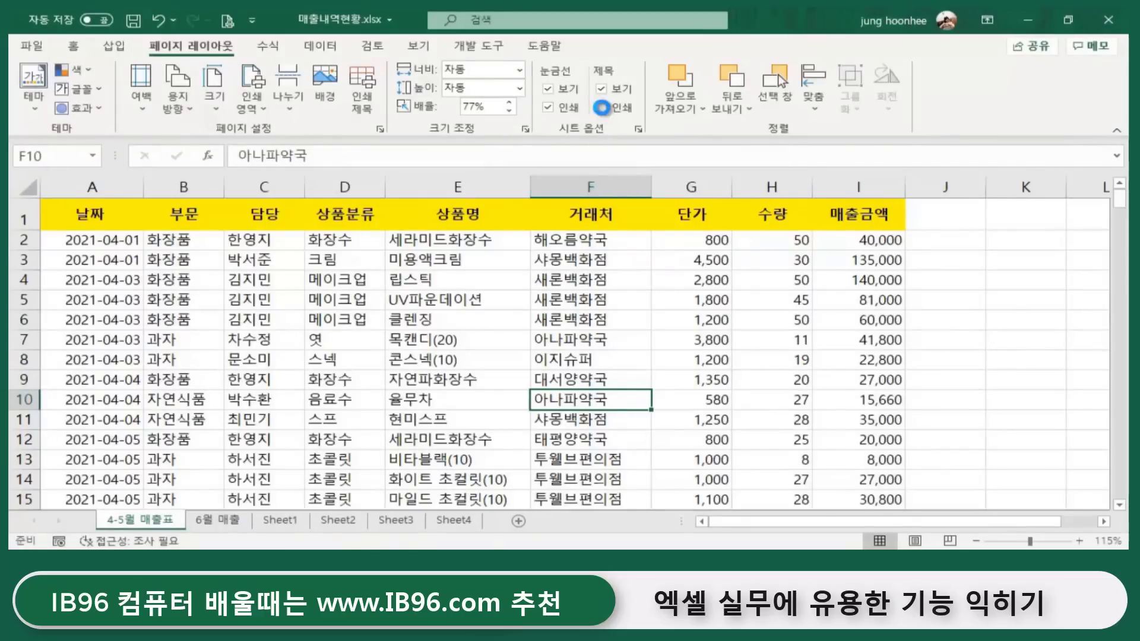
{"action": "left_click", "coordinate": [549, 110]}
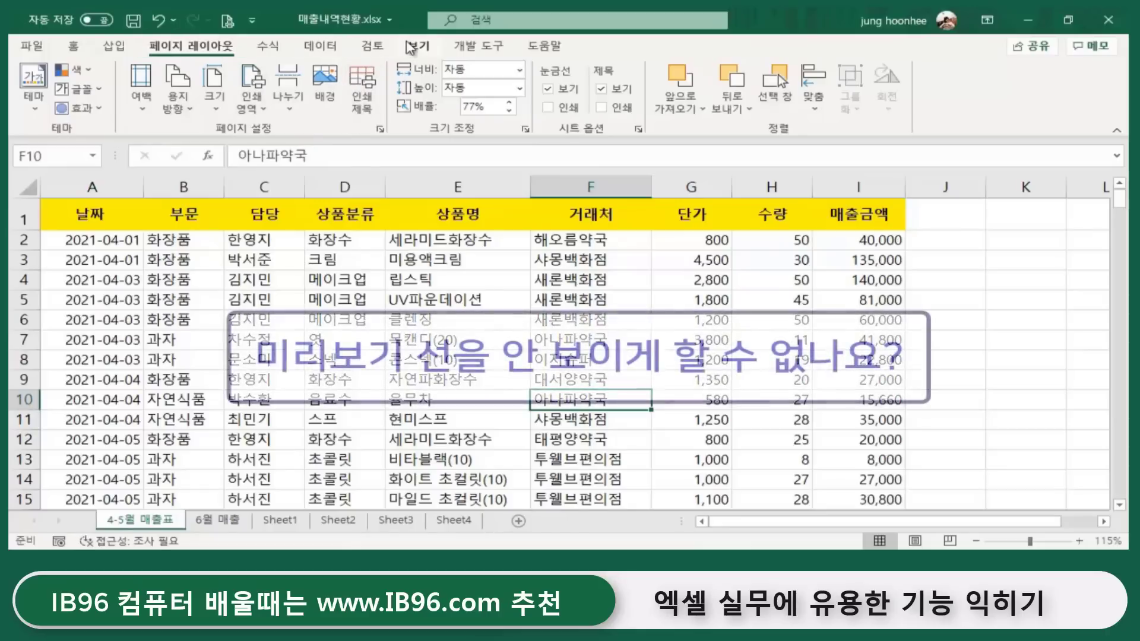
Bring up the View ribbon, scroll the sales table, and end with cell A1 selected.
{"action": "left_click", "coordinate": [415, 55]}
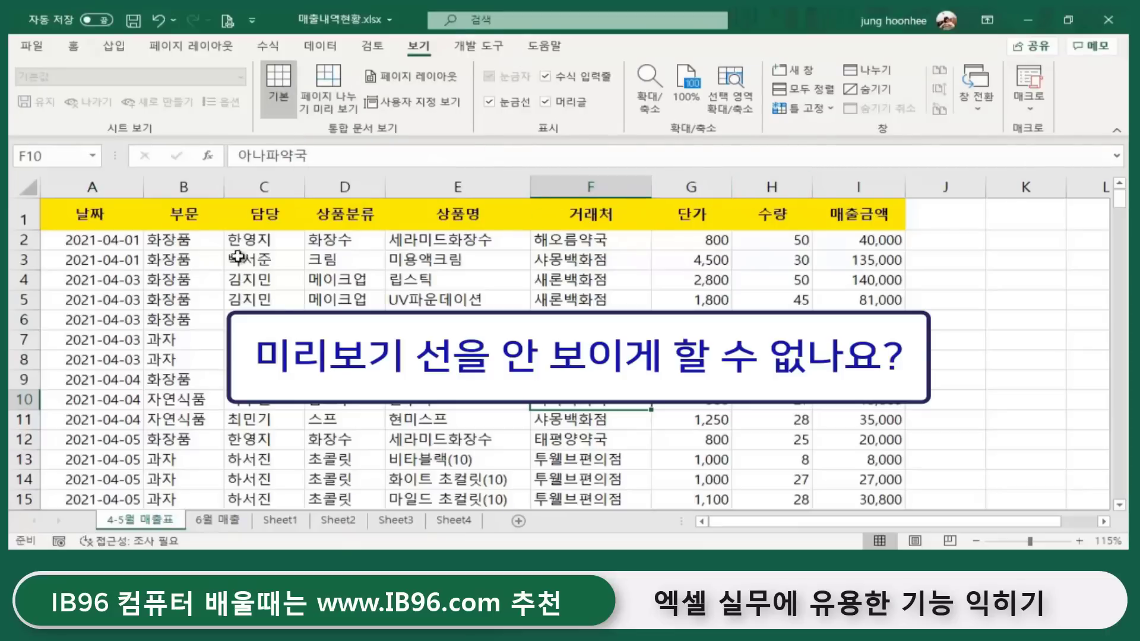
{"action": "scroll", "coordinate": [285, 302], "scroll_direction": "down", "scroll_amount": 2}
{"action": "scroll", "coordinate": [846, 412], "scroll_direction": "down", "scroll_amount": 2}
{"action": "scroll", "coordinate": [719, 220], "scroll_direction": "up", "scroll_amount": 2}
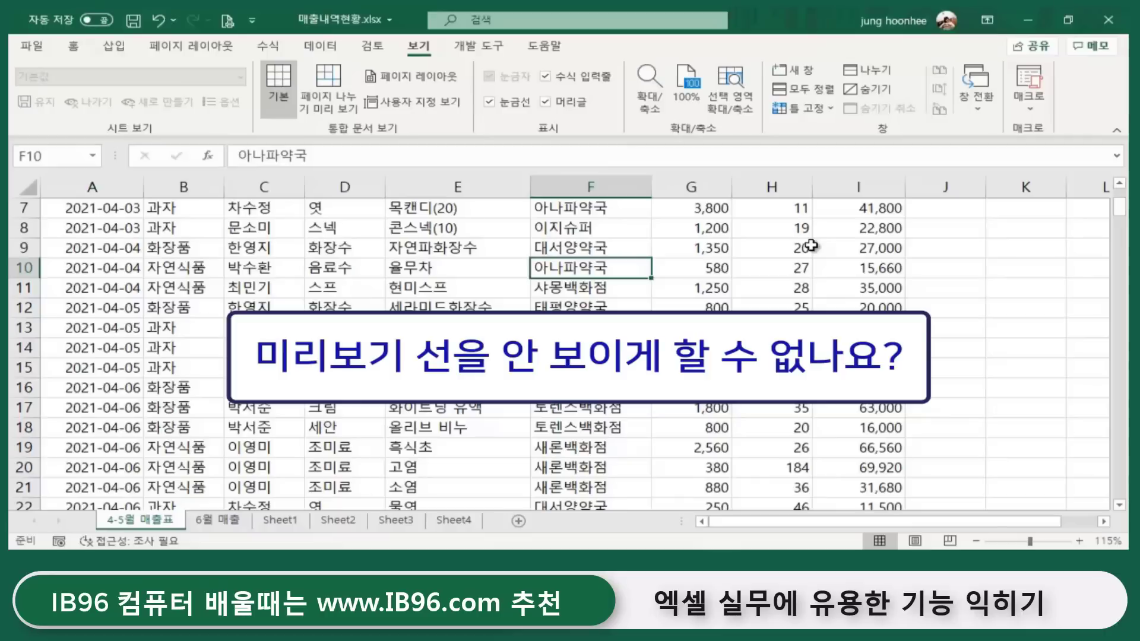
{"action": "scroll", "coordinate": [145, 280], "scroll_direction": "up", "scroll_amount": 2}
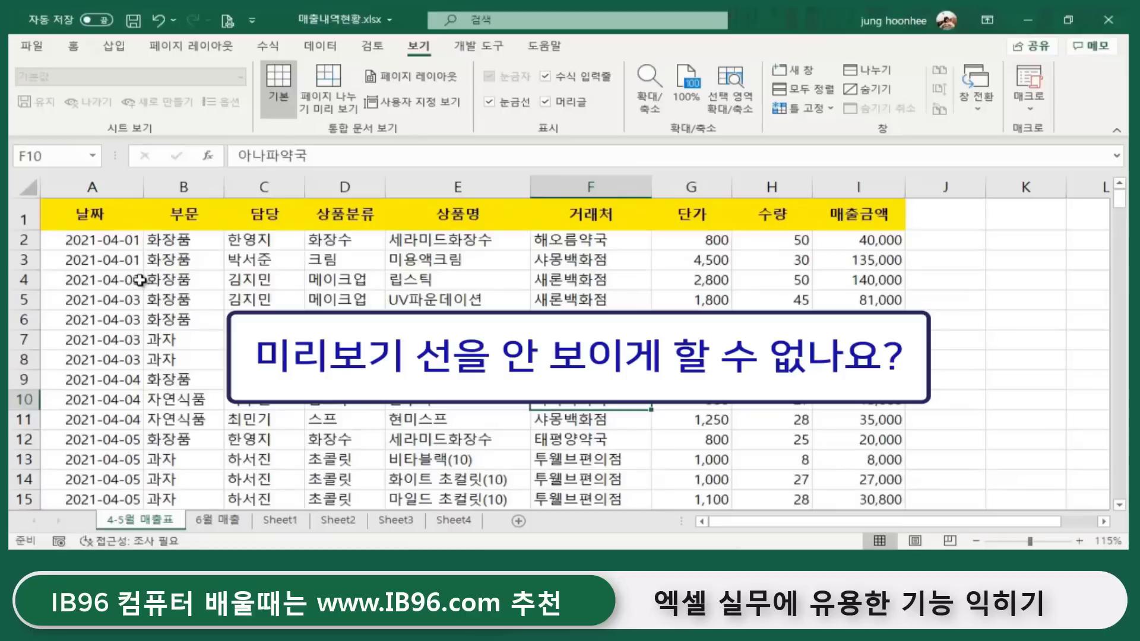
{"action": "left_click", "coordinate": [94, 223]}
{"action": "left_click", "coordinate": [184, 300]}
{"action": "left_click", "coordinate": [114, 220]}
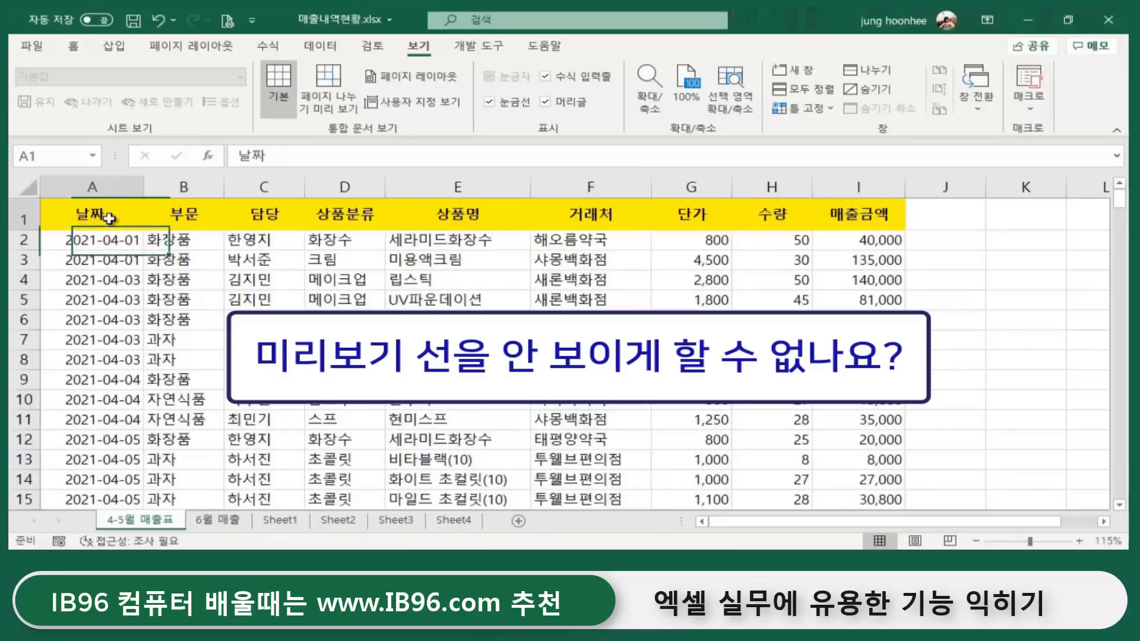
{"action": "left_click", "coordinate": [178, 215]}
{"action": "left_click", "coordinate": [111, 218]}
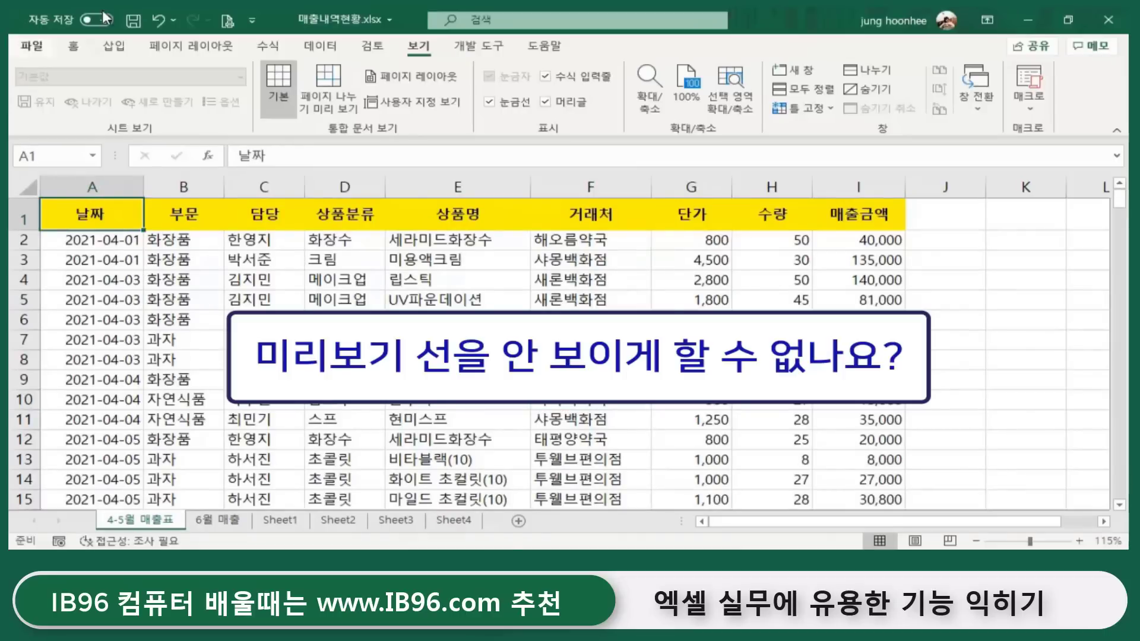
Open Excel Options at the Advanced settings page.
{"action": "left_click", "coordinate": [30, 48]}
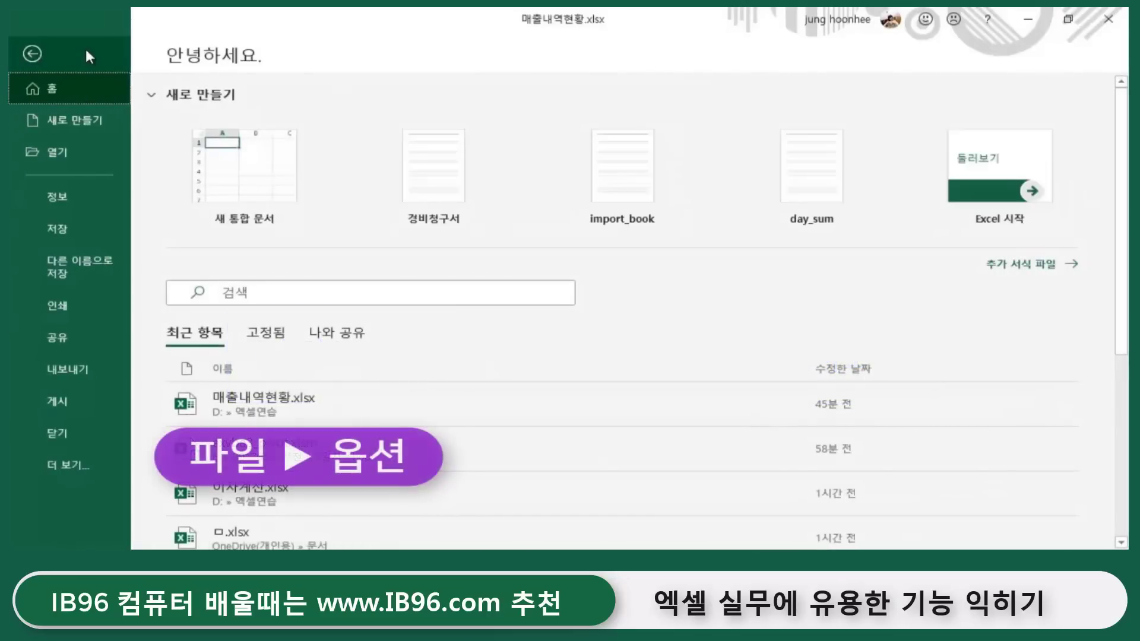
{"action": "left_click", "coordinate": [91, 466]}
{"action": "left_click", "coordinate": [173, 530]}
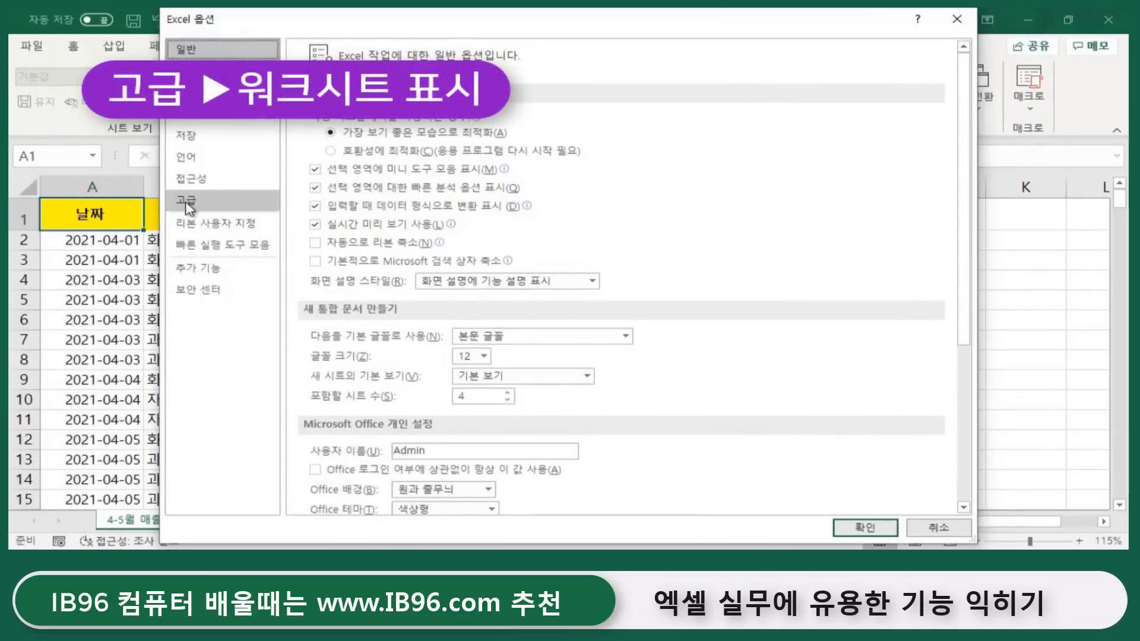
{"action": "left_click", "coordinate": [189, 208]}
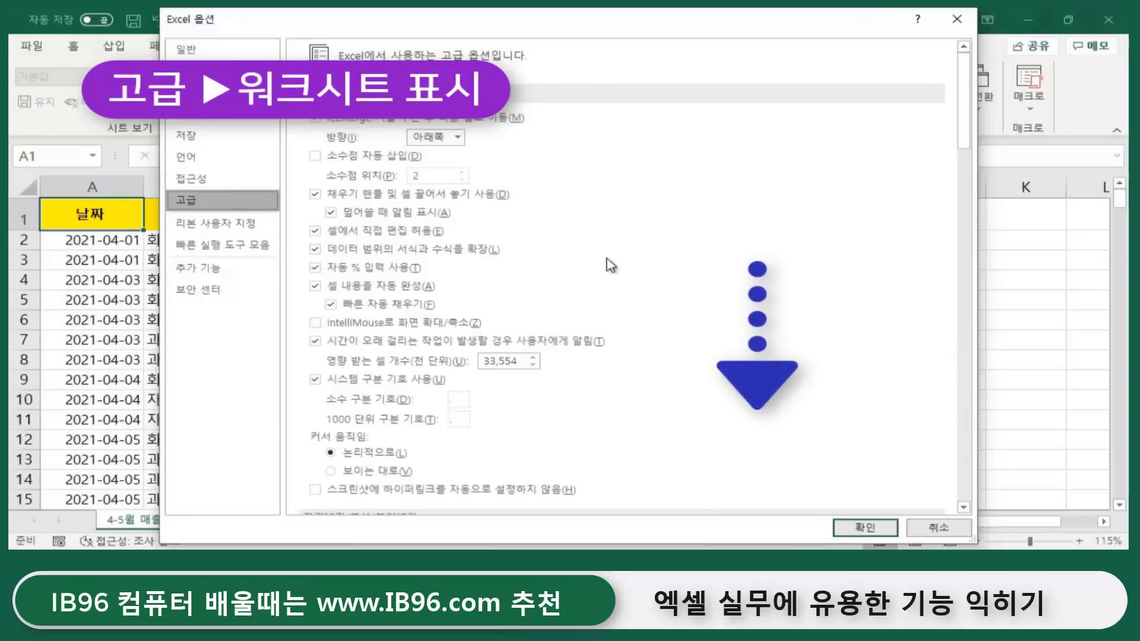
Untick Show page breaks for the 4-5월 매출표 sheet and confirm with OK.
{"action": "scroll", "coordinate": [668, 274], "scroll_direction": "down", "scroll_amount": 4}
{"action": "scroll", "coordinate": [670, 294], "scroll_direction": "down", "scroll_amount": 1}
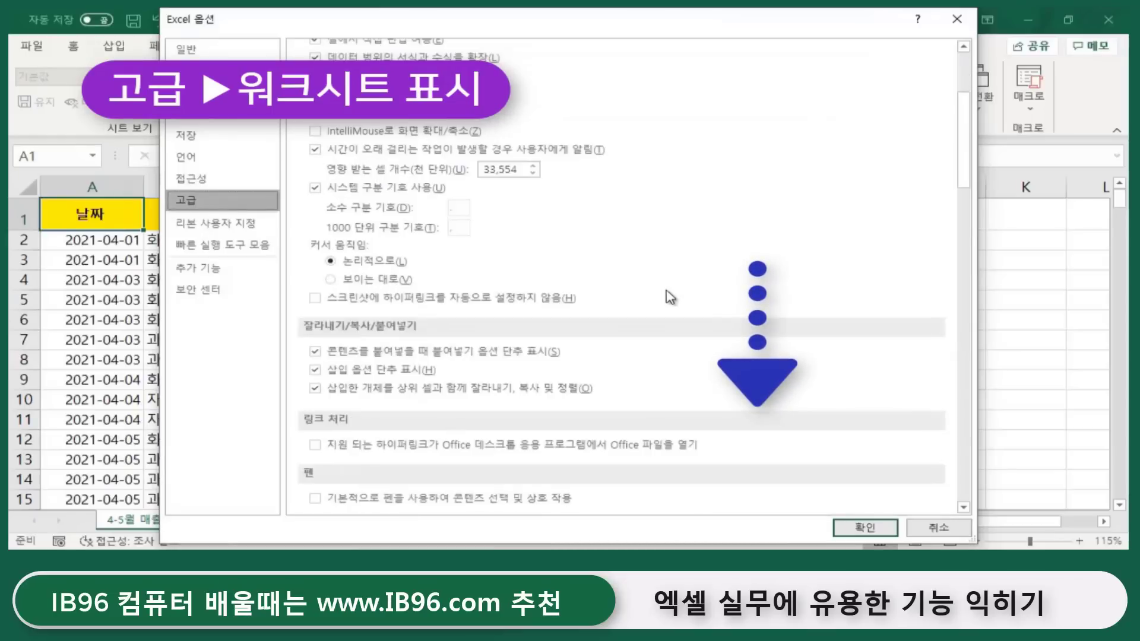
{"action": "scroll", "coordinate": [669, 296], "scroll_direction": "down", "scroll_amount": 5}
{"action": "scroll", "coordinate": [669, 300], "scroll_direction": "down", "scroll_amount": 3}
{"action": "scroll", "coordinate": [671, 302], "scroll_direction": "down", "scroll_amount": 5}
{"action": "scroll", "coordinate": [671, 304], "scroll_direction": "down", "scroll_amount": 2}
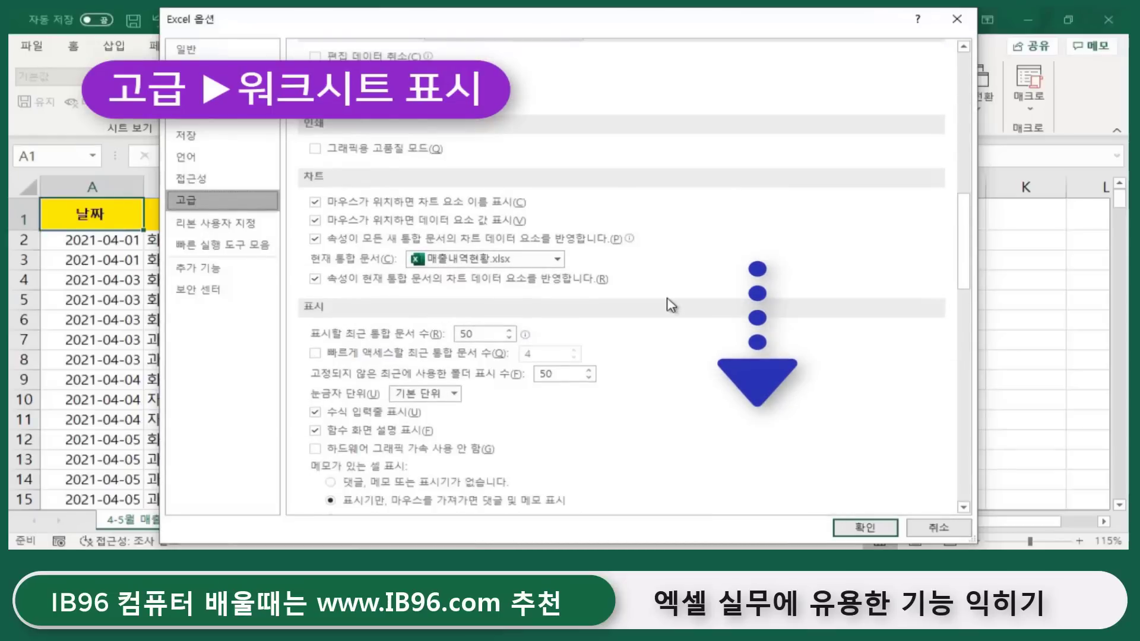
{"action": "scroll", "coordinate": [671, 305], "scroll_direction": "down", "scroll_amount": 7}
{"action": "scroll", "coordinate": [653, 304], "scroll_direction": "down", "scroll_amount": 1}
{"action": "scroll", "coordinate": [636, 304], "scroll_direction": "down", "scroll_amount": 1}
{"action": "scroll", "coordinate": [624, 304], "scroll_direction": "down", "scroll_amount": 1}
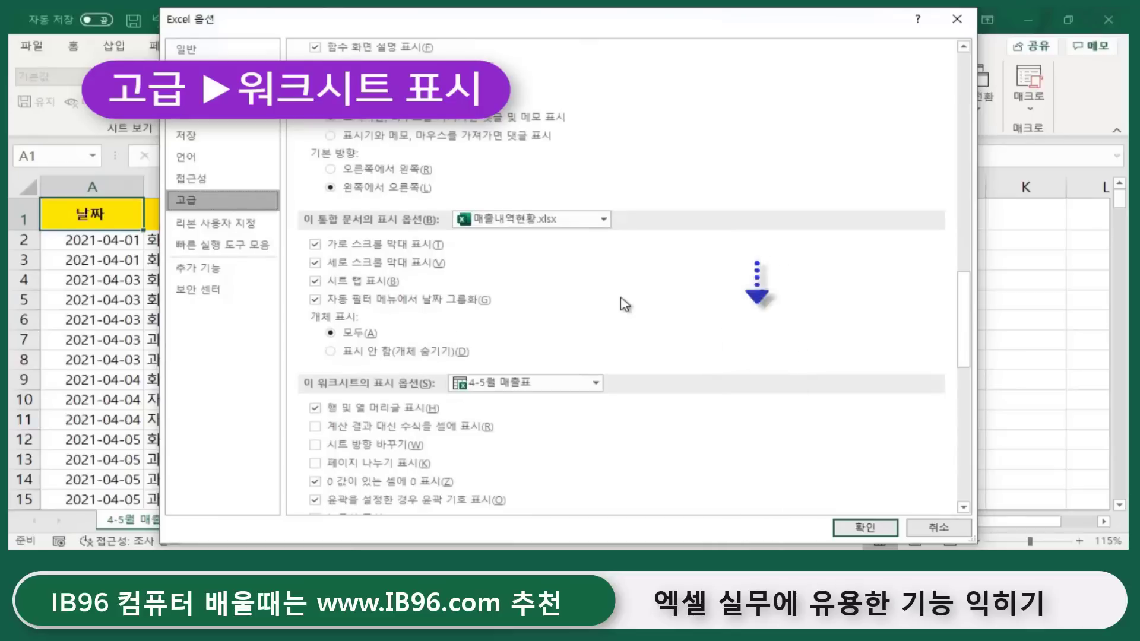
{"action": "scroll", "coordinate": [621, 300], "scroll_direction": "down", "scroll_amount": 2}
{"action": "scroll", "coordinate": [660, 293], "scroll_direction": "down", "scroll_amount": 1}
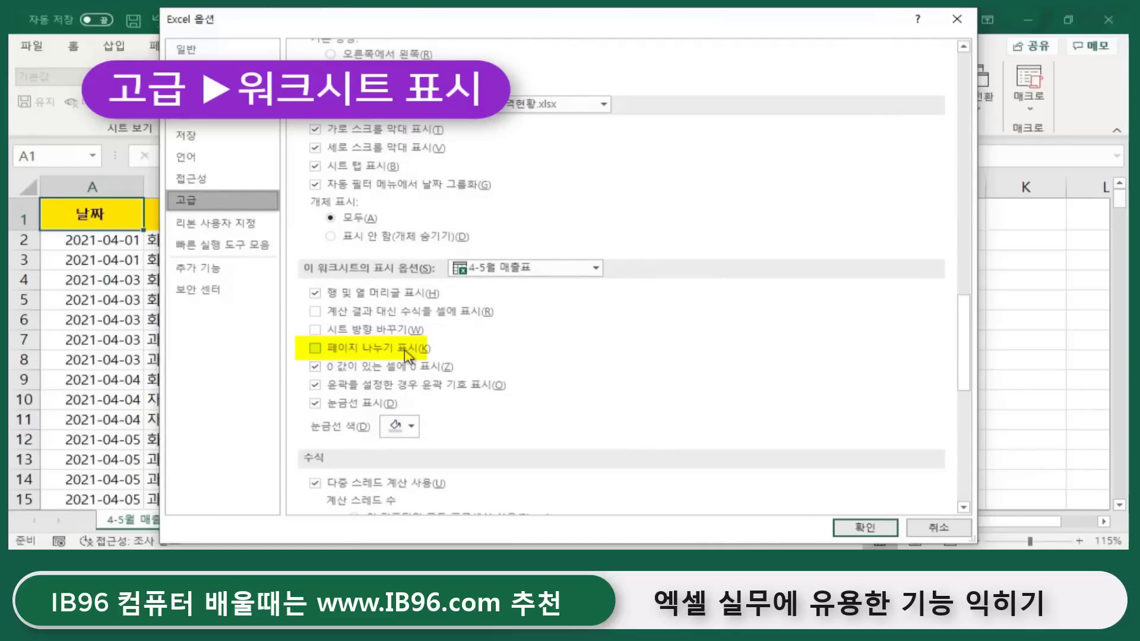
{"action": "left_click", "coordinate": [315, 351]}
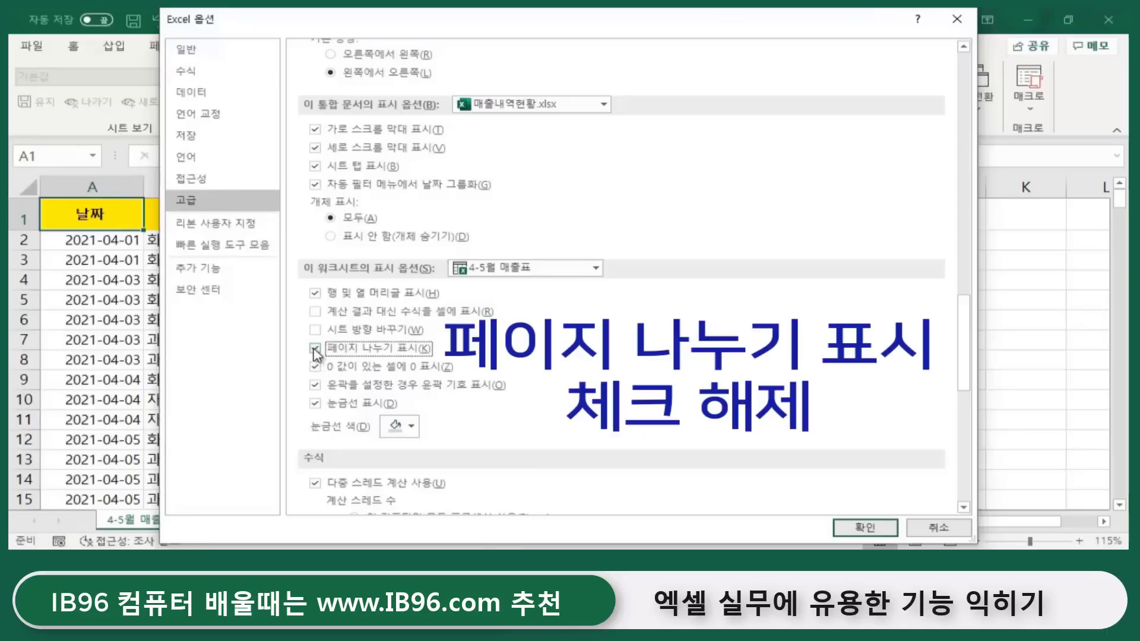
{"action": "left_click", "coordinate": [316, 350]}
{"action": "left_click", "coordinate": [865, 527]}
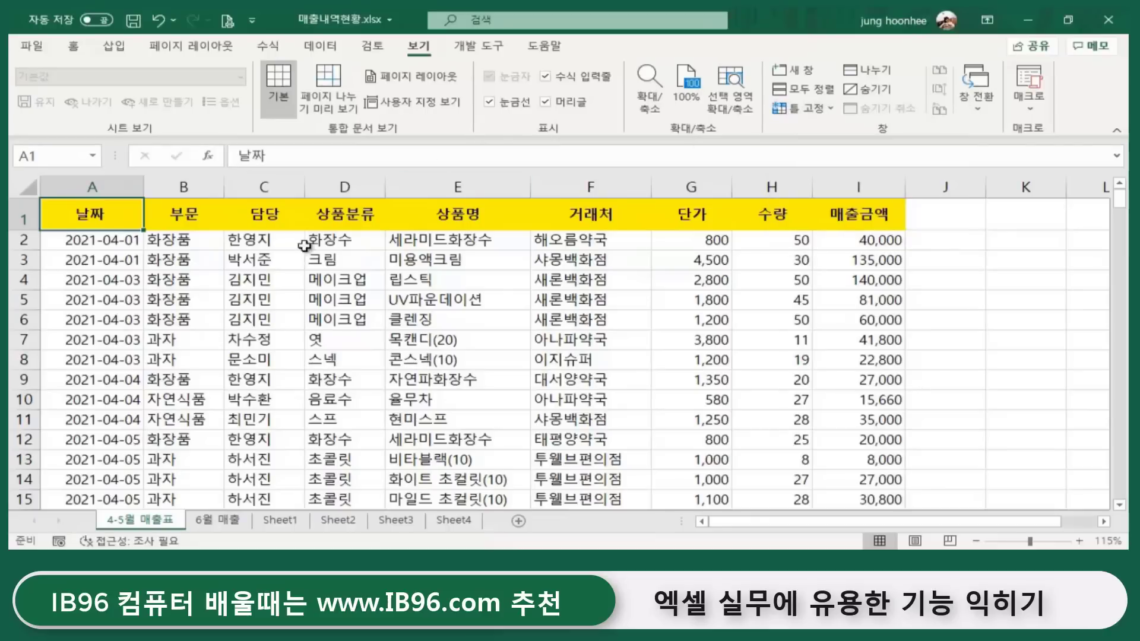
{"action": "left_click", "coordinate": [205, 217]}
{"action": "left_click", "coordinate": [311, 218]}
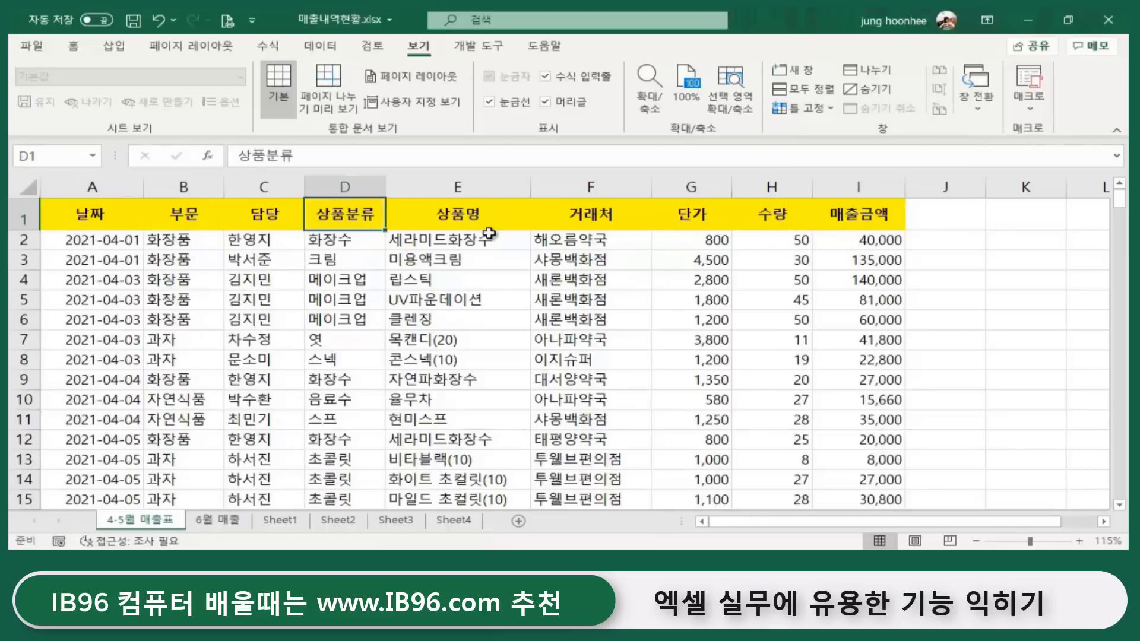
{"action": "left_click", "coordinate": [390, 320]}
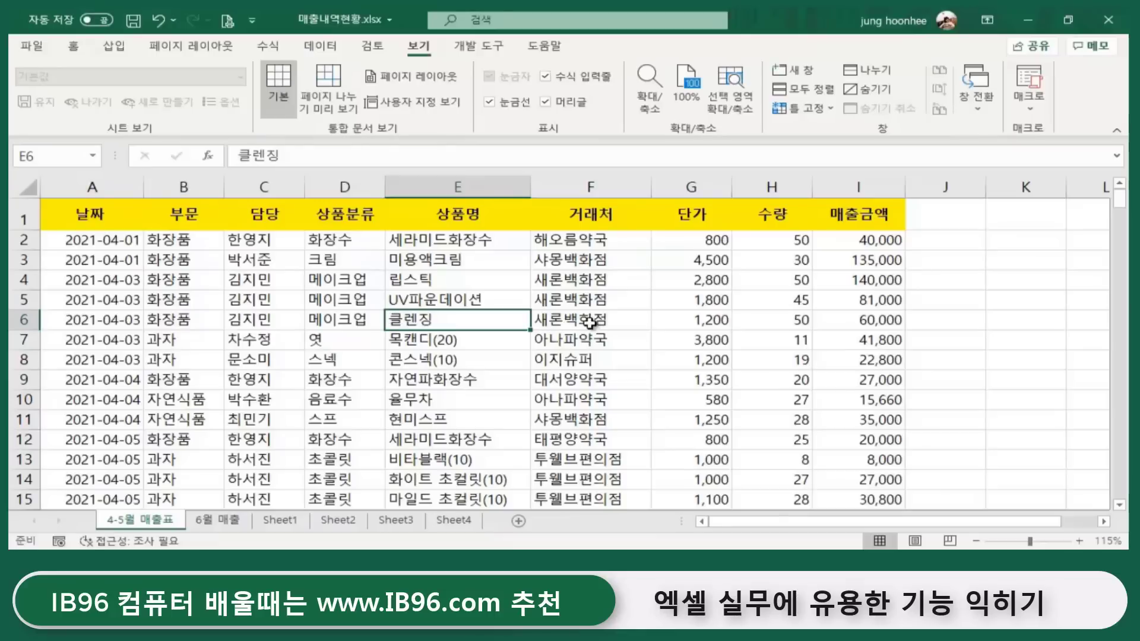
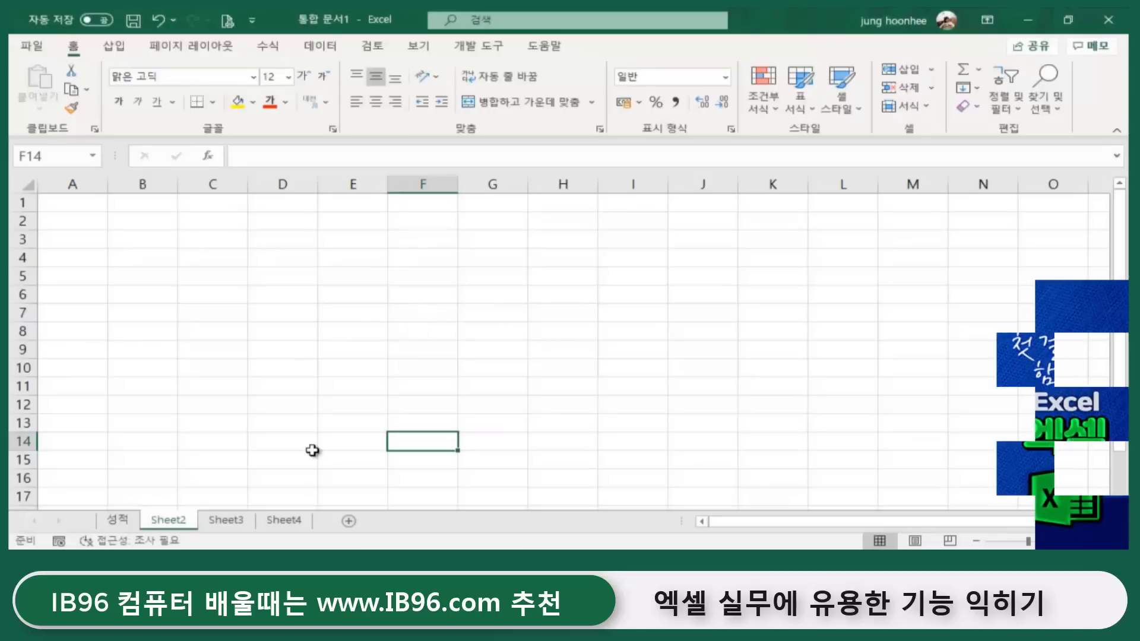
Look over the scores in column D of the 성적 score table.
{"action": "left_click", "coordinate": [326, 383]}
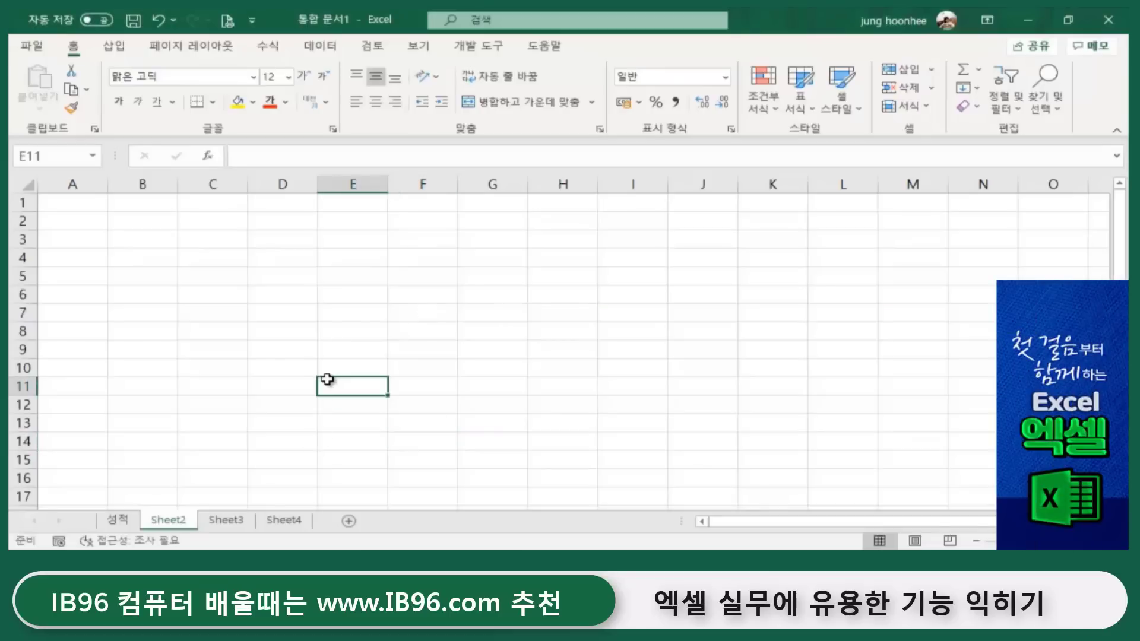
{"action": "left_click", "coordinate": [121, 521]}
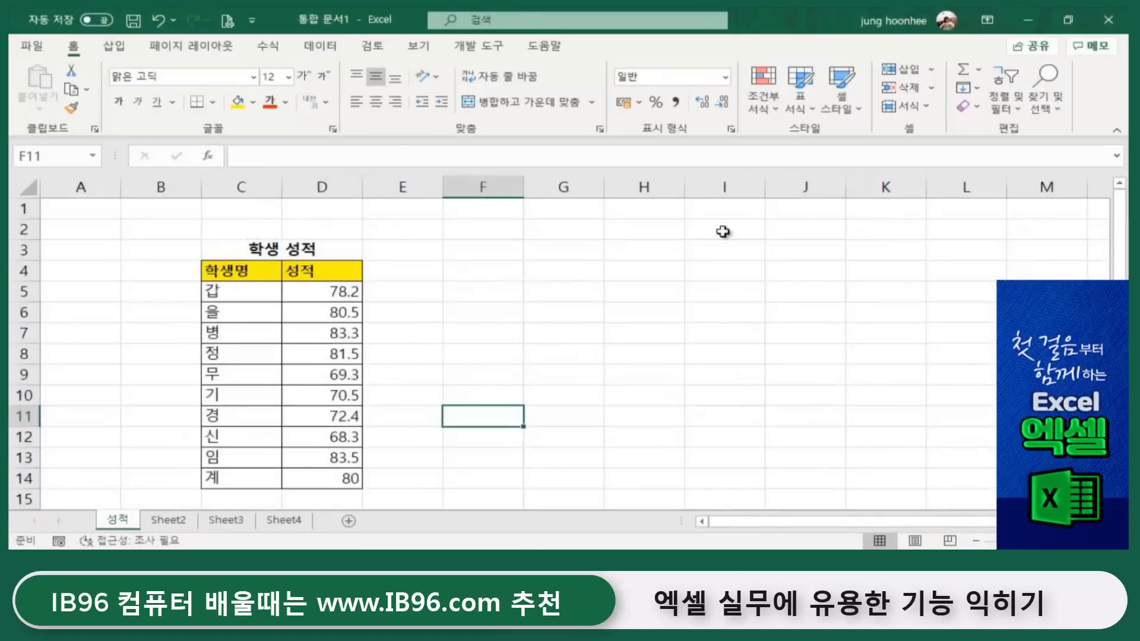
{"action": "left_click", "coordinate": [724, 347]}
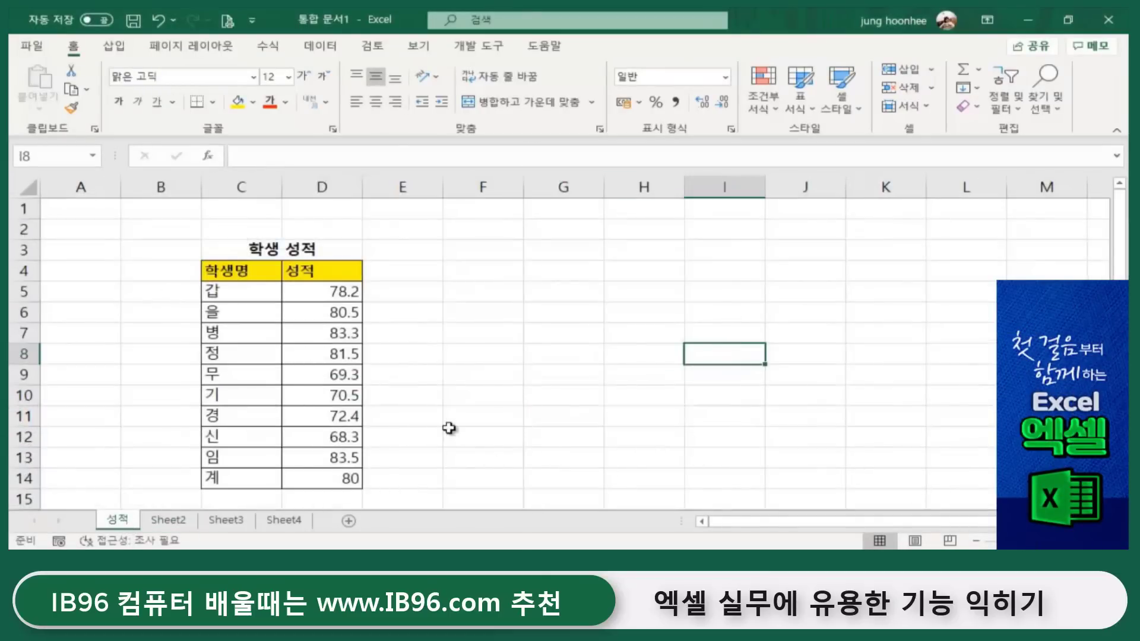
{"action": "scroll", "coordinate": [449, 428], "scroll_direction": "up", "scroll_amount": 1, "text": "ctrl"}
{"action": "scroll", "coordinate": [555, 387], "scroll_direction": "down", "scroll_amount": 1}
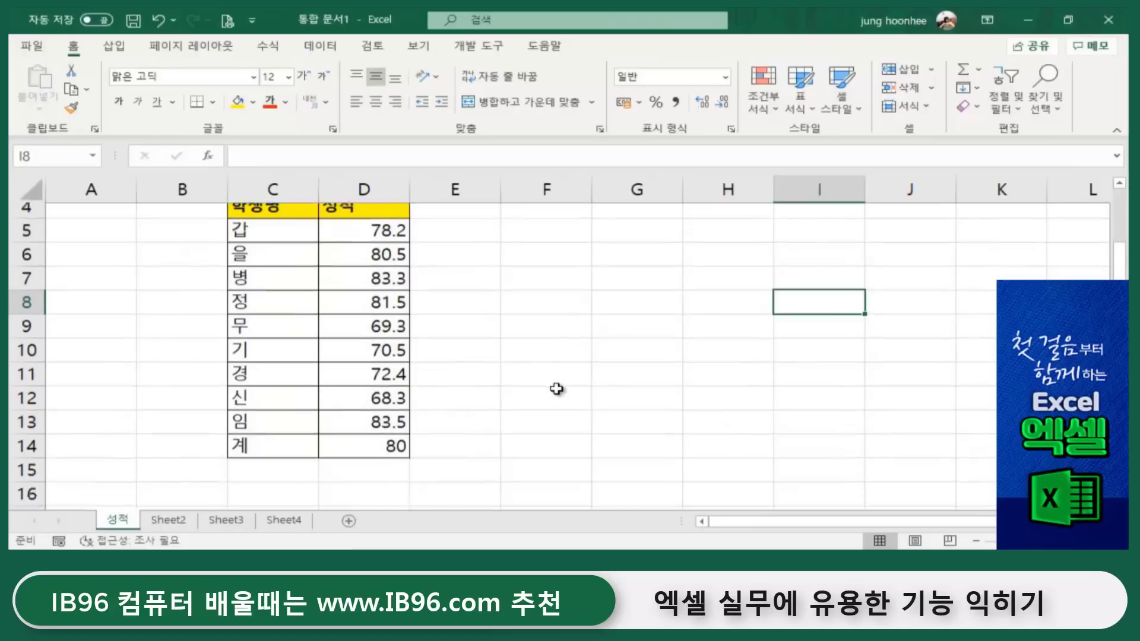
{"action": "scroll", "coordinate": [534, 421], "scroll_direction": "down", "scroll_amount": 1}
{"action": "scroll", "coordinate": [512, 454], "scroll_direction": "up", "scroll_amount": 1}
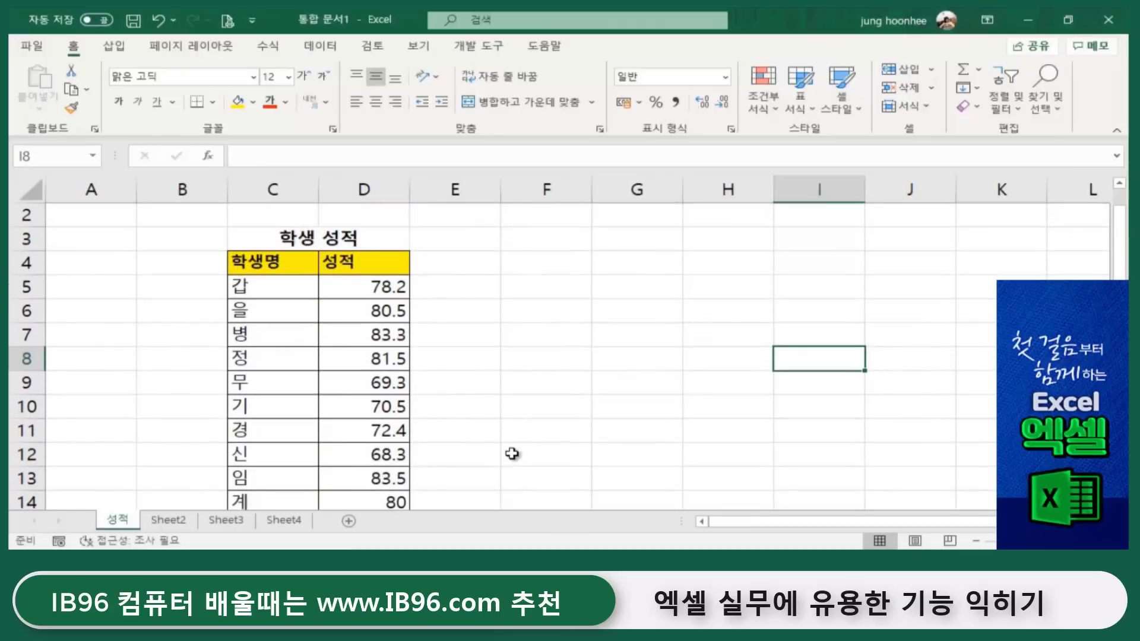
{"action": "left_click", "coordinate": [534, 432]}
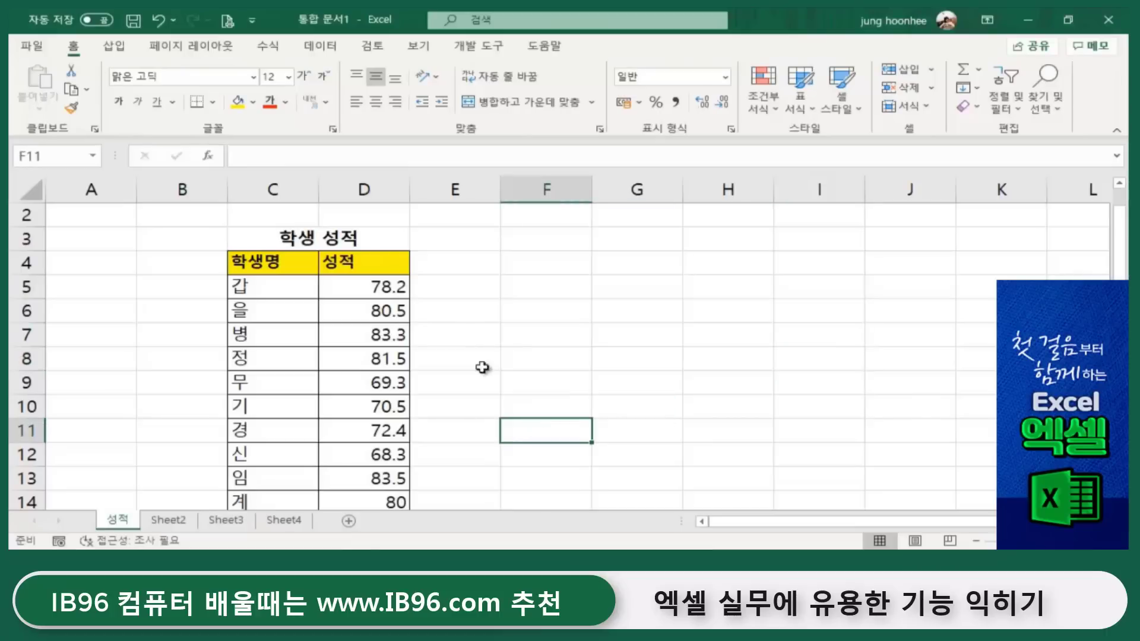
{"action": "left_click", "coordinate": [378, 290]}
{"action": "left_click", "coordinate": [374, 334]}
{"action": "left_click", "coordinate": [369, 383]}
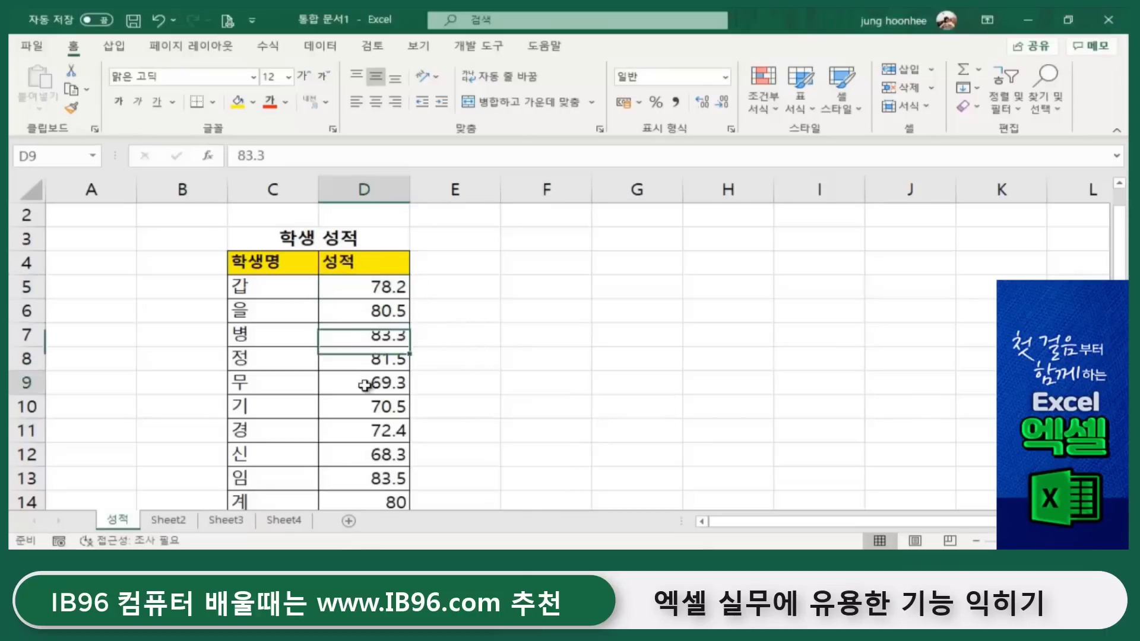
{"action": "scroll", "coordinate": [279, 410], "scroll_direction": "down", "scroll_amount": 4}
{"action": "scroll", "coordinate": [280, 410], "scroll_direction": "up", "scroll_amount": 4}
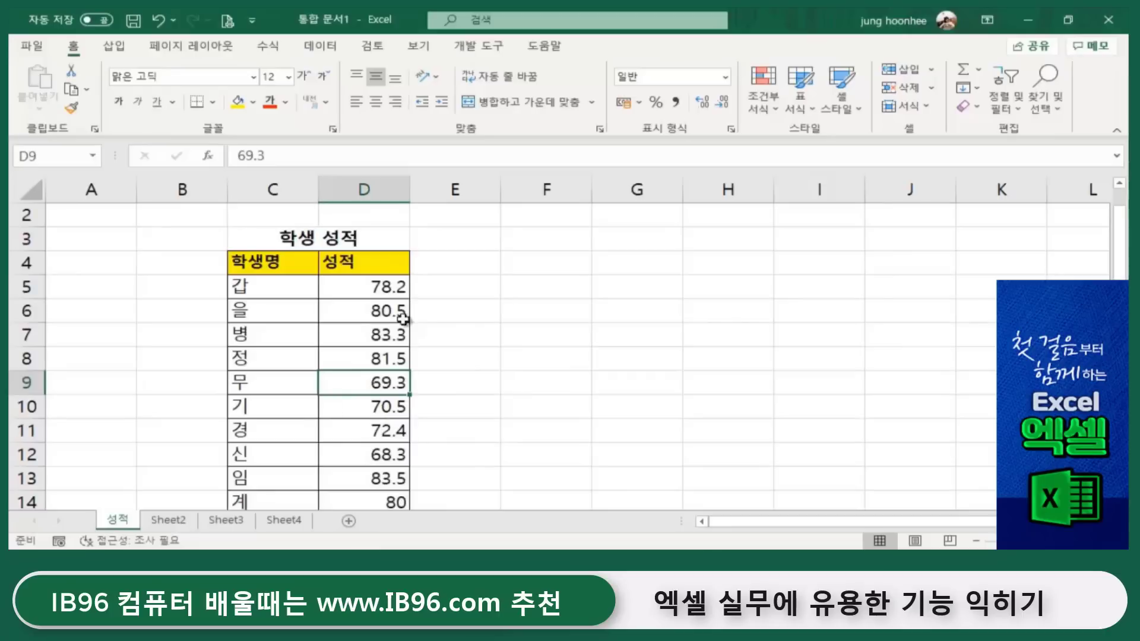
Step through the column D scores from 78.2 down to the 계 row's 80.
{"action": "left_click", "coordinate": [370, 290]}
{"action": "left_click", "coordinate": [368, 348]}
{"action": "left_click", "coordinate": [373, 407]}
{"action": "left_click", "coordinate": [383, 454]}
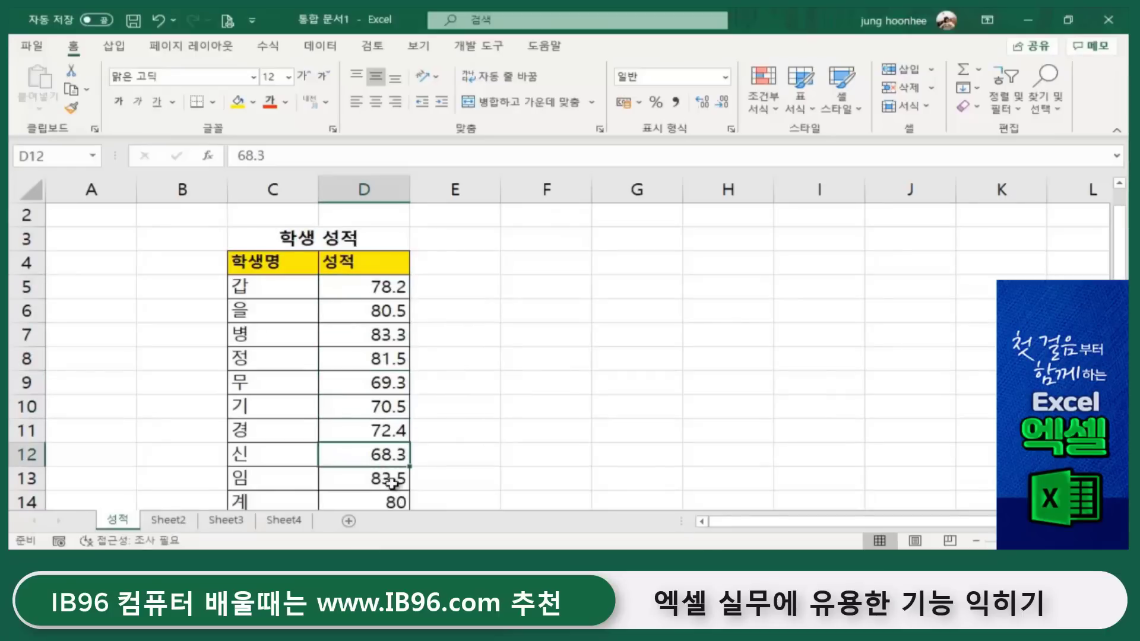
{"action": "left_click", "coordinate": [395, 480]}
{"action": "left_click", "coordinate": [396, 503]}
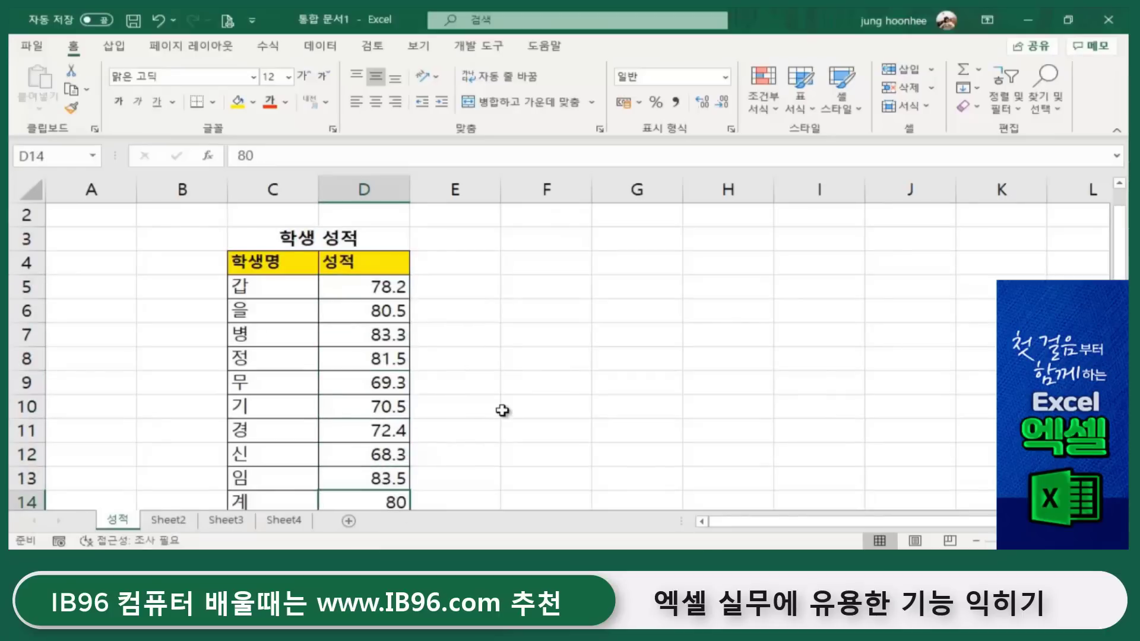
{"action": "scroll", "coordinate": [502, 410], "scroll_direction": "down", "scroll_amount": 1}
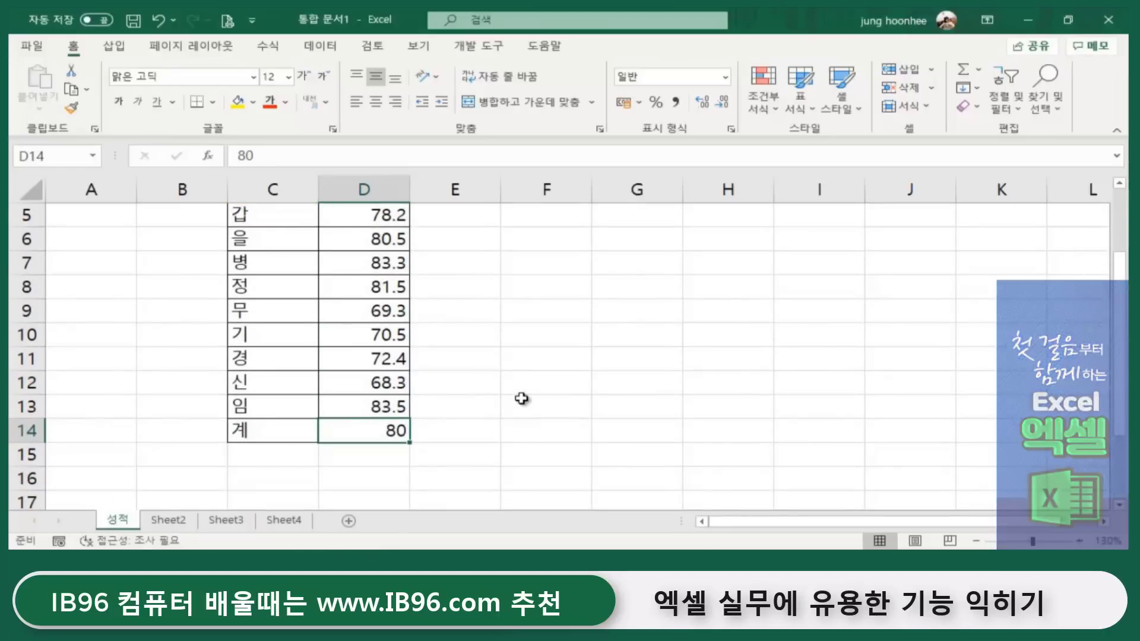
{"action": "scroll", "coordinate": [521, 399], "scroll_direction": "up", "scroll_amount": 2}
Glance at the empty Sheet2, then come back to the 성적 score table.
{"action": "left_click", "coordinate": [585, 428]}
{"action": "left_click", "coordinate": [638, 309]}
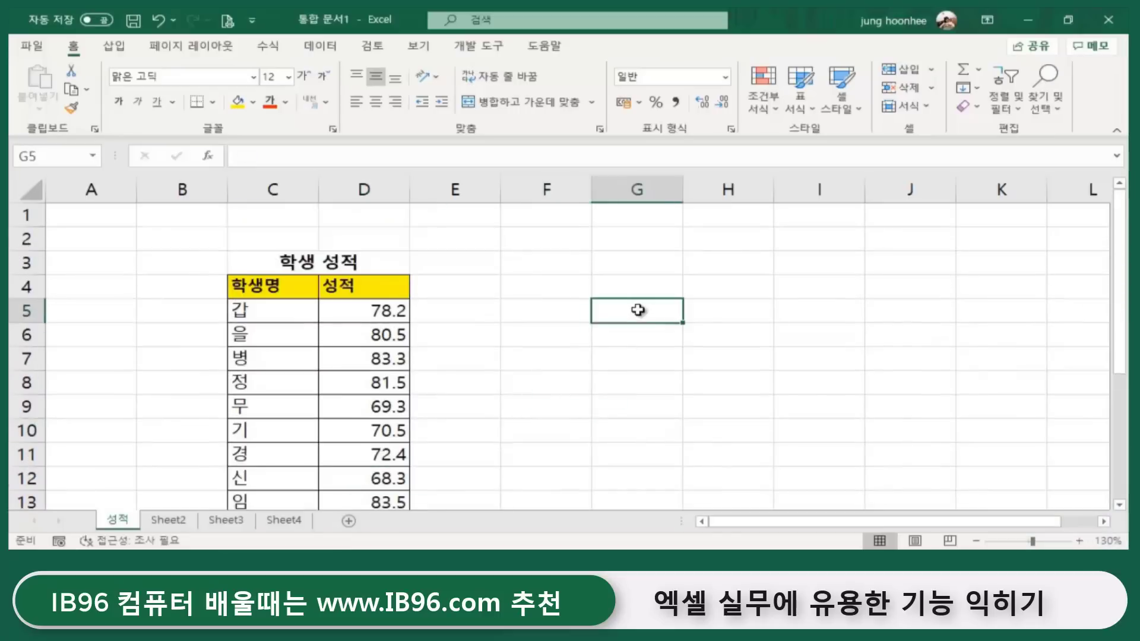
{"action": "left_click", "coordinate": [558, 336]}
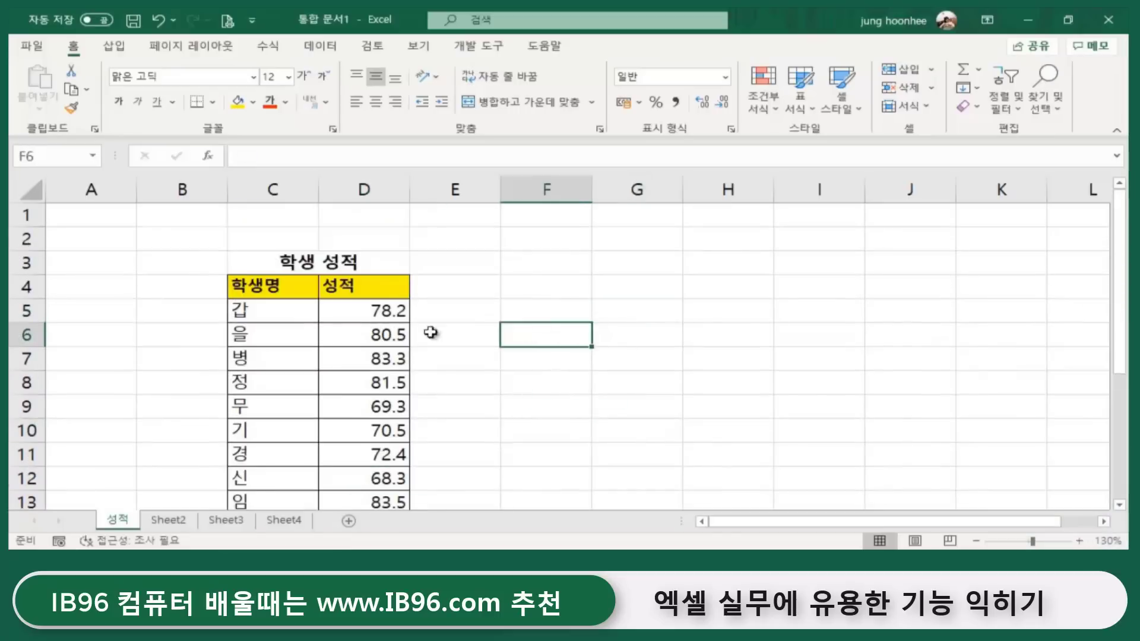
{"action": "left_click", "coordinate": [176, 519]}
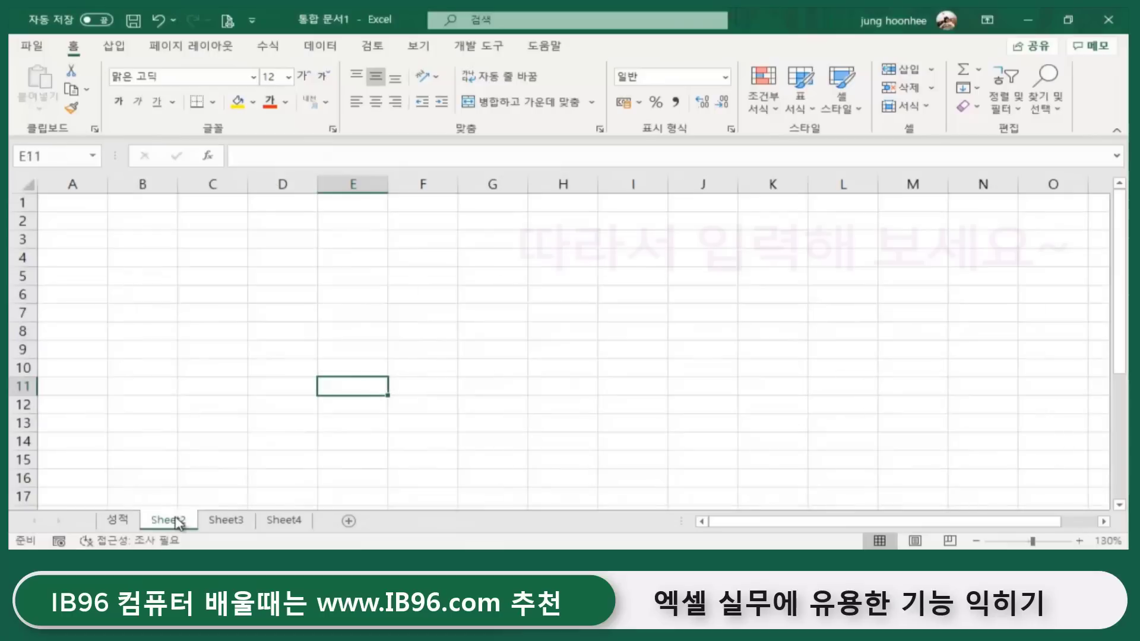
{"action": "left_click", "coordinate": [117, 520]}
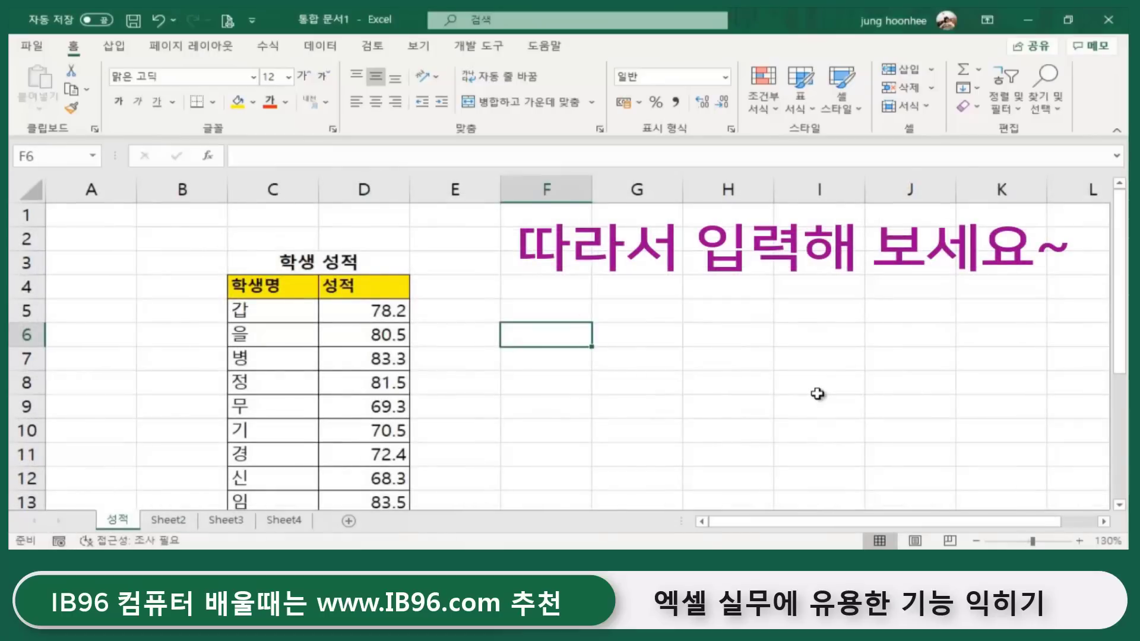
{"action": "scroll", "coordinate": [336, 354], "scroll_direction": "down", "scroll_amount": 2}
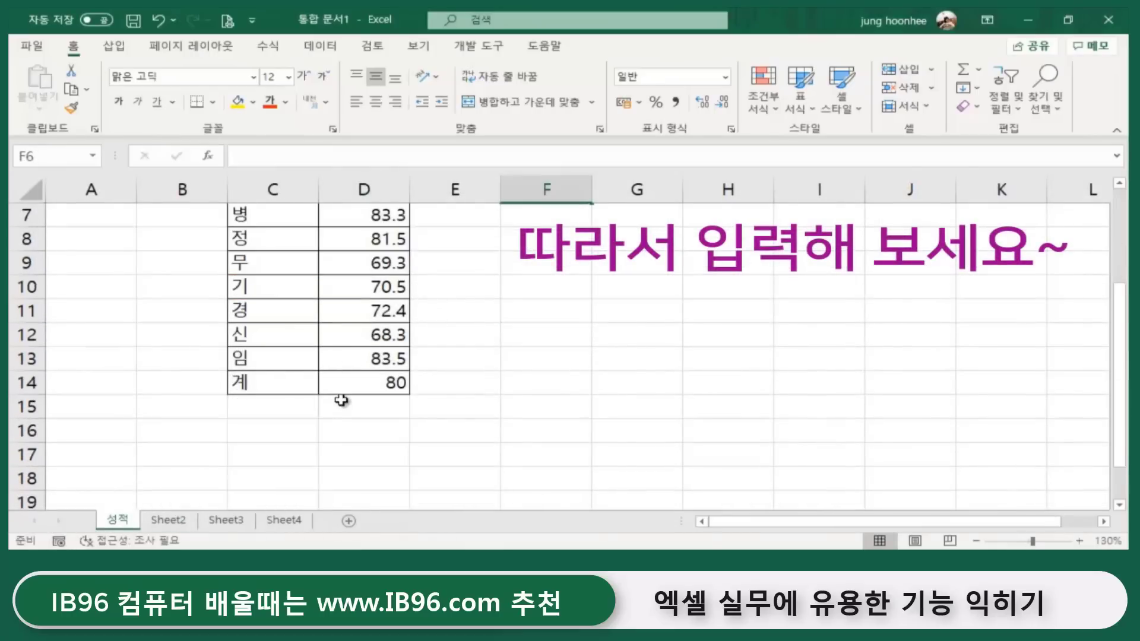
{"action": "scroll", "coordinate": [341, 401], "scroll_direction": "up", "scroll_amount": 2}
{"action": "left_click", "coordinate": [526, 436]}
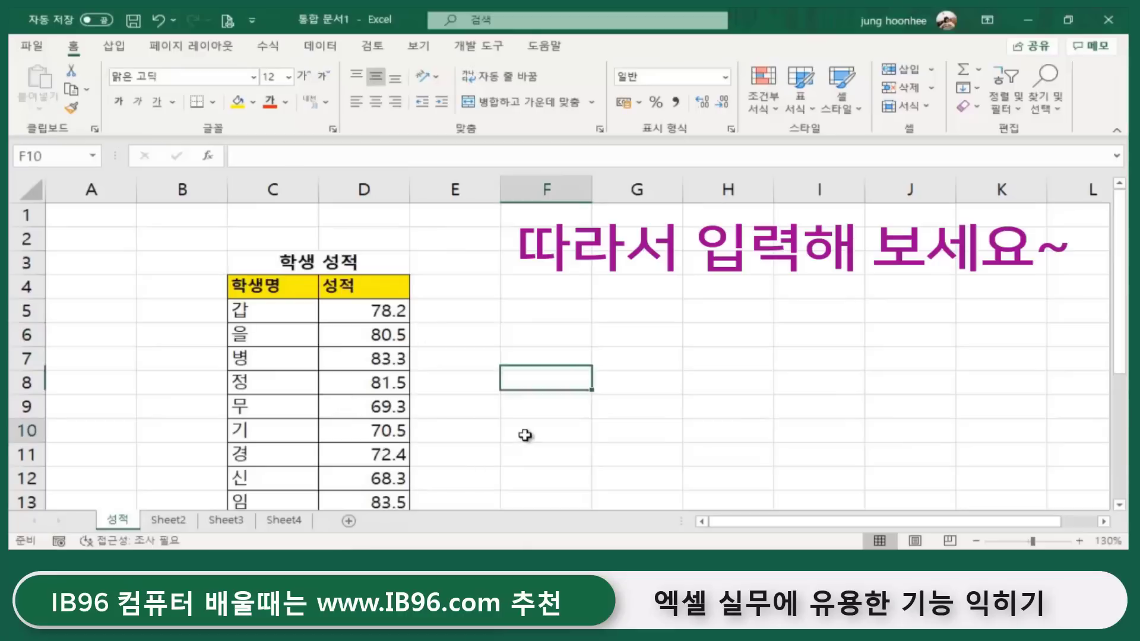
Label Sheet2 cell C3 as 성적평균 and select D3 beside it.
{"action": "left_click", "coordinate": [172, 521]}
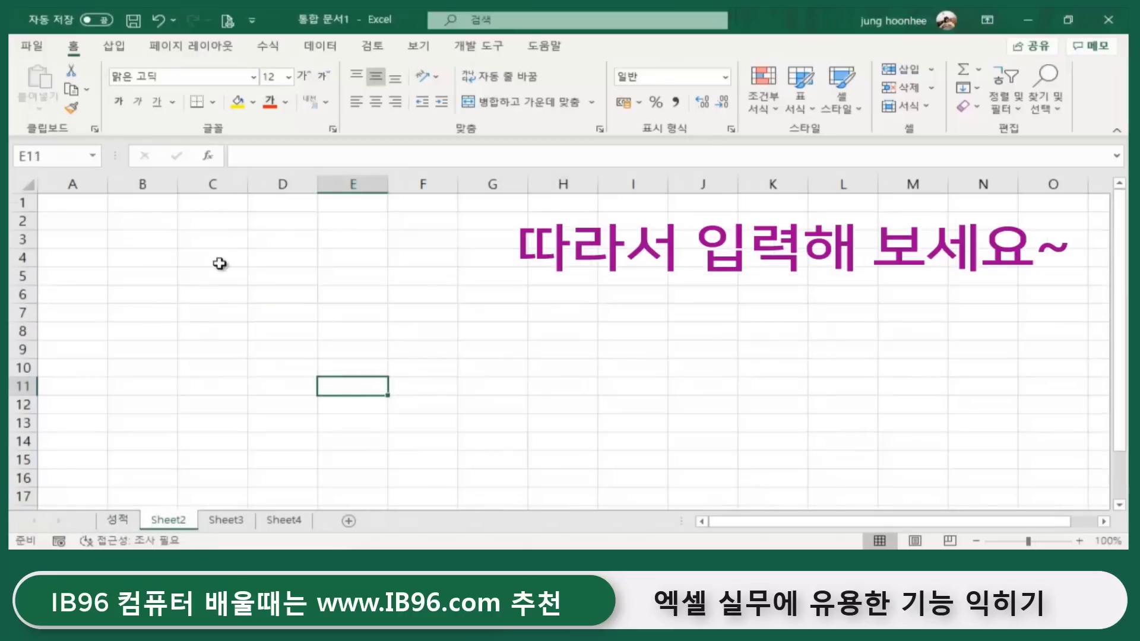
{"action": "left_click", "coordinate": [215, 238]}
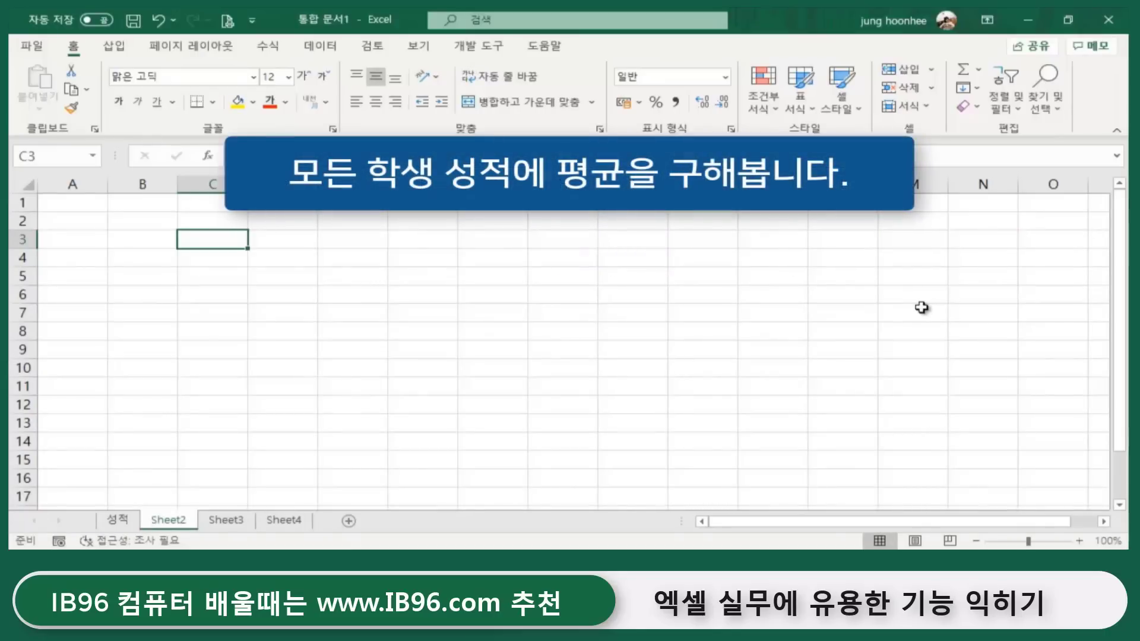
{"action": "type", "text": "ㅅ"}
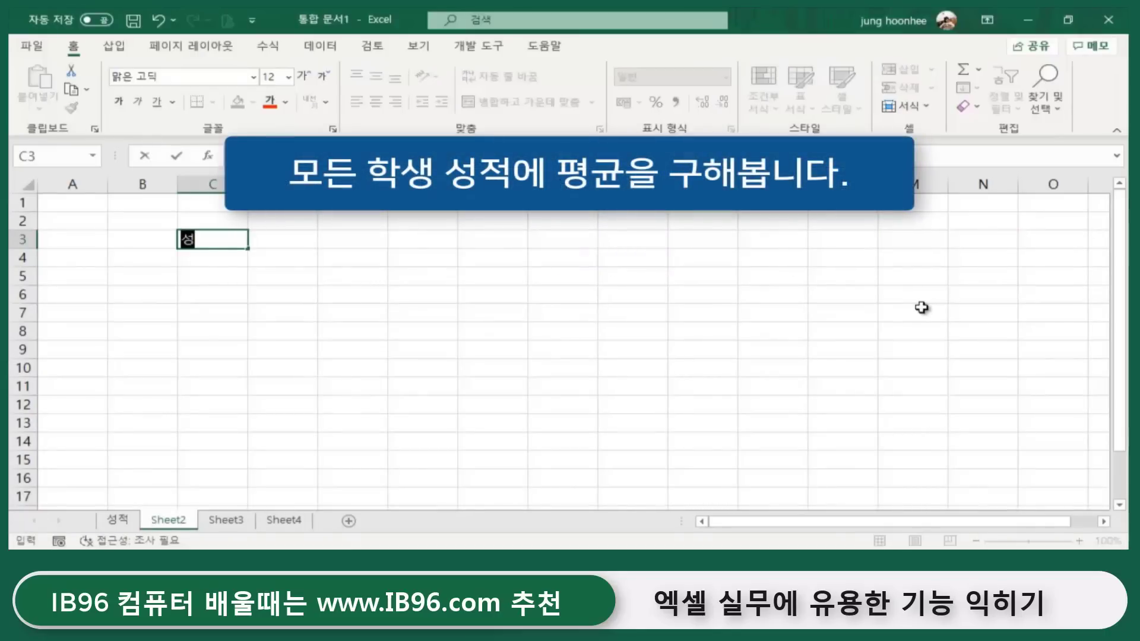
{"action": "type", "text": "ㅈ평균"}
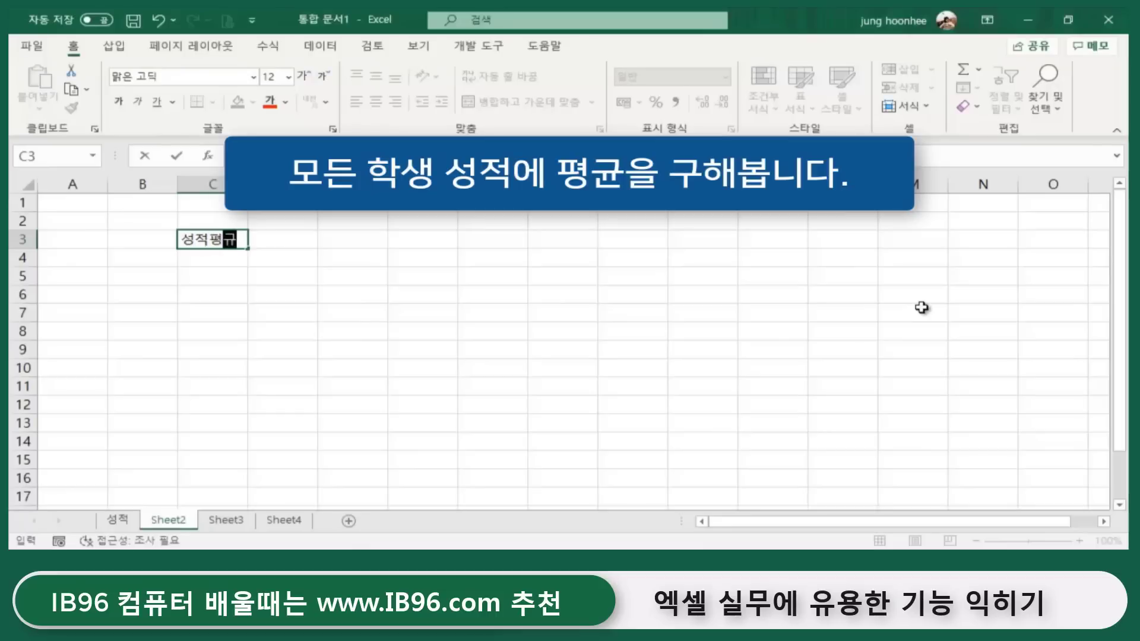
{"action": "key", "text": "Return"}
{"action": "key", "text": "Up"}
{"action": "key", "text": "Right"}
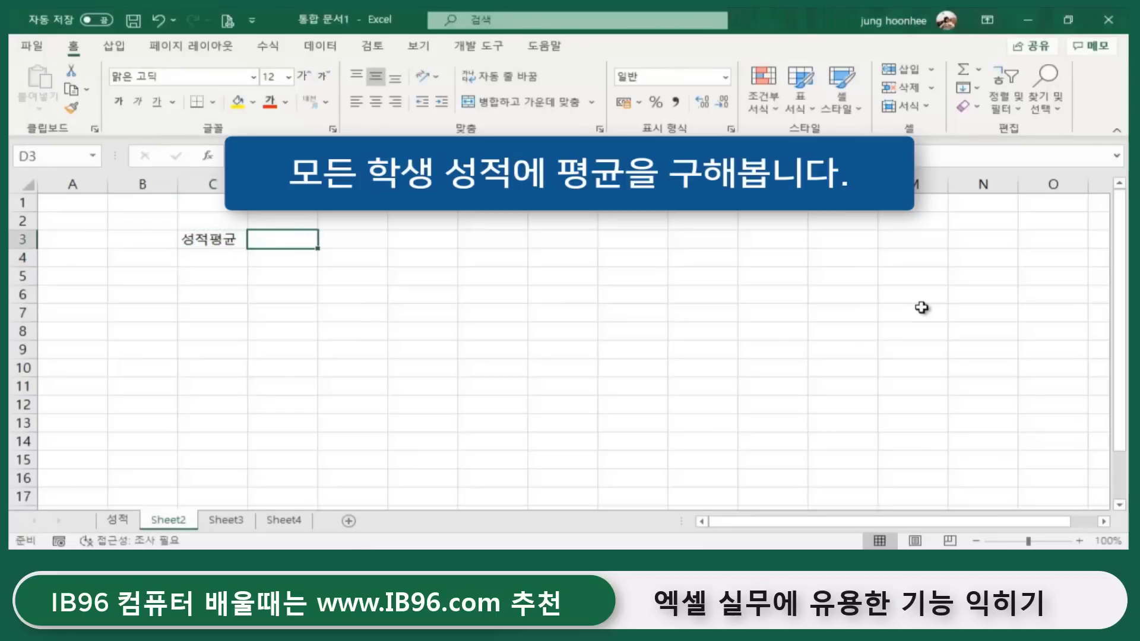
{"action": "scroll", "coordinate": [463, 312], "scroll_direction": "up", "scroll_amount": 2, "text": "ctrl"}
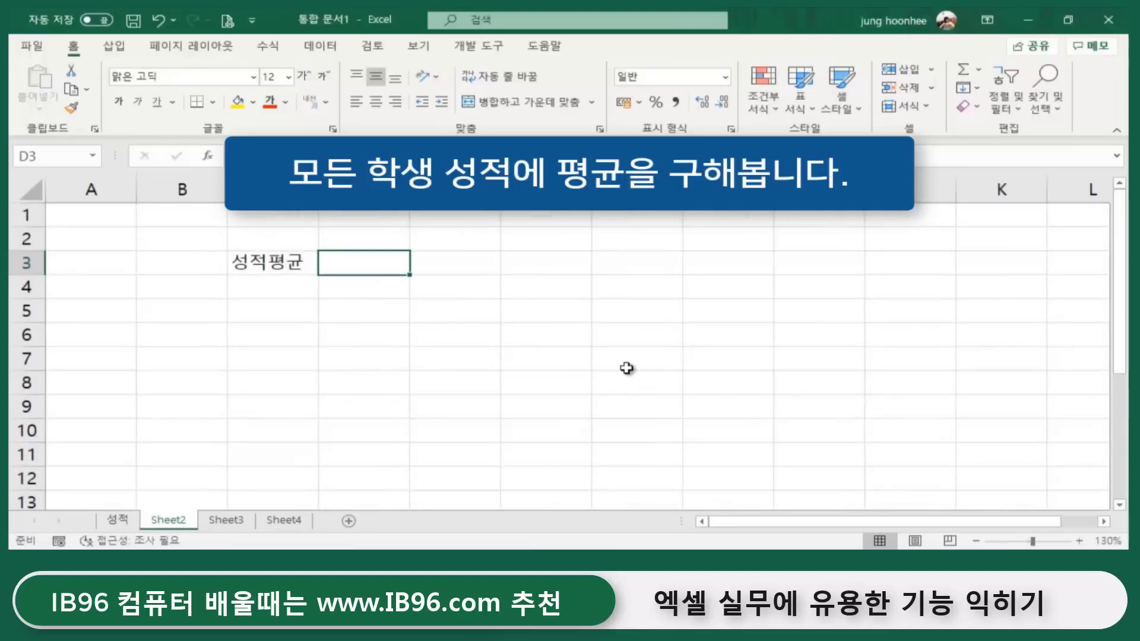
{"action": "left_click", "coordinate": [628, 358]}
{"action": "left_click", "coordinate": [361, 262]}
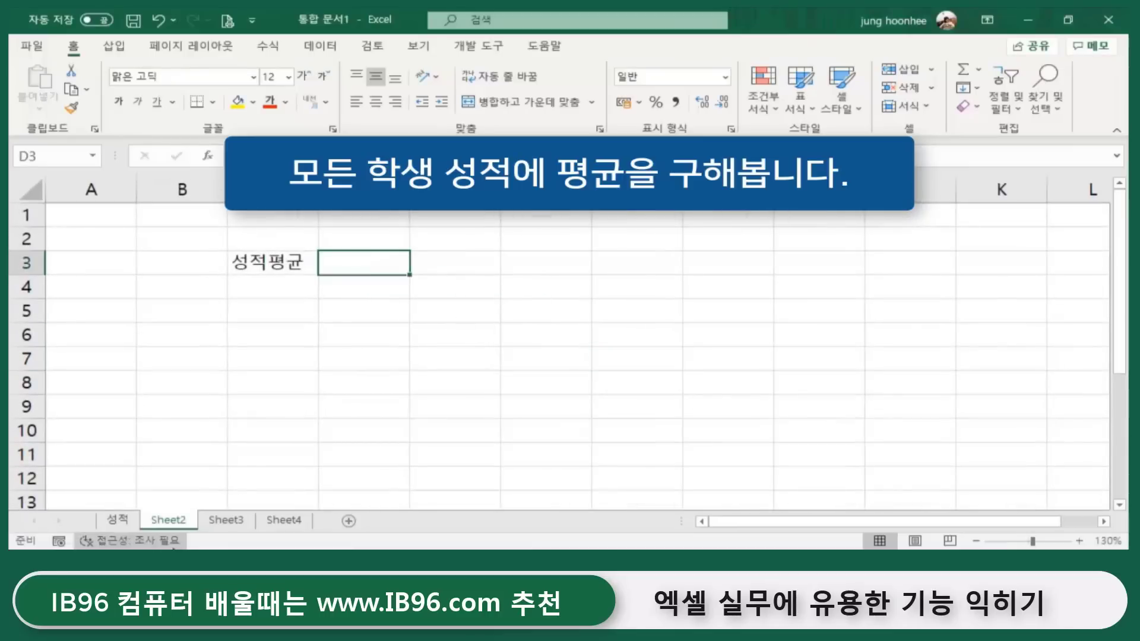
{"action": "left_click", "coordinate": [122, 522]}
{"action": "left_click", "coordinate": [669, 392]}
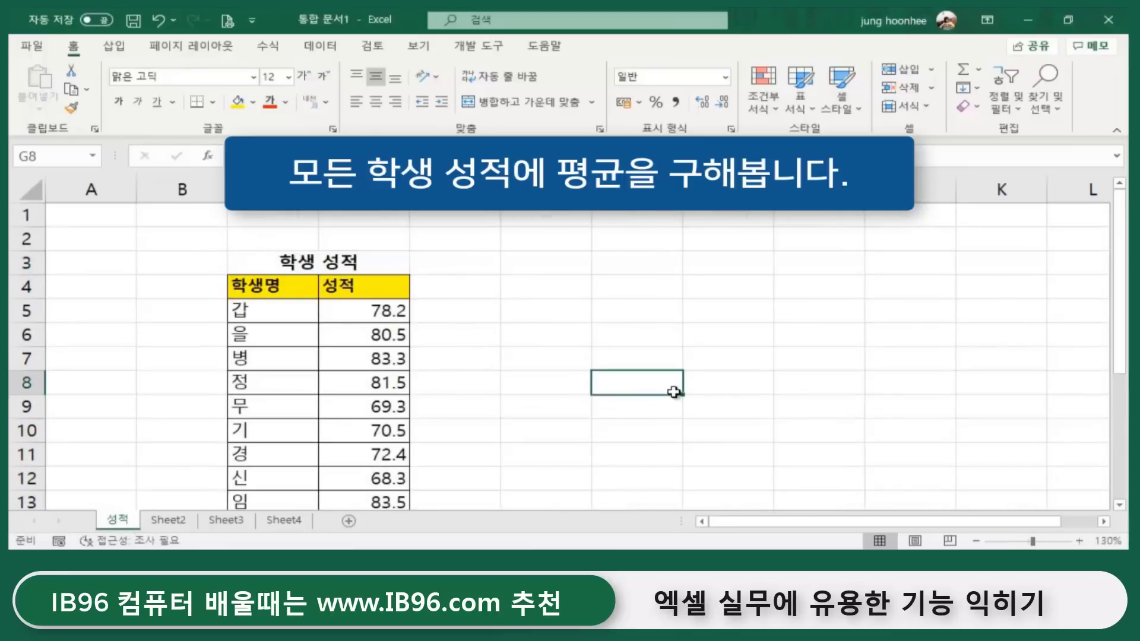
Select scores D5:D14 on the 성적 sheet, then return to Sheet2's D3.
{"action": "left_click", "coordinate": [289, 256]}
{"action": "left_click_drag", "start_coordinate": [365, 309], "coordinate": [368, 454]}
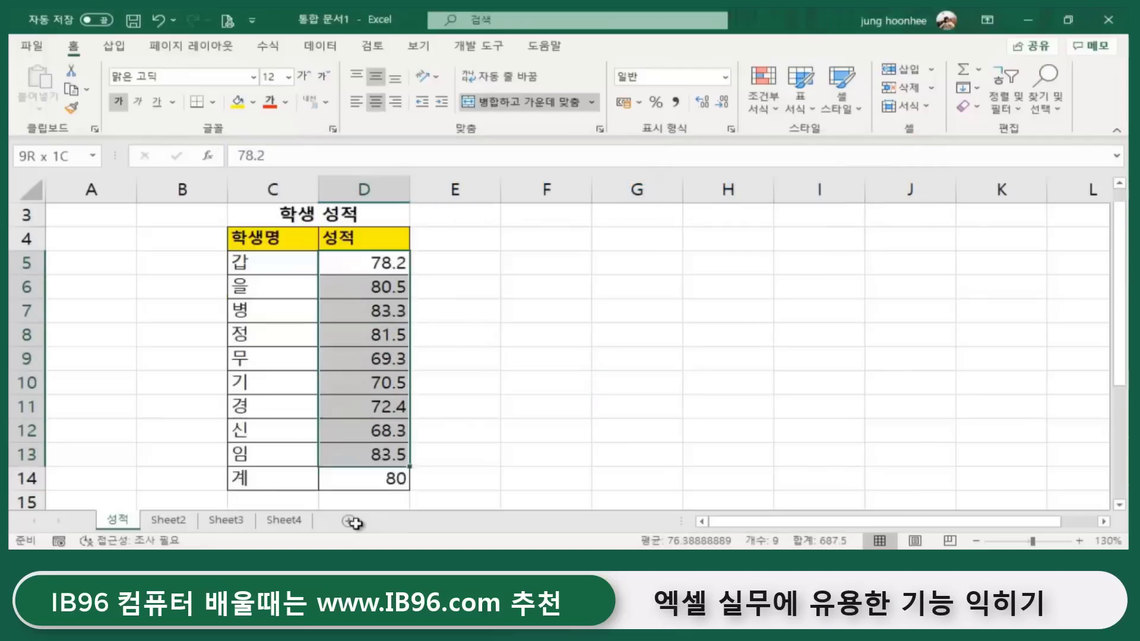
{"action": "left_click", "coordinate": [532, 458]}
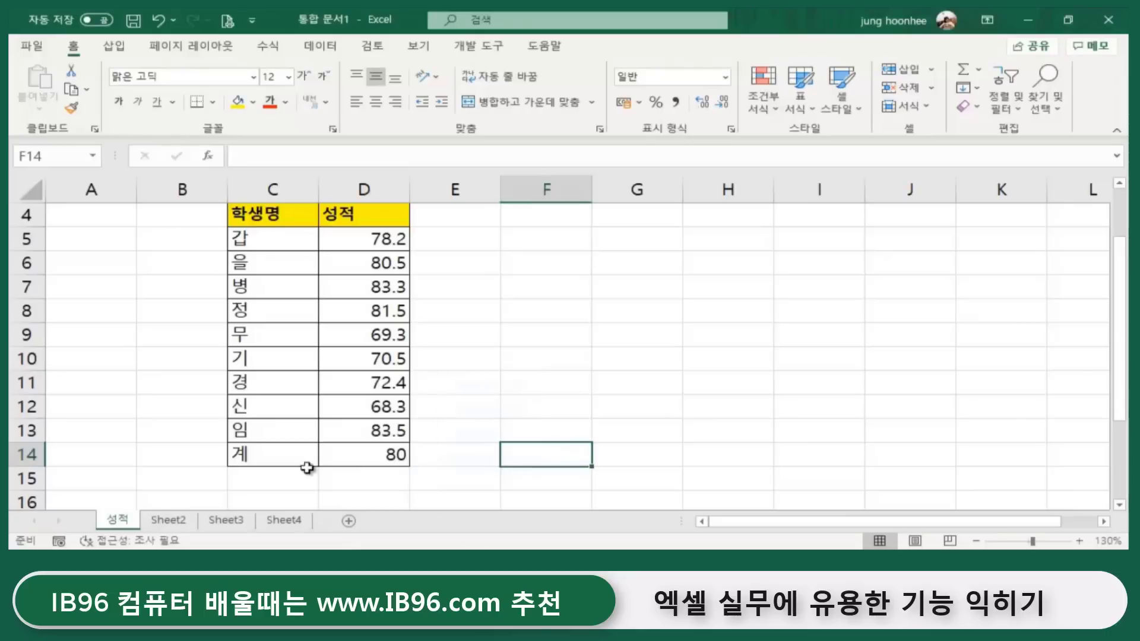
{"action": "left_click", "coordinate": [169, 521]}
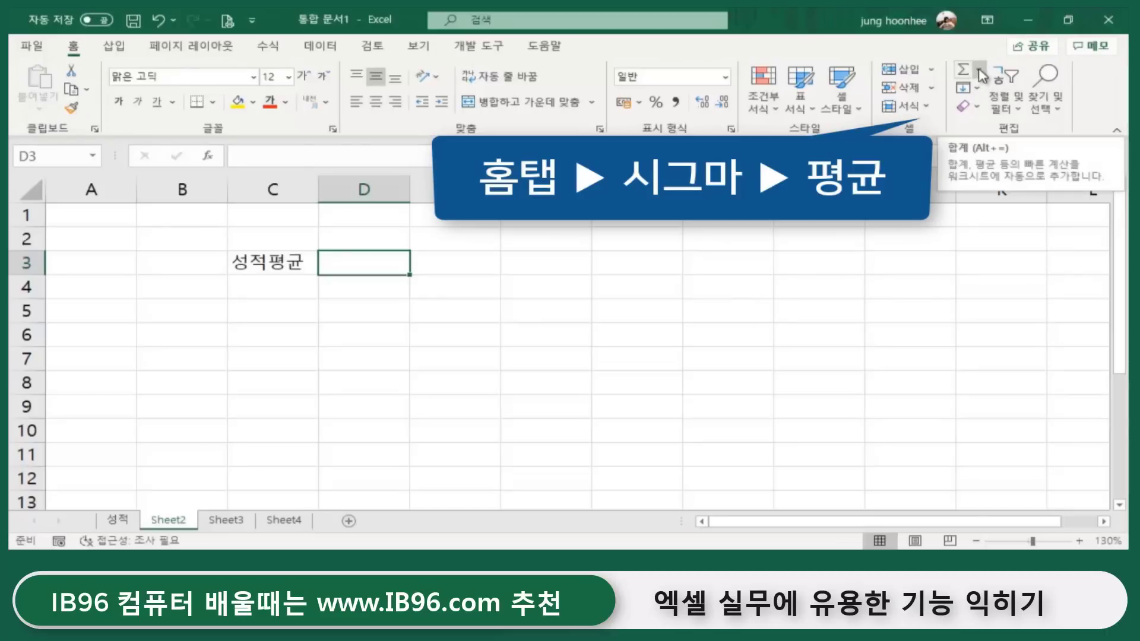
Enter =AVERAGE(성적!D5:D14) in Sheet2's D3 via AutoSum Average, giving 76.75.
{"action": "left_click", "coordinate": [978, 74]}
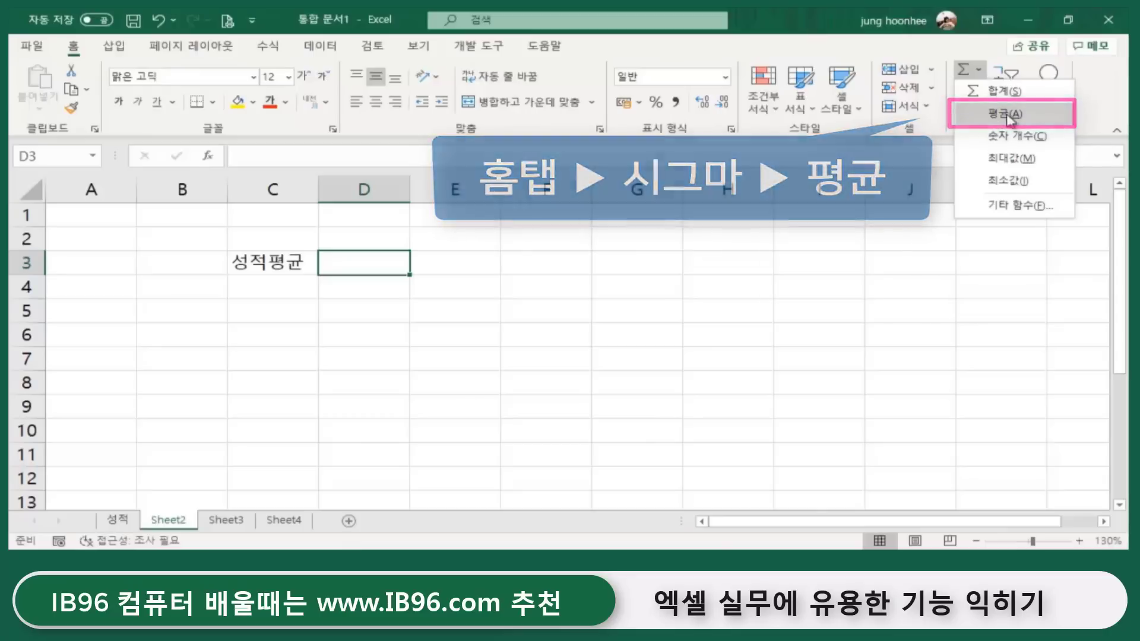
{"action": "left_click", "coordinate": [1005, 116]}
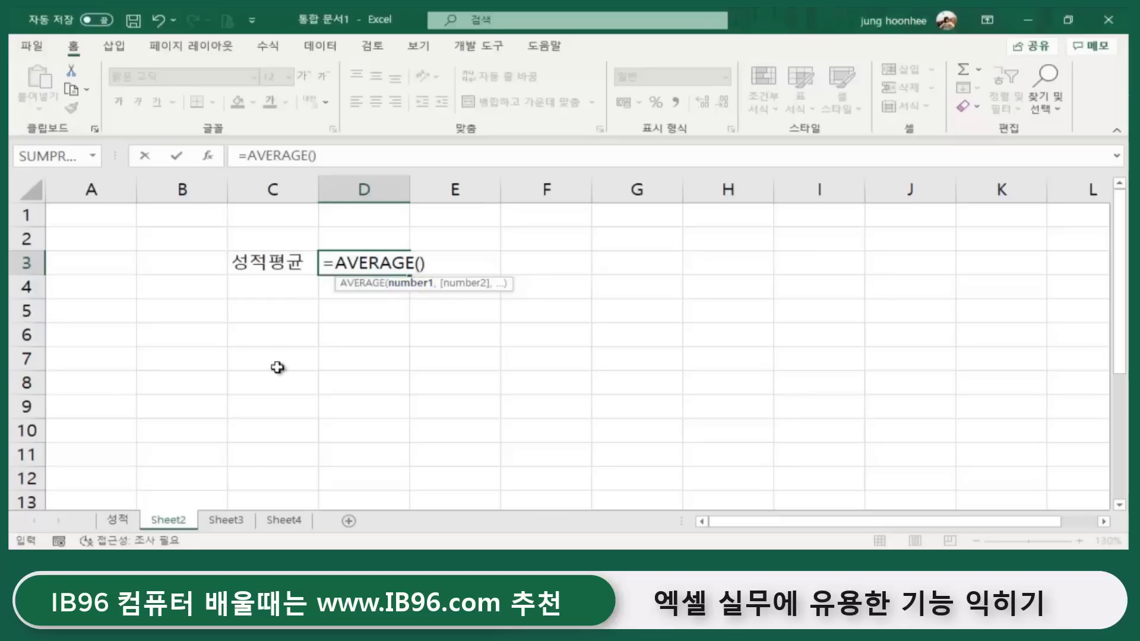
{"action": "left_click", "coordinate": [118, 521]}
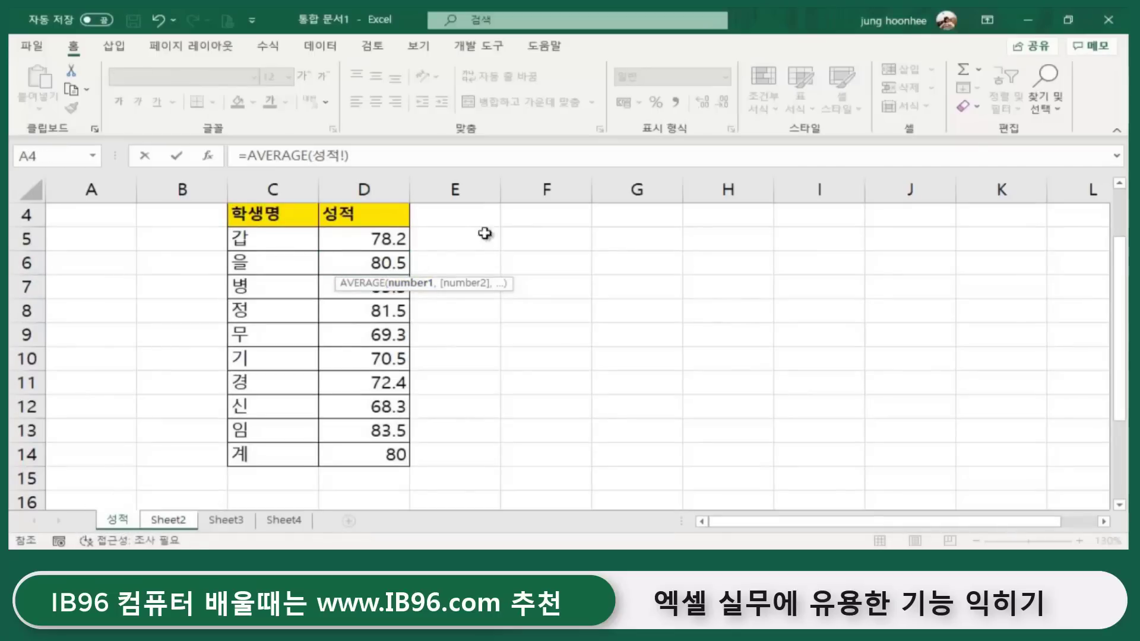
{"action": "left_click_drag", "start_coordinate": [380, 237], "coordinate": [353, 461]}
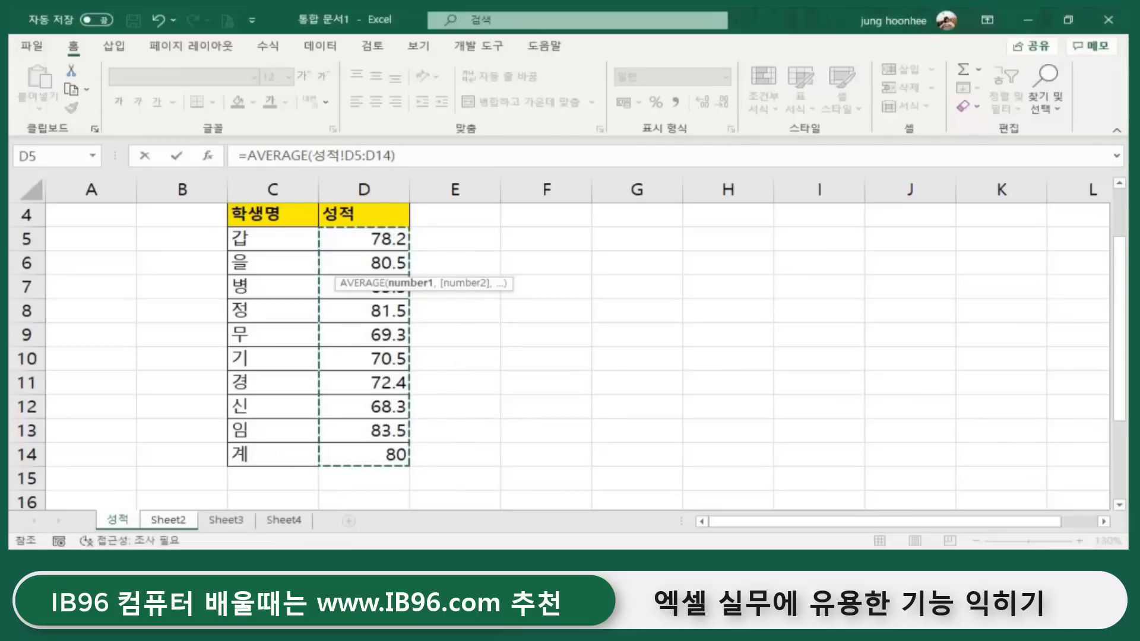
{"action": "key", "text": "Return"}
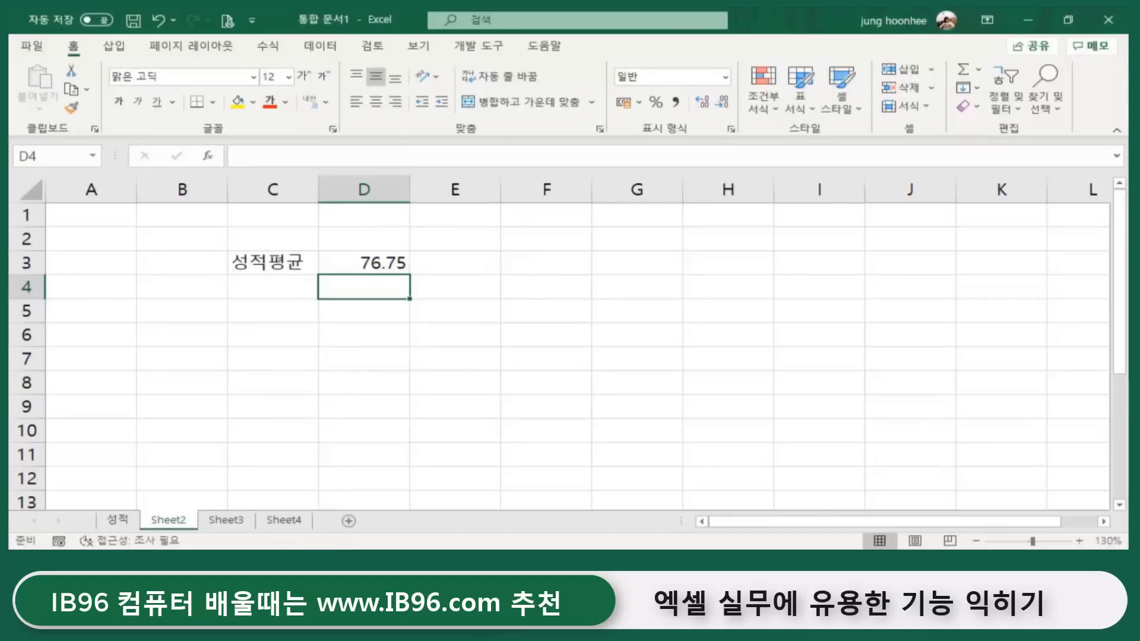
{"action": "left_click", "coordinate": [613, 410]}
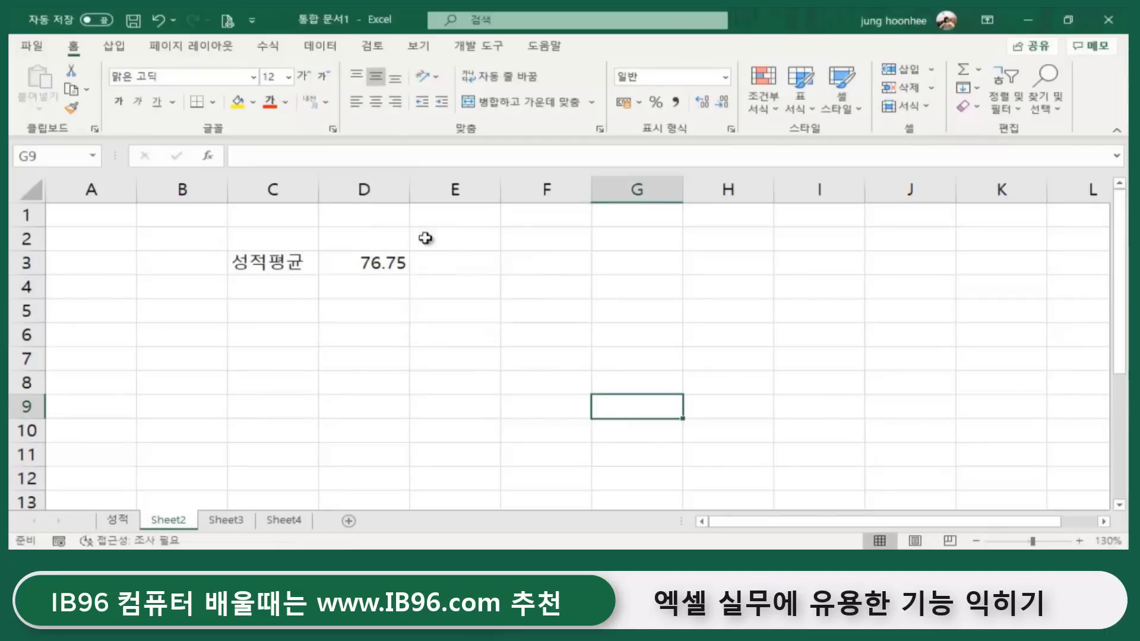
{"action": "left_click", "coordinate": [385, 260]}
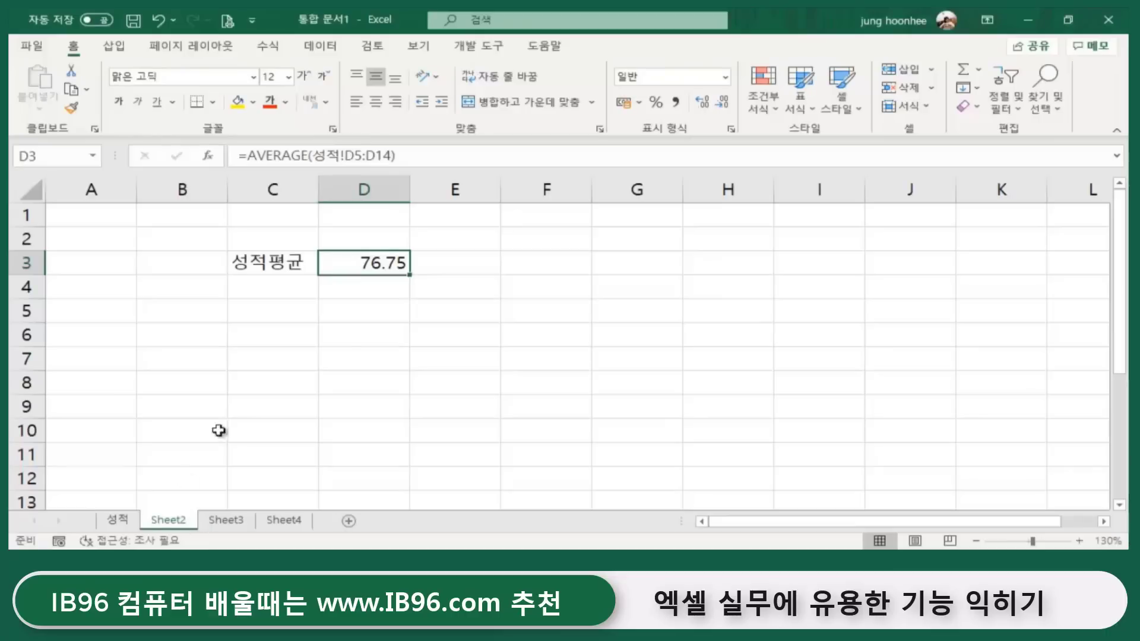
{"action": "left_click", "coordinate": [279, 383]}
{"action": "left_click", "coordinate": [117, 523]}
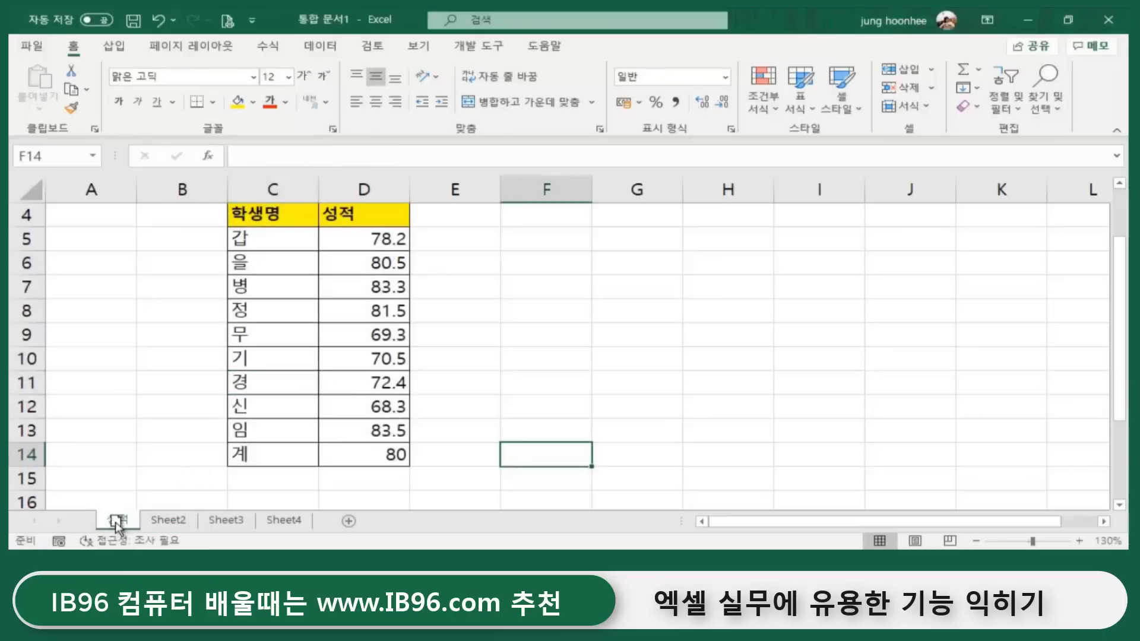
{"action": "left_click", "coordinate": [168, 521]}
{"action": "left_click", "coordinate": [217, 521]}
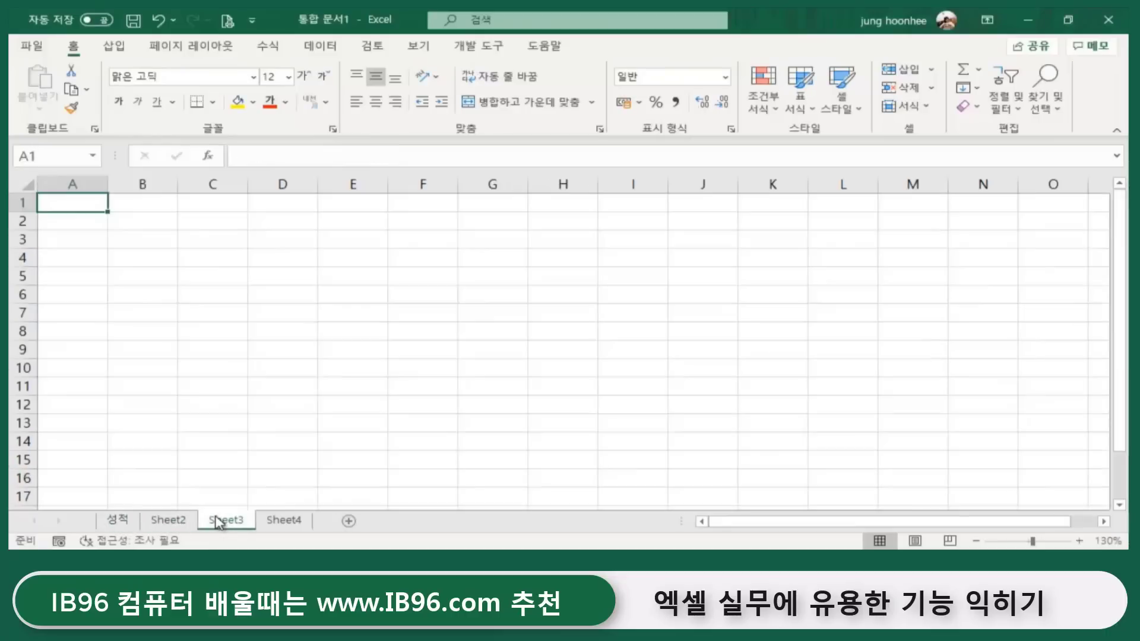
{"action": "left_click", "coordinate": [177, 522]}
{"action": "left_click", "coordinate": [116, 521]}
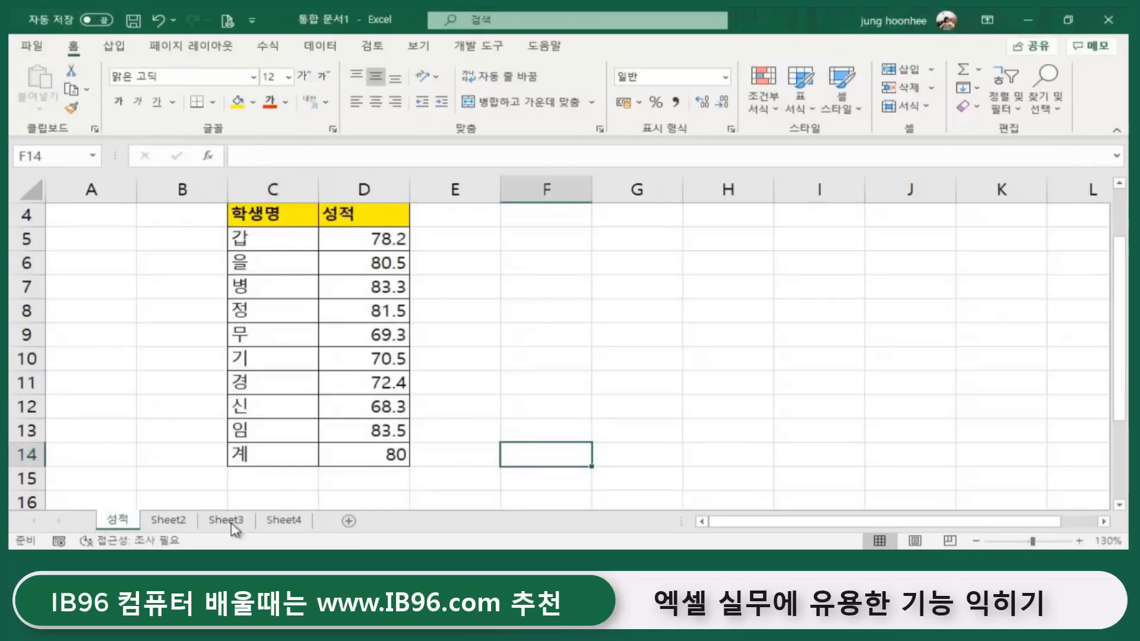
{"action": "left_click", "coordinate": [189, 529]}
{"action": "key", "text": "Right"}
{"action": "key", "text": "Right"}
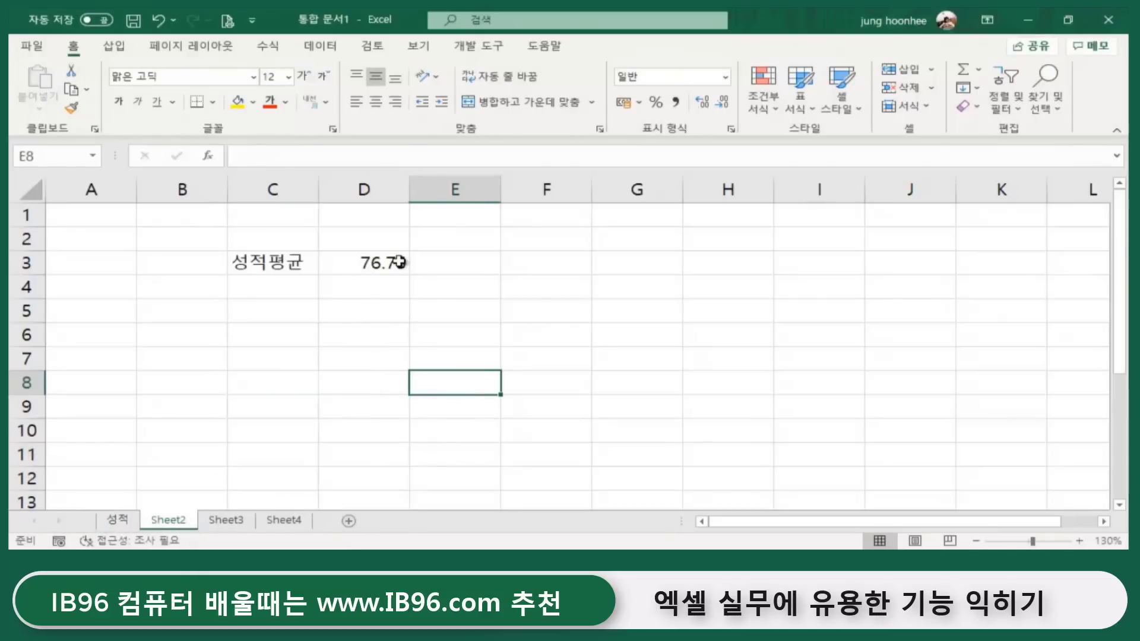
{"action": "left_click", "coordinate": [399, 262]}
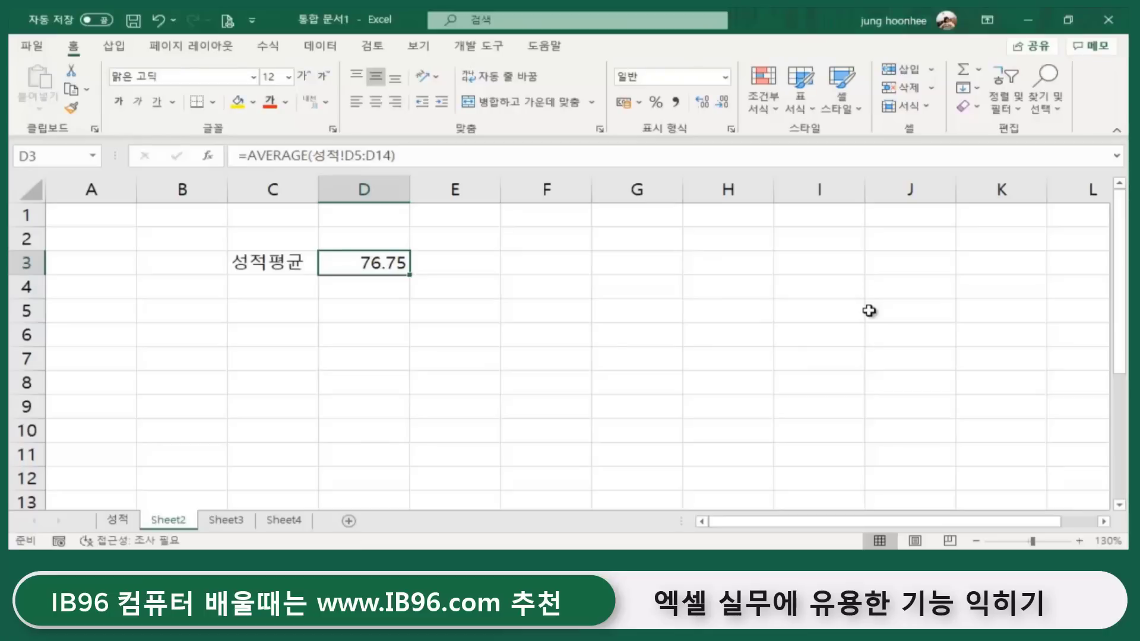
Delete the average from Sheet2's D3 and look over the 성적 score column.
{"action": "key", "text": "Delete"}
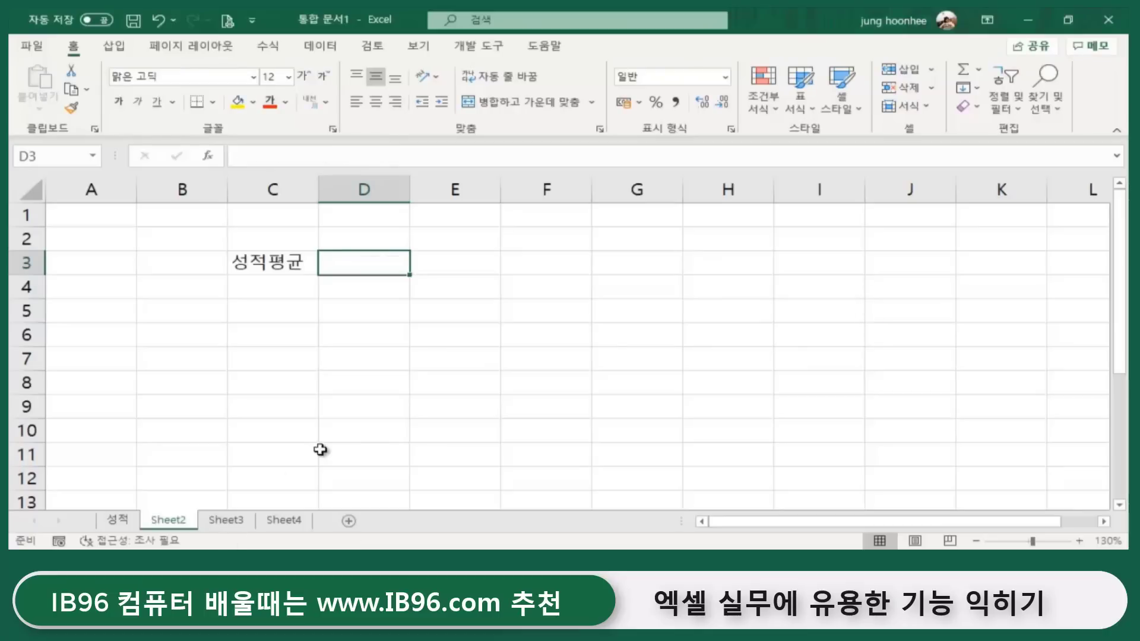
{"action": "left_click", "coordinate": [348, 432]}
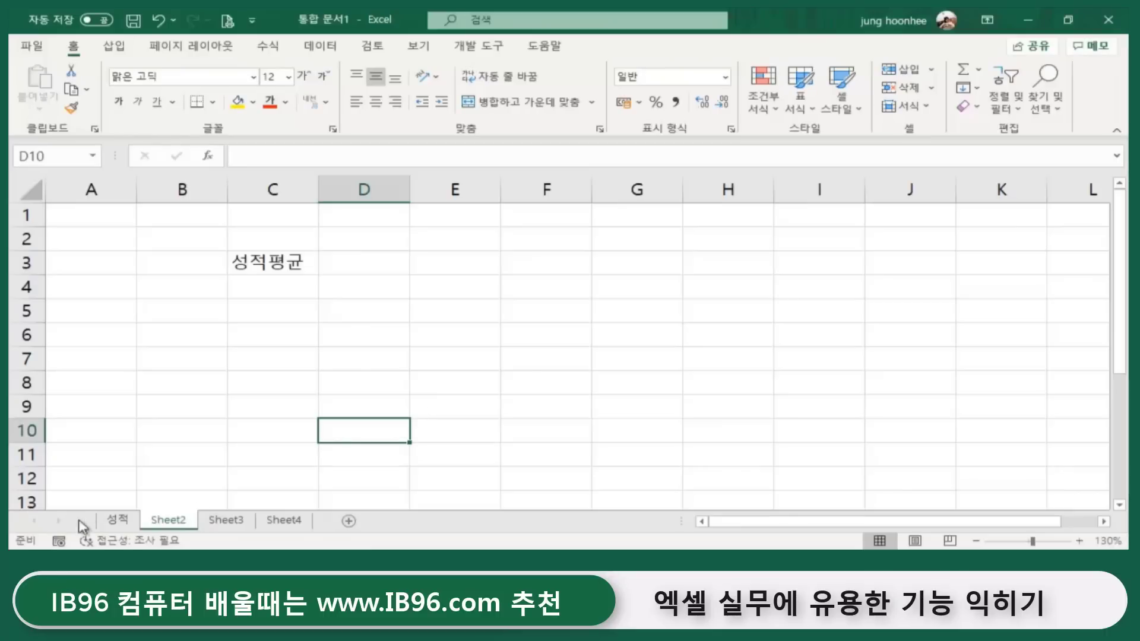
{"action": "left_click", "coordinate": [117, 521]}
{"action": "left_click", "coordinate": [361, 231]}
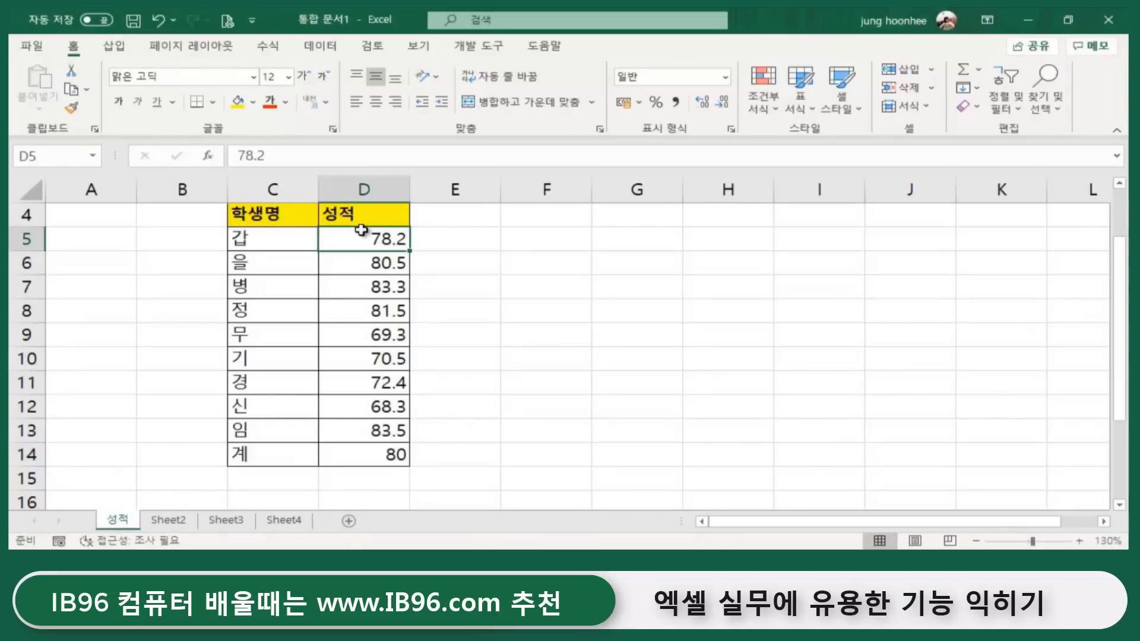
{"action": "mouse_move", "coordinate": [361, 239]}
{"action": "left_mouse_down"}
{"action": "mouse_move", "coordinate": [369, 475]}
{"action": "mouse_move", "coordinate": [364, 452]}
{"action": "left_mouse_up"}
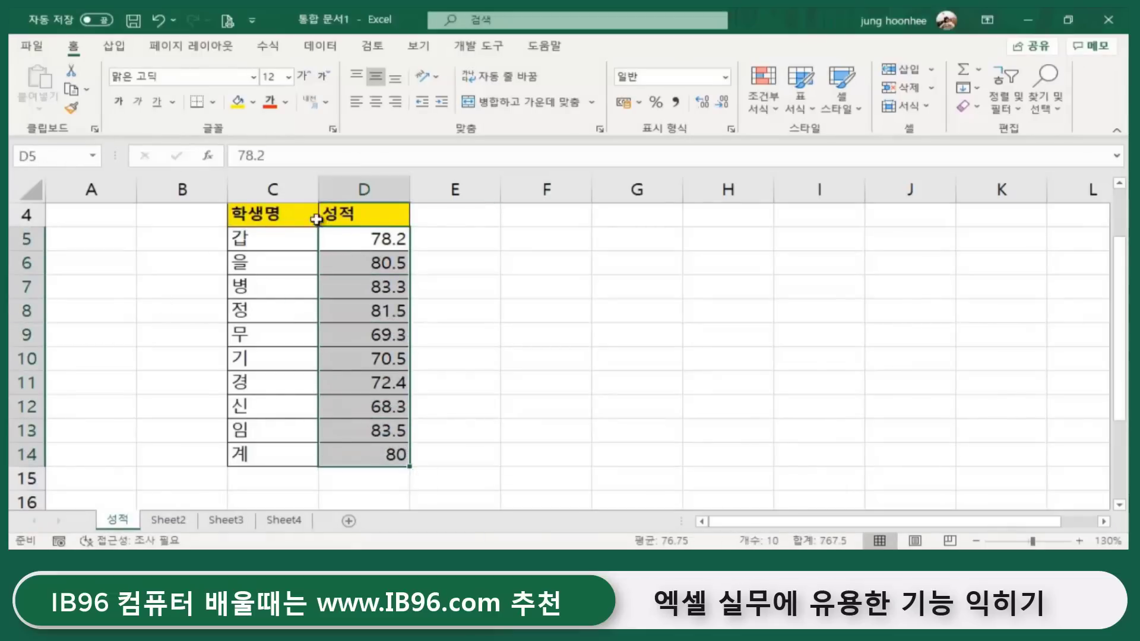
{"action": "left_click", "coordinate": [534, 352]}
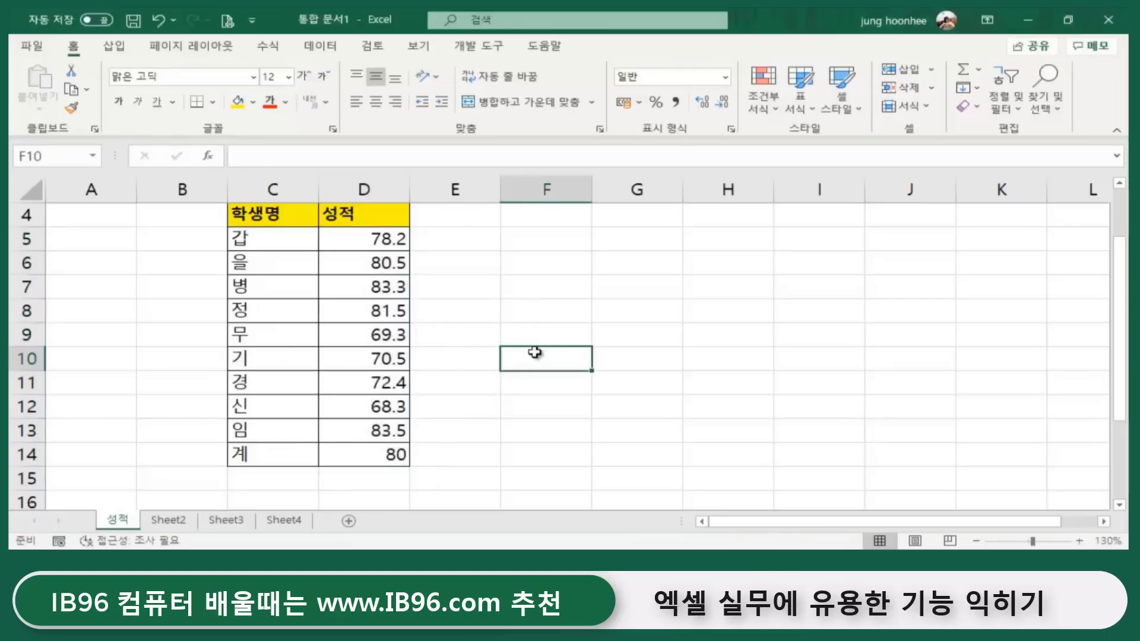
{"action": "left_click", "coordinate": [160, 525]}
{"action": "left_click", "coordinate": [441, 275]}
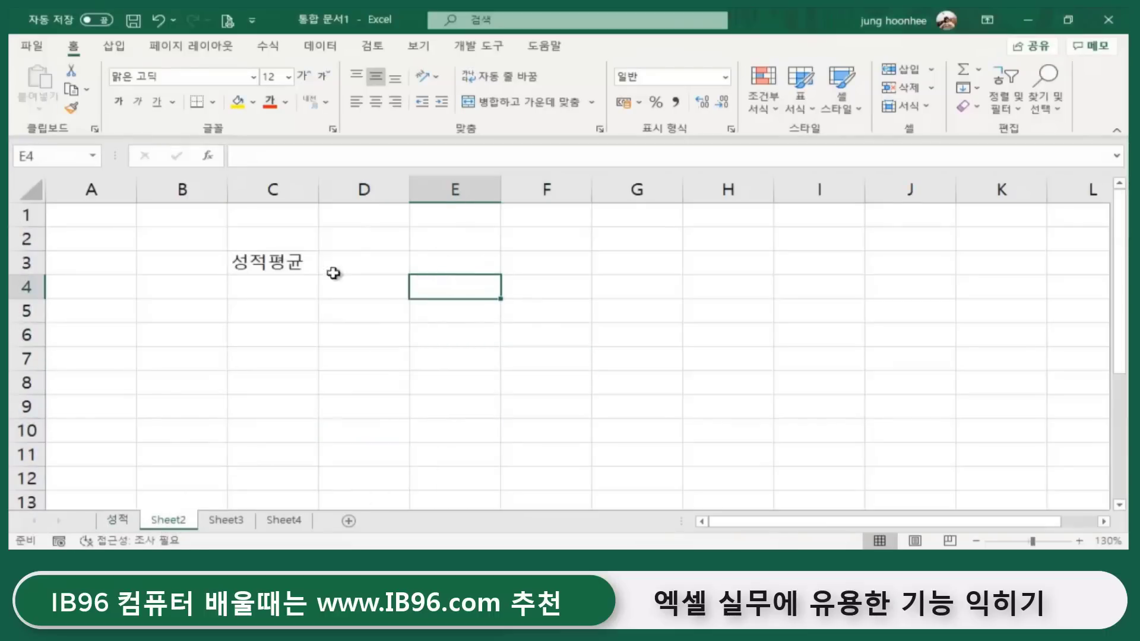
{"action": "left_click", "coordinate": [344, 266]}
Select the score range D5:D14 on the 성적 sheet, ready for naming.
{"action": "left_click", "coordinate": [118, 520]}
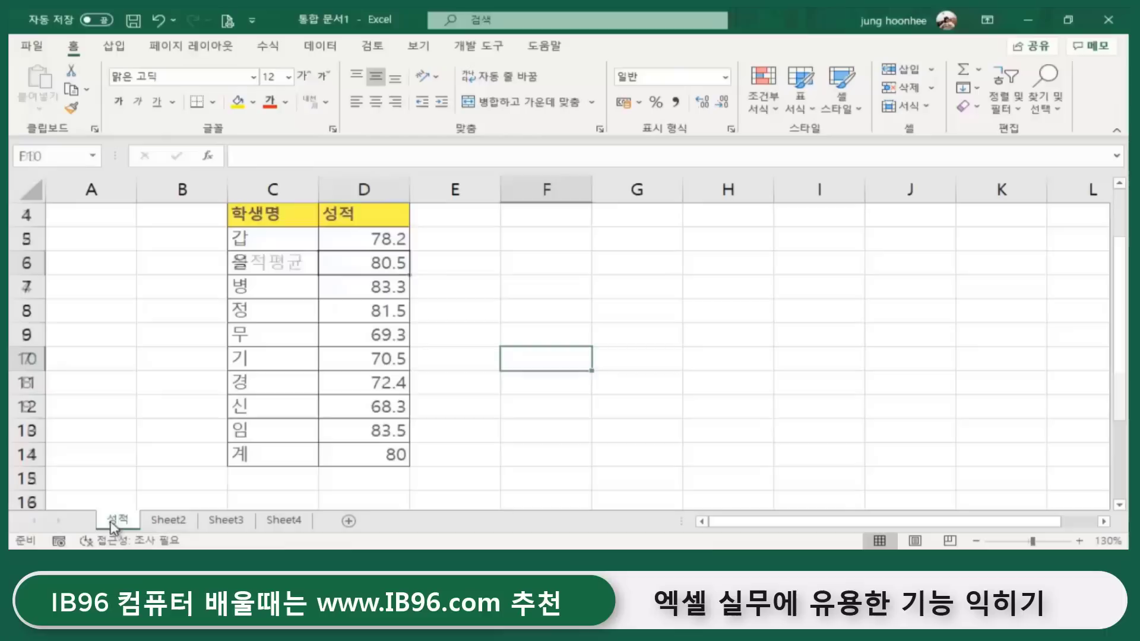
{"action": "left_click", "coordinate": [428, 451]}
{"action": "left_click_drag", "start_coordinate": [358, 235], "coordinate": [366, 454]}
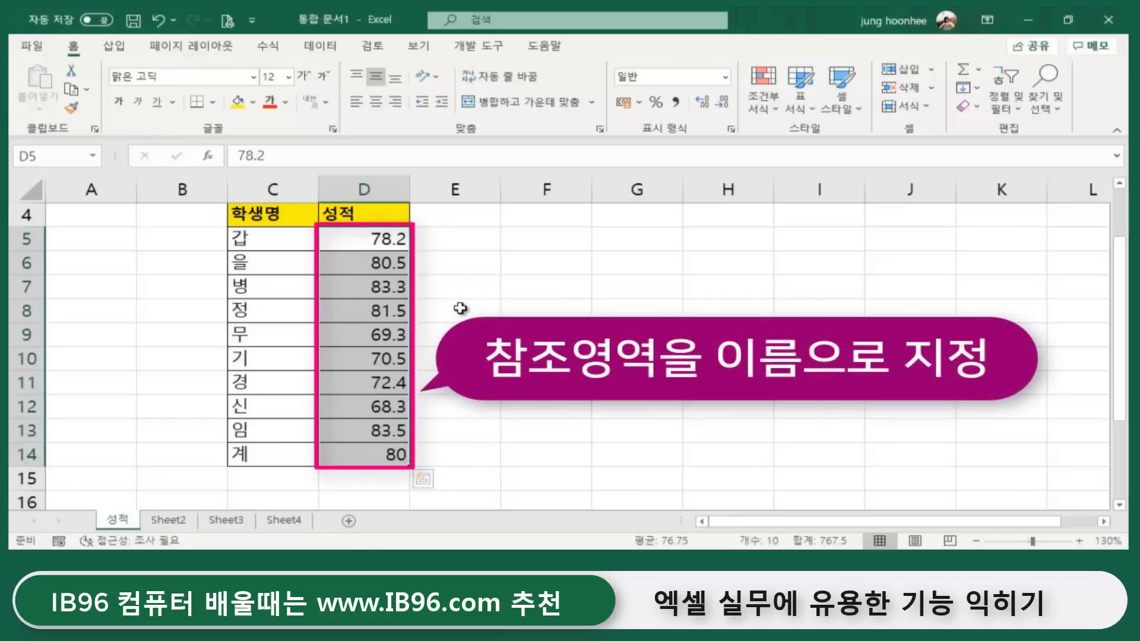
{"action": "left_click", "coordinate": [573, 303]}
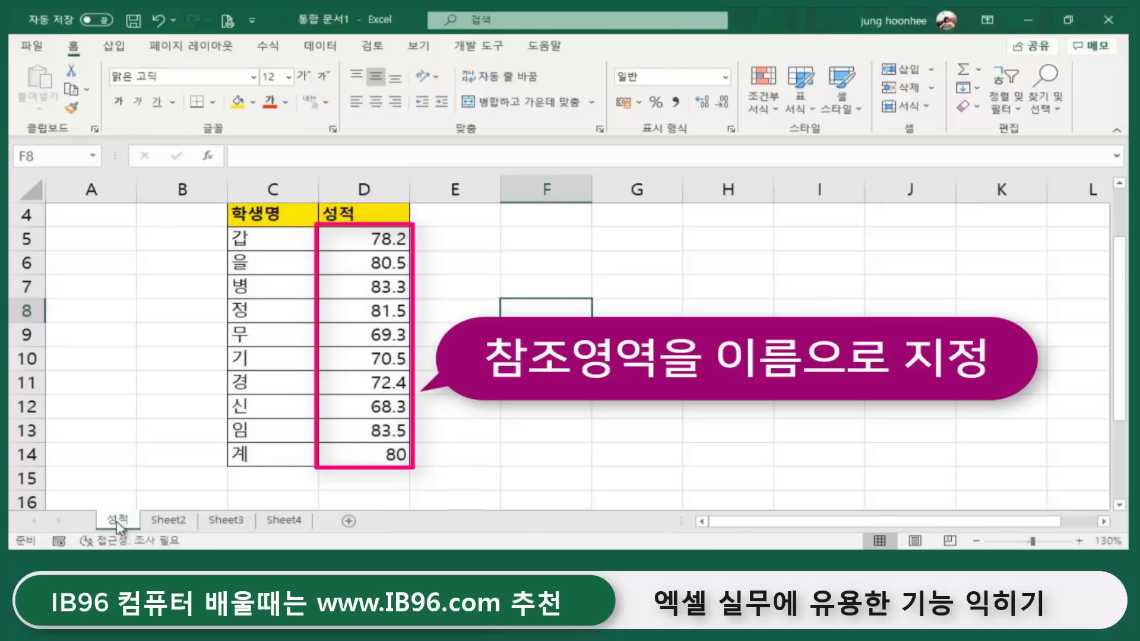
{"action": "left_click", "coordinate": [370, 234]}
{"action": "left_click_drag", "start_coordinate": [370, 262], "coordinate": [368, 457]}
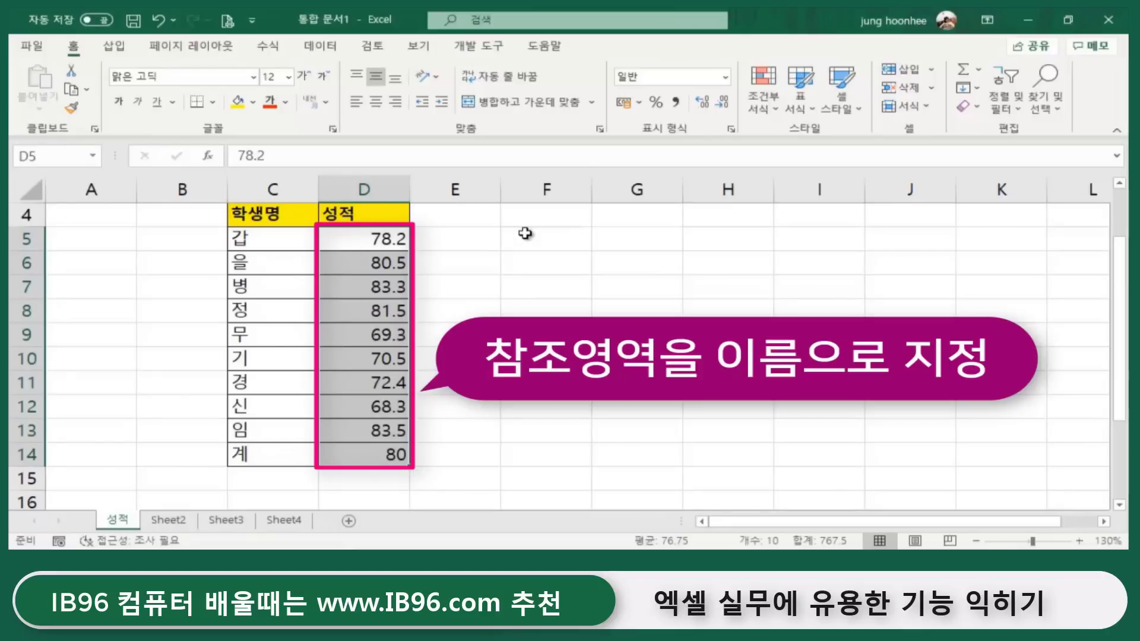
{"action": "left_click", "coordinate": [491, 284]}
{"action": "left_click", "coordinate": [593, 304]}
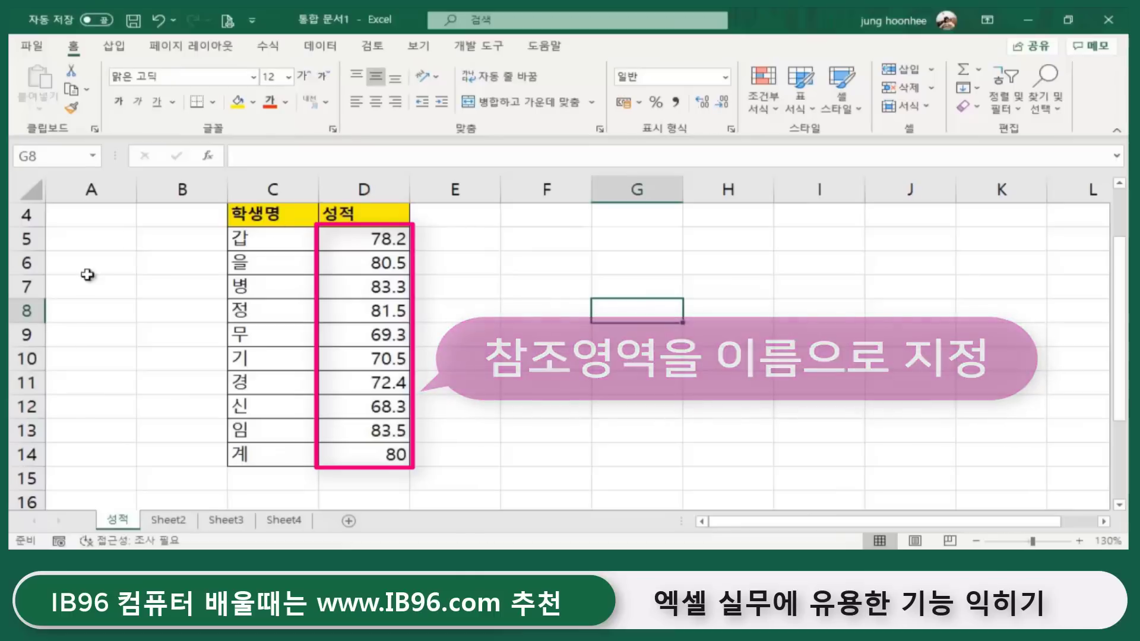
{"action": "left_click", "coordinate": [357, 236]}
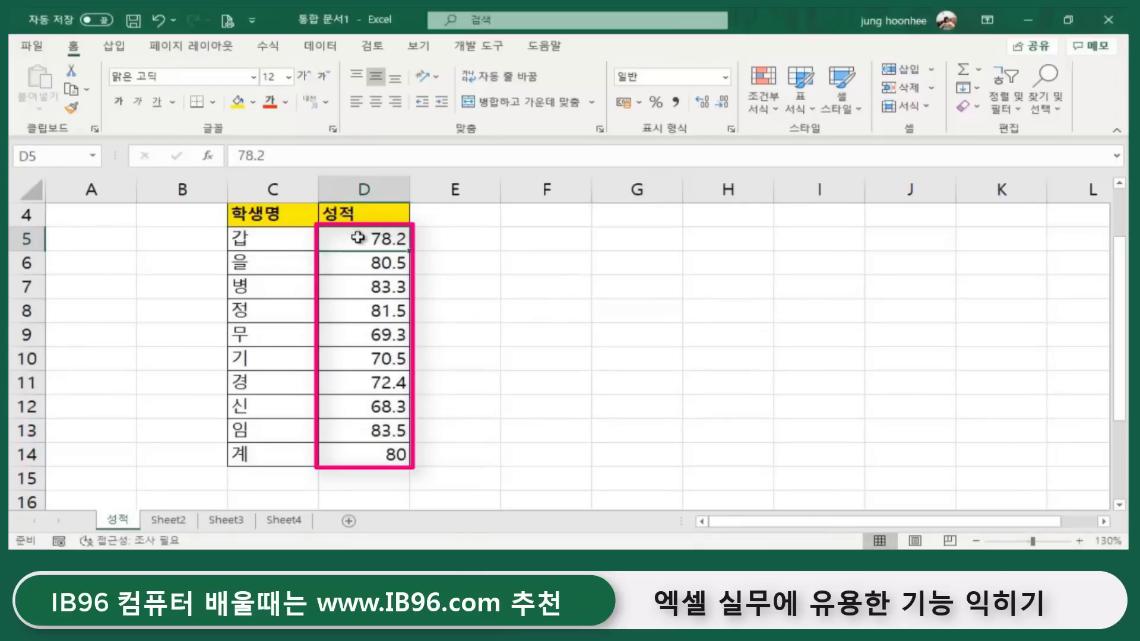
{"action": "left_click_drag", "start_coordinate": [358, 238], "coordinate": [387, 443]}
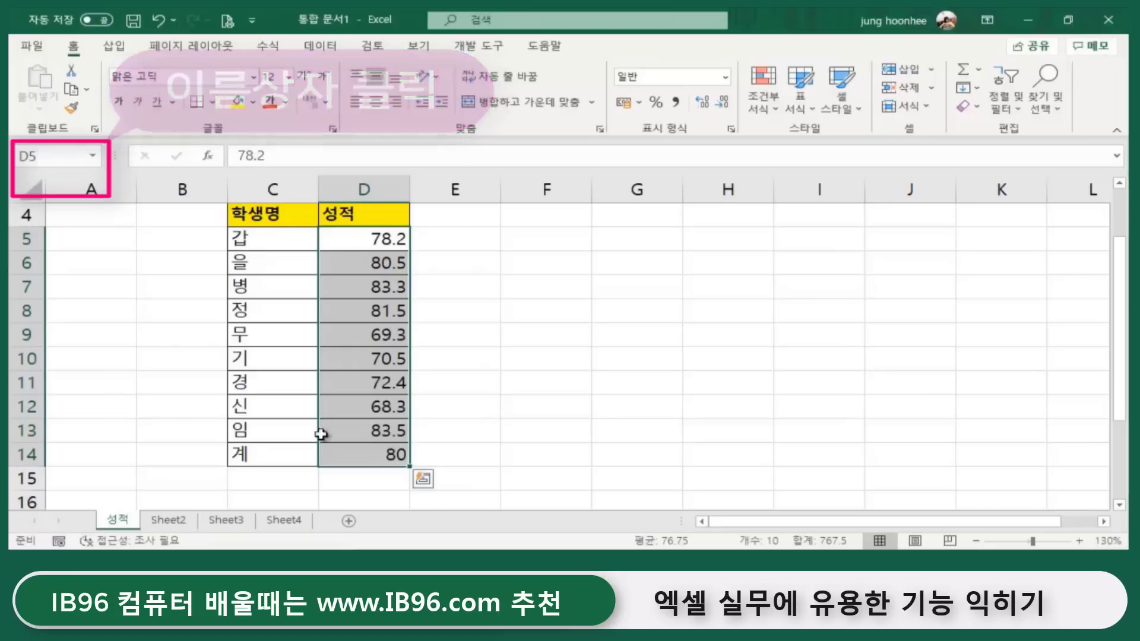
Name D5:D14 '성적' in the Name Box, then reselect the range to verify.
{"action": "left_click", "coordinate": [36, 155]}
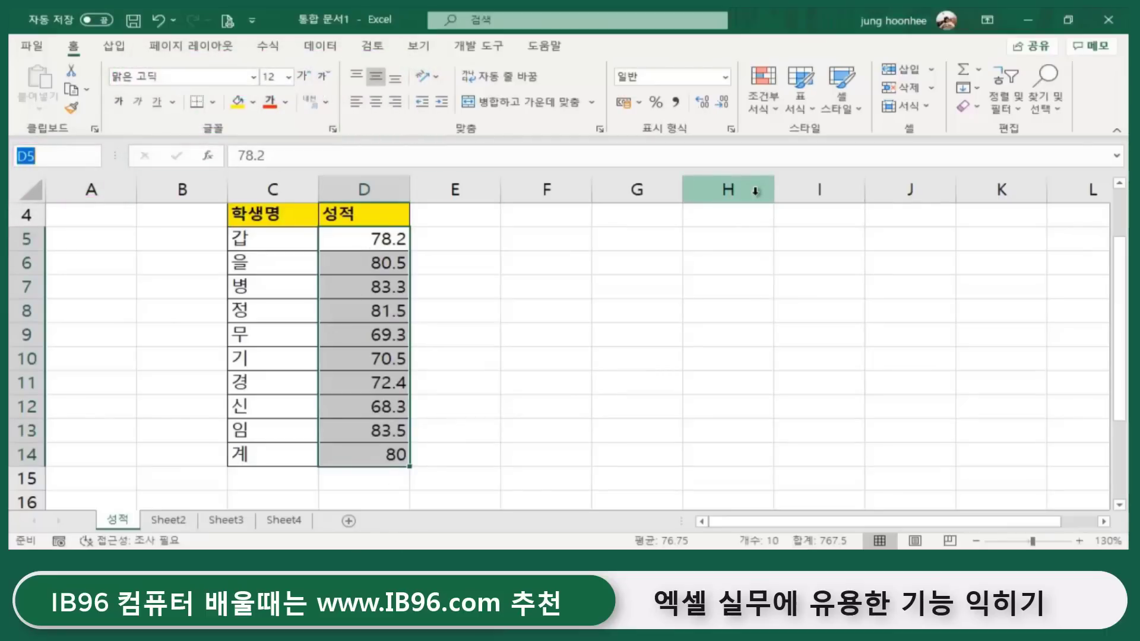
{"action": "type", "text": "ㅅ"}
{"action": "type", "text": "적"}
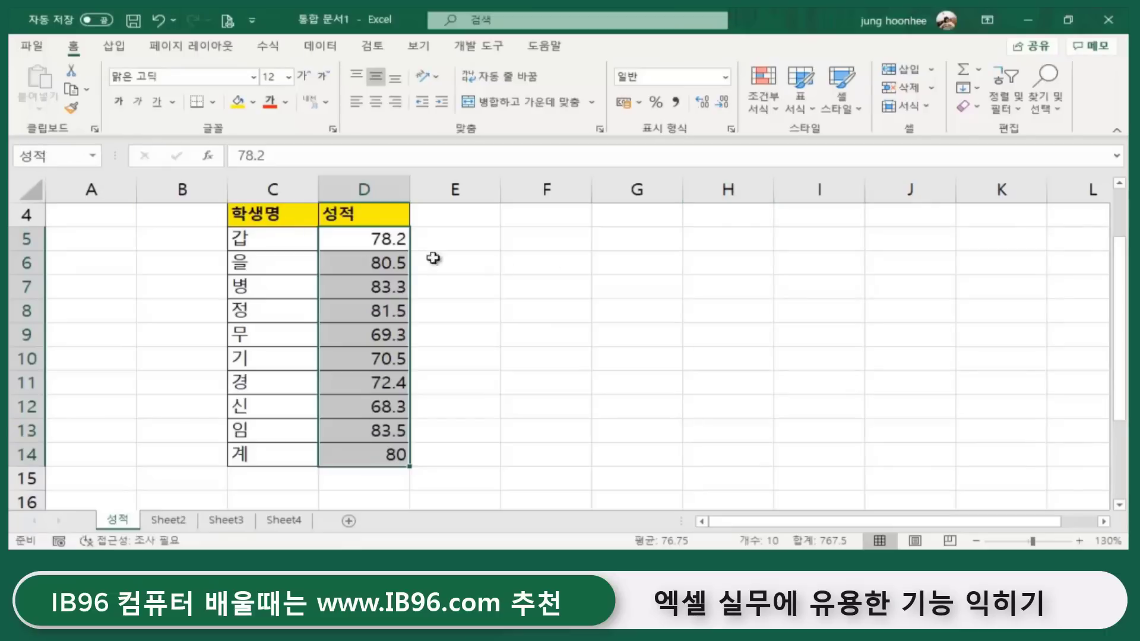
{"action": "left_click", "coordinate": [366, 240]}
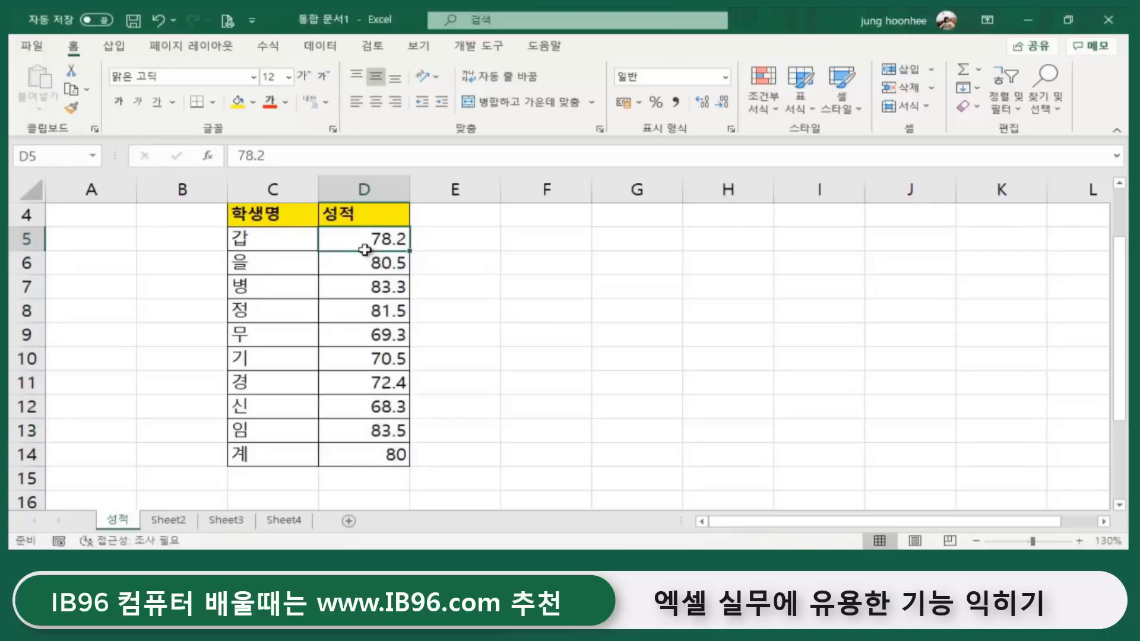
{"action": "left_click_drag", "start_coordinate": [365, 250], "coordinate": [345, 455]}
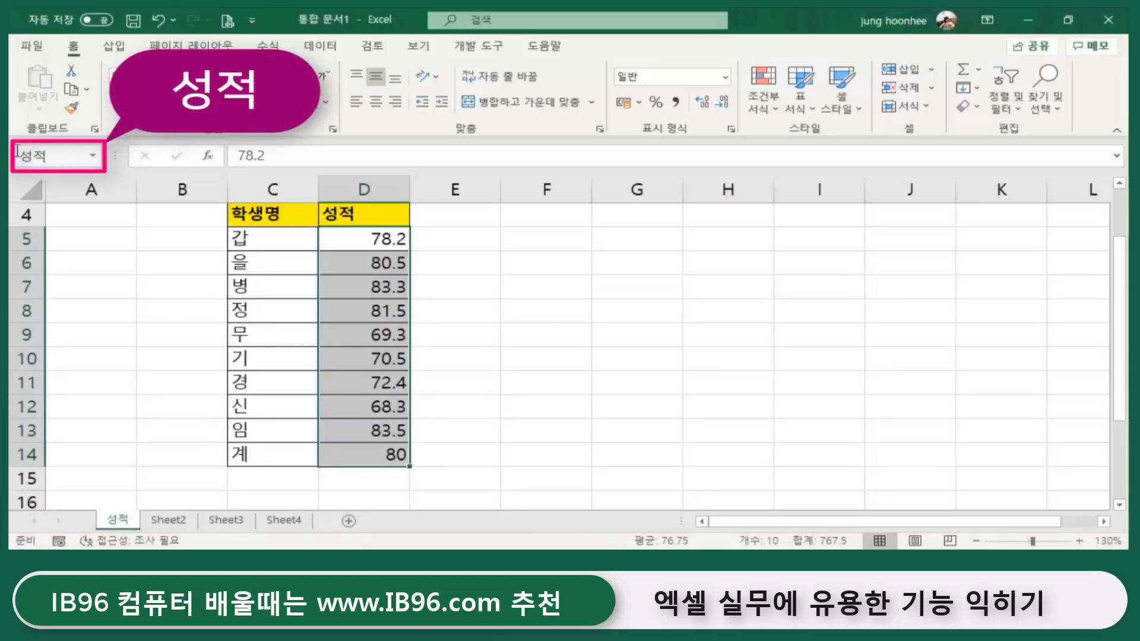
{"action": "left_click", "coordinate": [635, 354]}
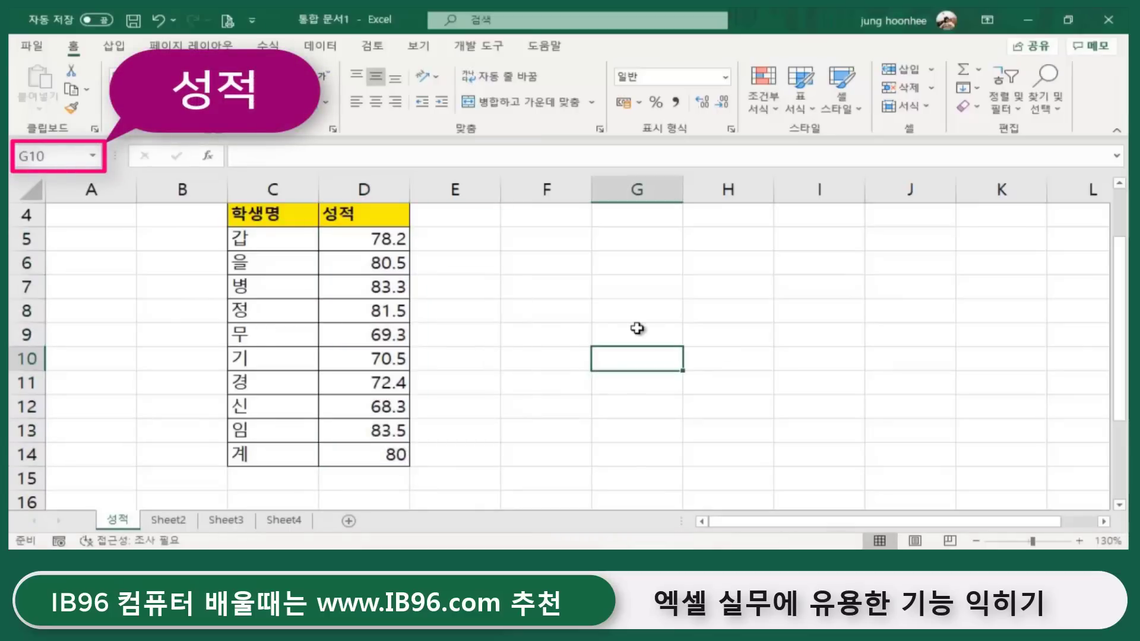
{"action": "left_click", "coordinate": [632, 294]}
{"action": "left_click_drag", "start_coordinate": [384, 239], "coordinate": [375, 432]}
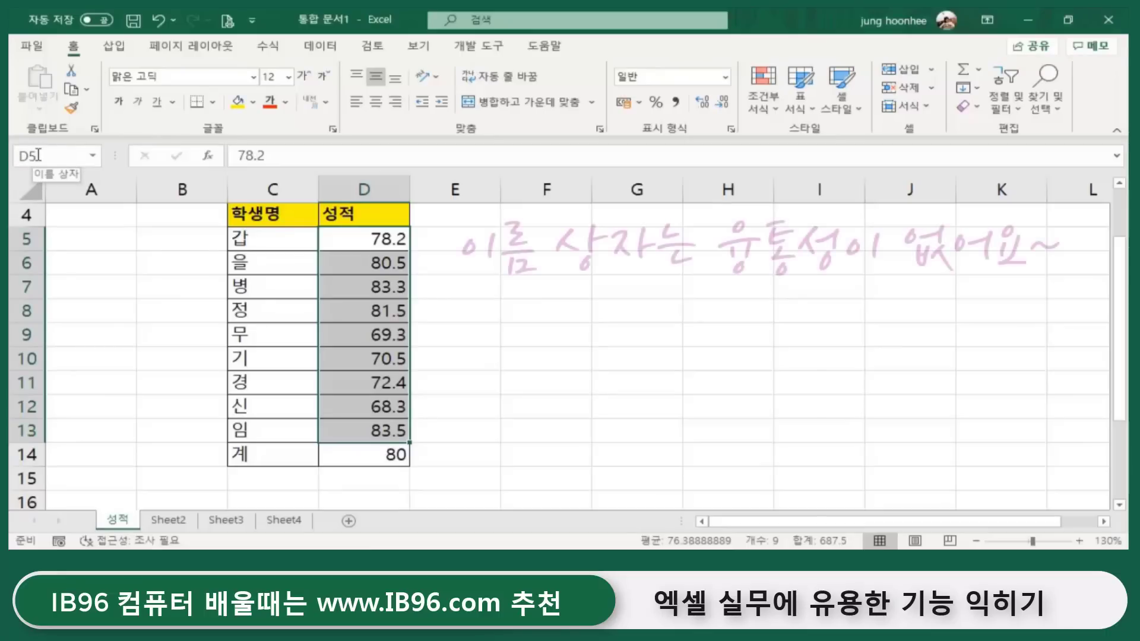
Reselect scores D5:D14 to confirm the 성적 range, then go to Sheet2.
{"action": "left_click", "coordinate": [545, 334]}
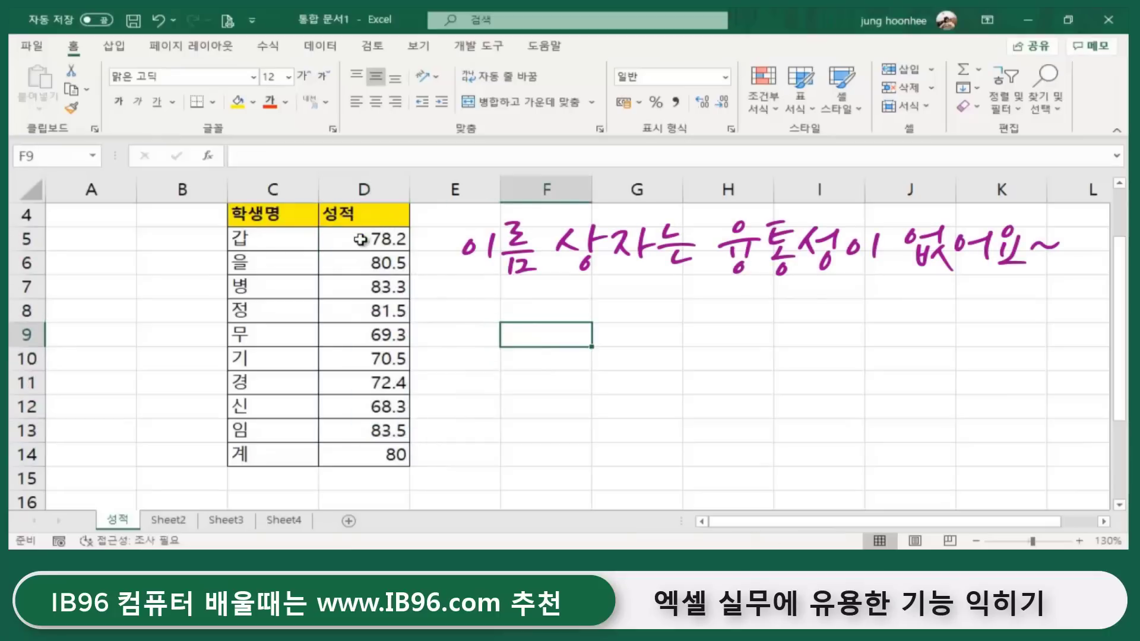
{"action": "left_click", "coordinate": [595, 285]}
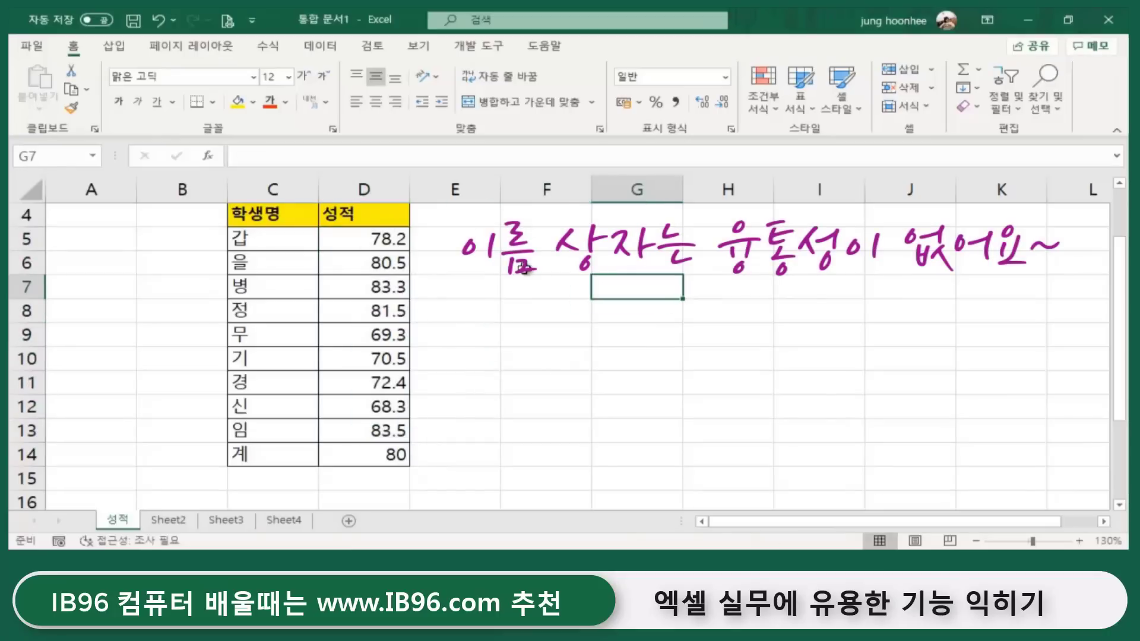
{"action": "left_click", "coordinate": [364, 238]}
{"action": "left_click_drag", "start_coordinate": [364, 238], "coordinate": [370, 454]}
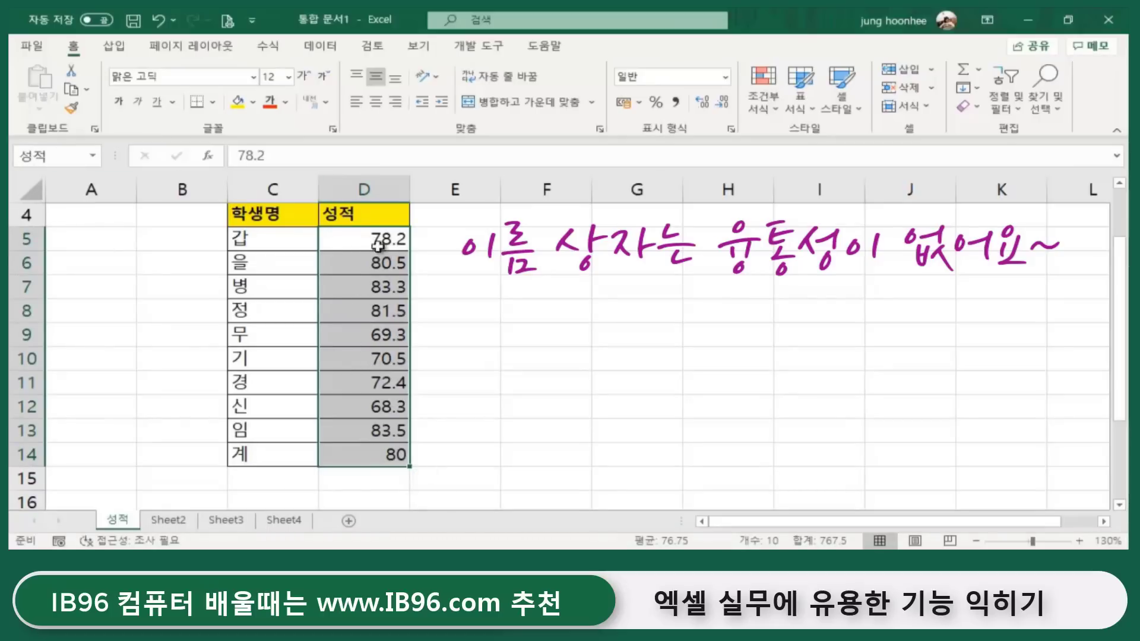
{"action": "mouse_move", "coordinate": [372, 236]}
{"action": "left_mouse_down"}
{"action": "mouse_move", "coordinate": [364, 429]}
{"action": "mouse_move", "coordinate": [351, 479]}
{"action": "left_mouse_up"}
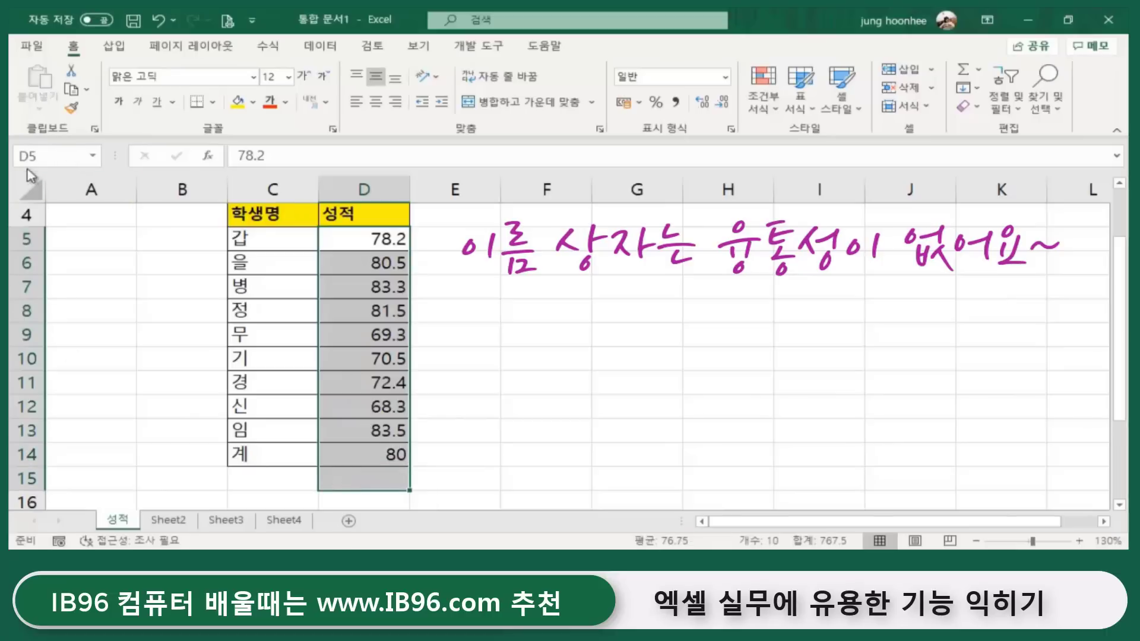
{"action": "left_click", "coordinate": [585, 328]}
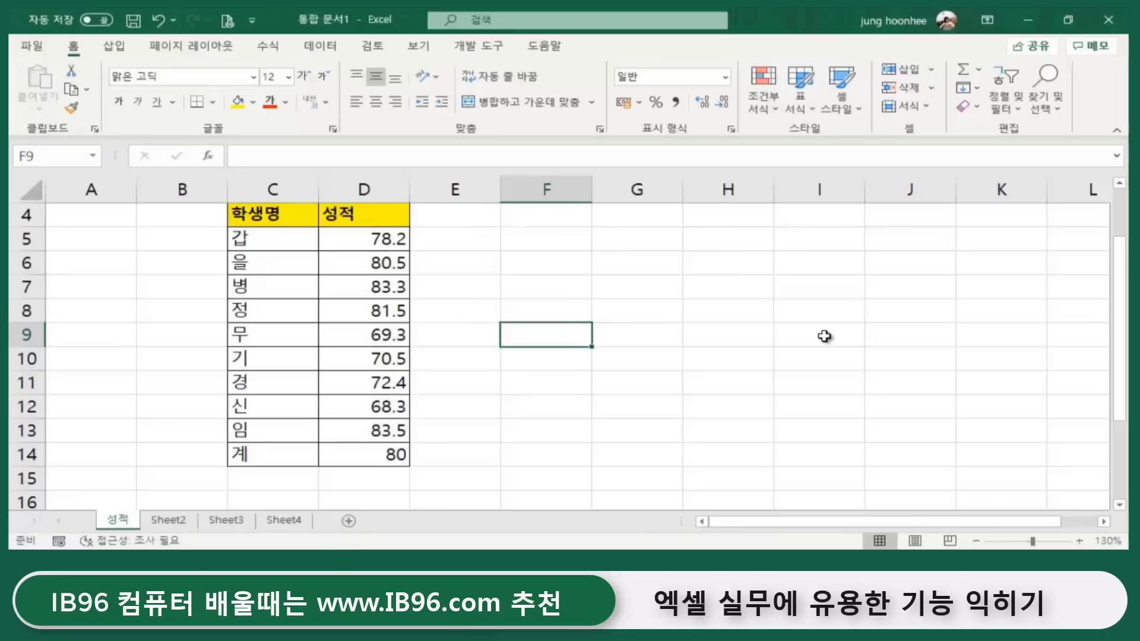
{"action": "left_click", "coordinate": [685, 318]}
{"action": "left_click", "coordinate": [571, 410]}
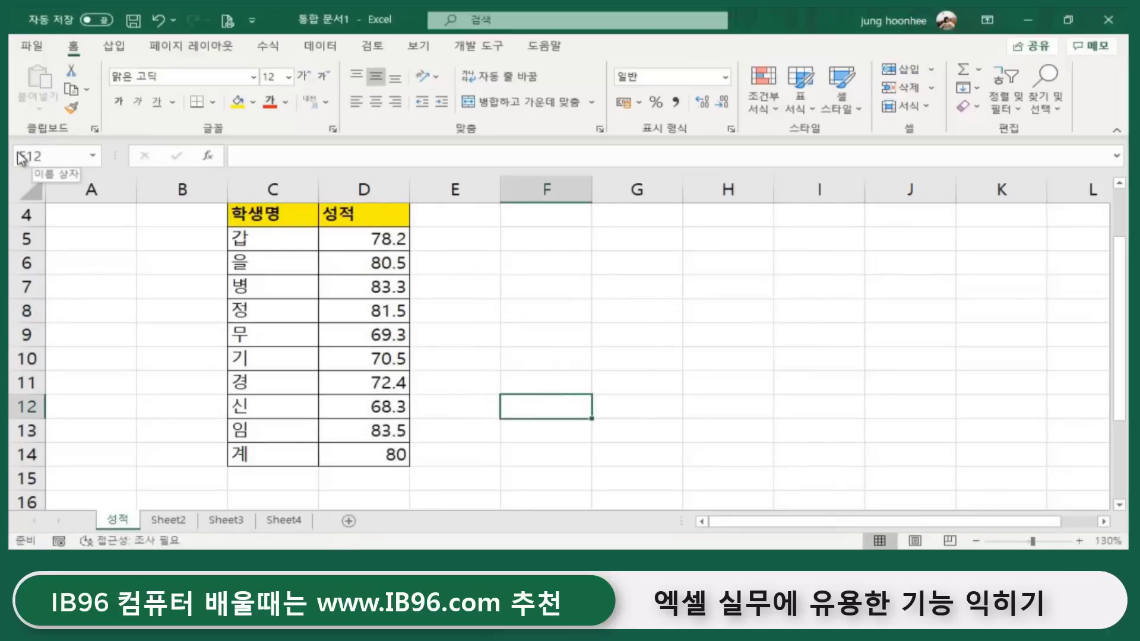
{"action": "left_click", "coordinate": [167, 527]}
Put =AVERAGE(성적) in Sheet2's D3 using AutoSum Average, showing 76.75.
{"action": "left_click", "coordinate": [484, 380]}
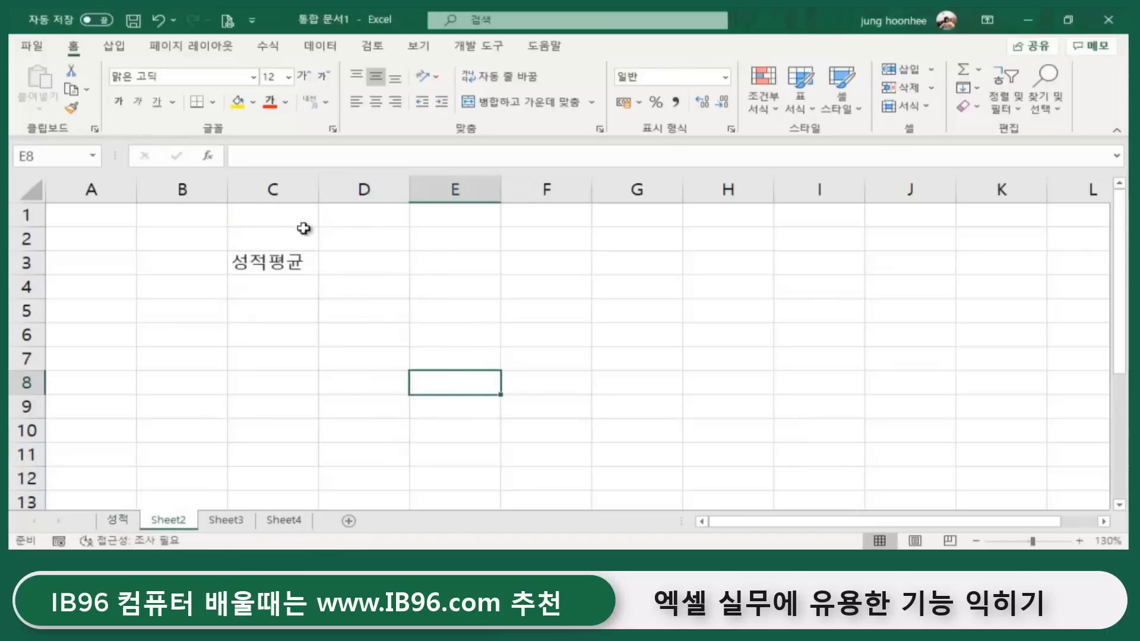
{"action": "left_click", "coordinate": [370, 264]}
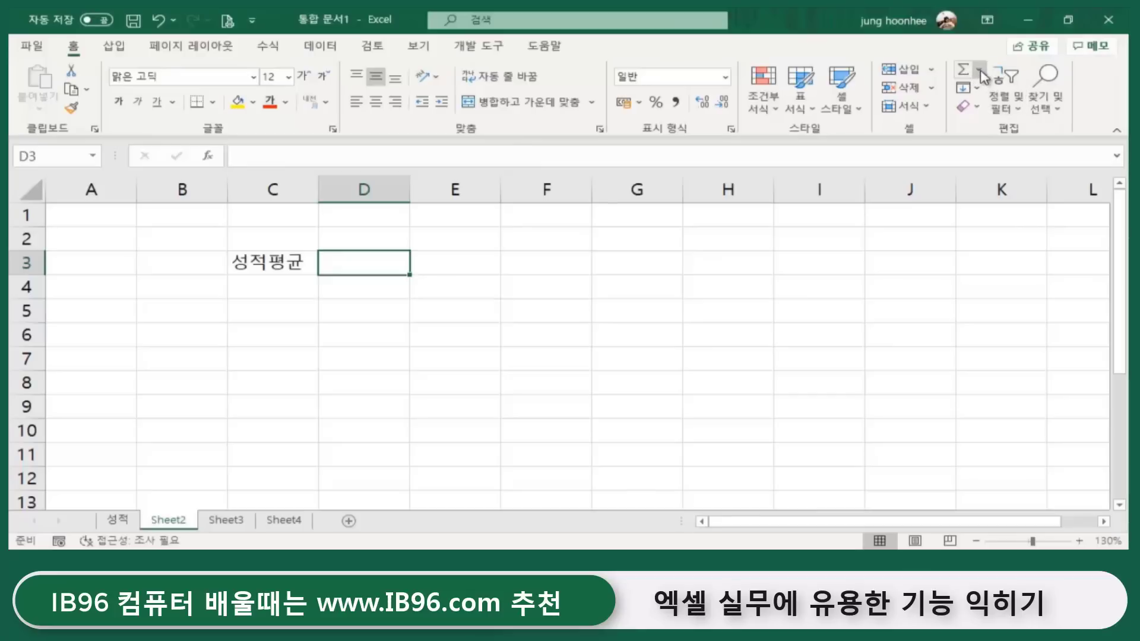
{"action": "left_click", "coordinate": [979, 74]}
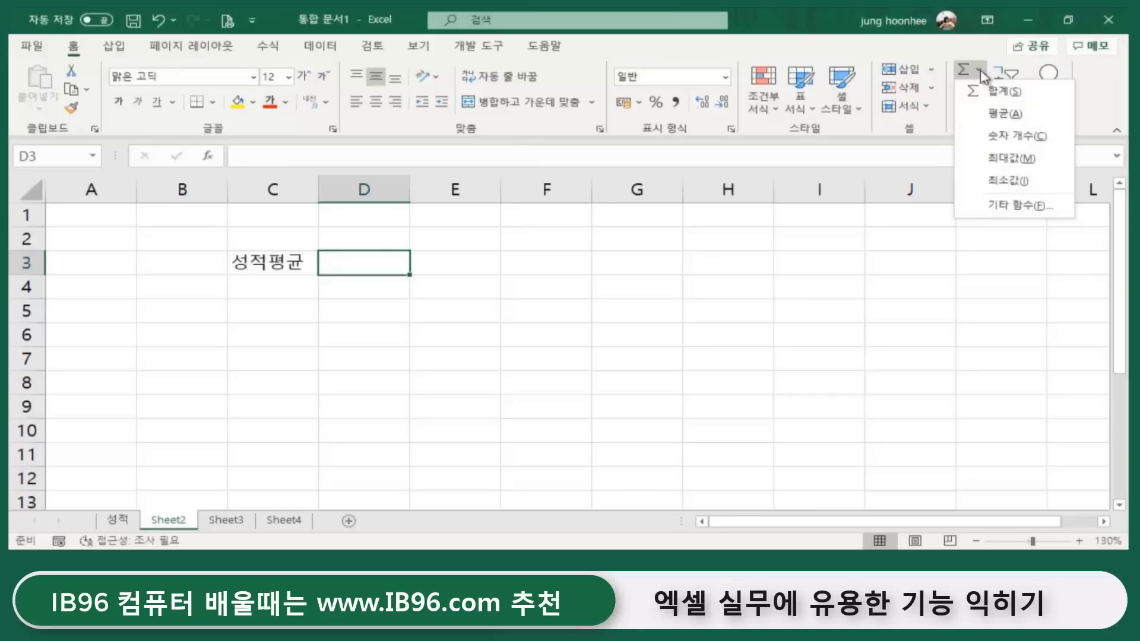
{"action": "left_click", "coordinate": [1008, 121]}
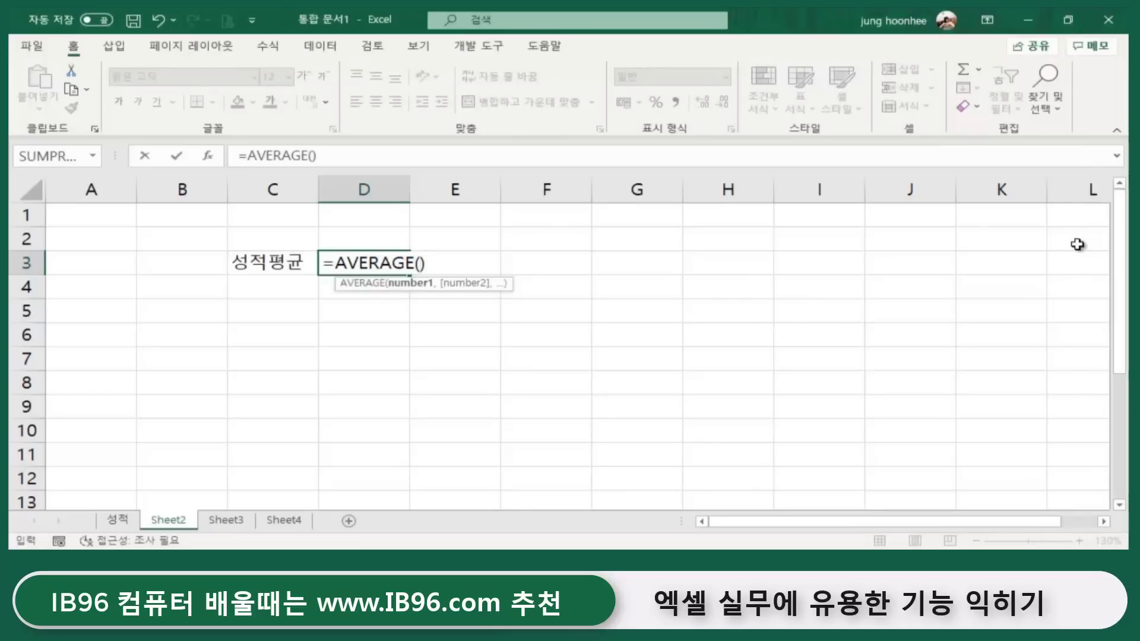
{"action": "type", "text": "성적"}
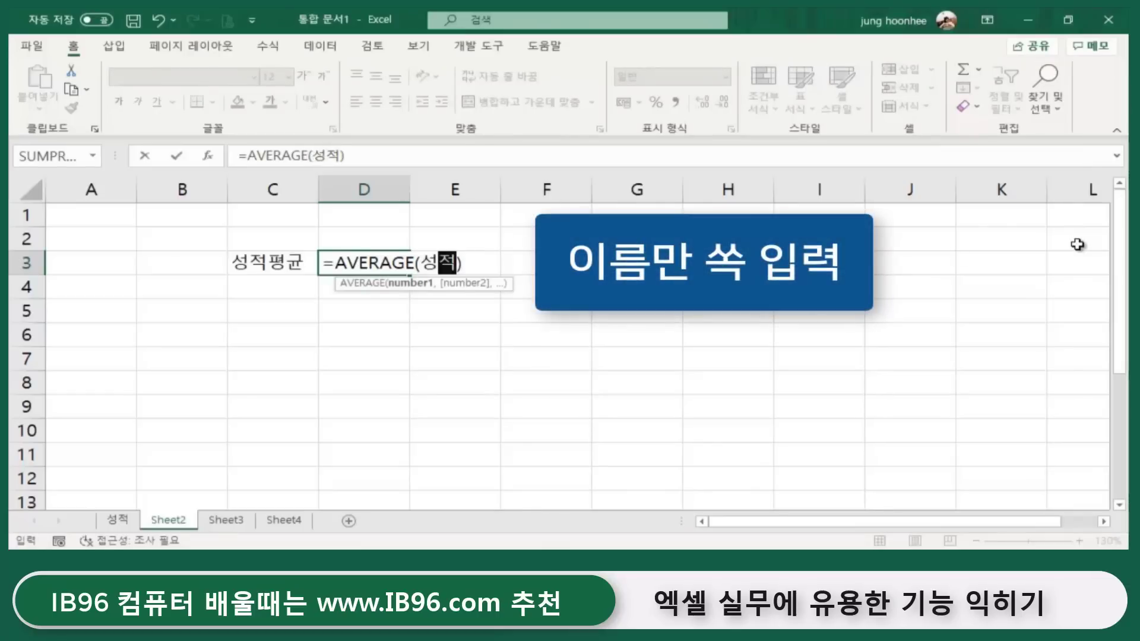
{"action": "key", "text": "Return"}
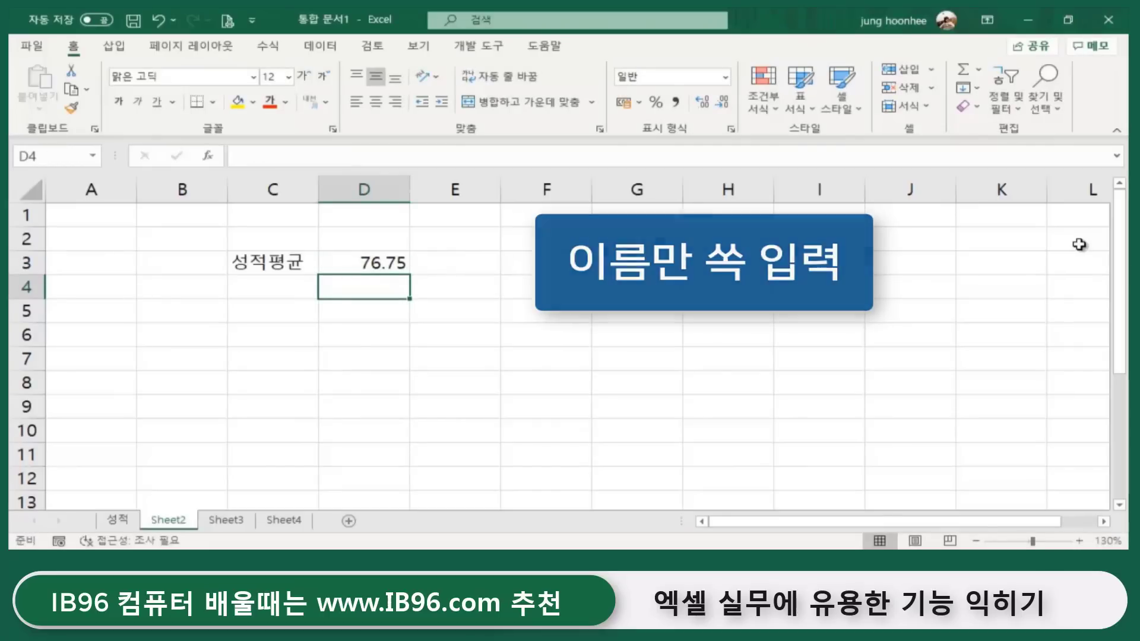
{"action": "left_click", "coordinate": [469, 356]}
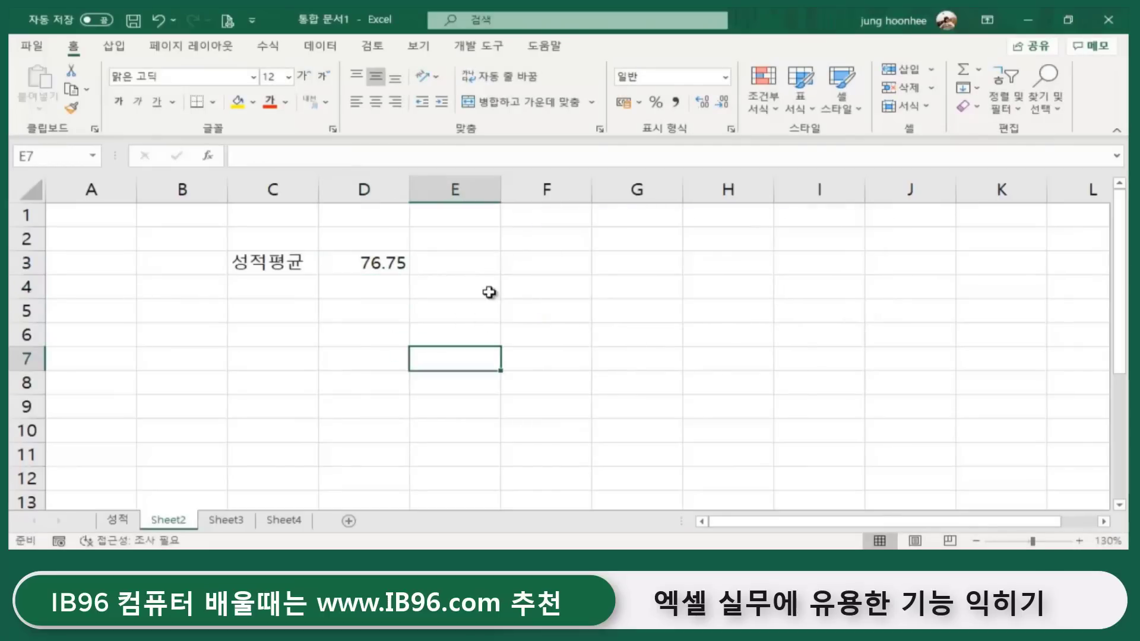
{"action": "left_click", "coordinate": [374, 266]}
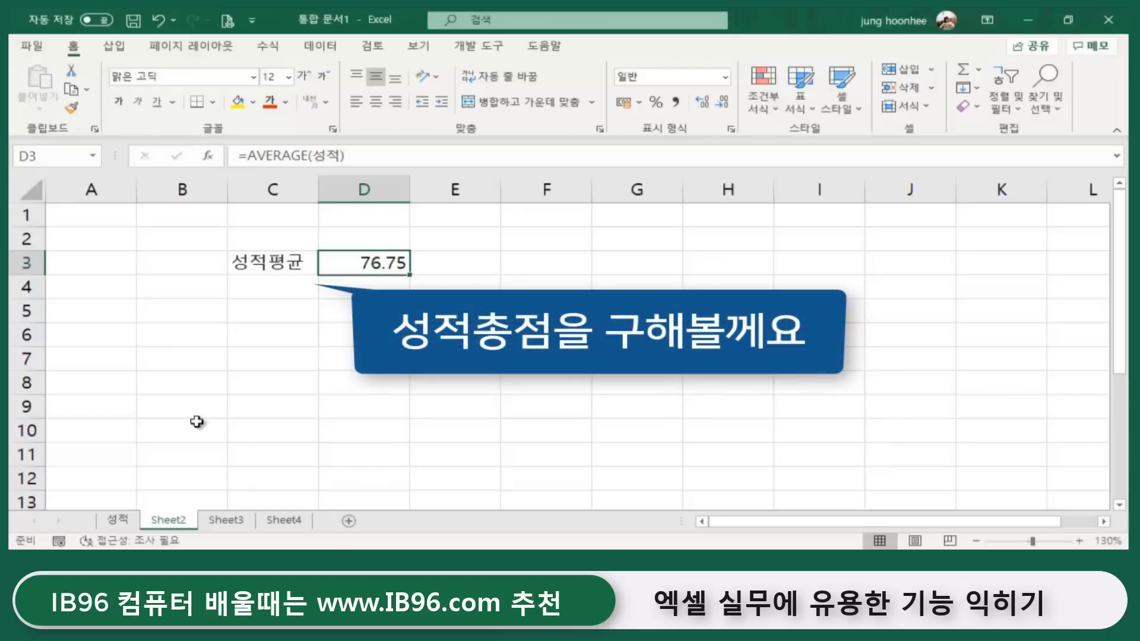
{"action": "left_click", "coordinate": [260, 291]}
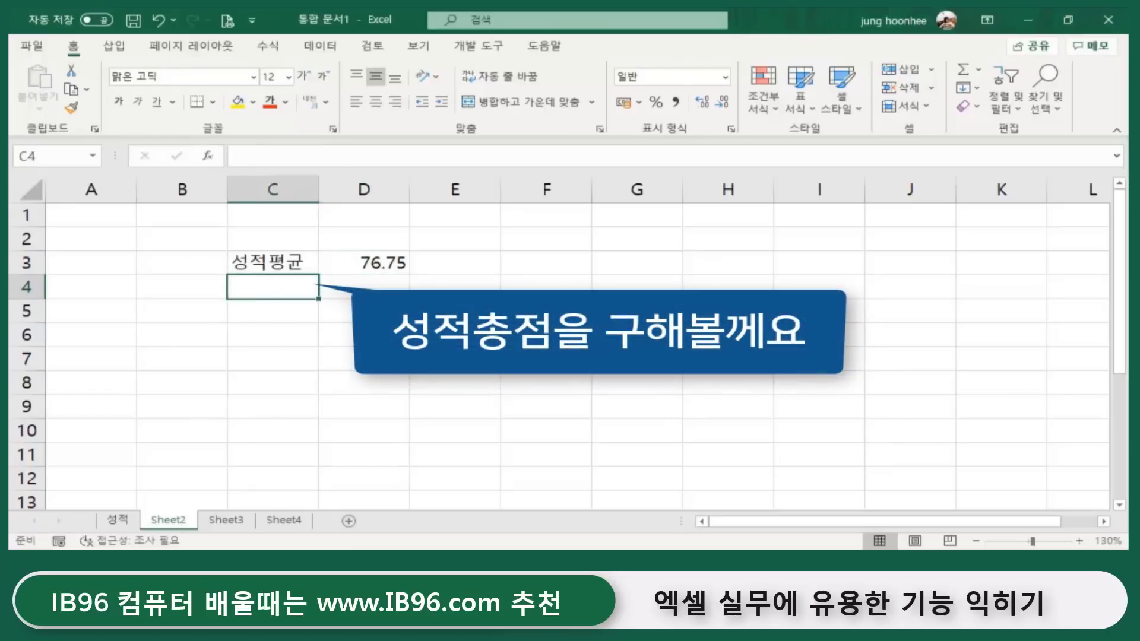
Label C4 as 성적총점 and move to D4.
{"action": "type", "text": "성"}
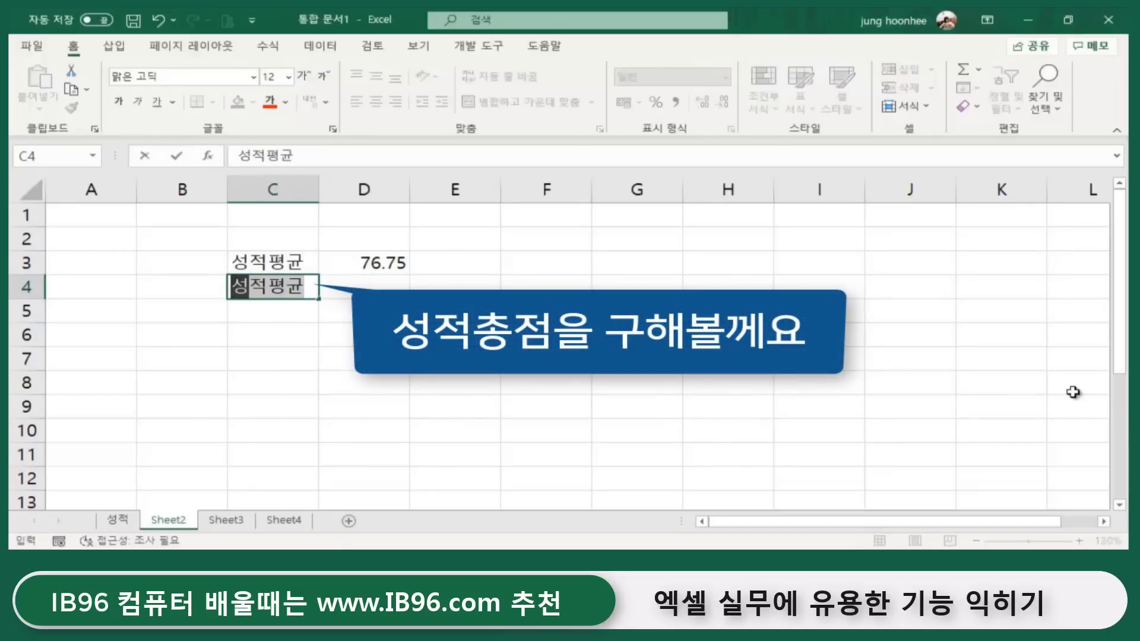
{"action": "type", "text": "적총점"}
{"action": "key", "text": "Return"}
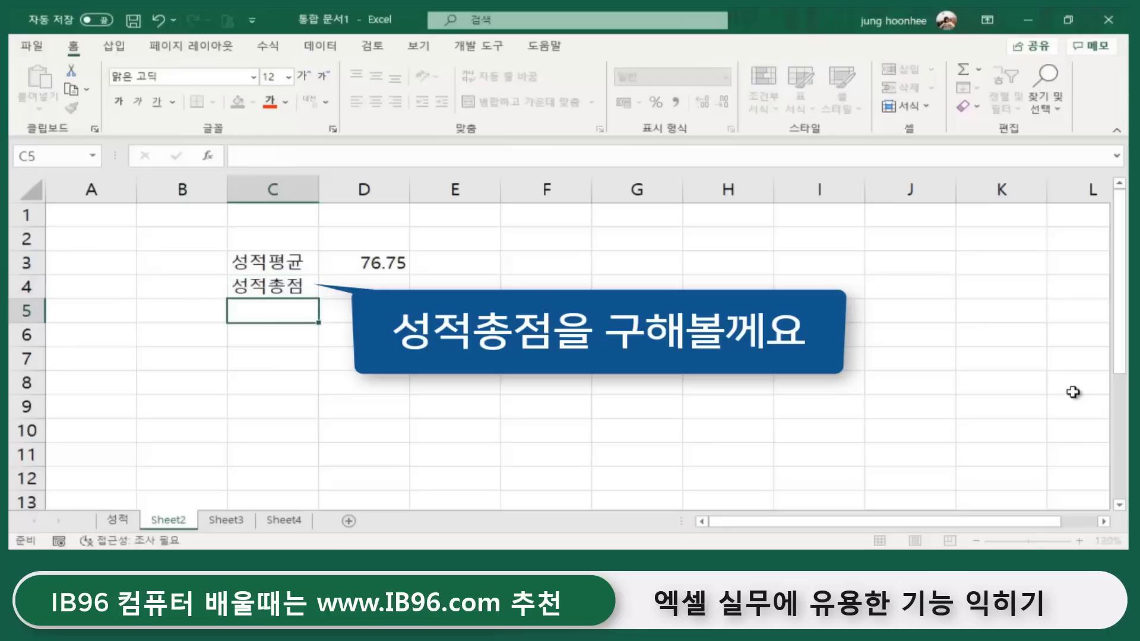
{"action": "key", "text": "Up"}
{"action": "key", "text": "Right"}
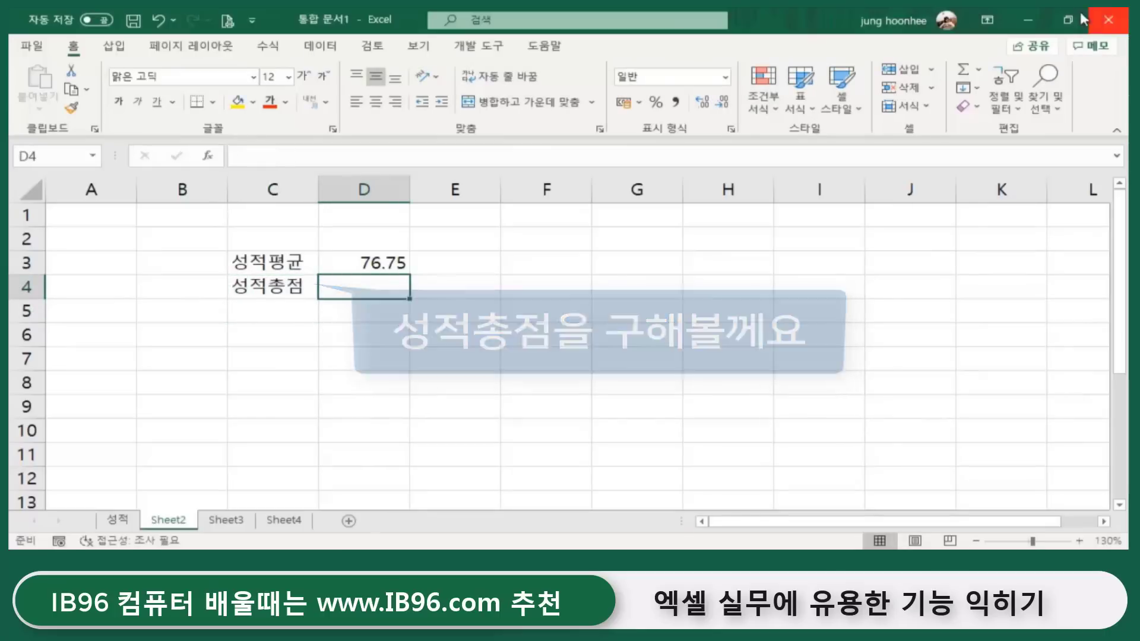
Enter =SUM(성적) in D4, showing a total of 767.5.
{"action": "left_click", "coordinate": [978, 70]}
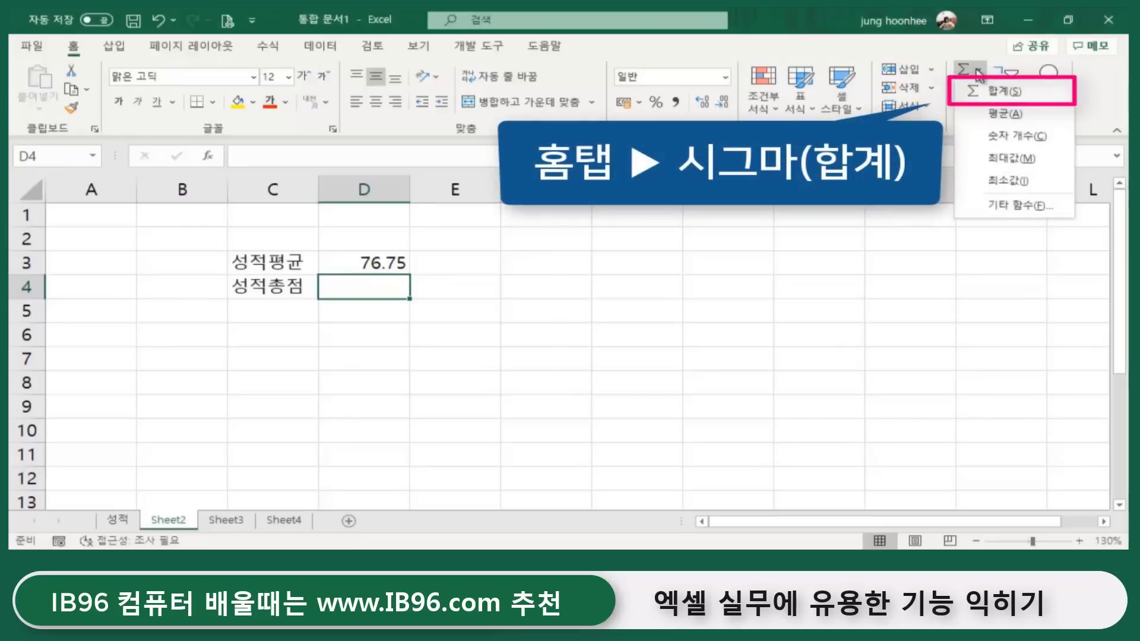
{"action": "left_click", "coordinate": [1004, 96]}
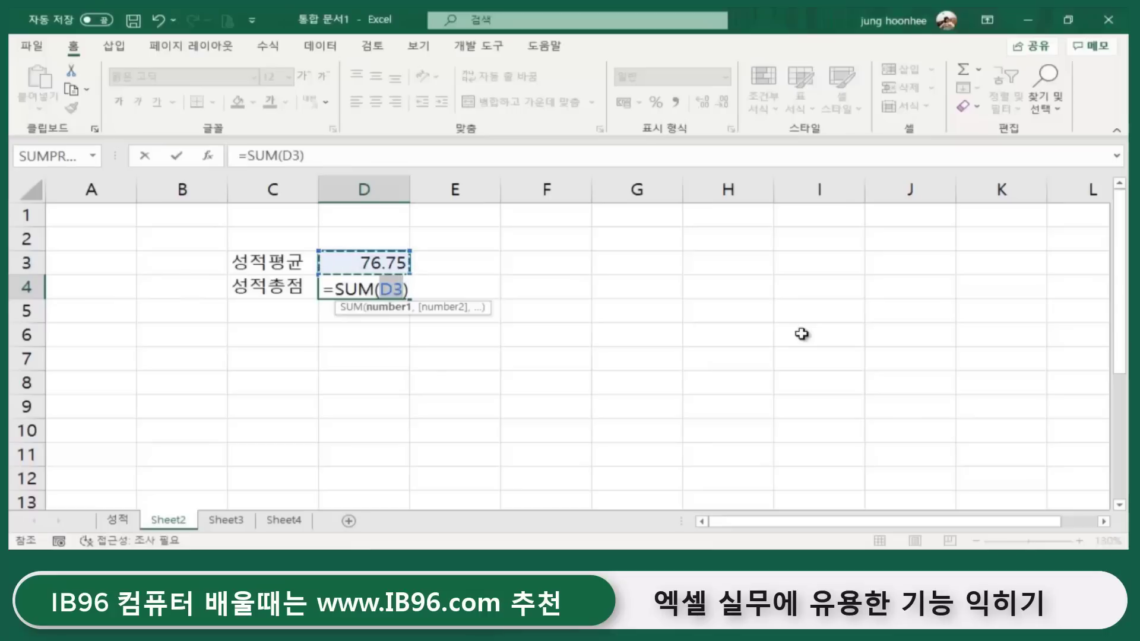
{"action": "type", "text": "성적"}
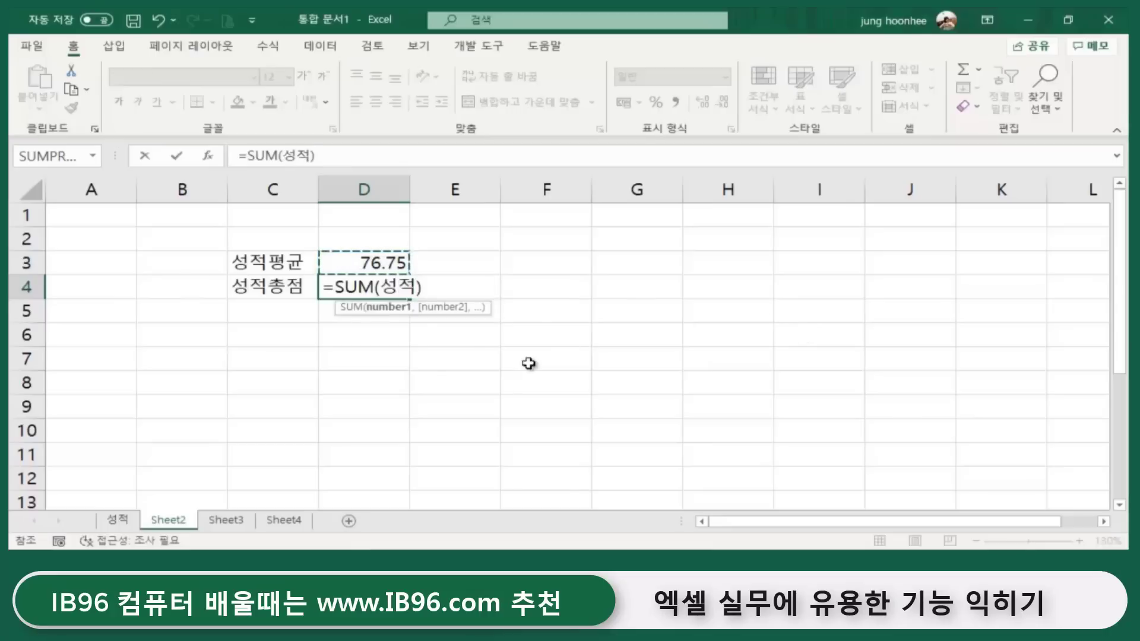
{"action": "key", "text": "Return"}
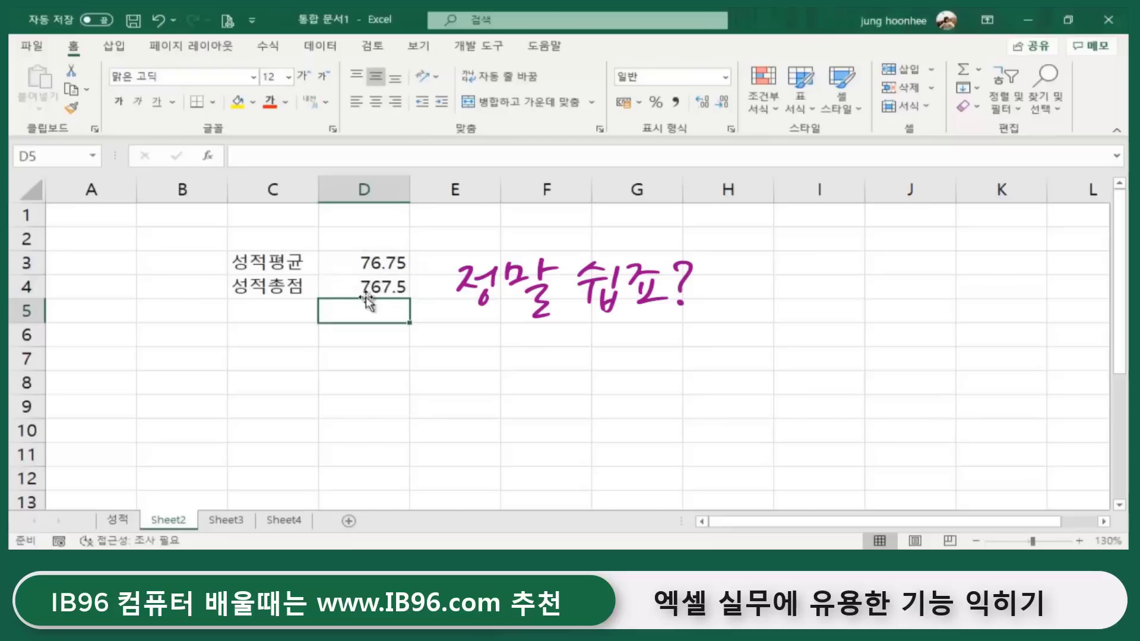
{"action": "left_click", "coordinate": [364, 288]}
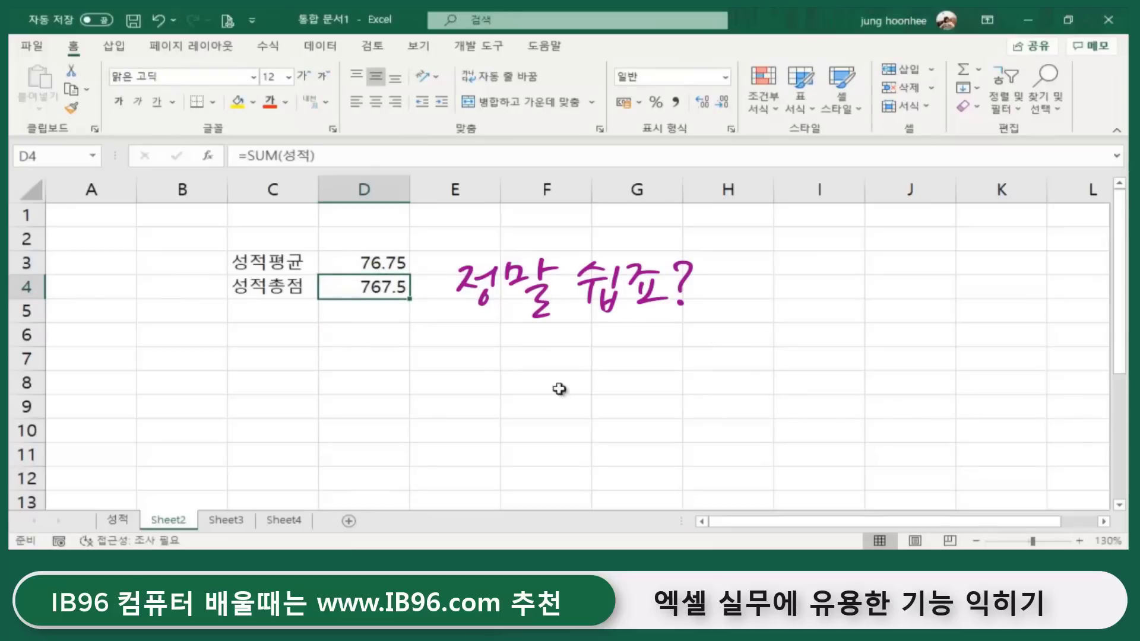
{"action": "left_click", "coordinate": [484, 366]}
{"action": "left_click_drag", "start_coordinate": [357, 266], "coordinate": [365, 279]}
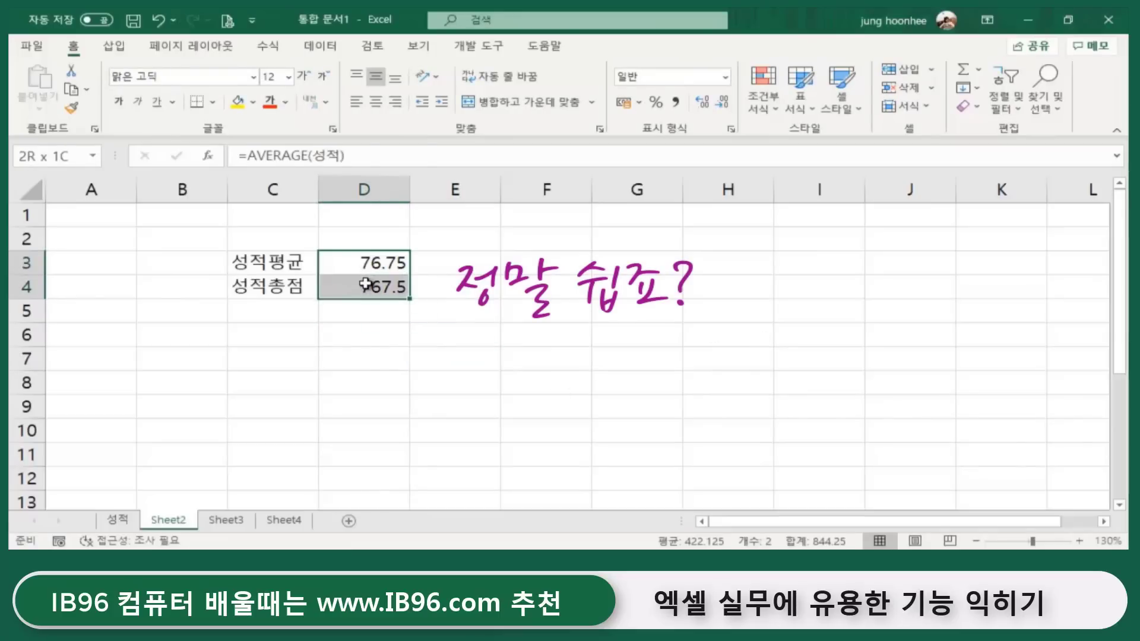
{"action": "left_click", "coordinate": [633, 339]}
{"action": "left_click", "coordinate": [381, 261]}
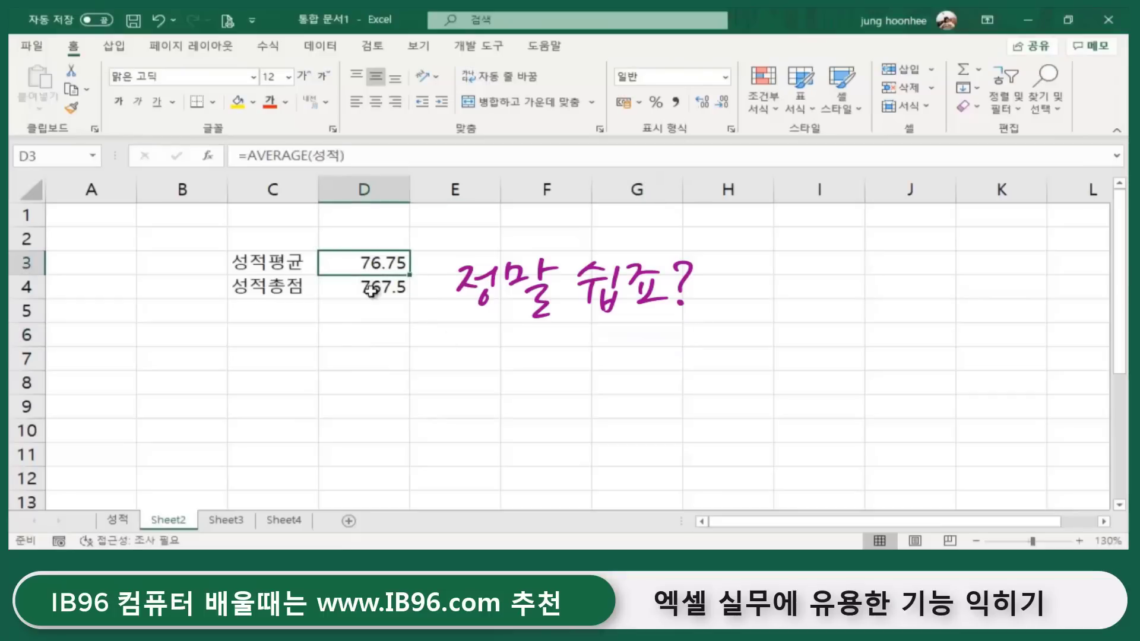
{"action": "left_click", "coordinate": [596, 338]}
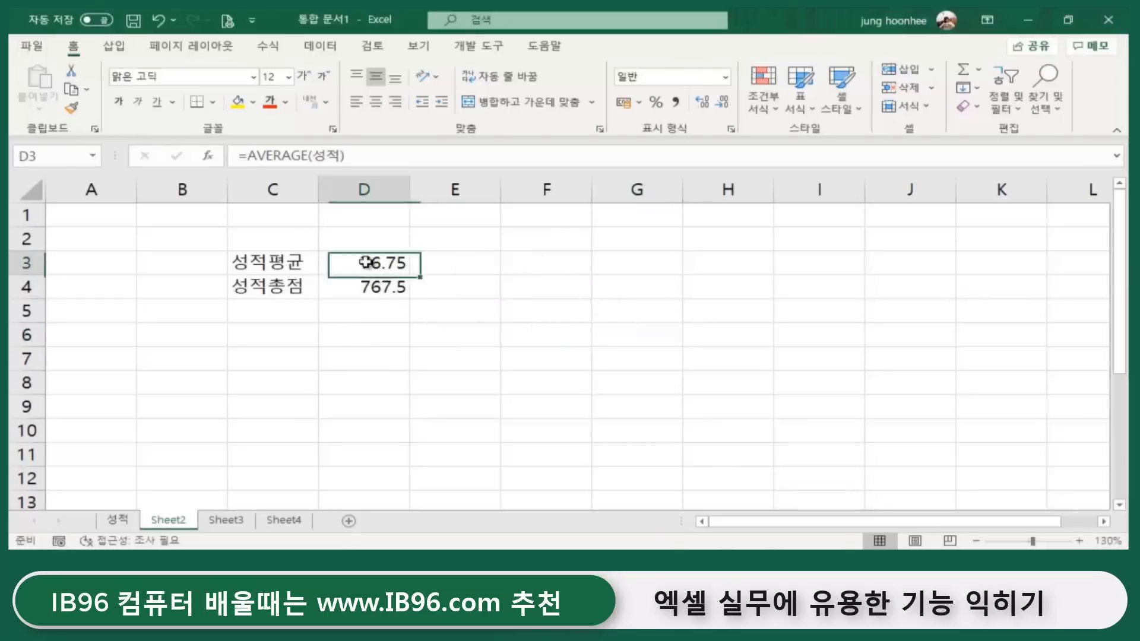
{"action": "left_click_drag", "start_coordinate": [369, 263], "coordinate": [368, 286]}
{"action": "left_click", "coordinate": [595, 369]}
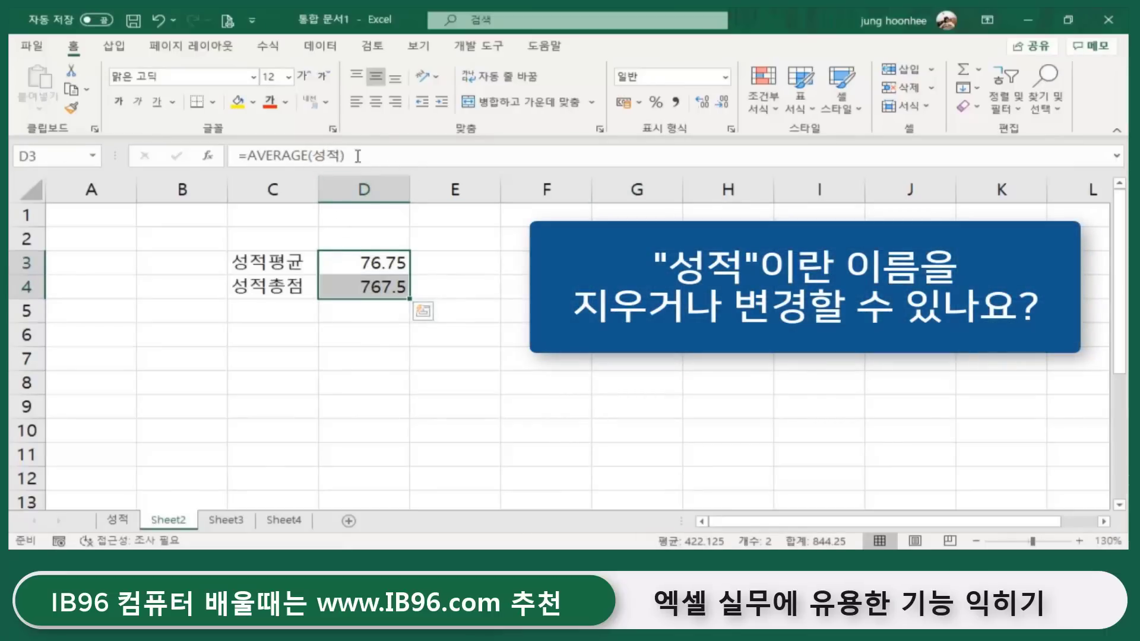
{"action": "left_click", "coordinate": [514, 311]}
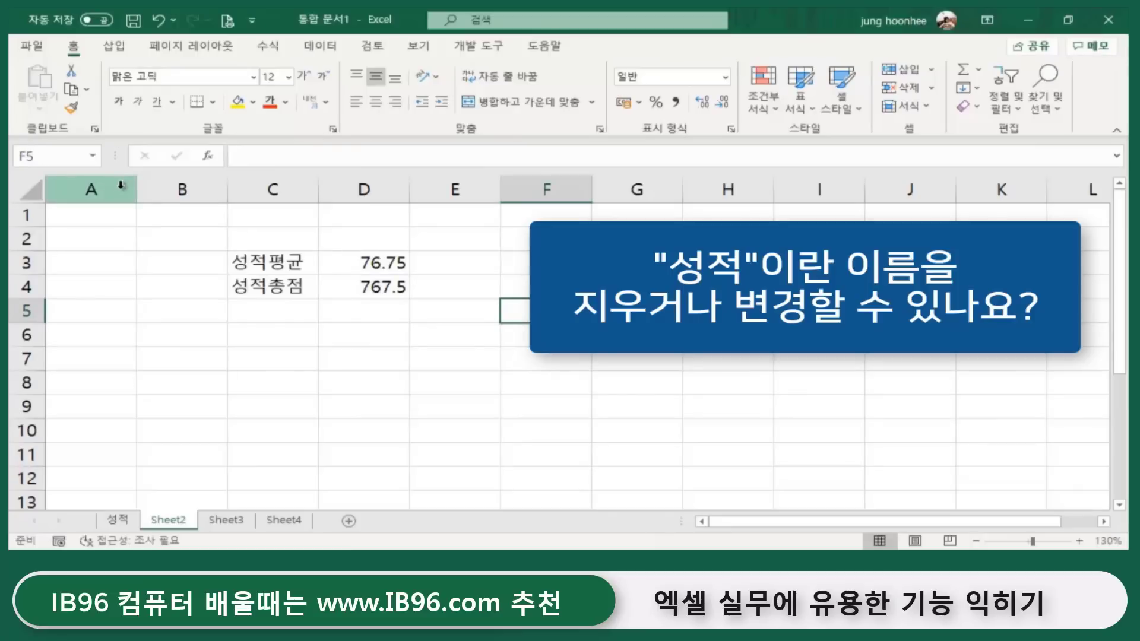
{"action": "left_click", "coordinate": [136, 522]}
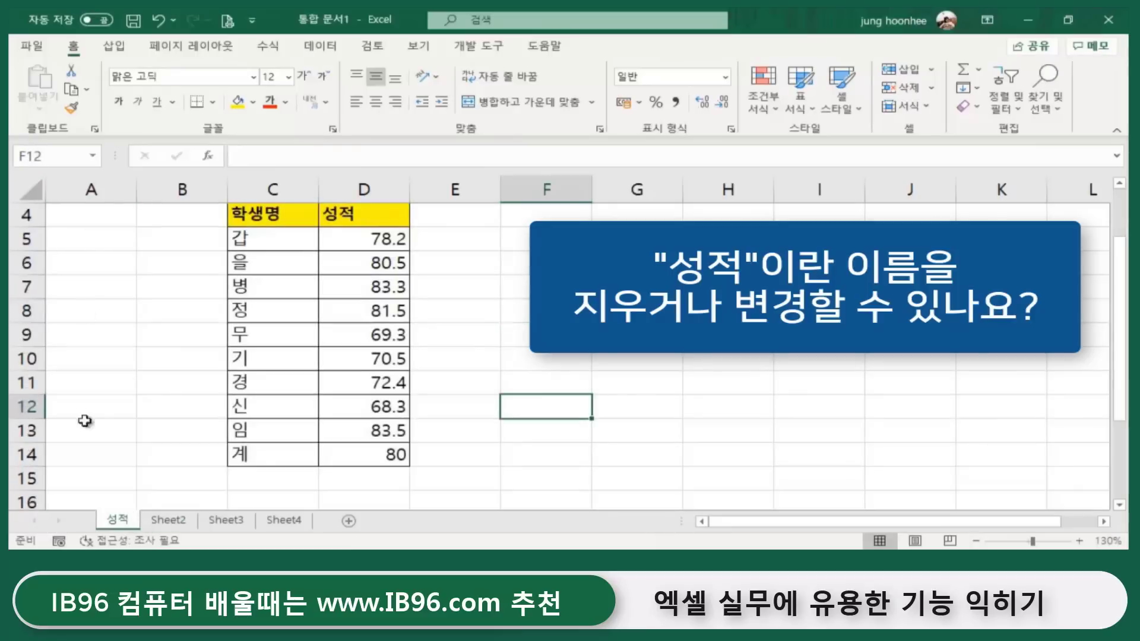
{"action": "left_click_drag", "start_coordinate": [374, 239], "coordinate": [379, 461]}
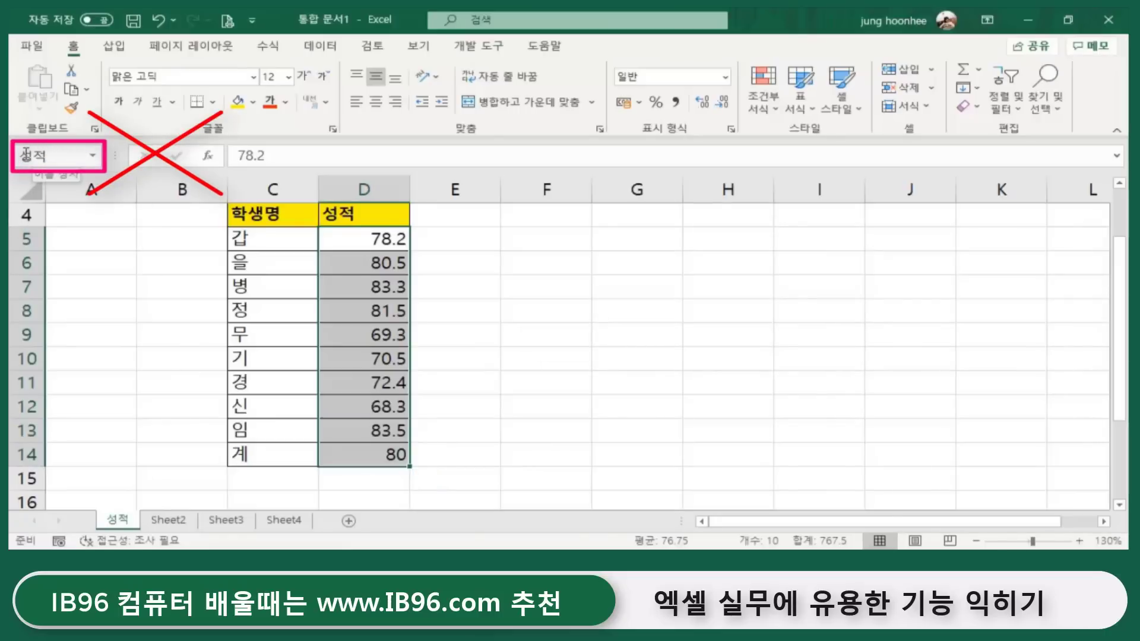
{"action": "left_click", "coordinate": [616, 358]}
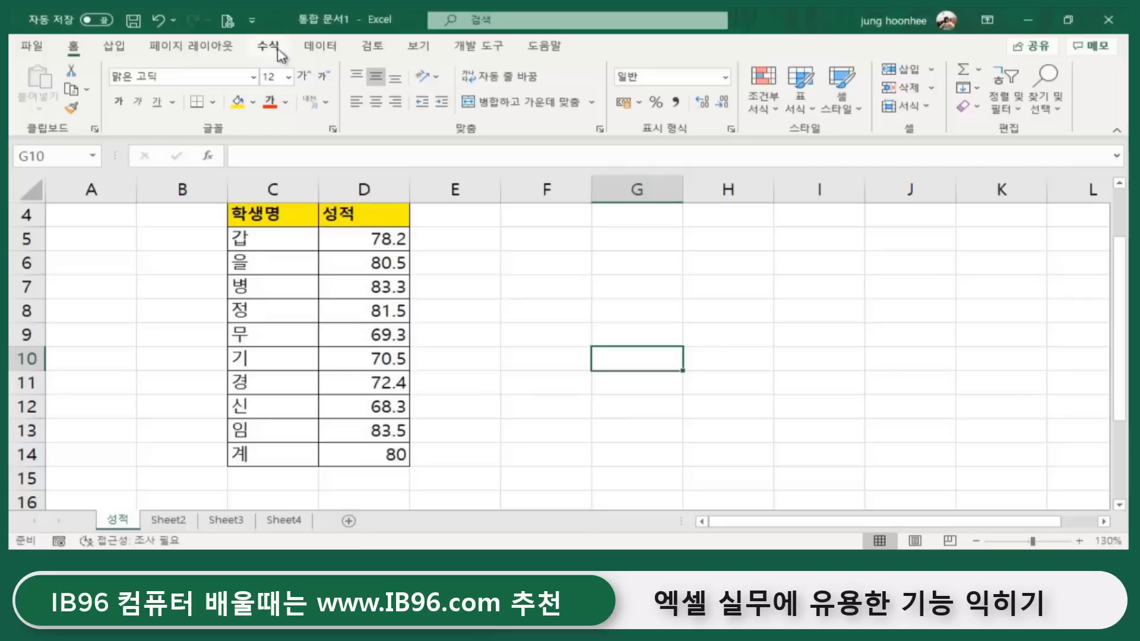
Open Name Manager to confirm 성적 refers to 성적!$D$5:$D$14.
{"action": "left_click", "coordinate": [268, 46]}
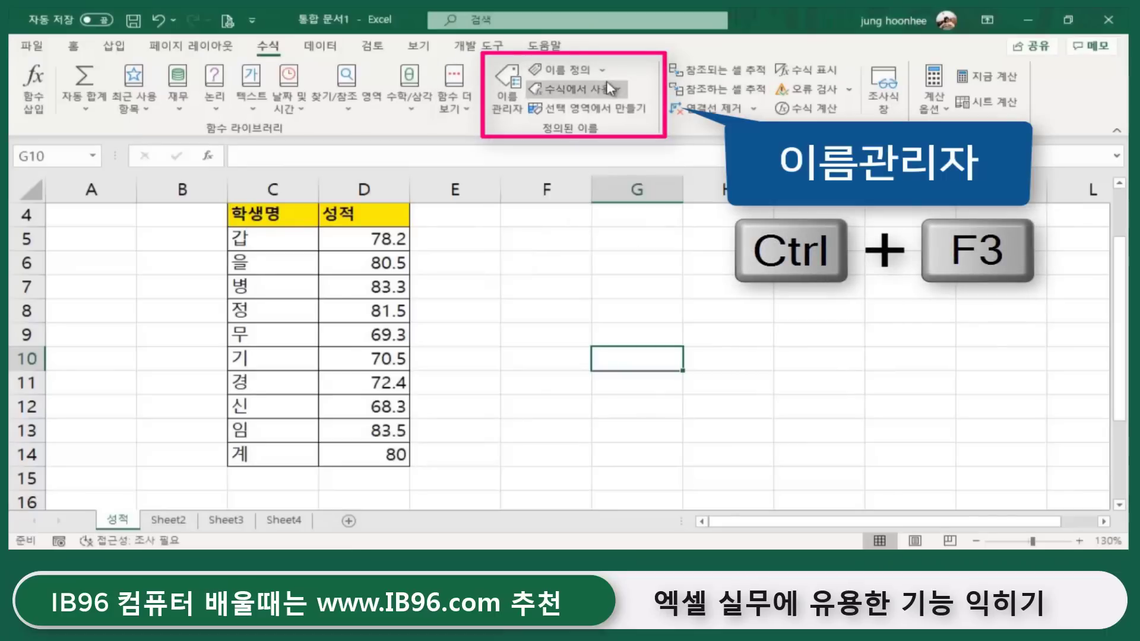
{"action": "left_click", "coordinate": [504, 112]}
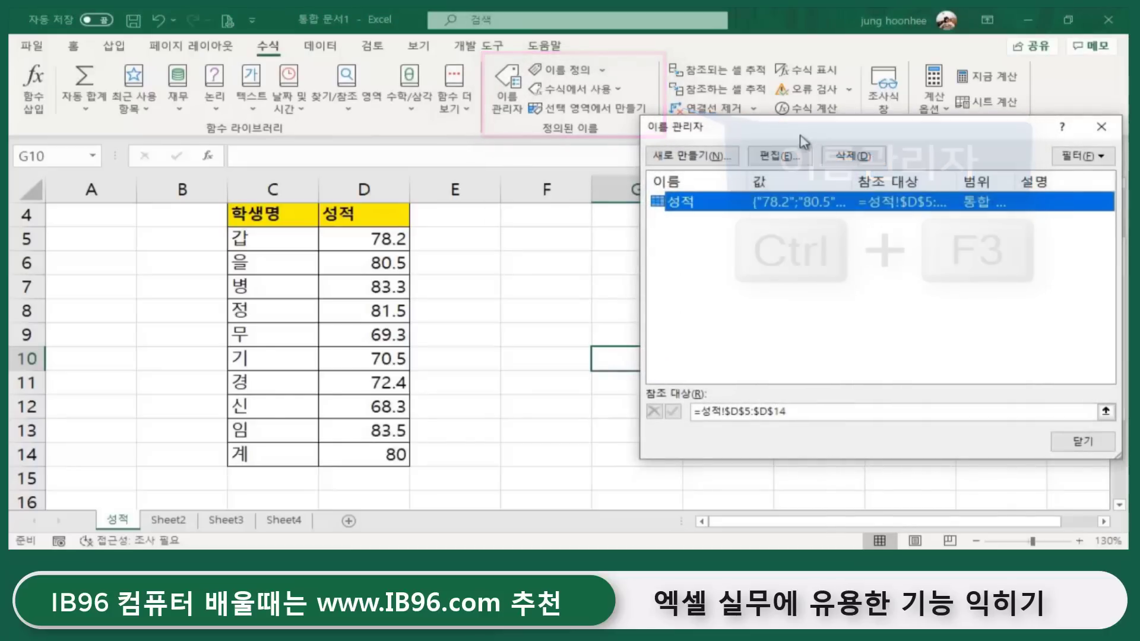
{"action": "left_click_drag", "start_coordinate": [645, 138], "coordinate": [553, 109]}
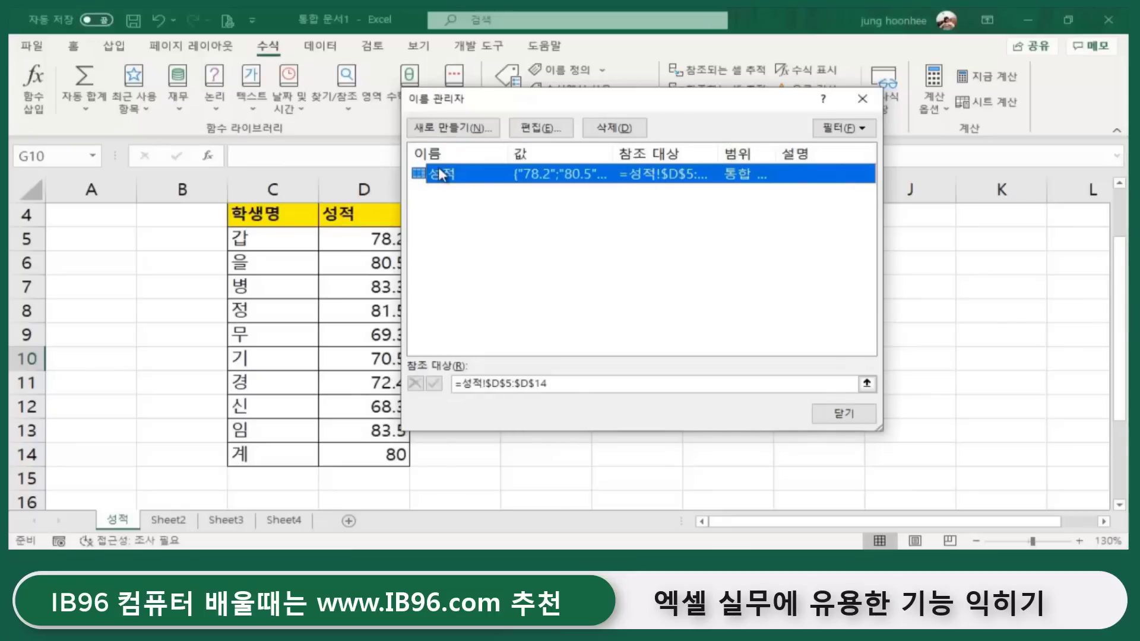
{"action": "key", "text": "Tab"}
Close Name Manager and enter a new student's name in C15.
{"action": "left_click", "coordinate": [843, 414]}
{"action": "left_click", "coordinate": [596, 404]}
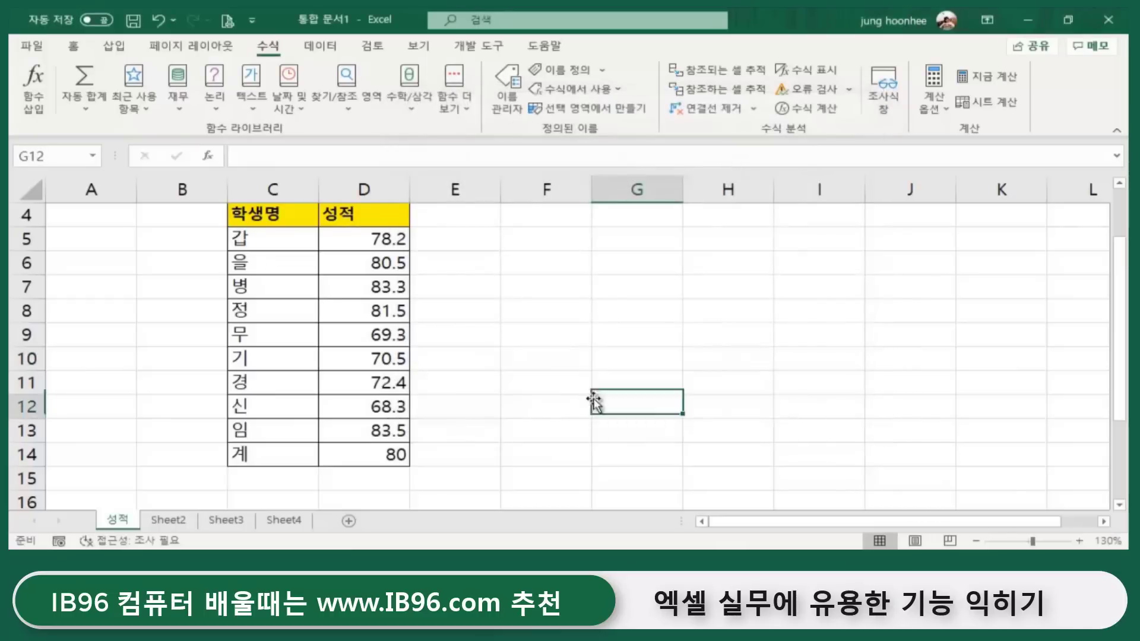
{"action": "left_click", "coordinate": [561, 294]}
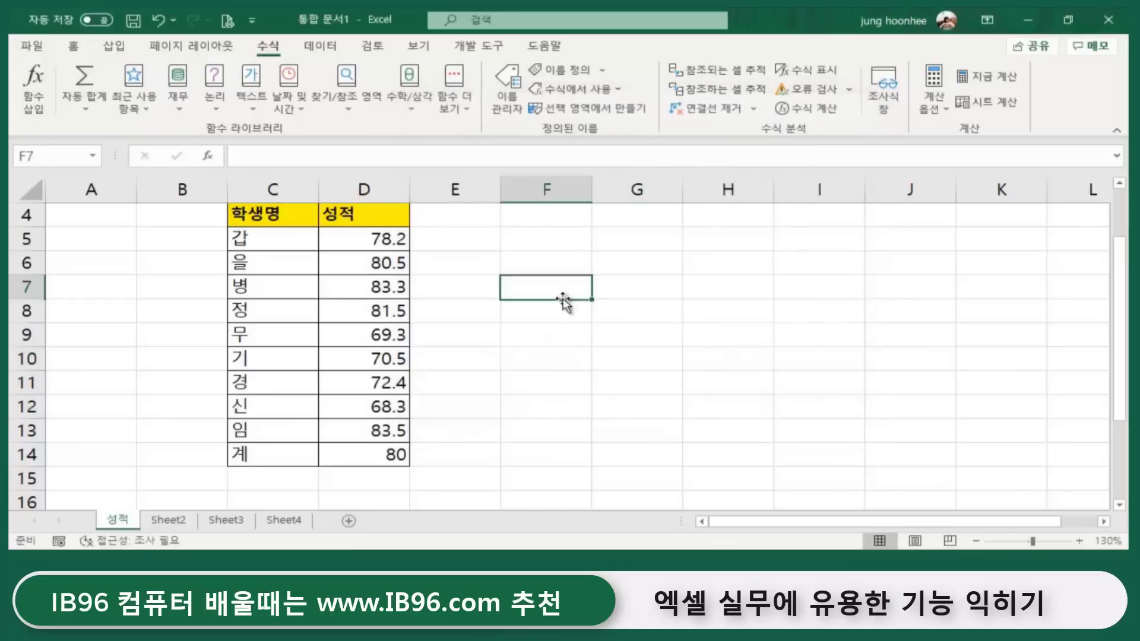
{"action": "left_click", "coordinate": [253, 458]}
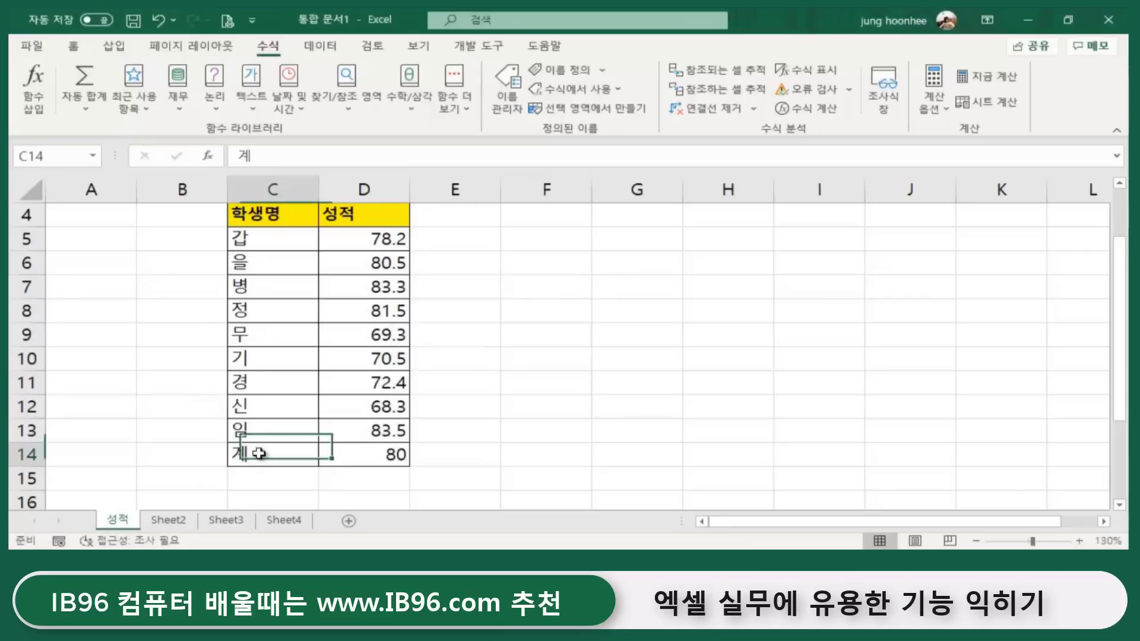
{"action": "left_click", "coordinate": [247, 481]}
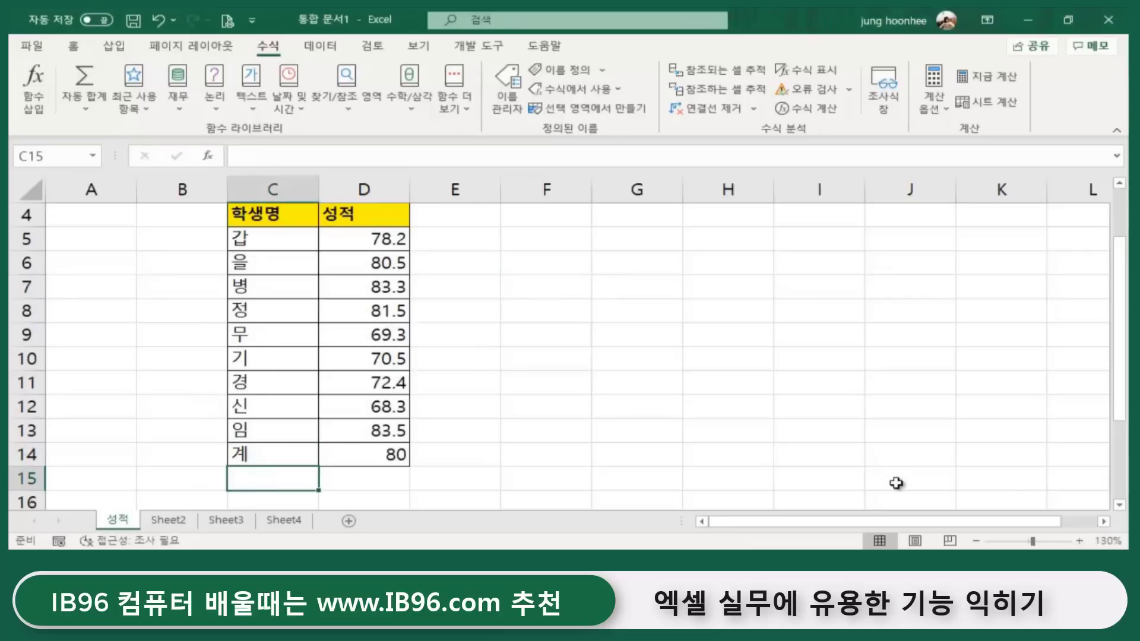
{"action": "type", "text": "저팔계"}
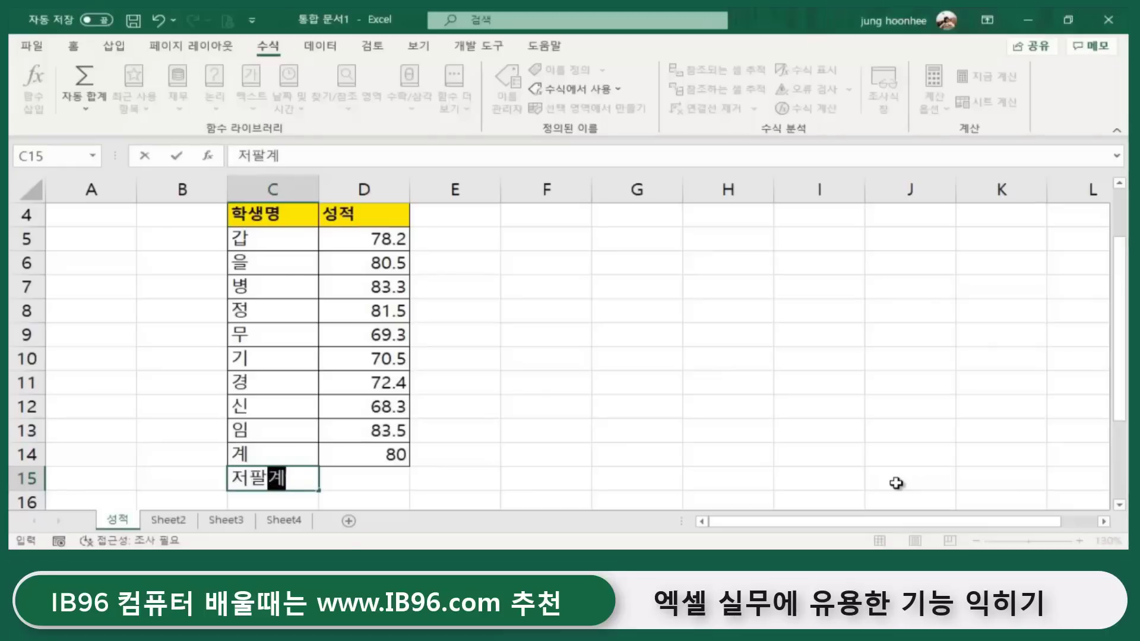
{"action": "key", "text": "Return"}
Give the new student a score of 85 in D15.
{"action": "key", "text": "Up"}
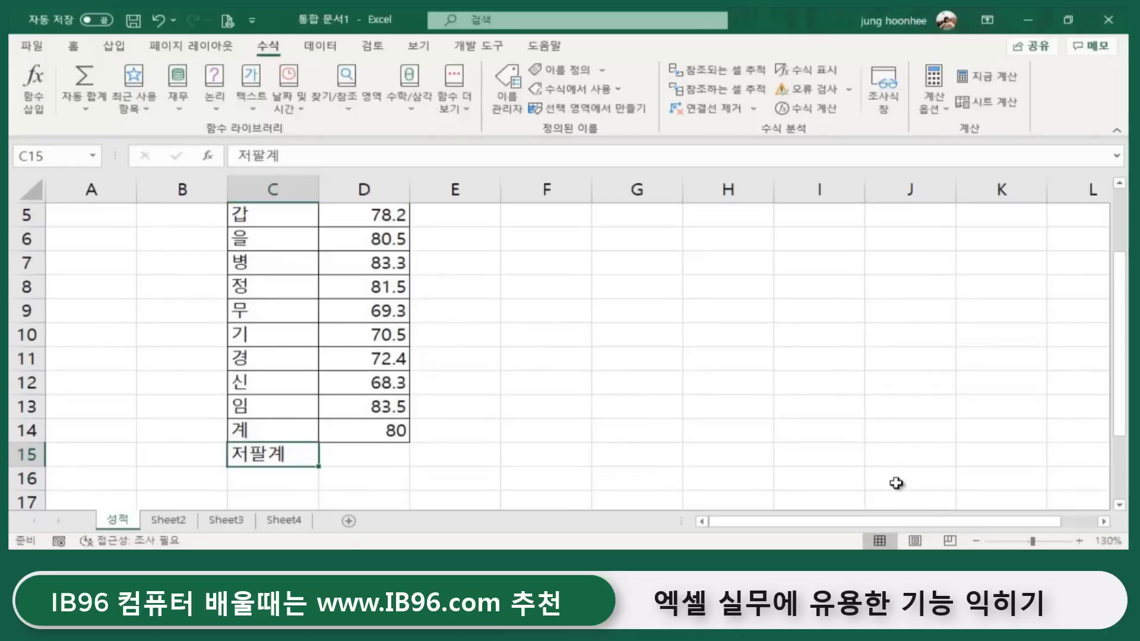
{"action": "key", "text": "Right"}
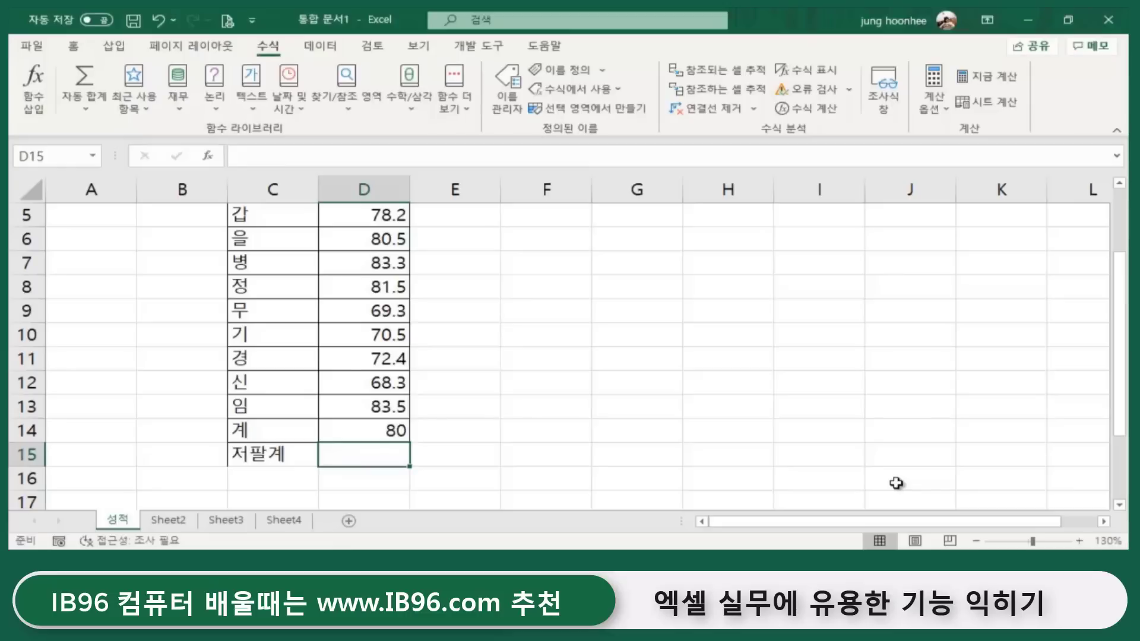
{"action": "type", "text": "85"}
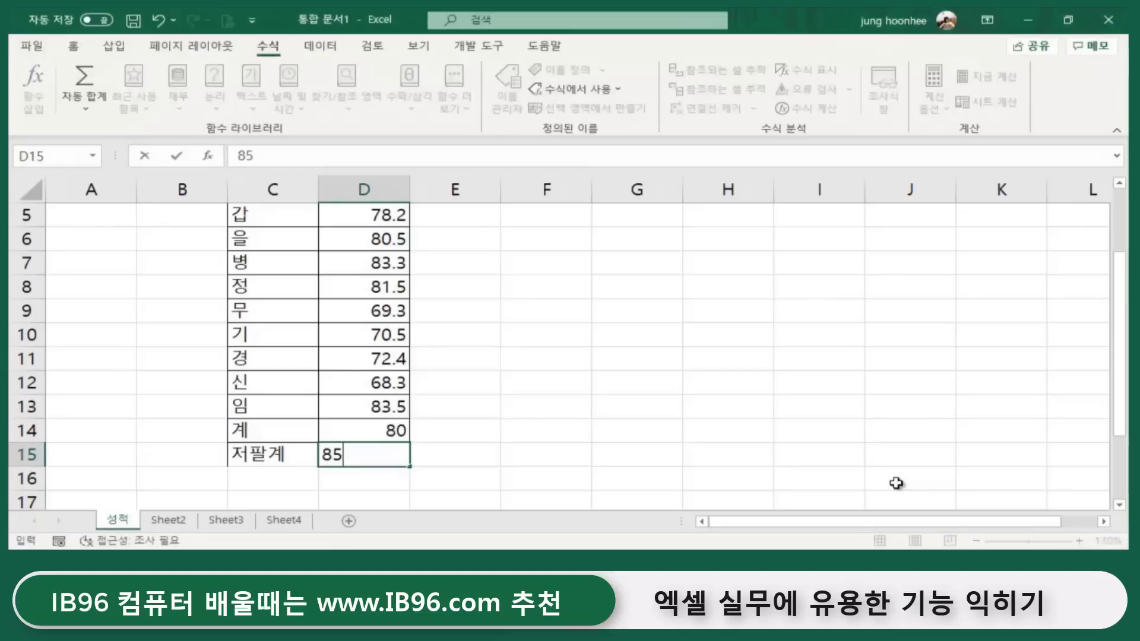
{"action": "key", "text": "Return"}
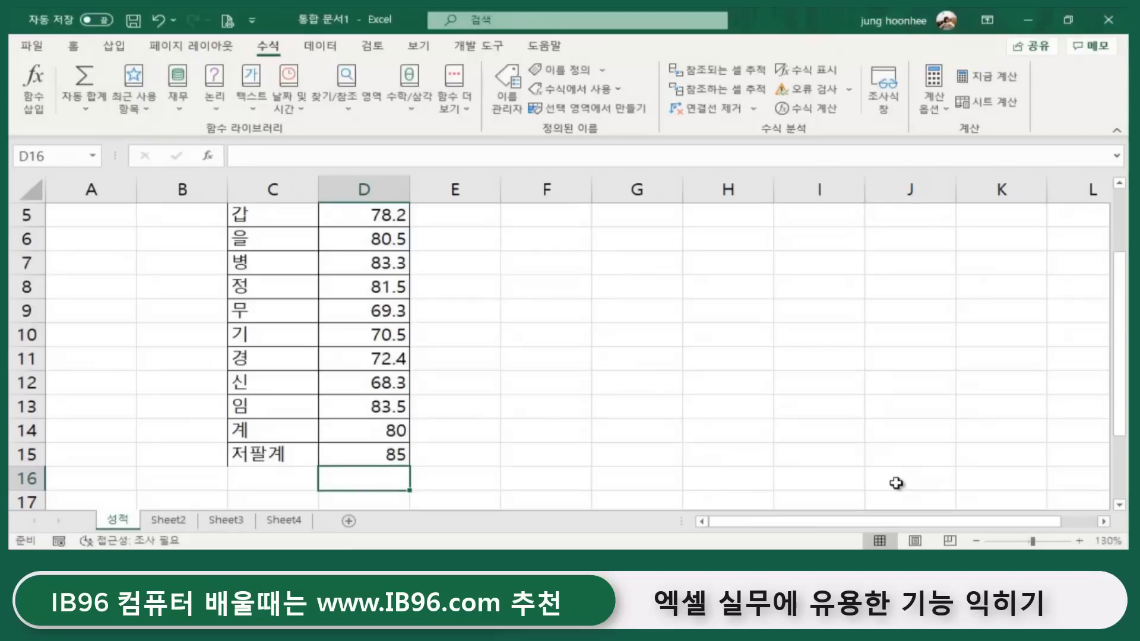
{"action": "left_click", "coordinate": [342, 463]}
{"action": "scroll", "coordinate": [580, 412], "scroll_direction": "up", "scroll_amount": 2}
{"action": "left_click", "coordinate": [361, 309]}
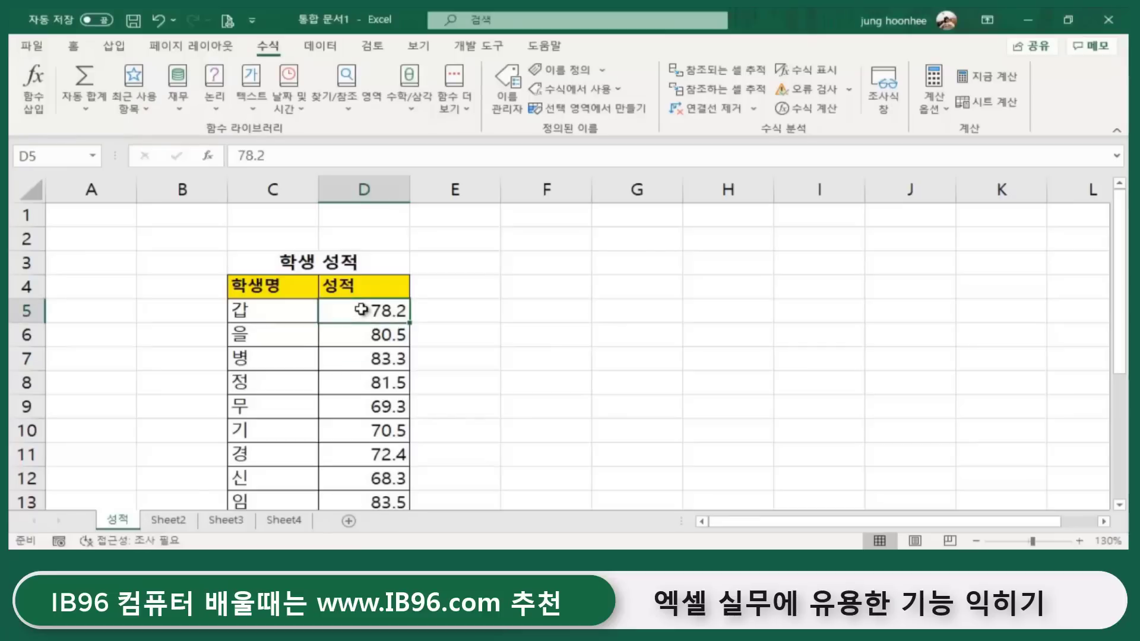
{"action": "left_click_drag", "start_coordinate": [361, 309], "coordinate": [366, 431]}
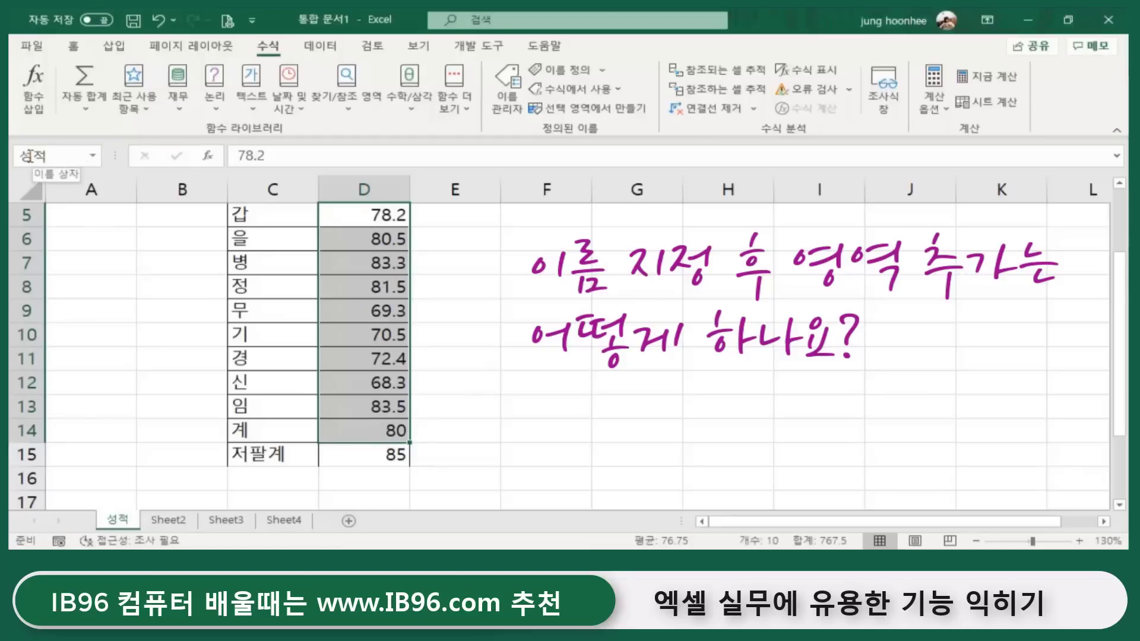
{"action": "left_click", "coordinate": [353, 459]}
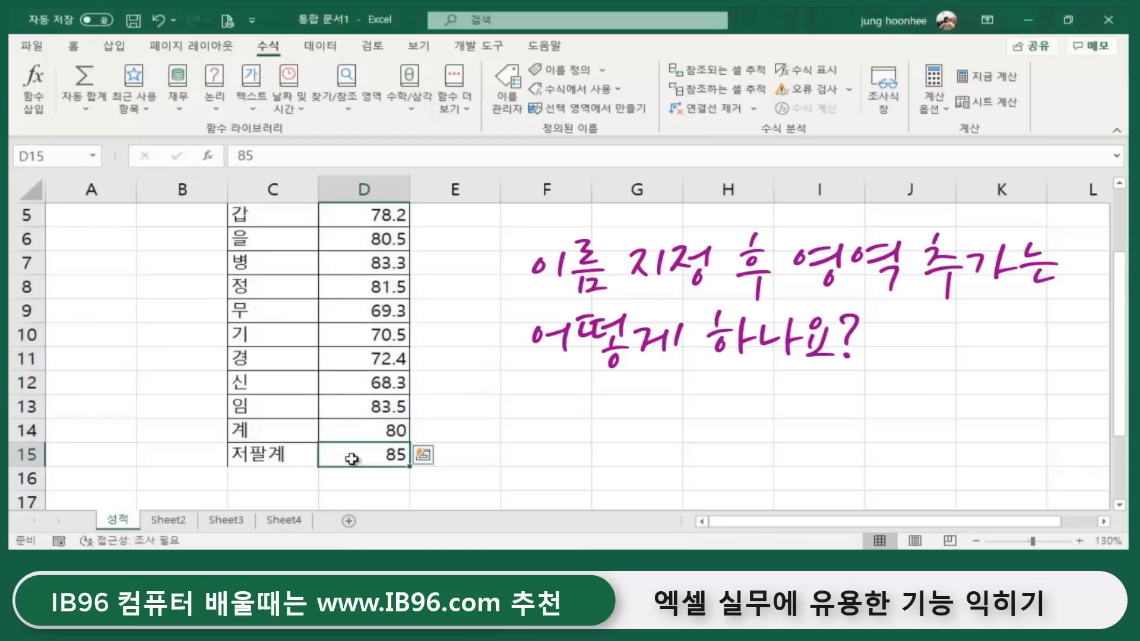
{"action": "left_click", "coordinate": [542, 425]}
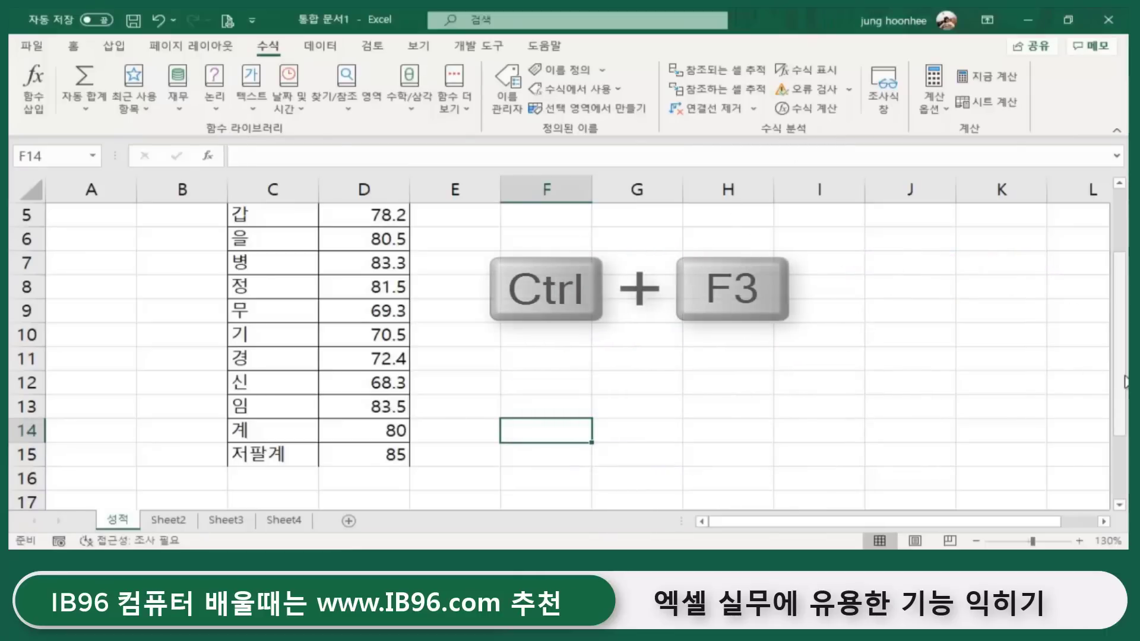
Extend the name 성적 to 성적!$D$5:$D$15 so it includes the new score 85.
{"action": "key", "text": "ctrl+F3"}
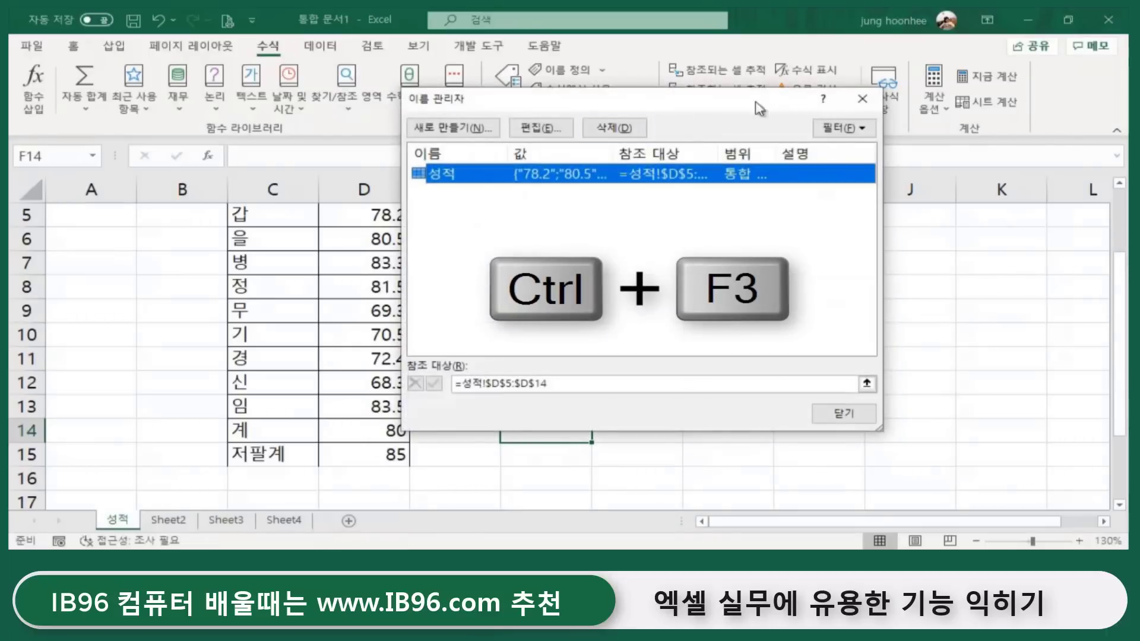
{"action": "mouse_move", "coordinate": [617, 103]}
{"action": "left_mouse_down"}
{"action": "mouse_move", "coordinate": [668, 100]}
{"action": "mouse_move", "coordinate": [778, 127]}
{"action": "left_mouse_up"}
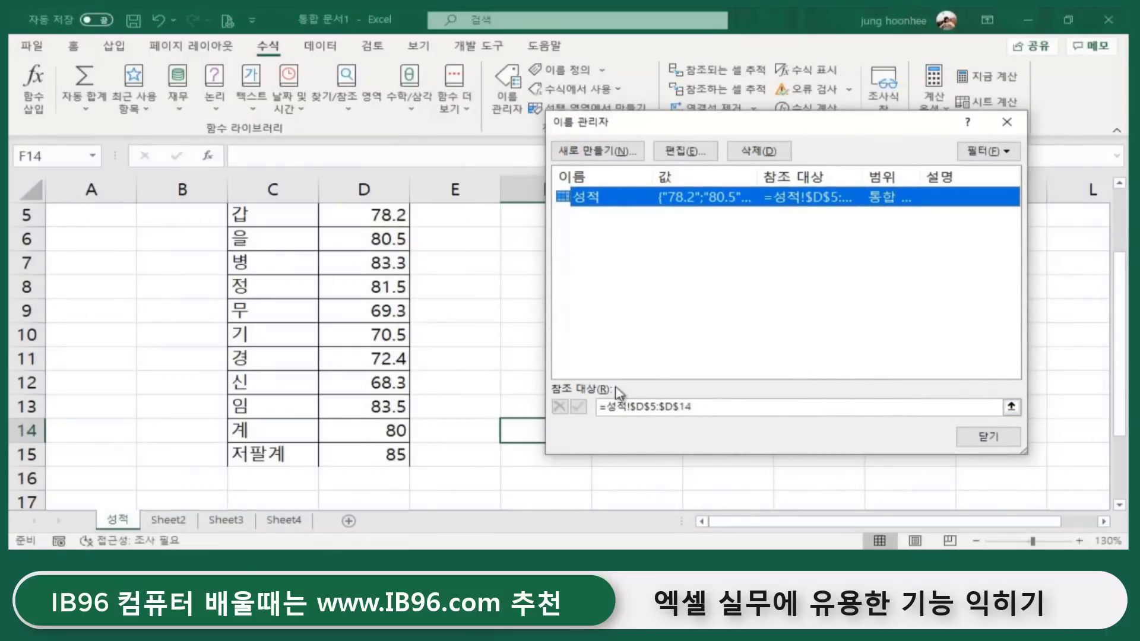
{"action": "left_click", "coordinate": [722, 405]}
{"action": "left_click", "coordinate": [709, 408]}
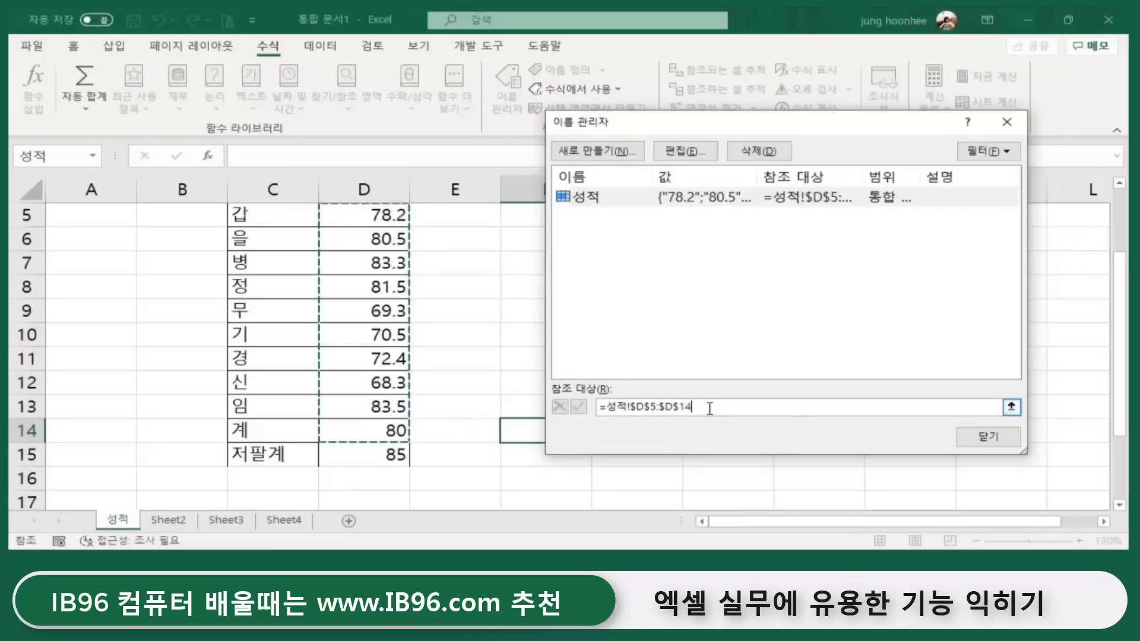
{"action": "key", "text": "BackSpace"}
{"action": "type", "text": "5"}
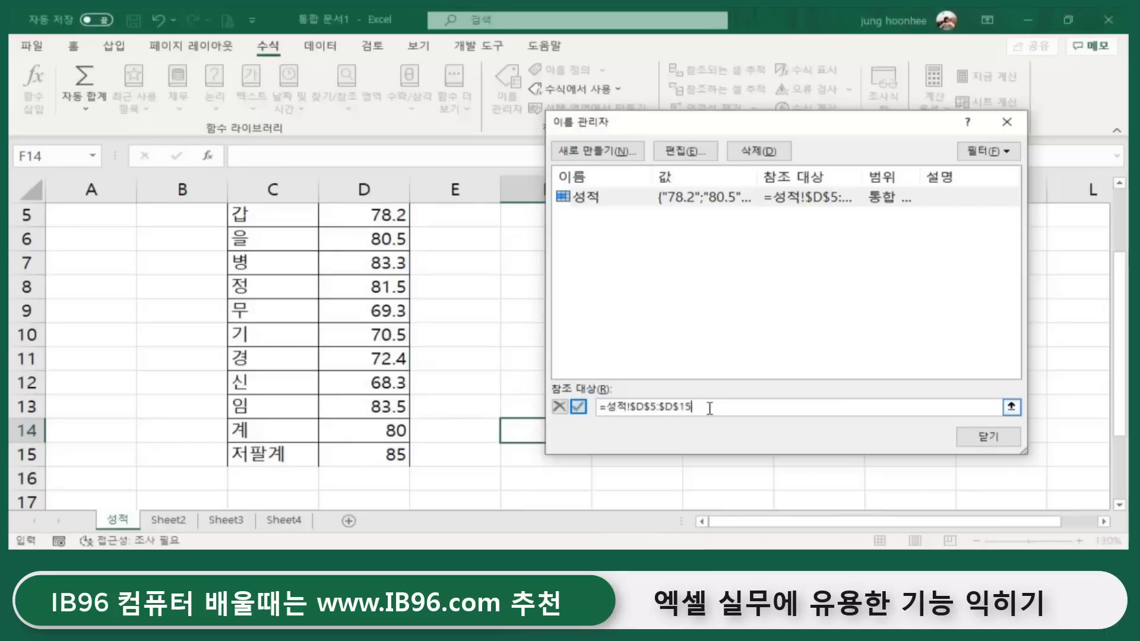
{"action": "key", "text": "Return"}
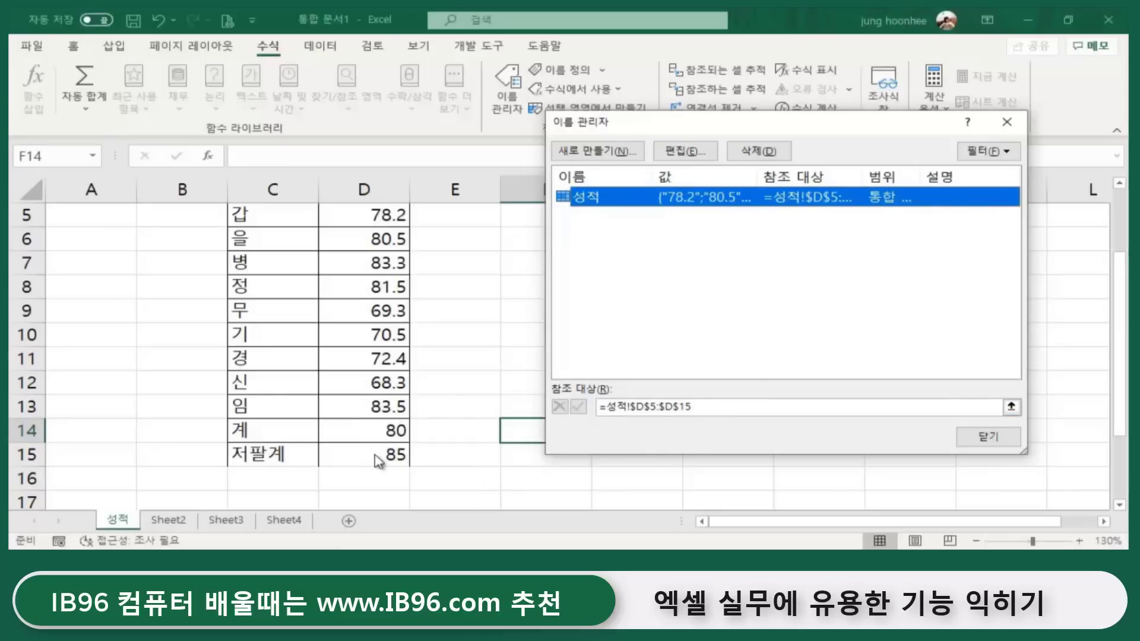
{"action": "left_click", "coordinate": [1000, 441]}
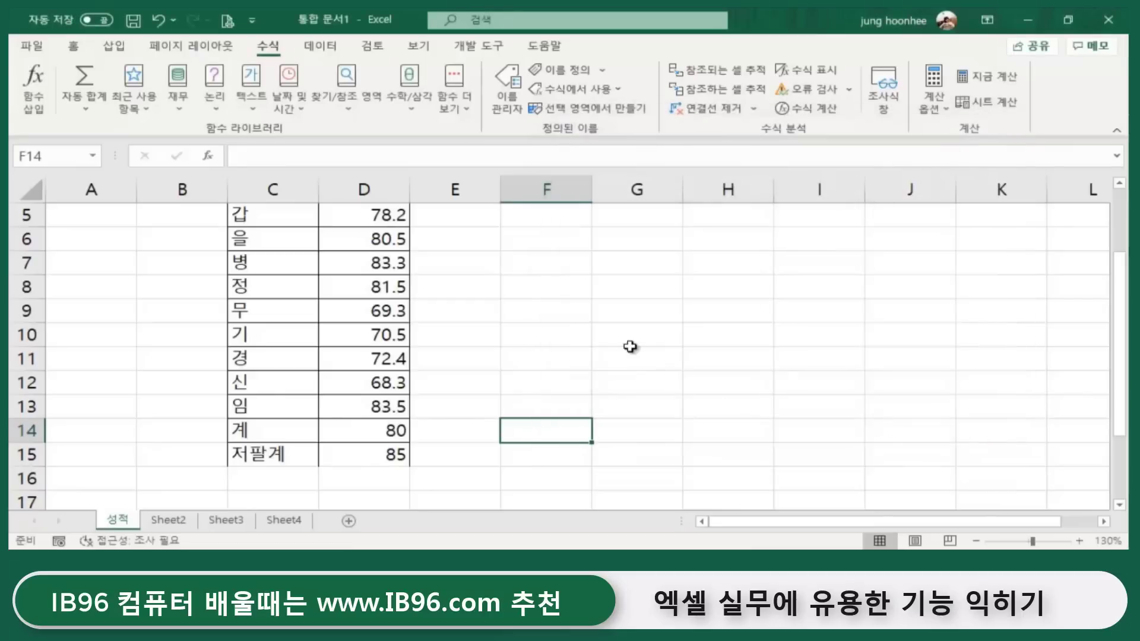
{"action": "left_click", "coordinate": [630, 344]}
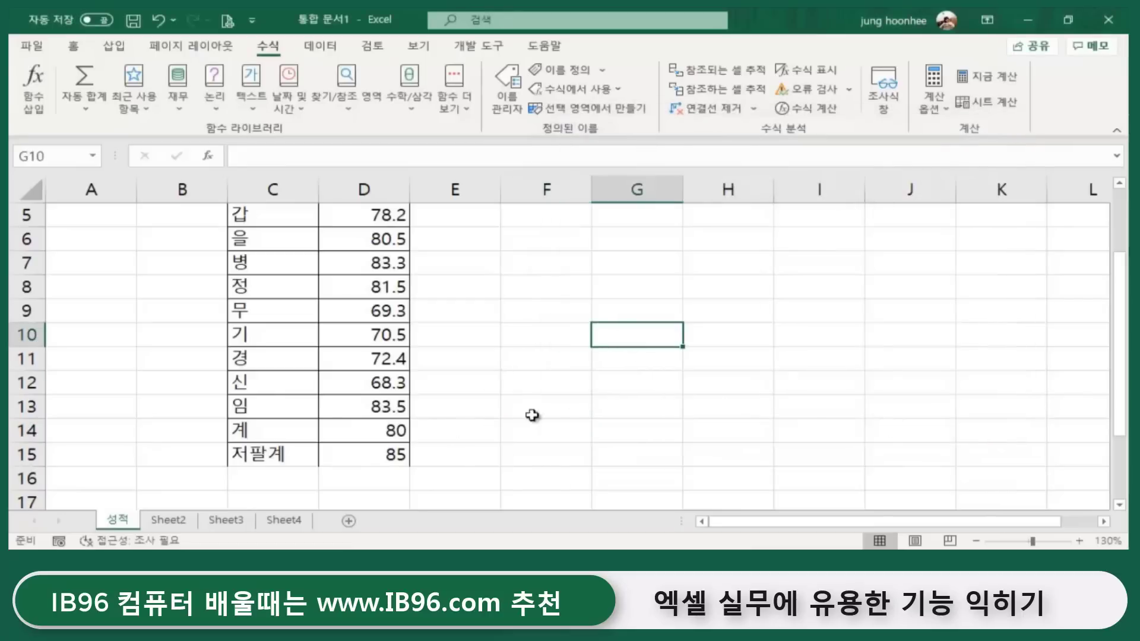
{"action": "left_click", "coordinate": [169, 521]}
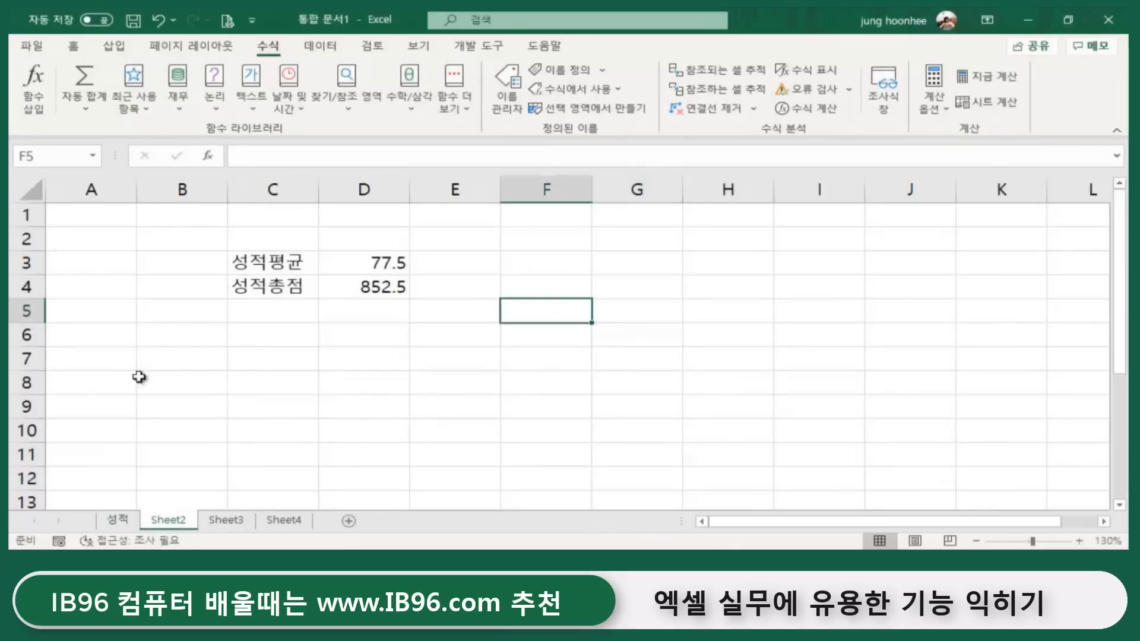
{"action": "left_click", "coordinate": [373, 289]}
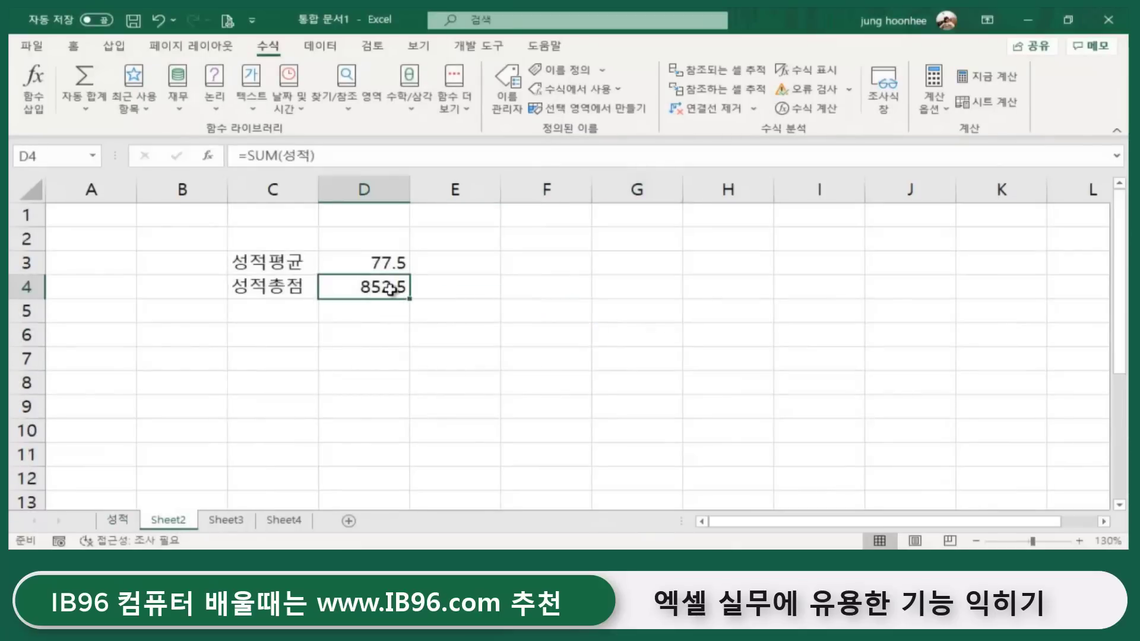
{"action": "left_click", "coordinate": [374, 261]}
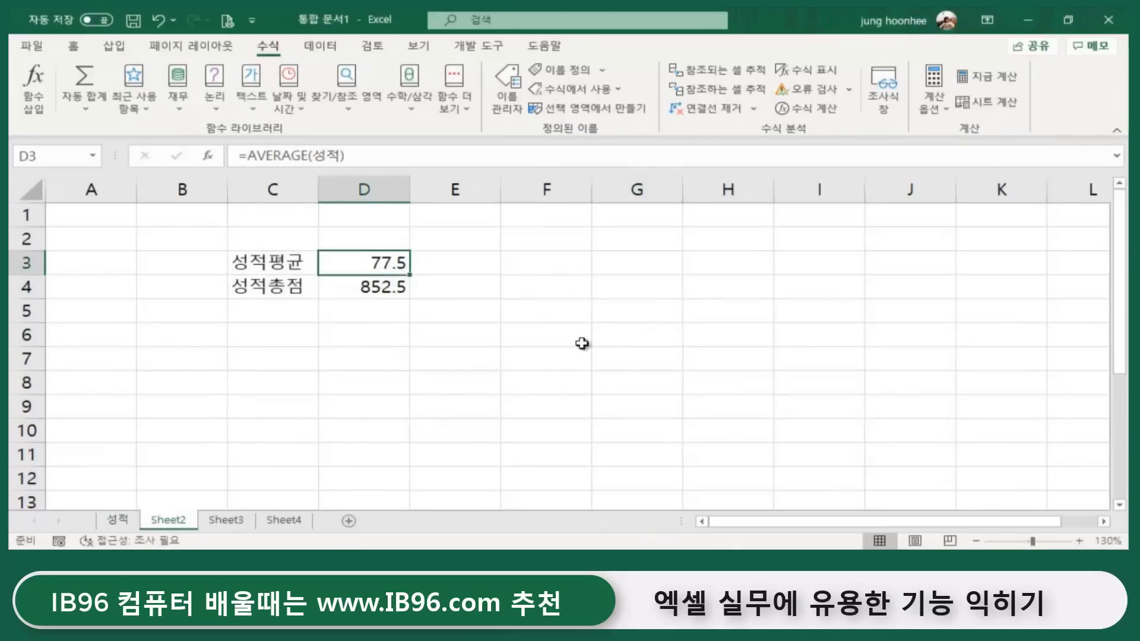
{"action": "left_click", "coordinate": [375, 290]}
{"action": "left_click", "coordinate": [377, 263]}
{"action": "left_click", "coordinate": [373, 290]}
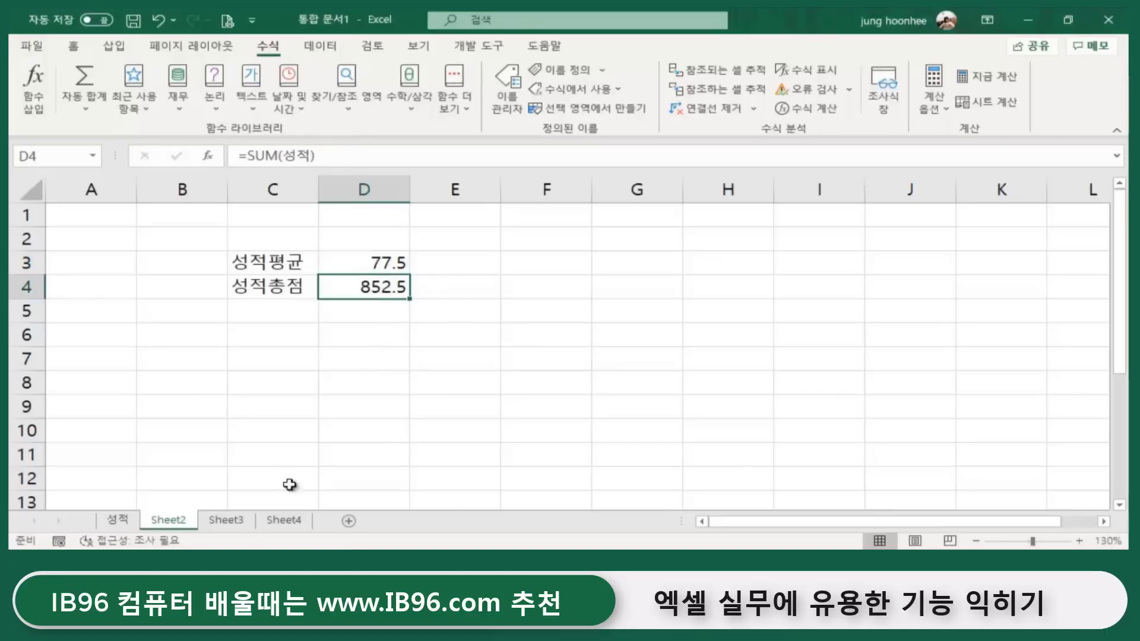
{"action": "left_click", "coordinate": [119, 520]}
{"action": "left_click", "coordinate": [279, 453]}
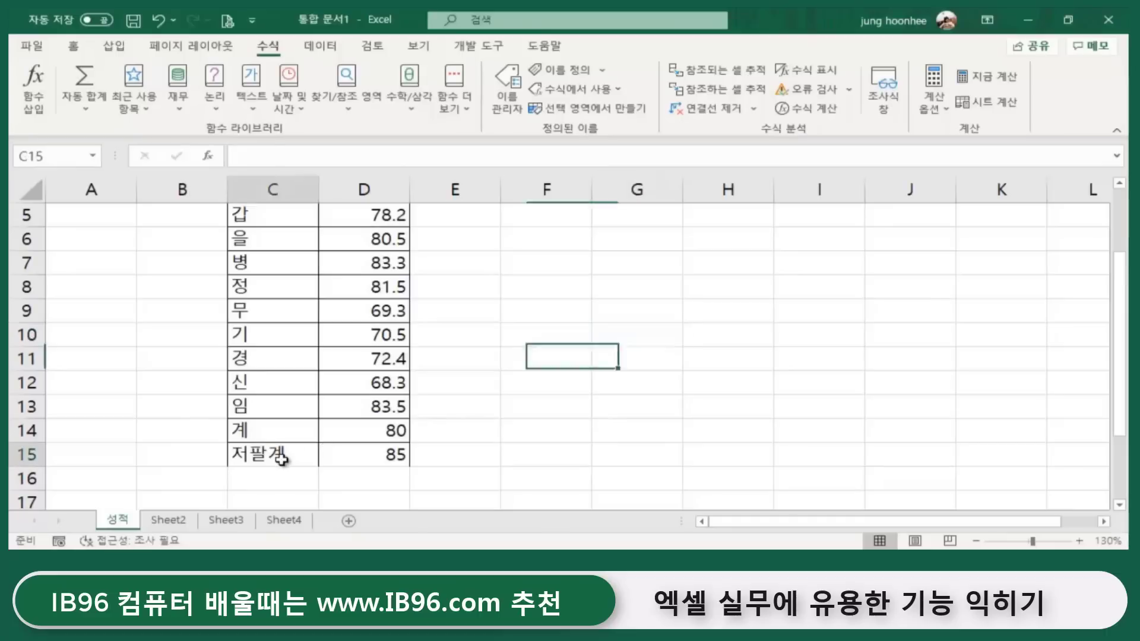
{"action": "left_click", "coordinate": [392, 454]}
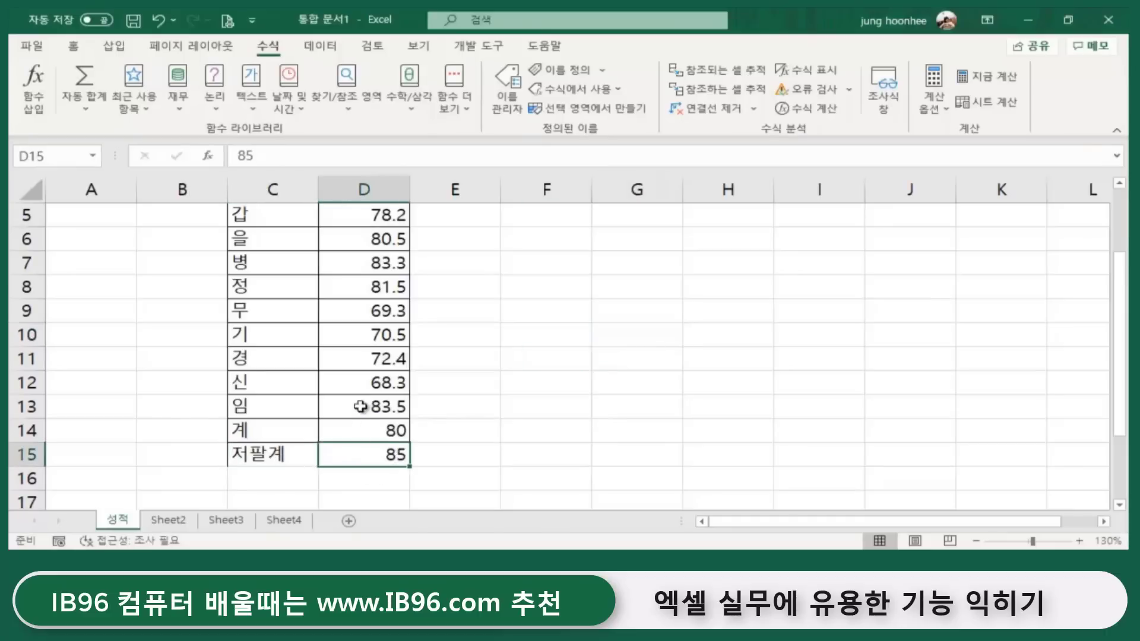
{"action": "left_click", "coordinate": [170, 520]}
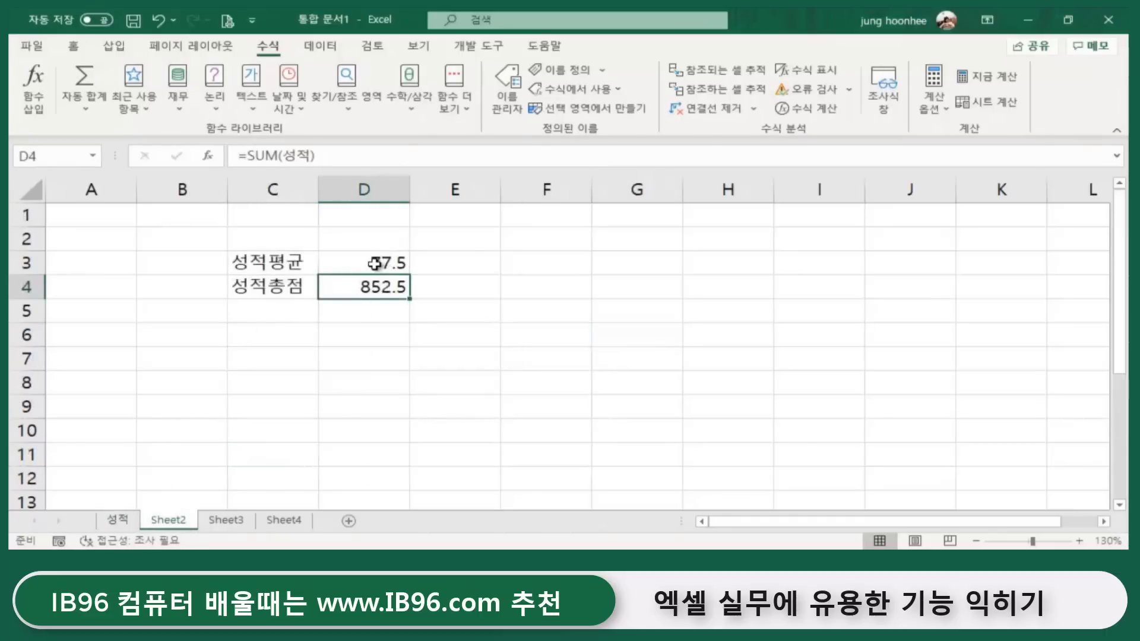
{"action": "left_click", "coordinate": [375, 264]}
{"action": "left_click", "coordinate": [370, 289]}
{"action": "left_click", "coordinate": [377, 268]}
{"action": "left_click", "coordinate": [377, 287]}
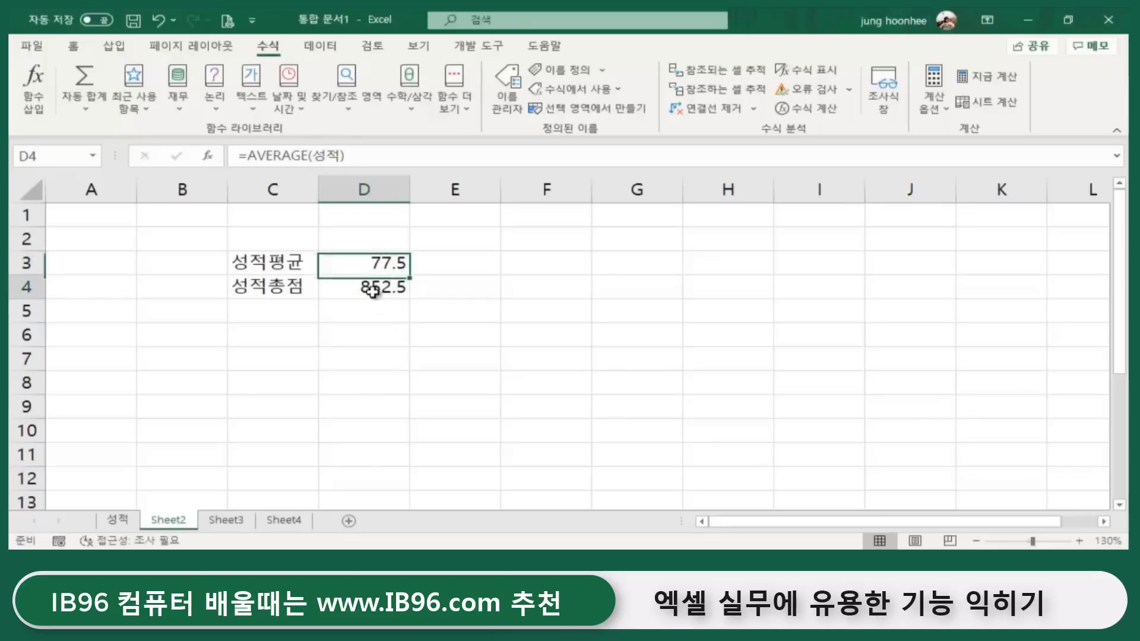
{"action": "left_click", "coordinate": [584, 329]}
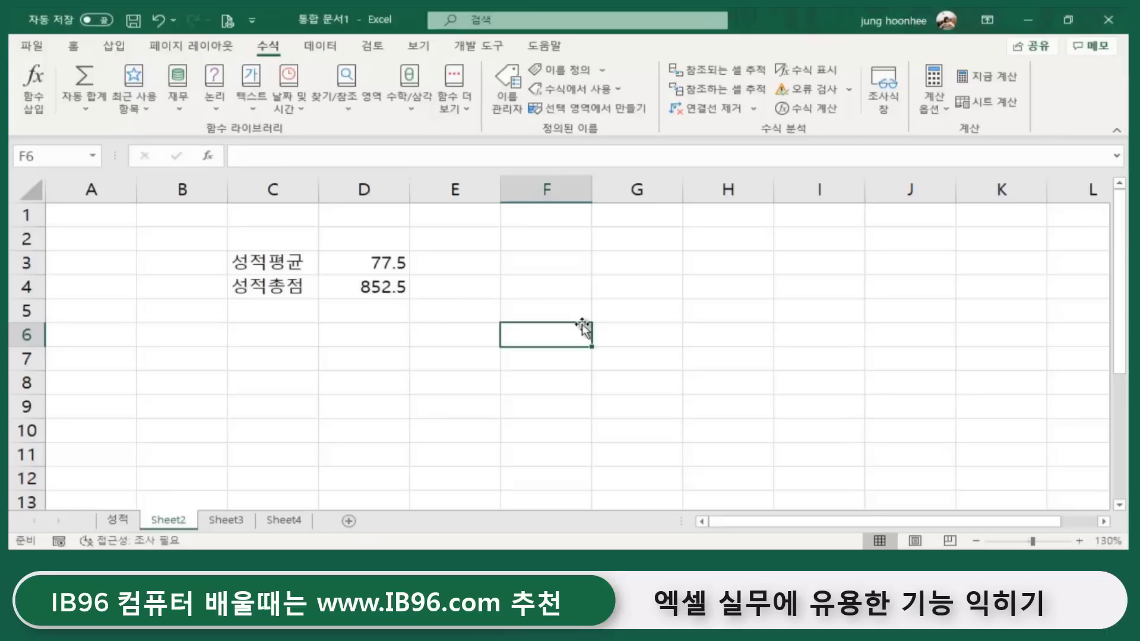
{"action": "left_click", "coordinate": [501, 98]}
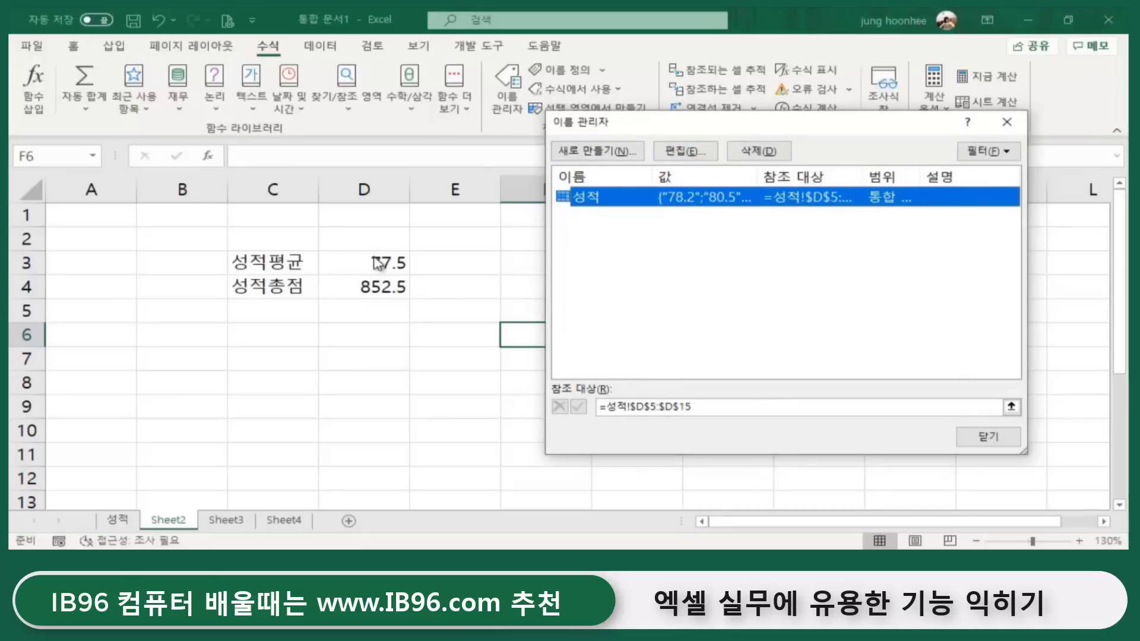
{"action": "left_click", "coordinate": [582, 201]}
{"action": "left_click", "coordinate": [994, 437]}
{"action": "left_click", "coordinate": [551, 450]}
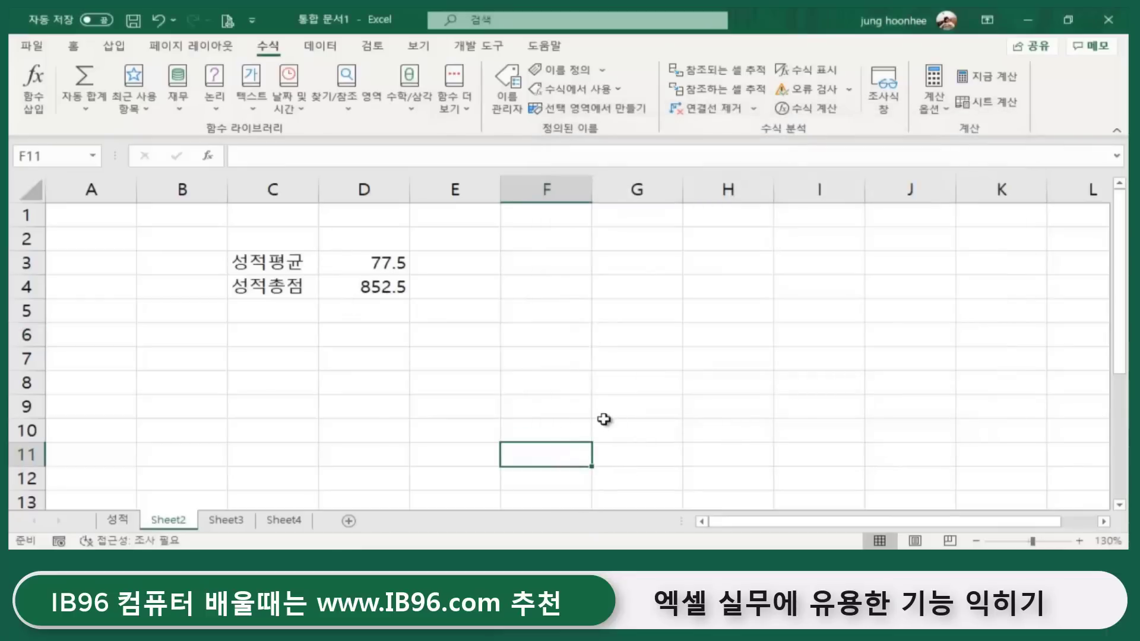
{"action": "left_click", "coordinate": [481, 378]}
{"action": "left_click", "coordinate": [257, 410]}
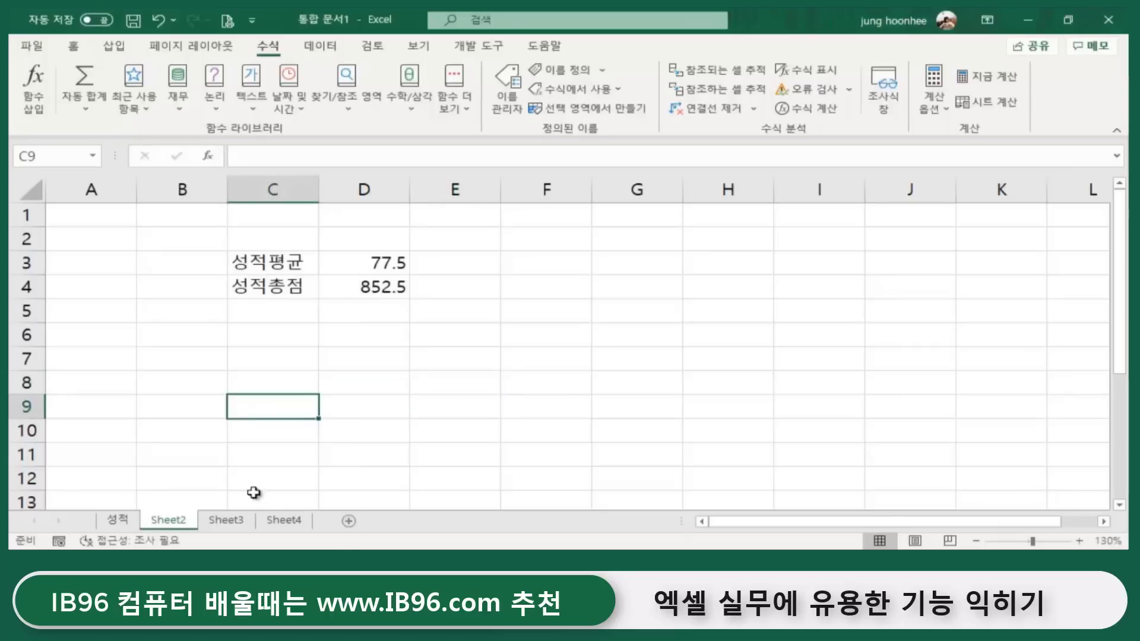
{"action": "left_click", "coordinate": [119, 522]}
{"action": "left_click", "coordinate": [524, 365]}
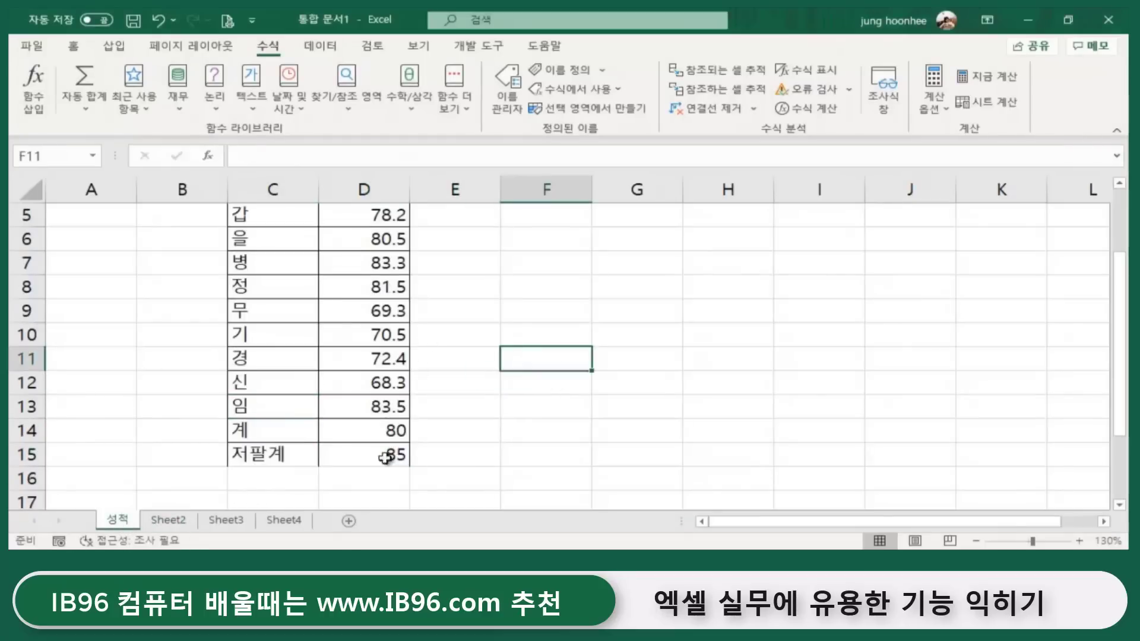
{"action": "left_click", "coordinate": [358, 482]}
{"action": "left_click", "coordinate": [372, 463]}
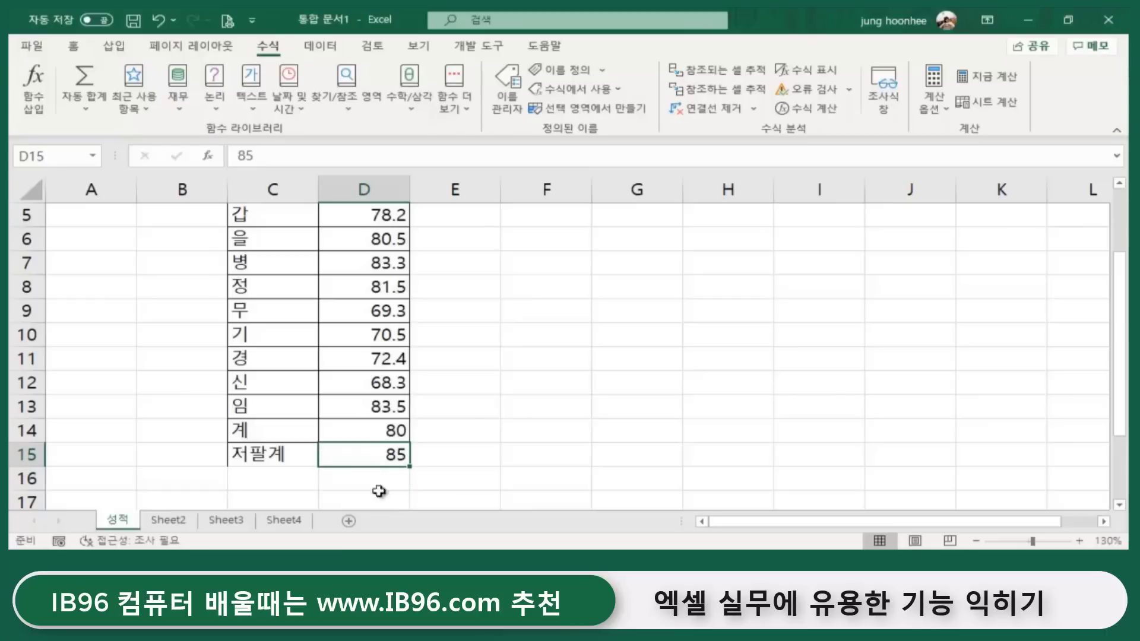
{"action": "scroll", "coordinate": [379, 477], "scroll_direction": "down", "scroll_amount": 1}
{"action": "left_click", "coordinate": [366, 404]}
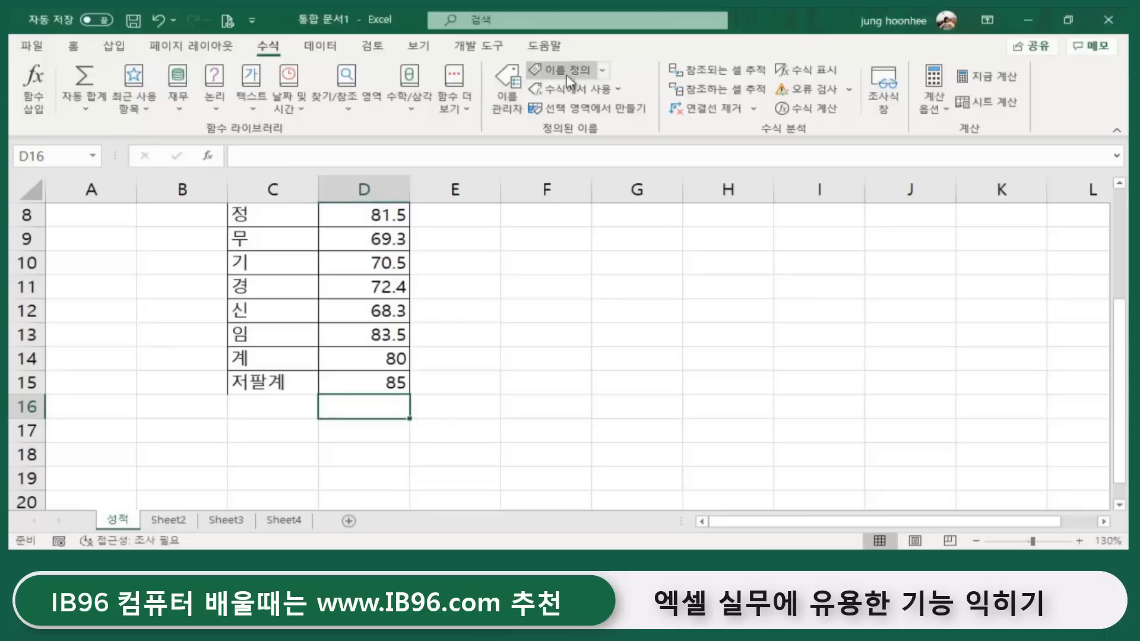
Delete the defined name 성적 in the Name Manager, leaving no names defined.
{"action": "left_click", "coordinate": [508, 89]}
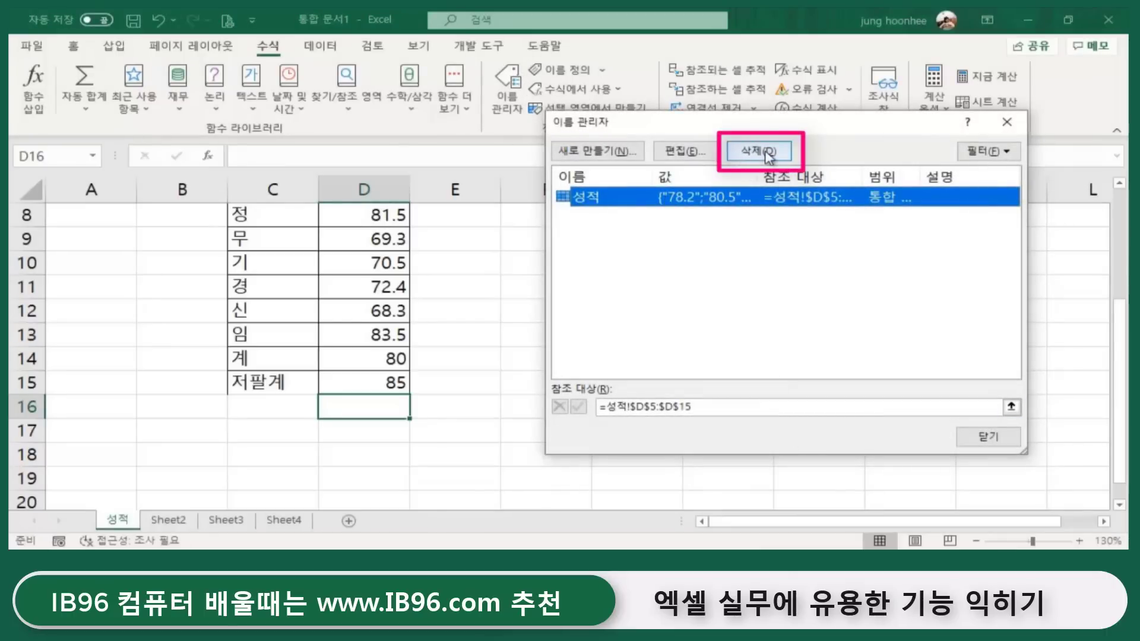
{"action": "left_click", "coordinate": [765, 153]}
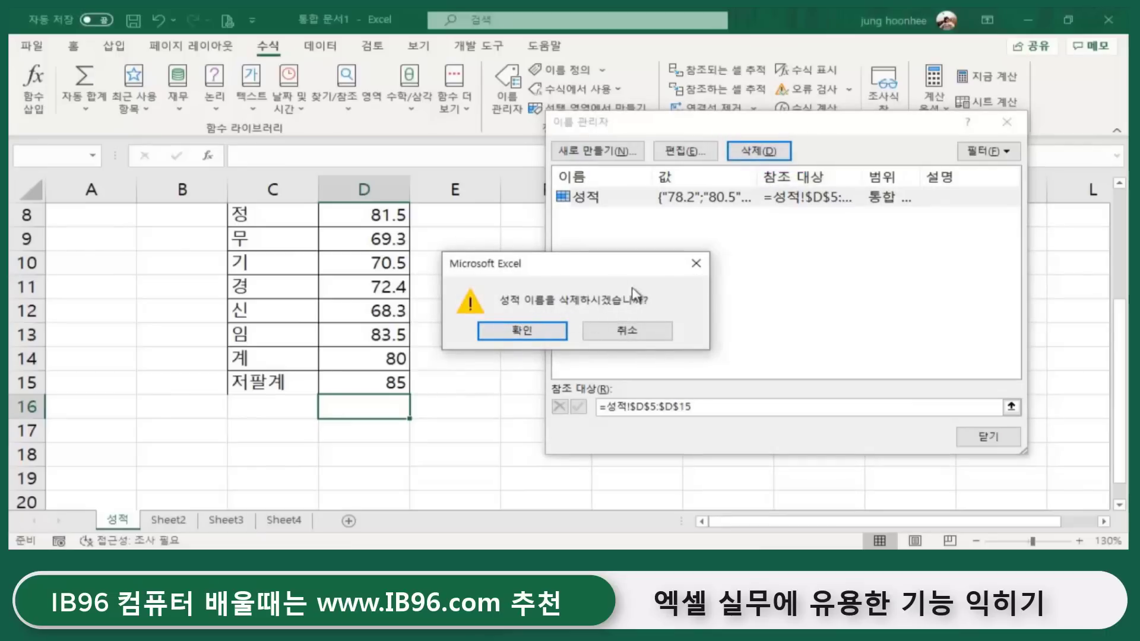
{"action": "left_click", "coordinate": [523, 331]}
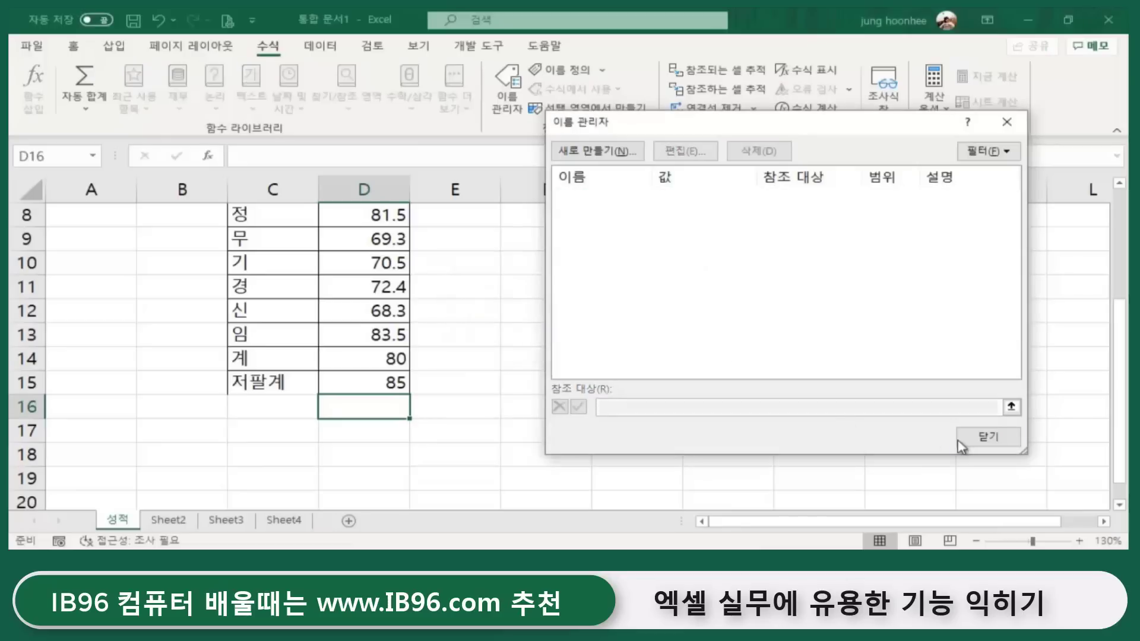
{"action": "left_click", "coordinate": [988, 437]}
{"action": "left_click", "coordinate": [568, 396]}
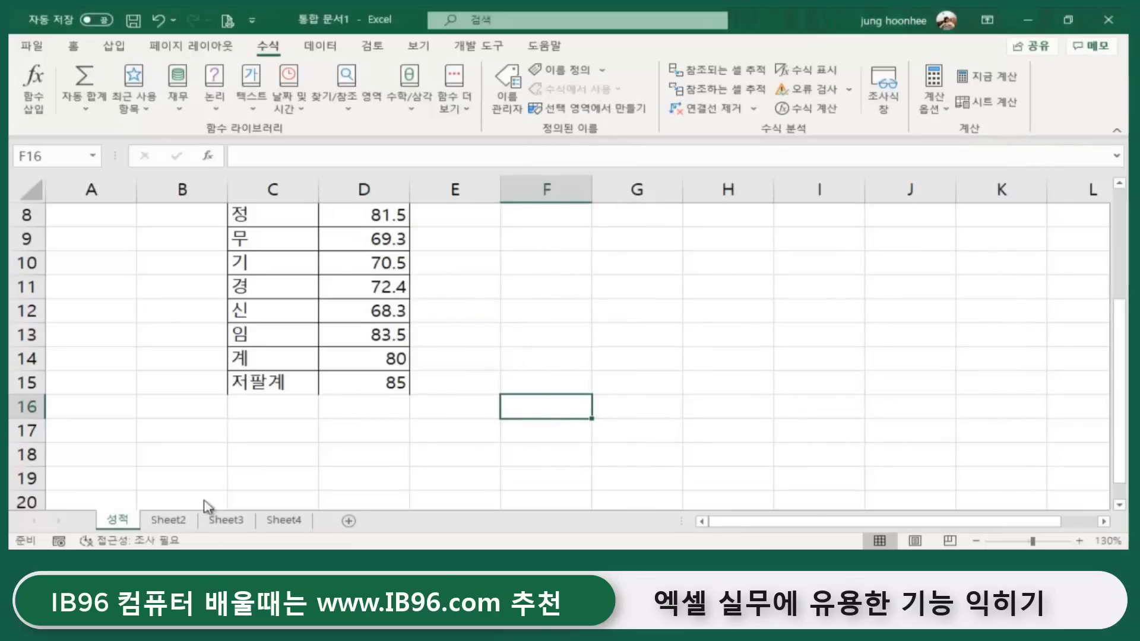
On Sheet2, inspect the average and total formulas in D3 and D4 now showing #NAME?
{"action": "left_click", "coordinate": [172, 521]}
{"action": "left_click", "coordinate": [438, 357]}
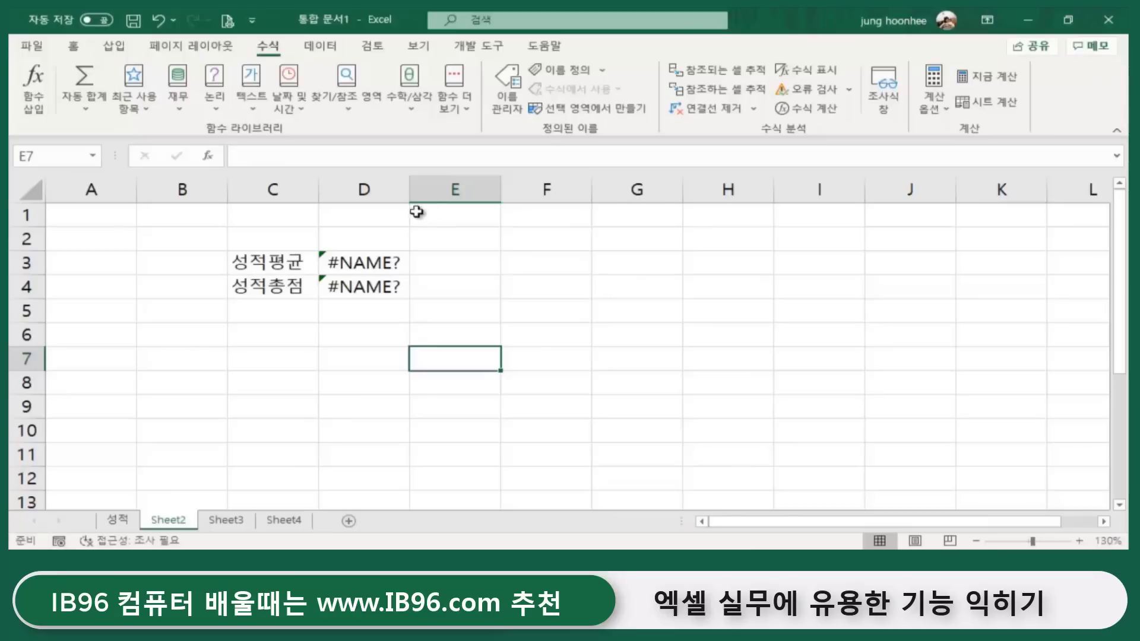
{"action": "left_click", "coordinate": [387, 263]}
{"action": "left_click", "coordinate": [371, 289]}
{"action": "left_click", "coordinate": [339, 339]}
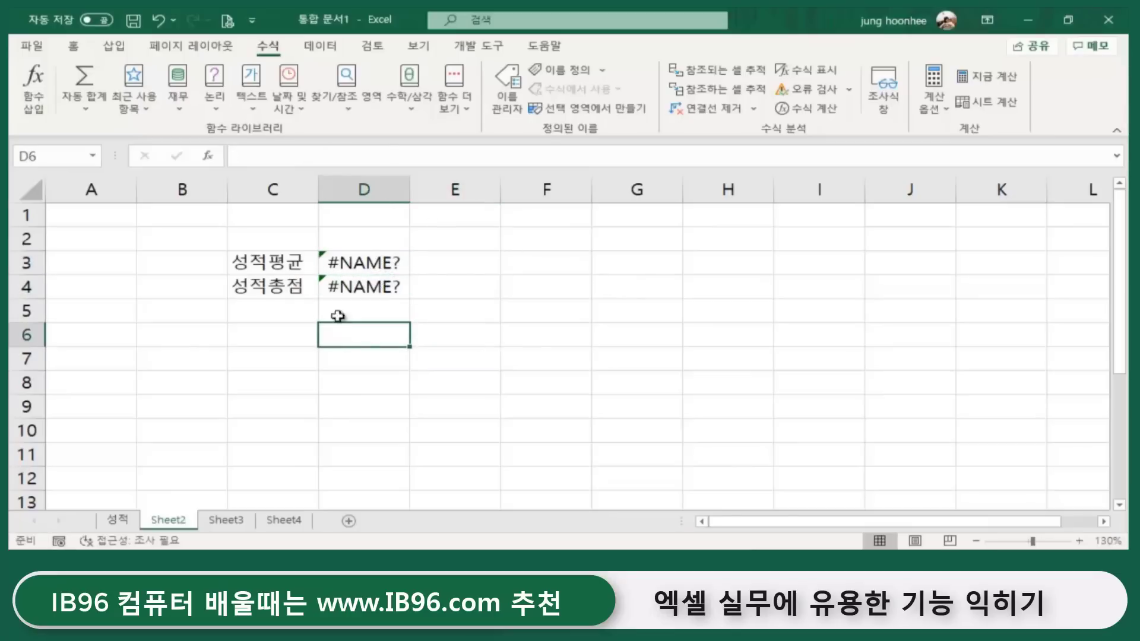
{"action": "left_click", "coordinate": [376, 261]}
{"action": "left_click", "coordinate": [357, 298]}
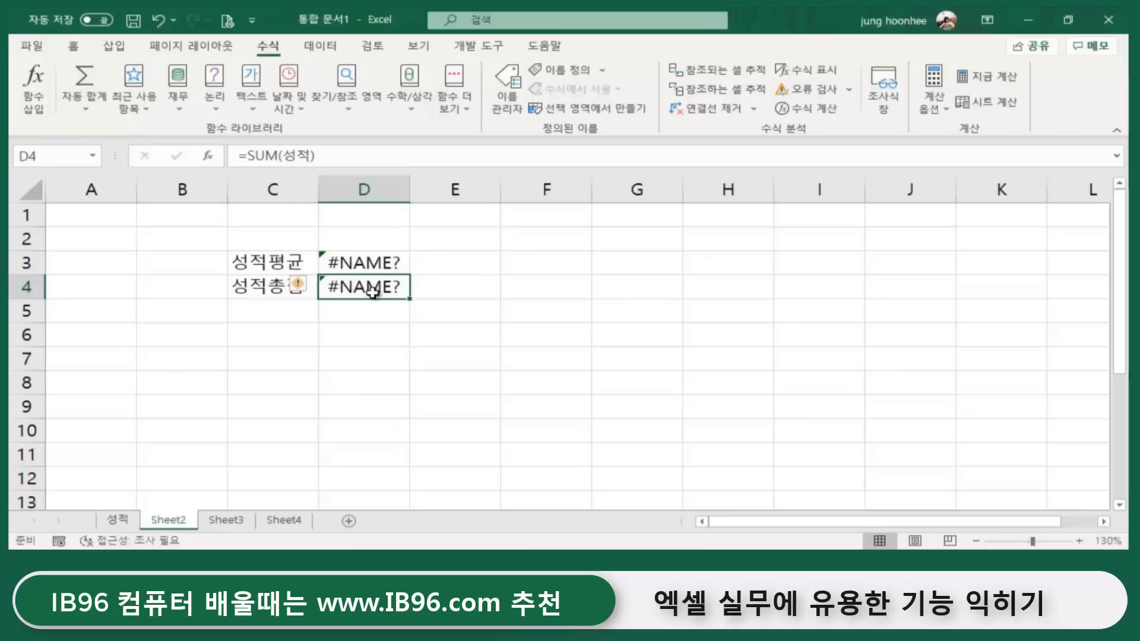
{"action": "left_click", "coordinate": [364, 261]}
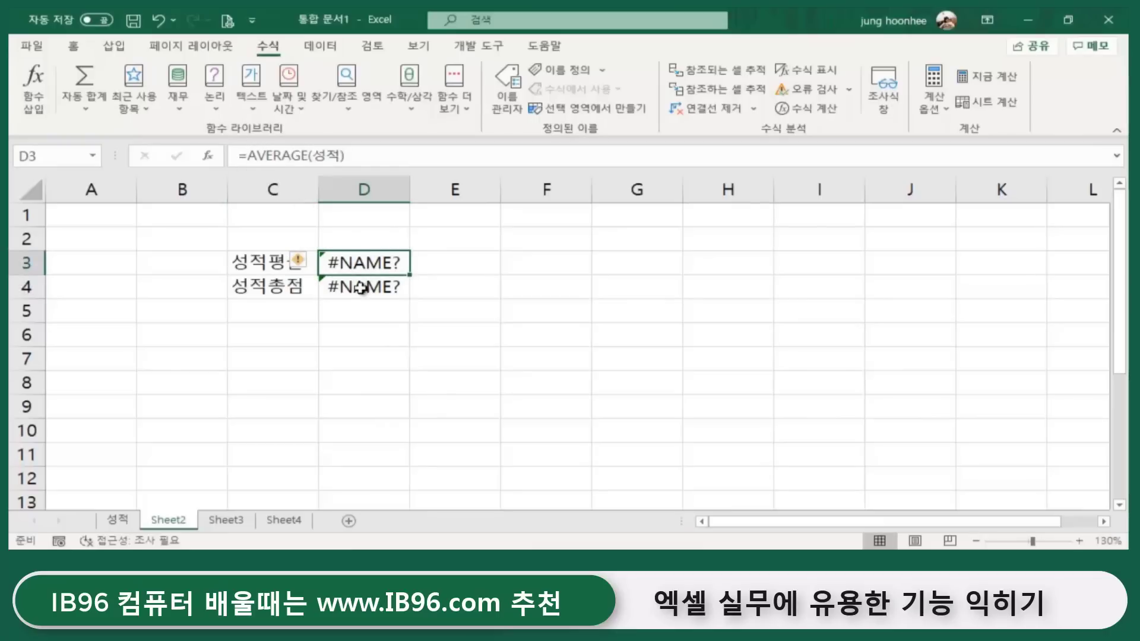
{"action": "left_click", "coordinate": [376, 287]}
{"action": "left_click", "coordinate": [350, 265]}
Clear the broken formulas from D3:D4, keeping the 성적평균 and 성적총점 labels.
{"action": "left_click", "coordinate": [506, 362]}
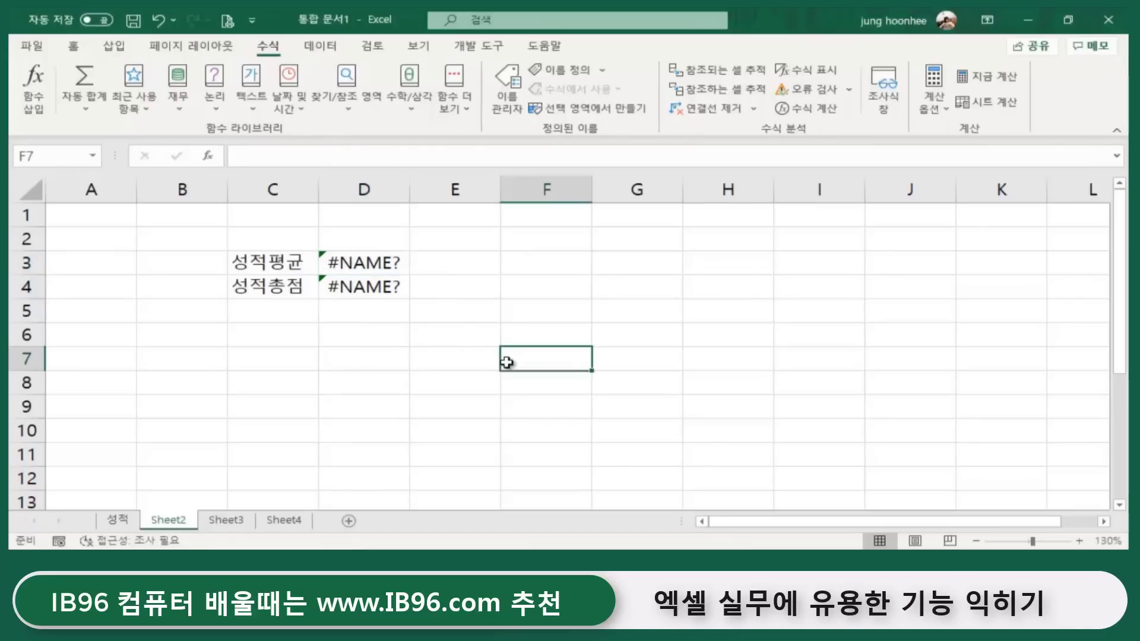
{"action": "left_click", "coordinate": [387, 266]}
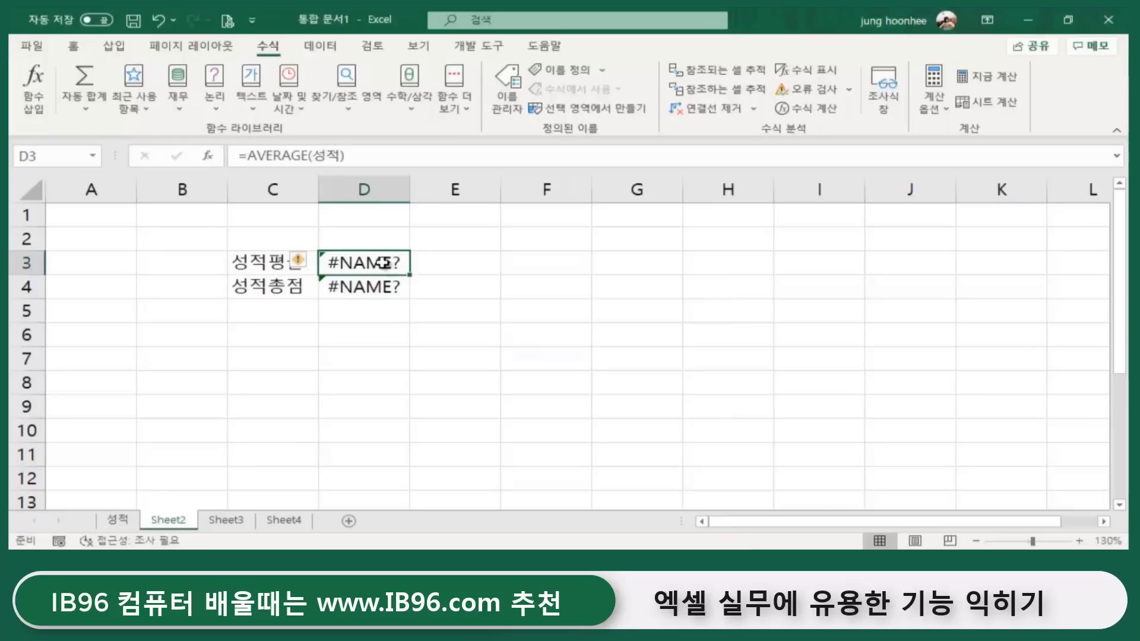
{"action": "left_click_drag", "start_coordinate": [383, 262], "coordinate": [387, 286]}
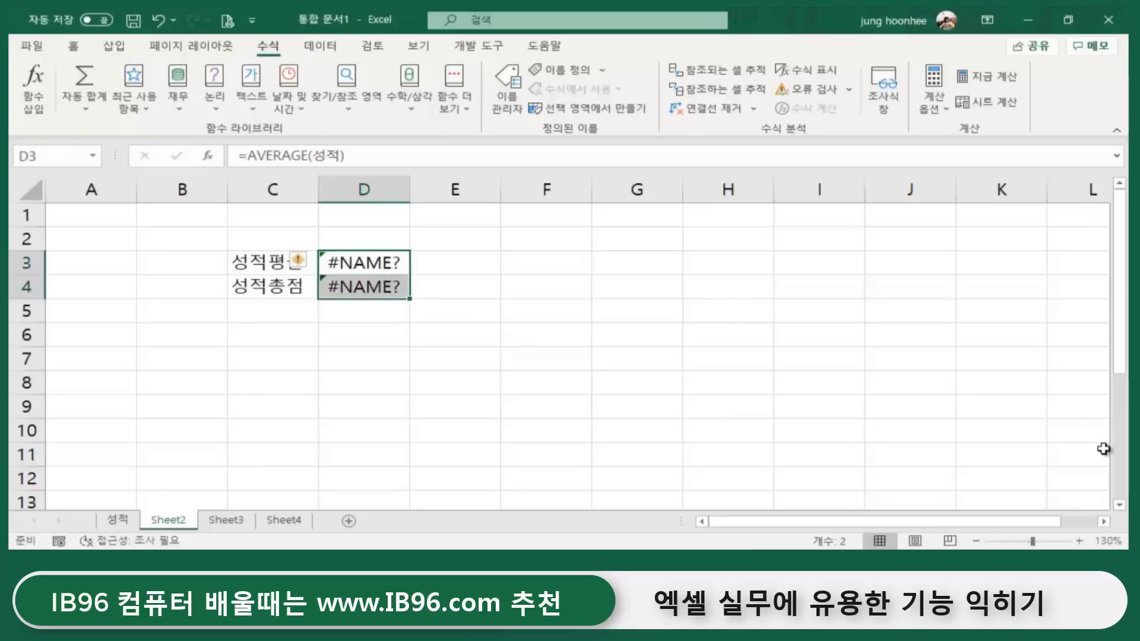
{"action": "key", "text": "Delete"}
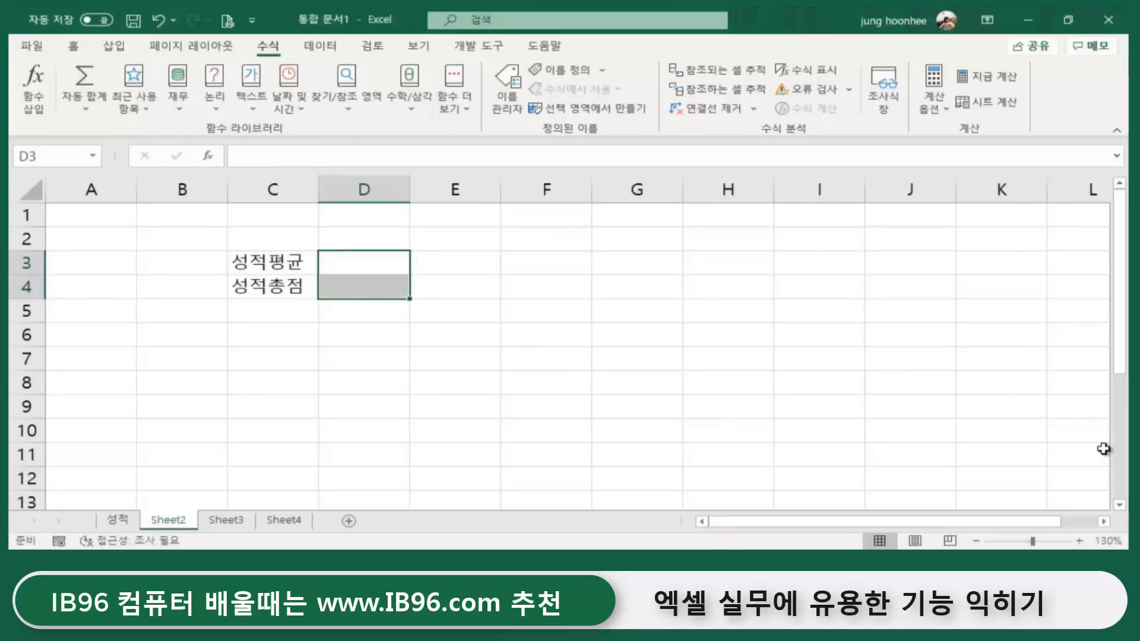
{"action": "left_click", "coordinate": [420, 442]}
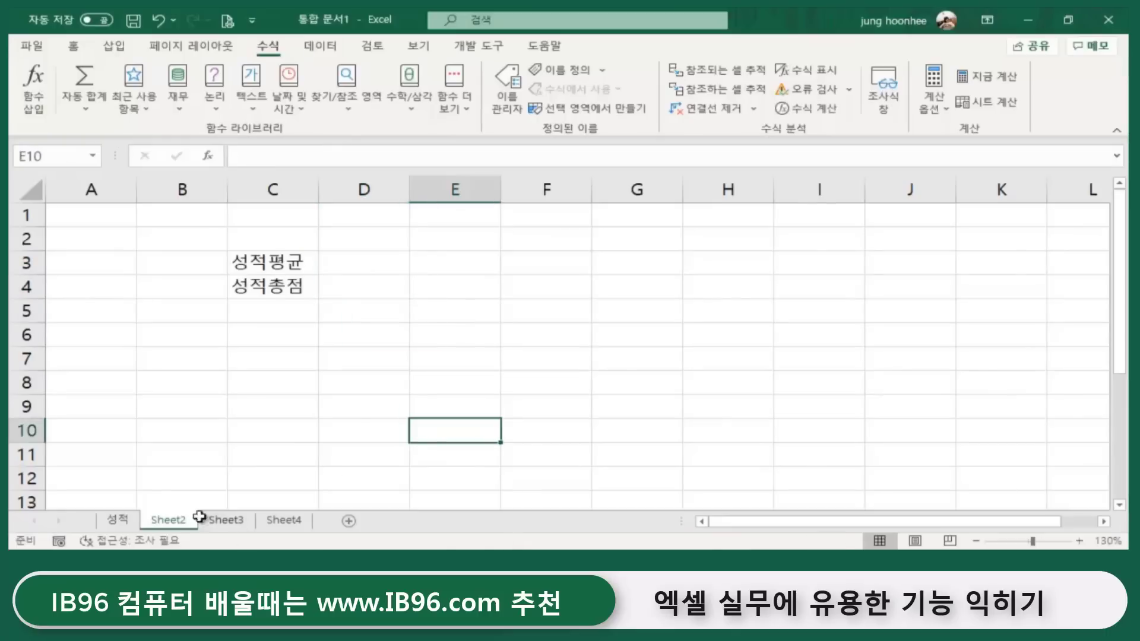
Switch to the 성적 sheet and select the first student name 갑 in C5.
{"action": "left_click", "coordinate": [117, 523]}
{"action": "left_click", "coordinate": [169, 523]}
{"action": "left_click", "coordinate": [119, 525]}
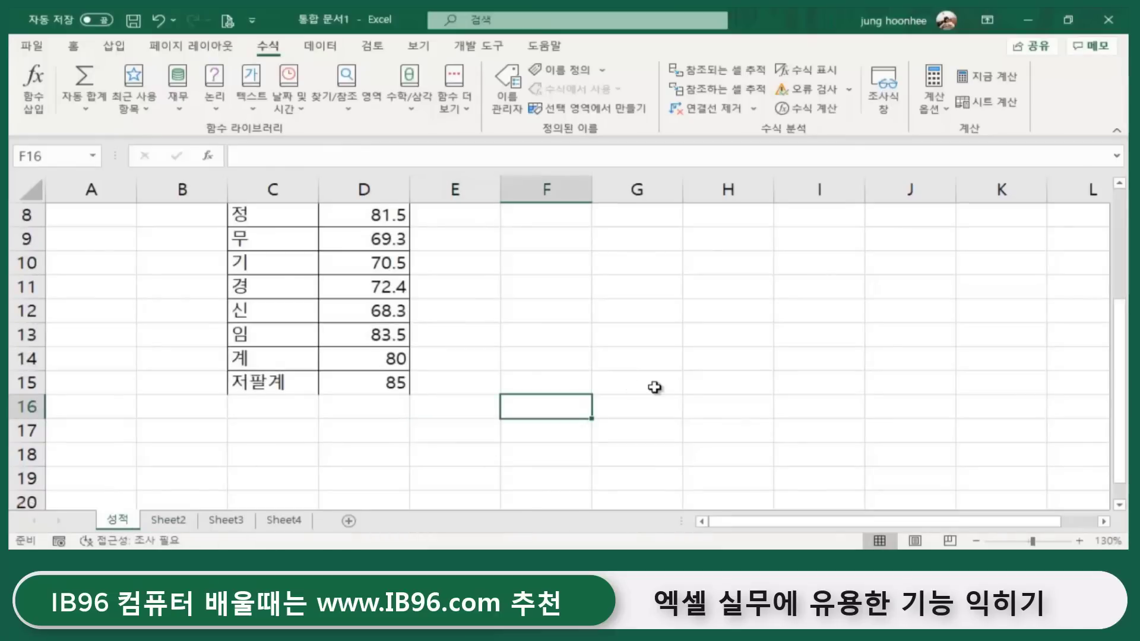
{"action": "scroll", "coordinate": [491, 374], "scroll_direction": "up", "scroll_amount": 3}
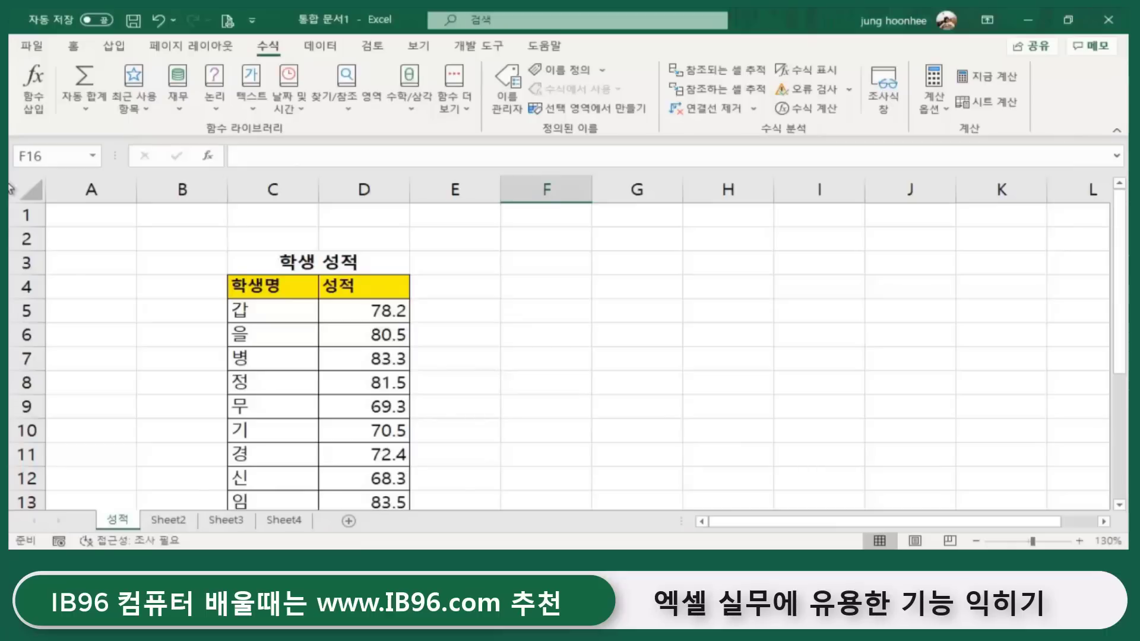
{"action": "left_click", "coordinate": [274, 309]}
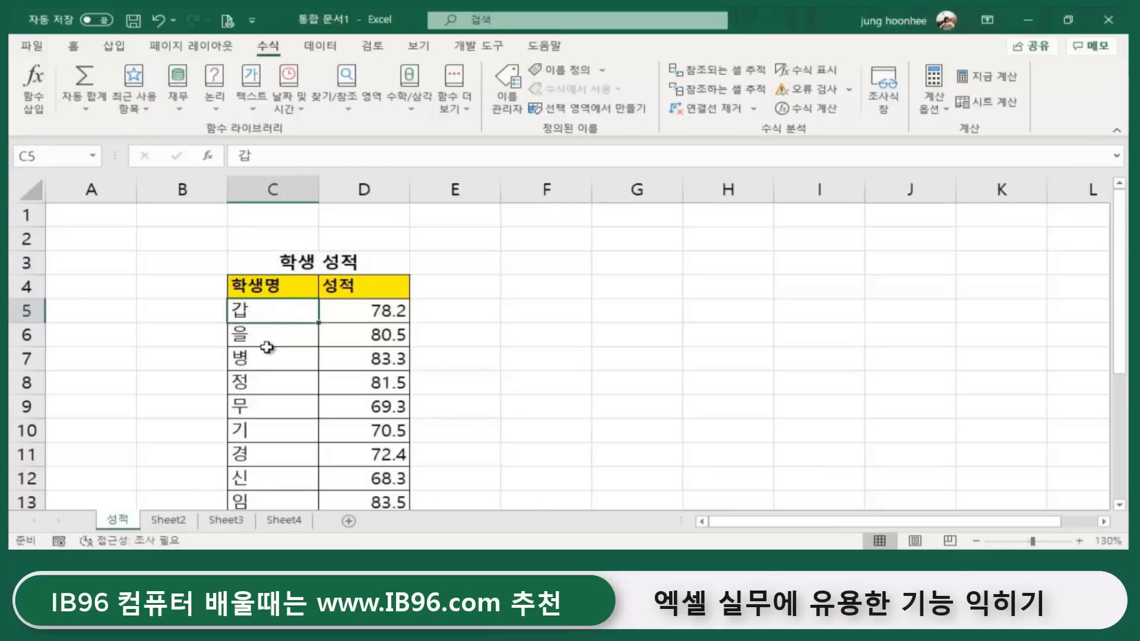
{"action": "scroll", "coordinate": [255, 364], "scroll_direction": "down", "scroll_amount": 2}
{"action": "scroll", "coordinate": [261, 371], "scroll_direction": "up", "scroll_amount": 2}
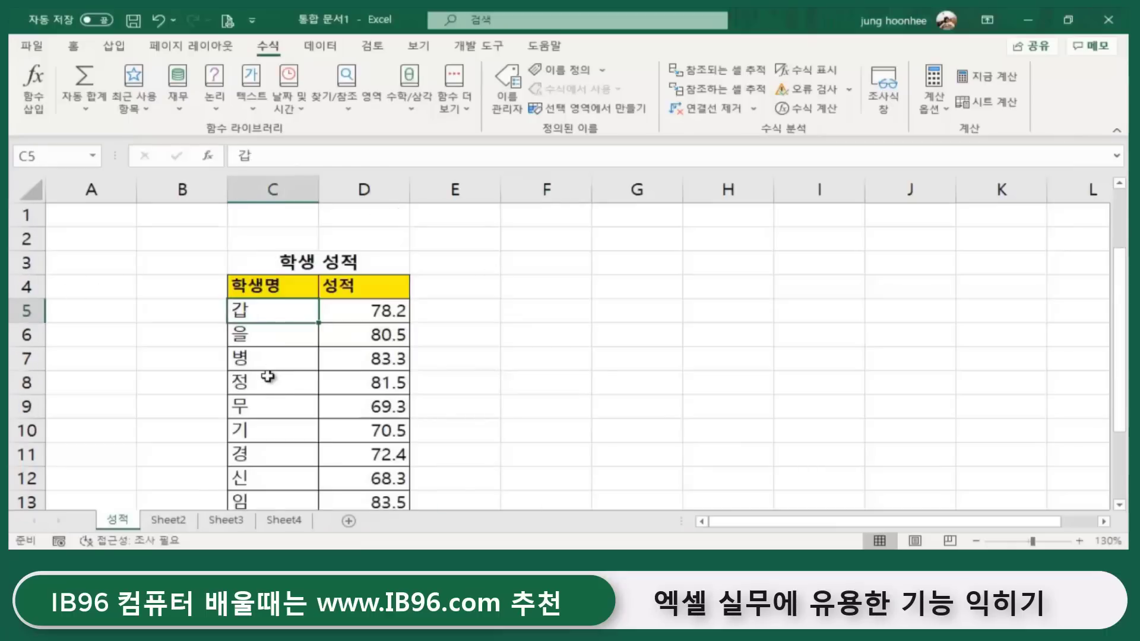
{"action": "left_click", "coordinate": [752, 366]}
{"action": "left_click", "coordinate": [268, 304]}
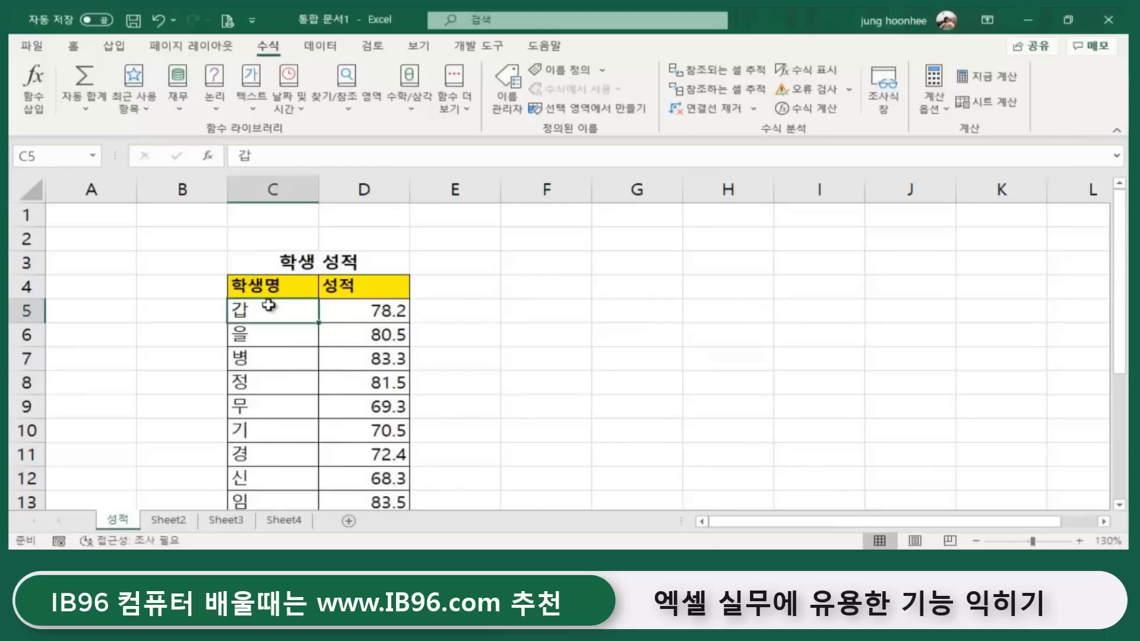
{"action": "left_click", "coordinate": [811, 374]}
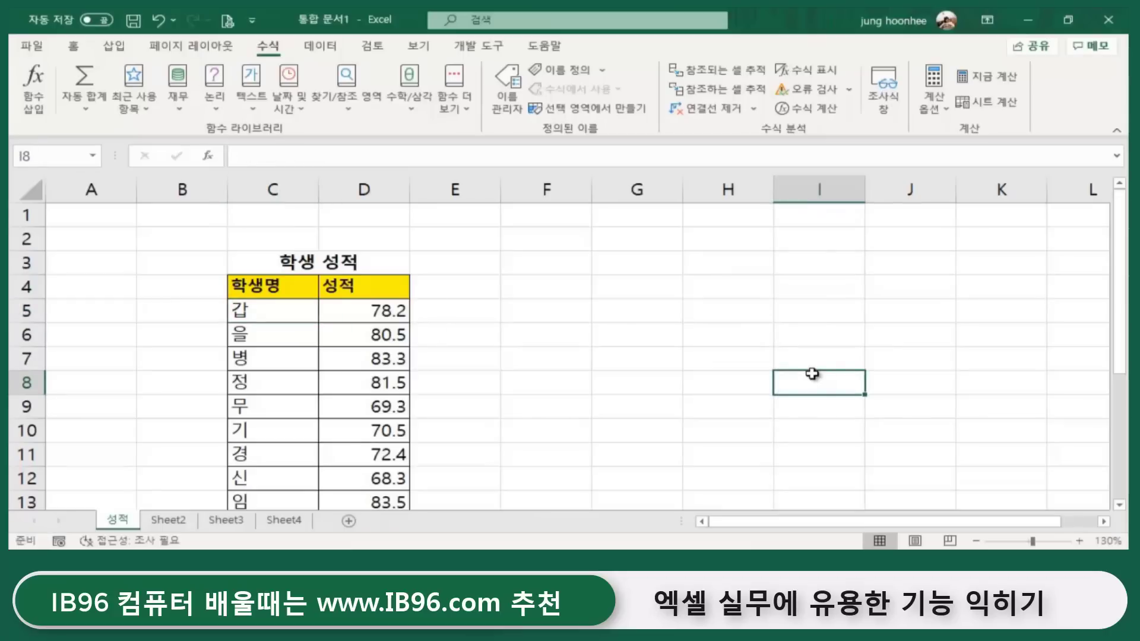
{"action": "left_click", "coordinate": [256, 313]}
Select the student names C5:C15 and name the range 이름 in the Name Box.
{"action": "mouse_move", "coordinate": [255, 312]}
{"action": "left_mouse_down"}
{"action": "mouse_move", "coordinate": [241, 541]}
{"action": "mouse_move", "coordinate": [269, 454]}
{"action": "left_mouse_up"}
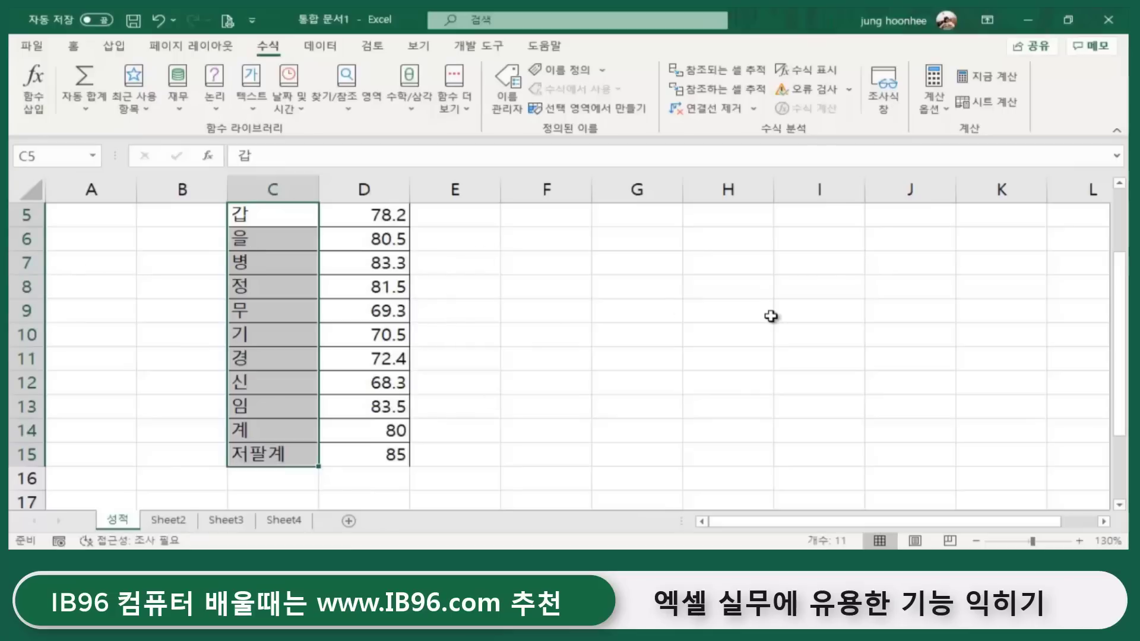
{"action": "left_click", "coordinate": [36, 156]}
{"action": "type", "text": "ㅎ생"}
{"action": "type", "text": "ㅁ"}
{"action": "key", "text": "BackSpace"}
{"action": "key", "text": "BackSpace"}
{"action": "key", "text": "BackSpace"}
{"action": "key", "text": "Escape"}
{"action": "type", "text": "이름"}
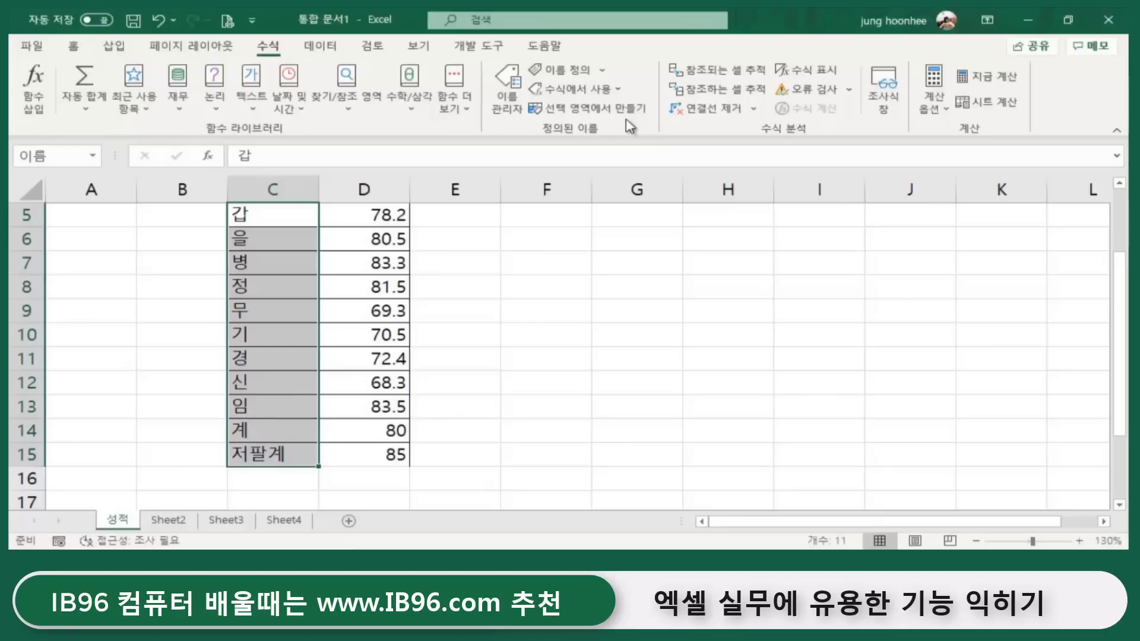
On Sheet2, clear the leftover 성적평균 and 성적총점 labels.
{"action": "left_click", "coordinate": [168, 520]}
{"action": "left_click", "coordinate": [628, 376]}
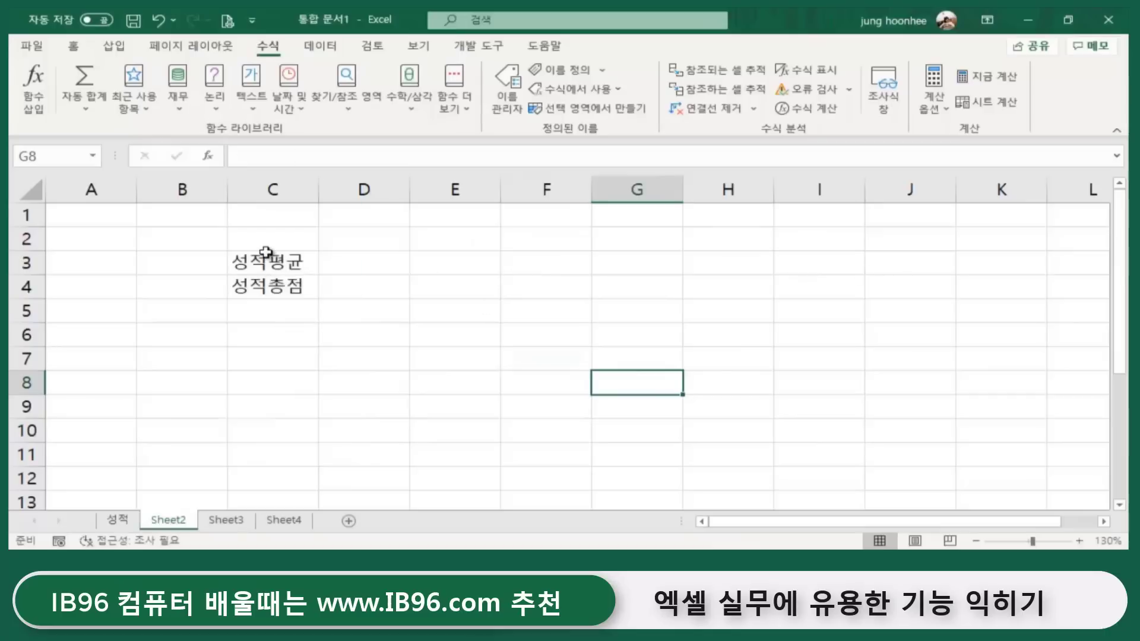
{"action": "left_click_drag", "start_coordinate": [266, 259], "coordinate": [264, 275]}
{"action": "key", "text": "Delete"}
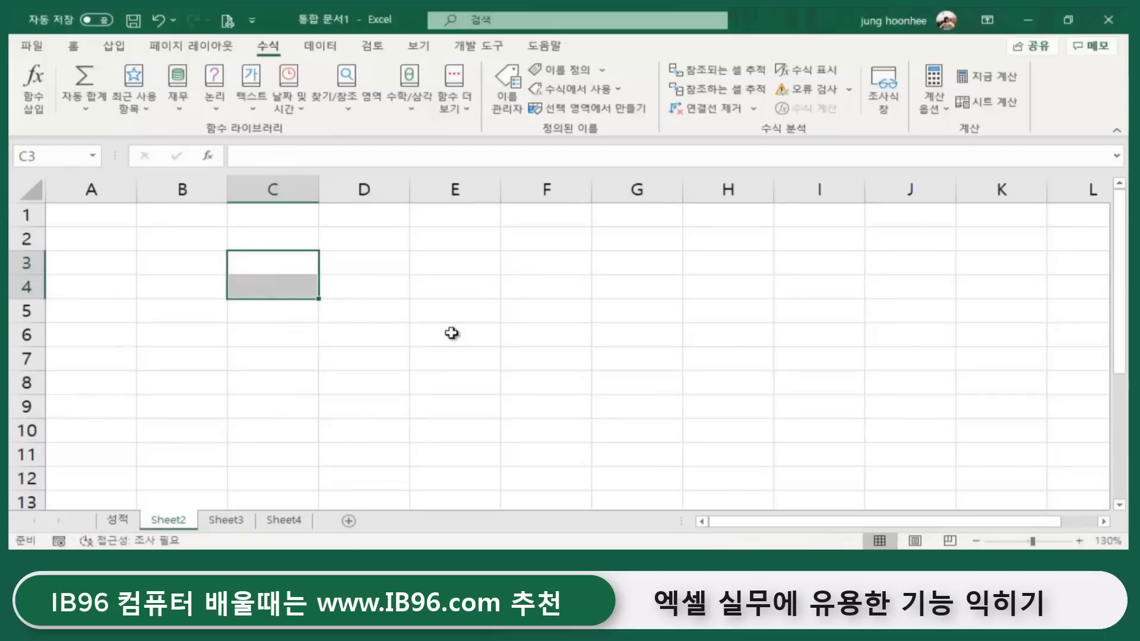
{"action": "left_click", "coordinate": [451, 334]}
Enter the form title <학생 정보입력> in C2.
{"action": "left_click", "coordinate": [273, 238]}
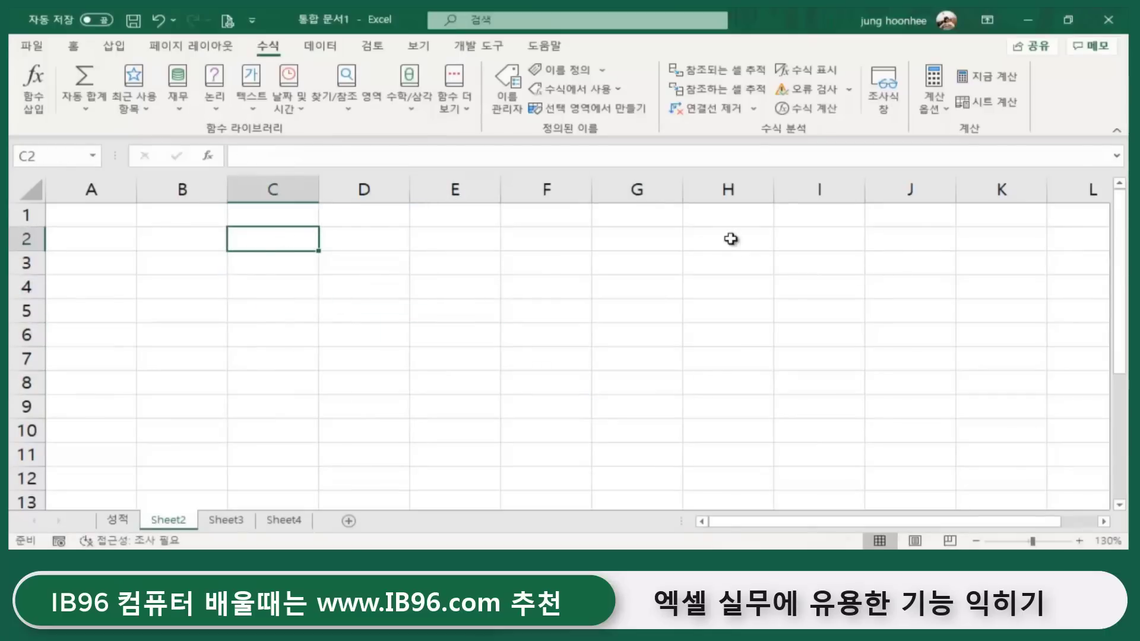
{"action": "type", "text": "<학"}
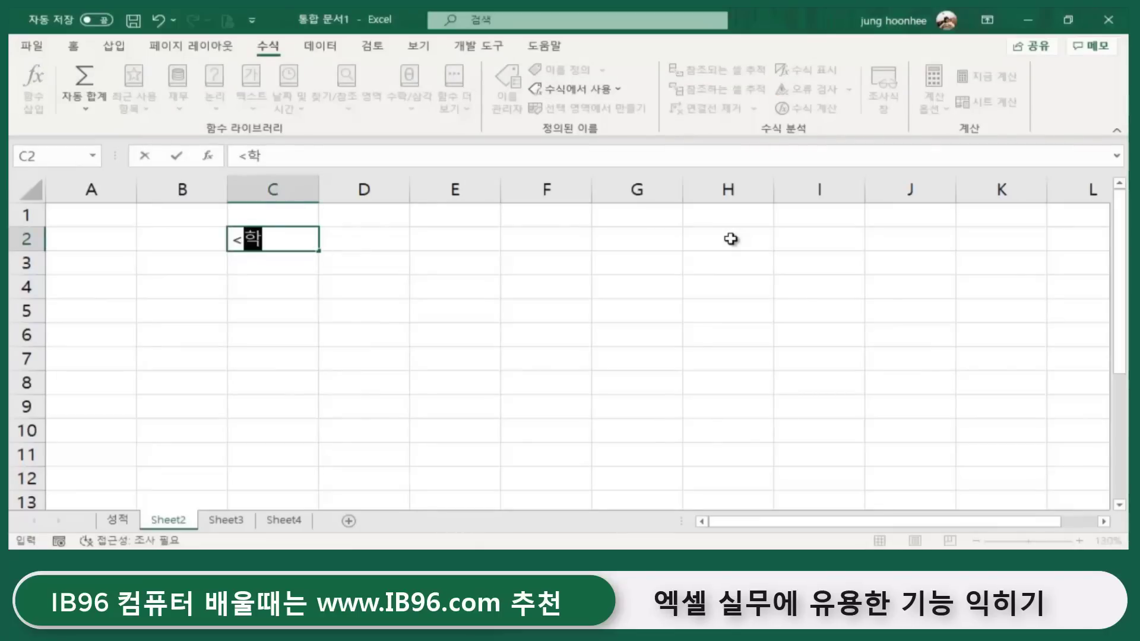
{"action": "type", "text": "생 "}
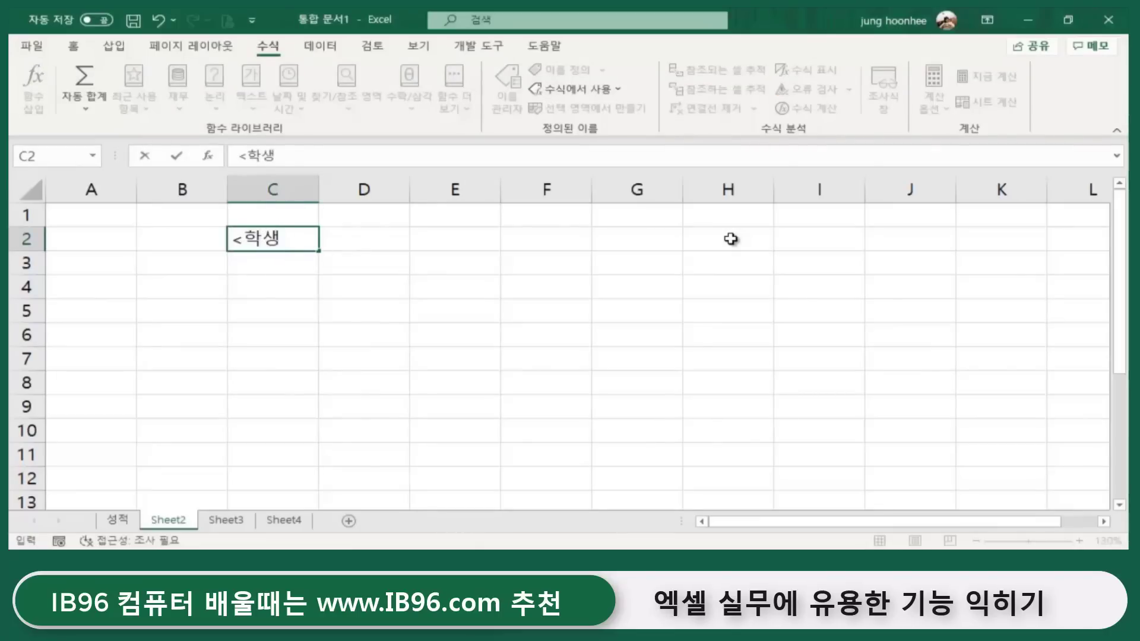
{"action": "type", "text": "정"}
{"action": "type", "text": "보입력"}
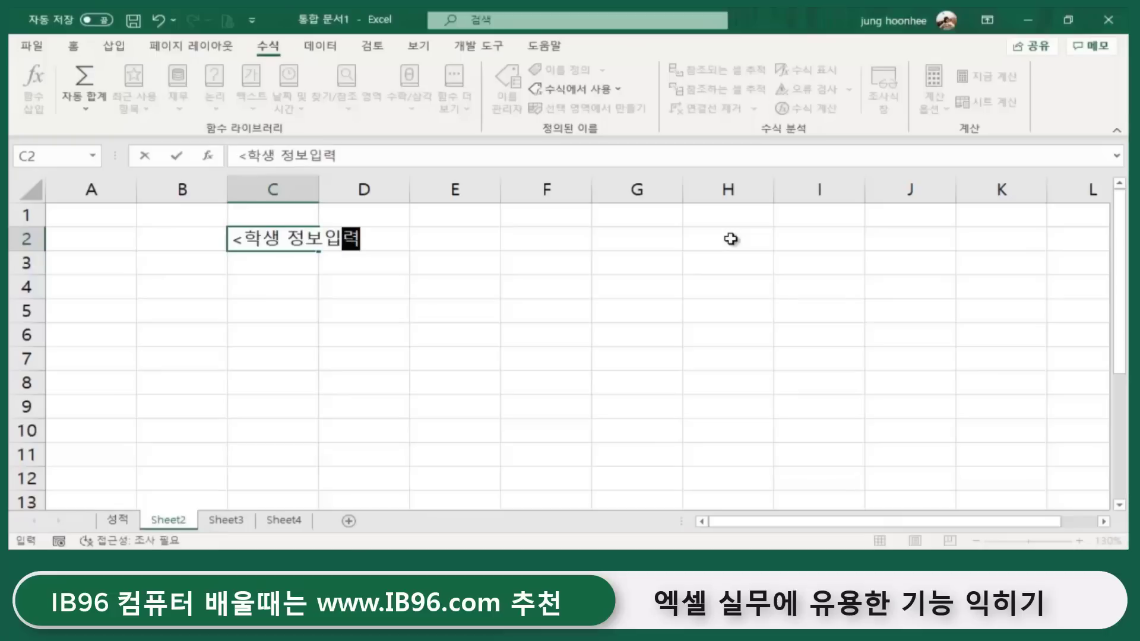
{"action": "type", "text": ">"}
{"action": "key", "text": "Return"}
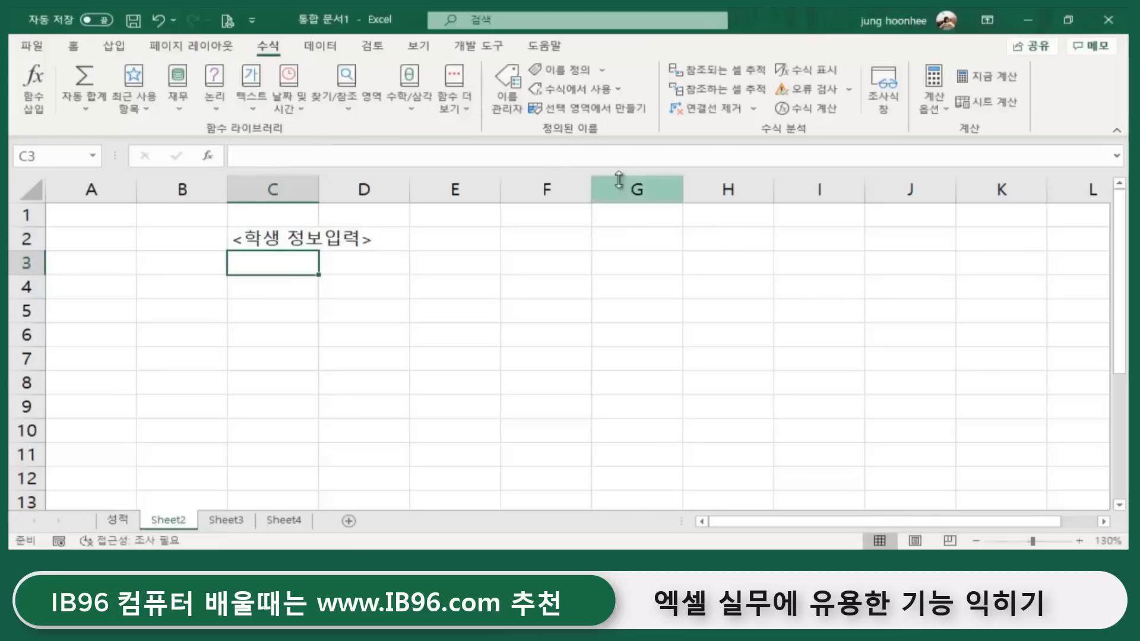
{"action": "left_click", "coordinate": [469, 358]}
{"action": "left_click", "coordinate": [290, 264]}
{"action": "left_click", "coordinate": [386, 282]}
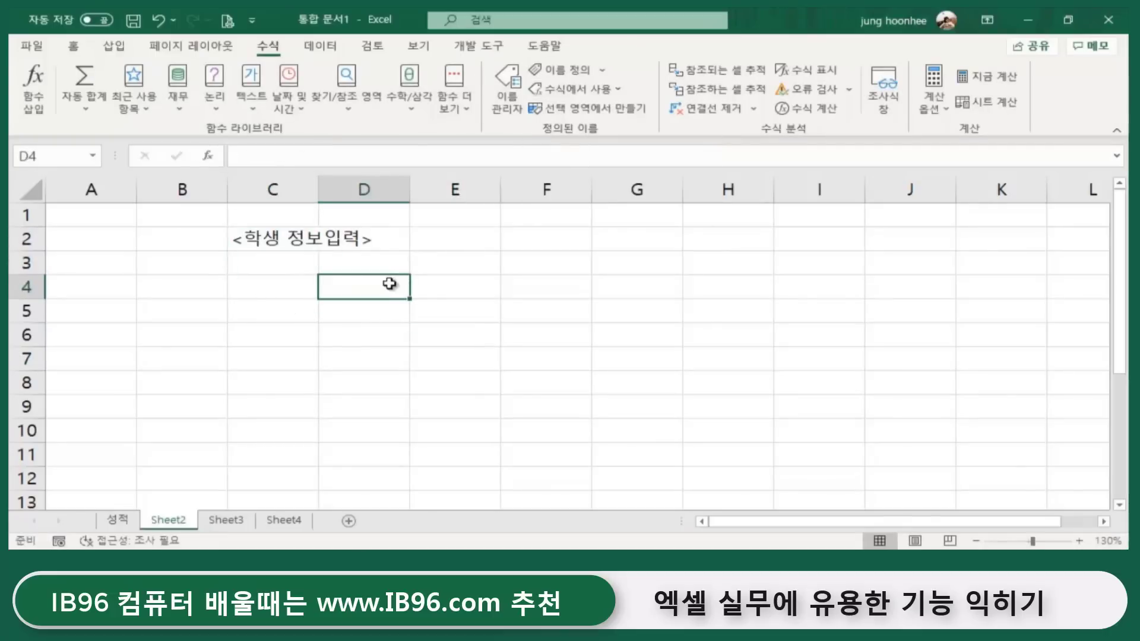
Enter headers 학생명 in C3 and 전화번호 in D3, ending on C4.
{"action": "left_click", "coordinate": [285, 261]}
{"action": "type", "text": "학"}
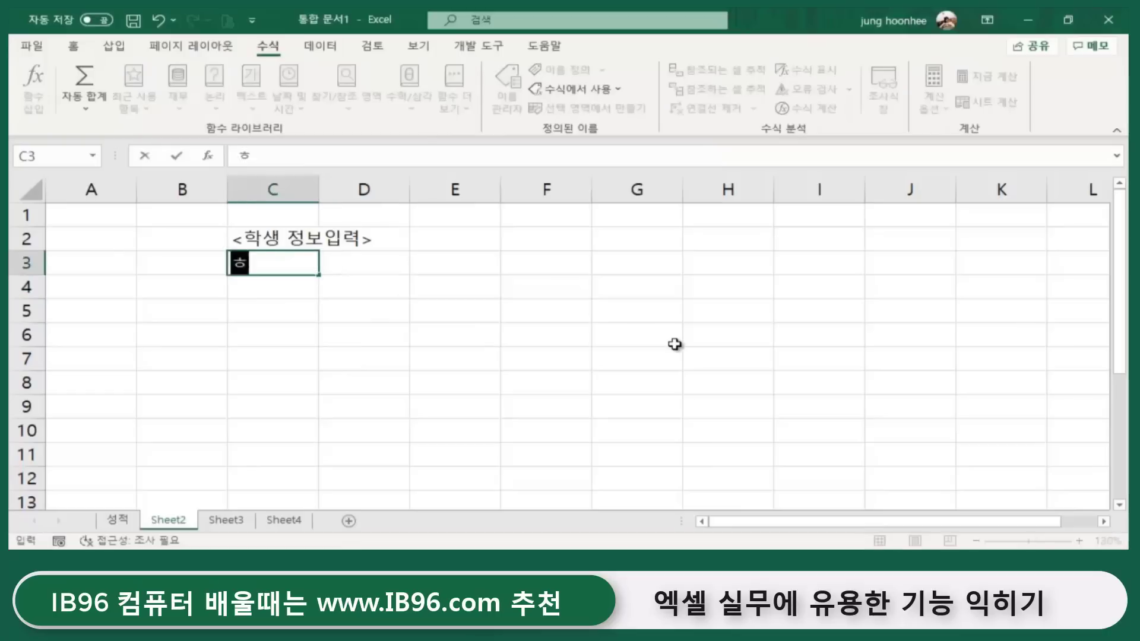
{"action": "type", "text": "생명"}
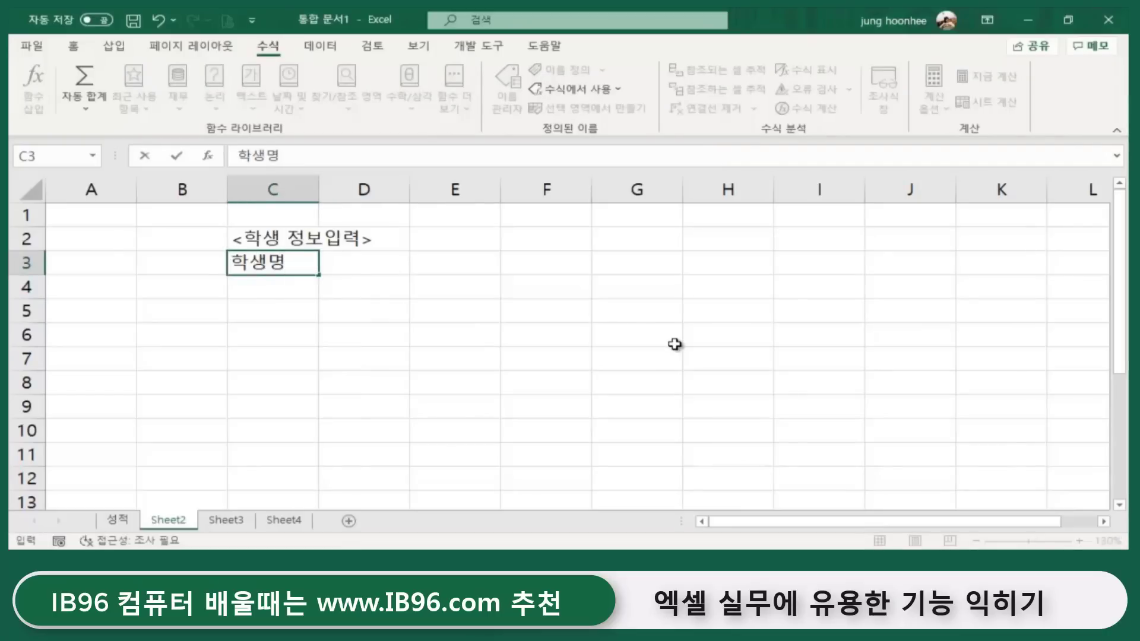
{"action": "key", "text": "Tab"}
{"action": "type", "text": "전화"}
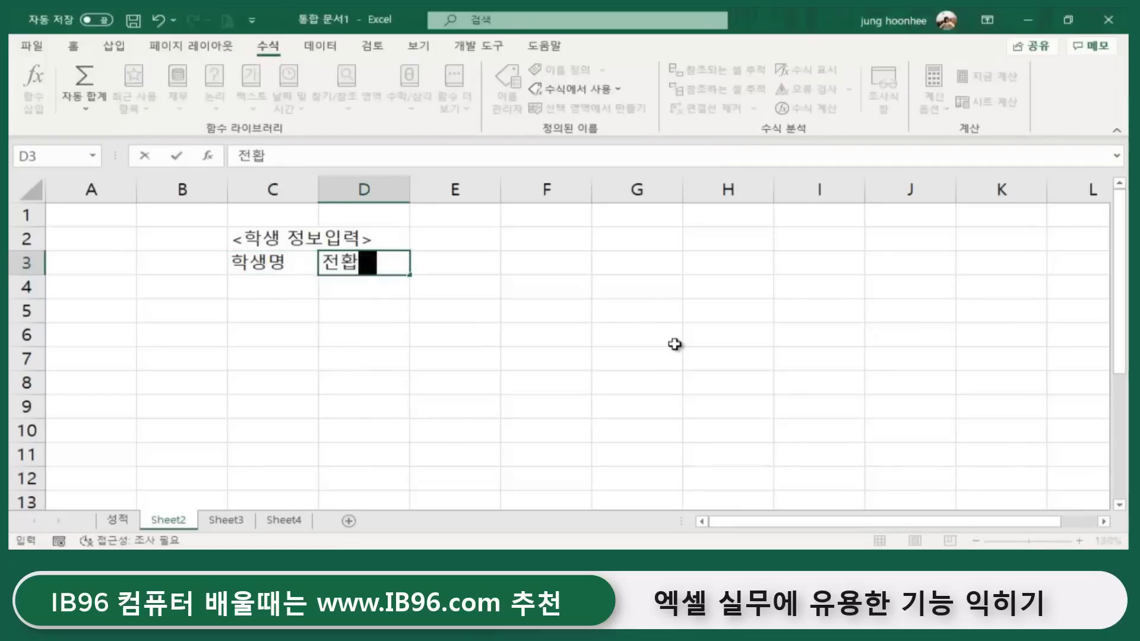
{"action": "type", "text": "번호"}
{"action": "key", "text": "Return"}
{"action": "key", "text": "Left"}
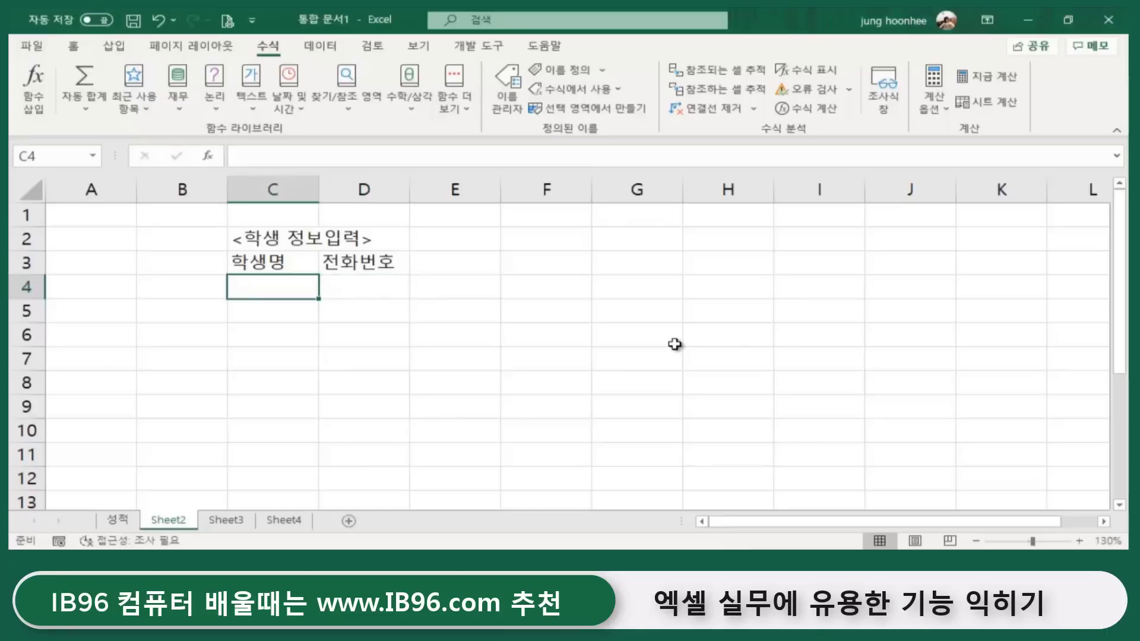
{"action": "left_click", "coordinate": [122, 526]}
{"action": "scroll", "coordinate": [546, 325], "scroll_direction": "up", "scroll_amount": 2}
{"action": "left_click", "coordinate": [254, 311]}
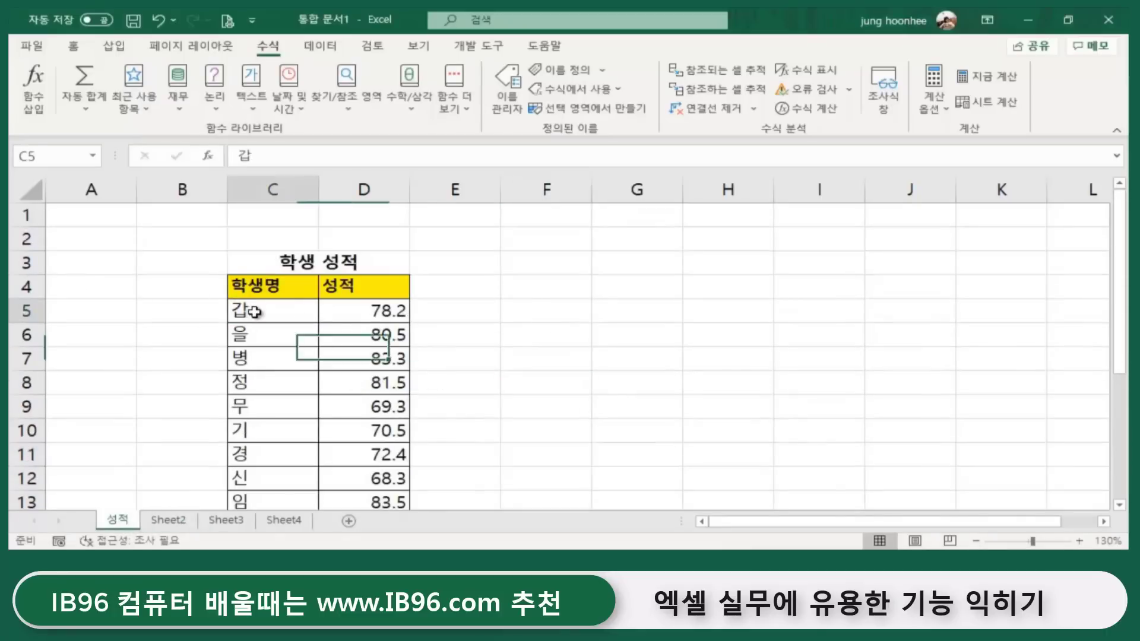
{"action": "left_click", "coordinate": [267, 359]}
{"action": "left_click", "coordinate": [267, 437]}
{"action": "left_click", "coordinate": [554, 368]}
{"action": "left_click", "coordinate": [165, 525]}
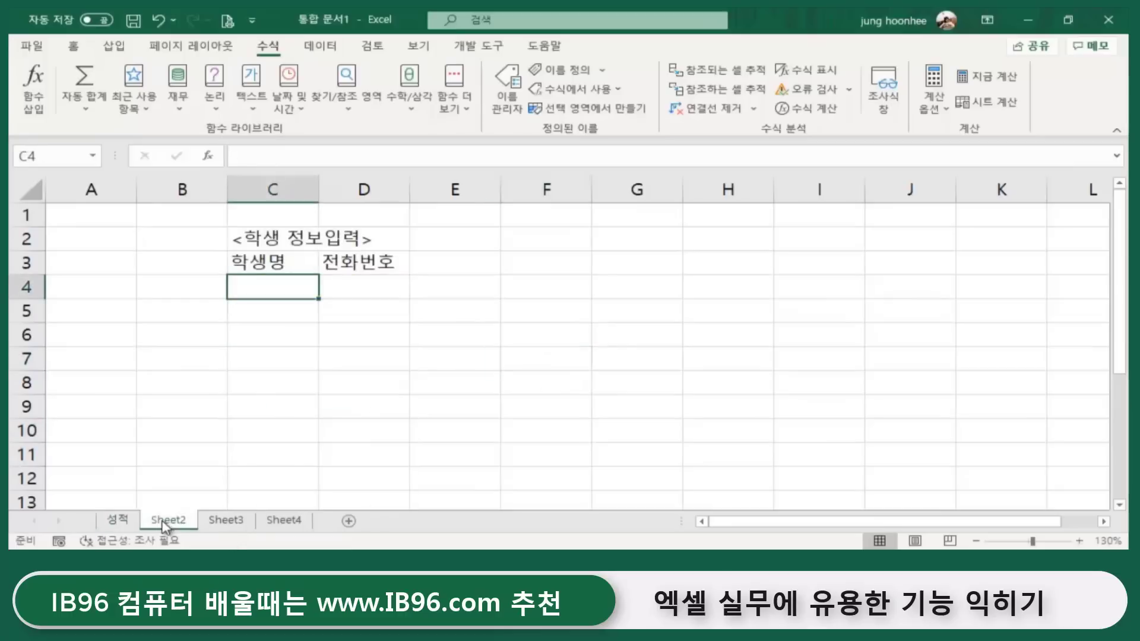
{"action": "left_click", "coordinate": [283, 336]}
{"action": "left_click", "coordinate": [279, 312]}
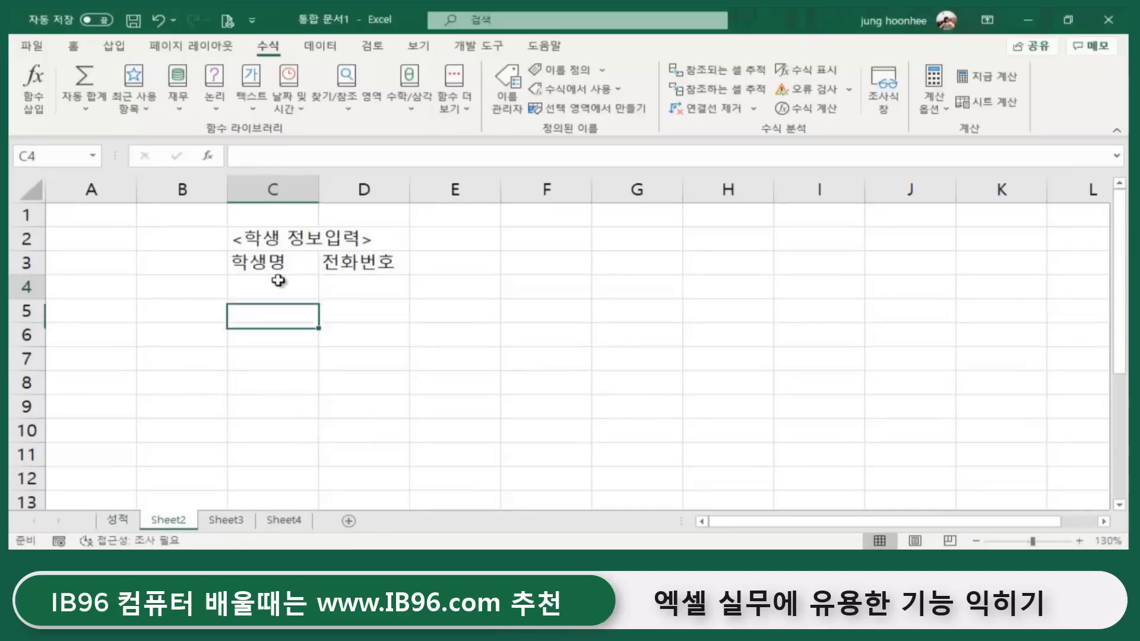
{"action": "left_click", "coordinate": [653, 360]}
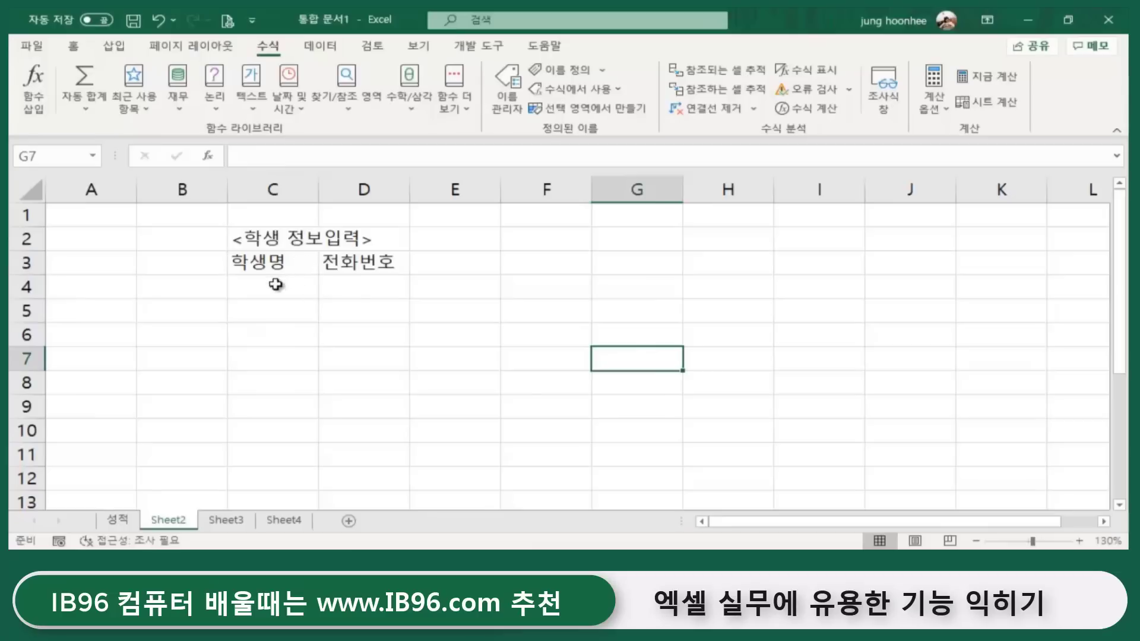
{"action": "left_click", "coordinate": [246, 266]}
{"action": "left_click", "coordinate": [265, 303]}
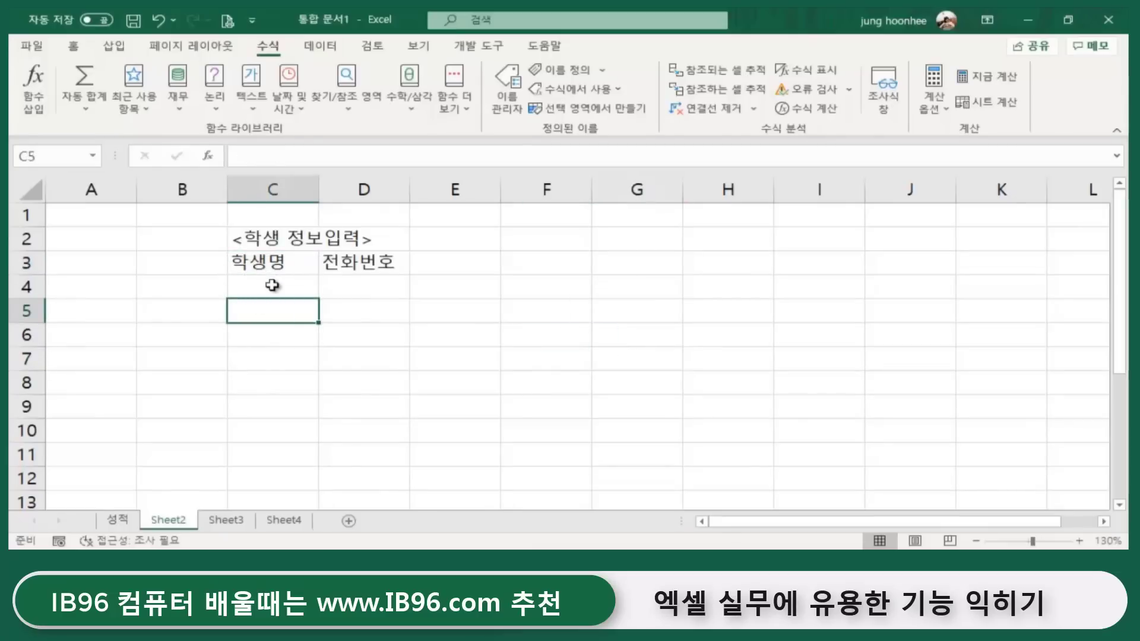
{"action": "left_click", "coordinate": [278, 292]}
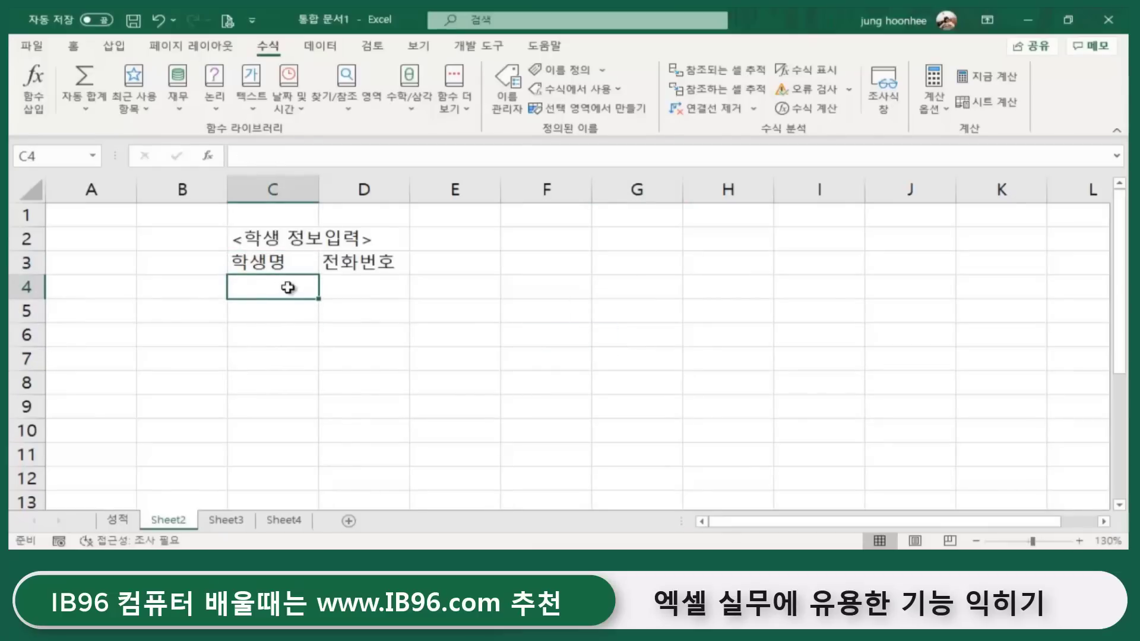
{"action": "left_click", "coordinate": [118, 520]}
{"action": "left_click_drag", "start_coordinate": [279, 318], "coordinate": [274, 478]}
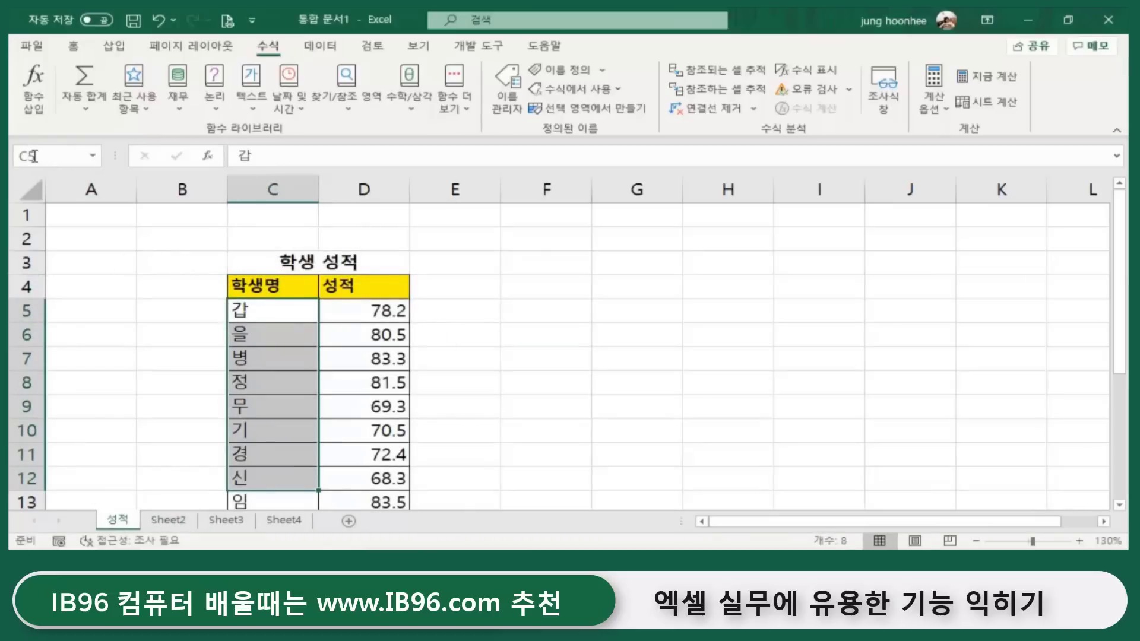
{"action": "left_click", "coordinate": [168, 520]}
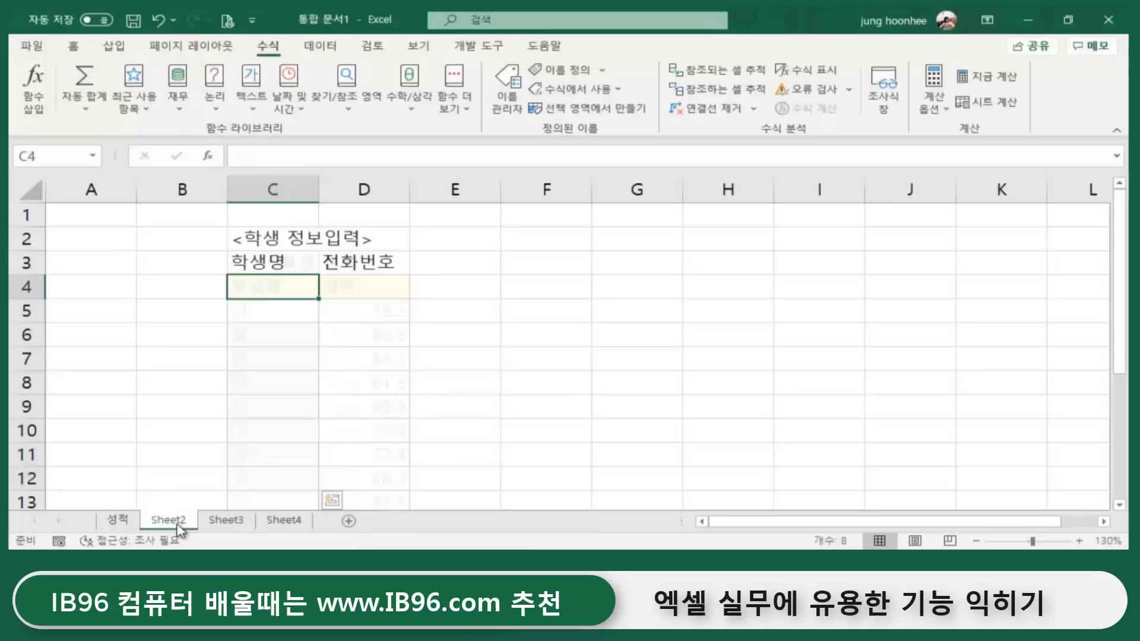
{"action": "left_click", "coordinate": [433, 343]}
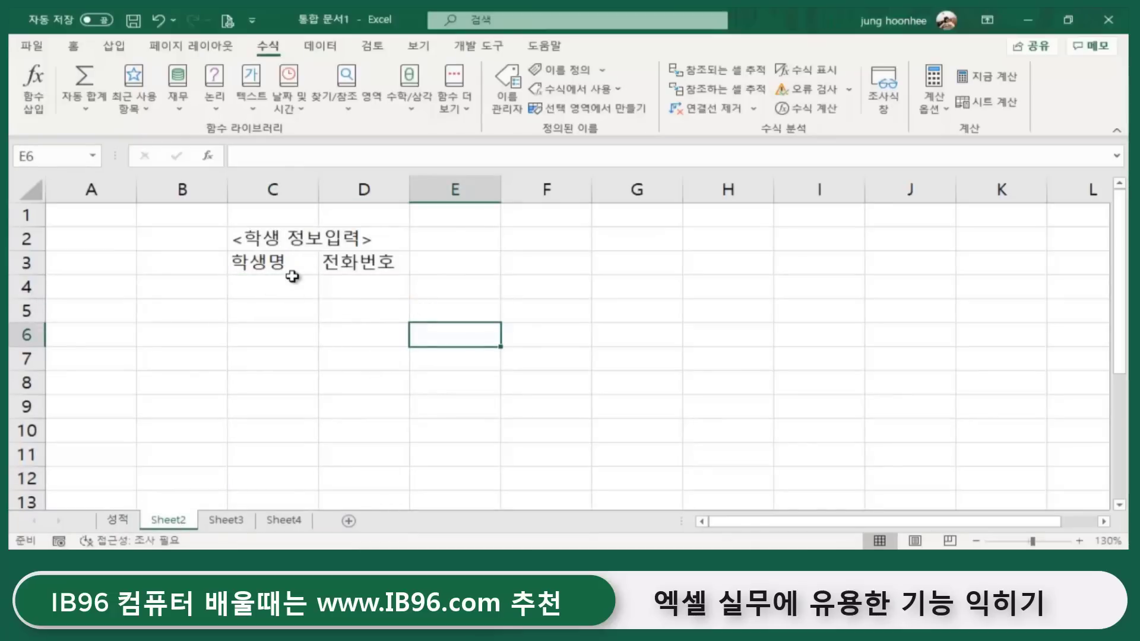
{"action": "left_click", "coordinate": [278, 288]}
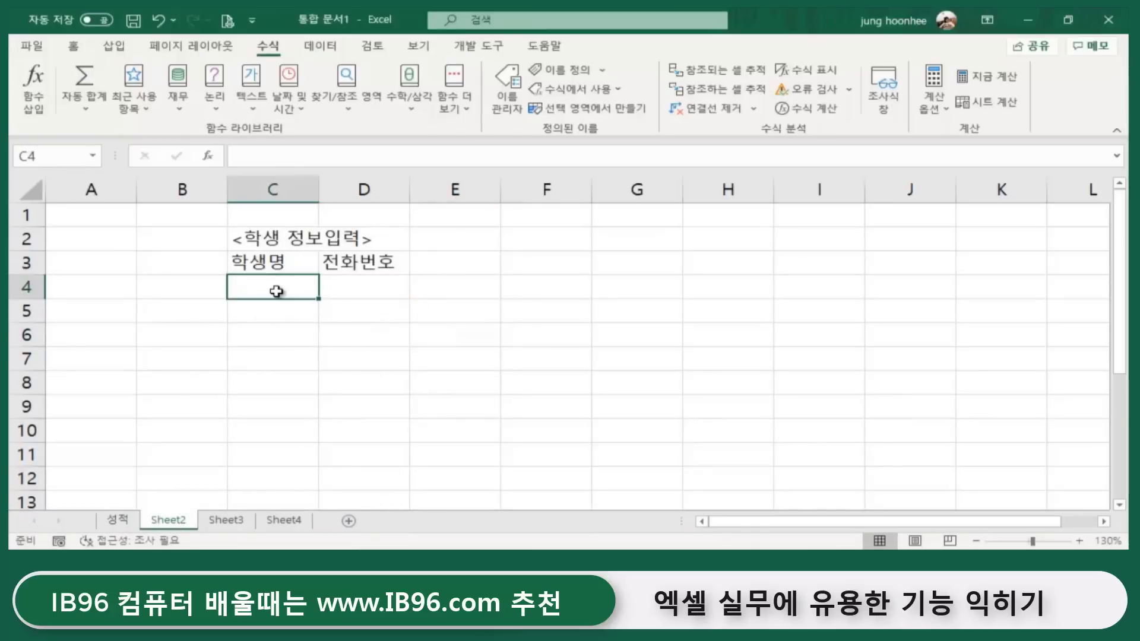
{"action": "type", "text": "가ㅂ"}
{"action": "key", "text": "Return"}
{"action": "type", "text": "을"}
{"action": "key", "text": "Return"}
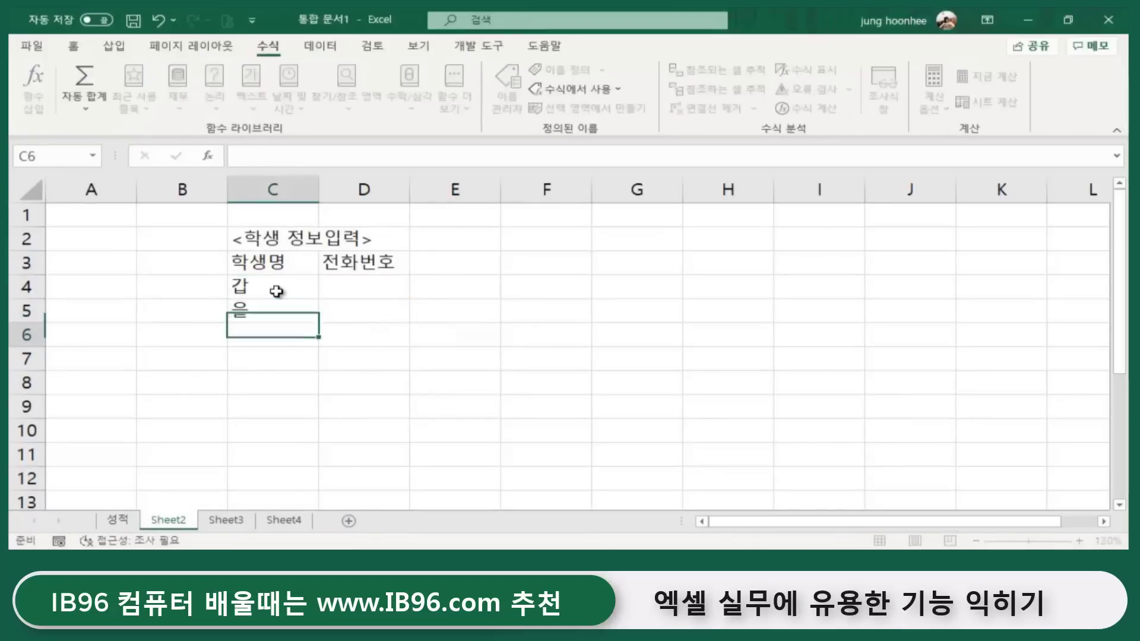
{"action": "left_click_drag", "start_coordinate": [277, 291], "coordinate": [281, 308]}
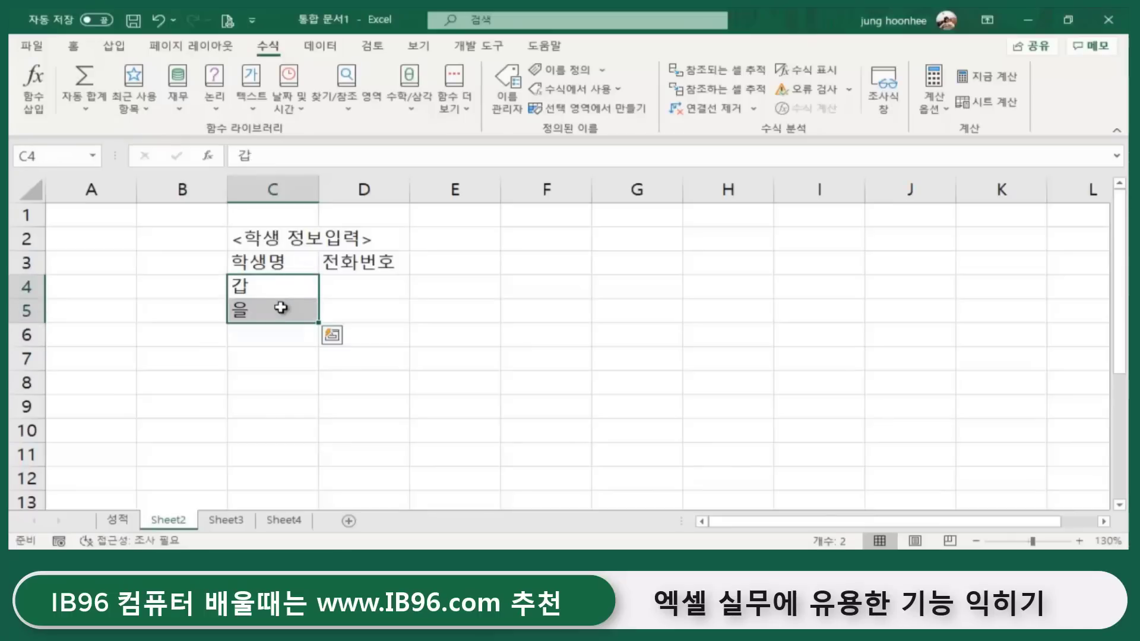
{"action": "key", "text": "Delete"}
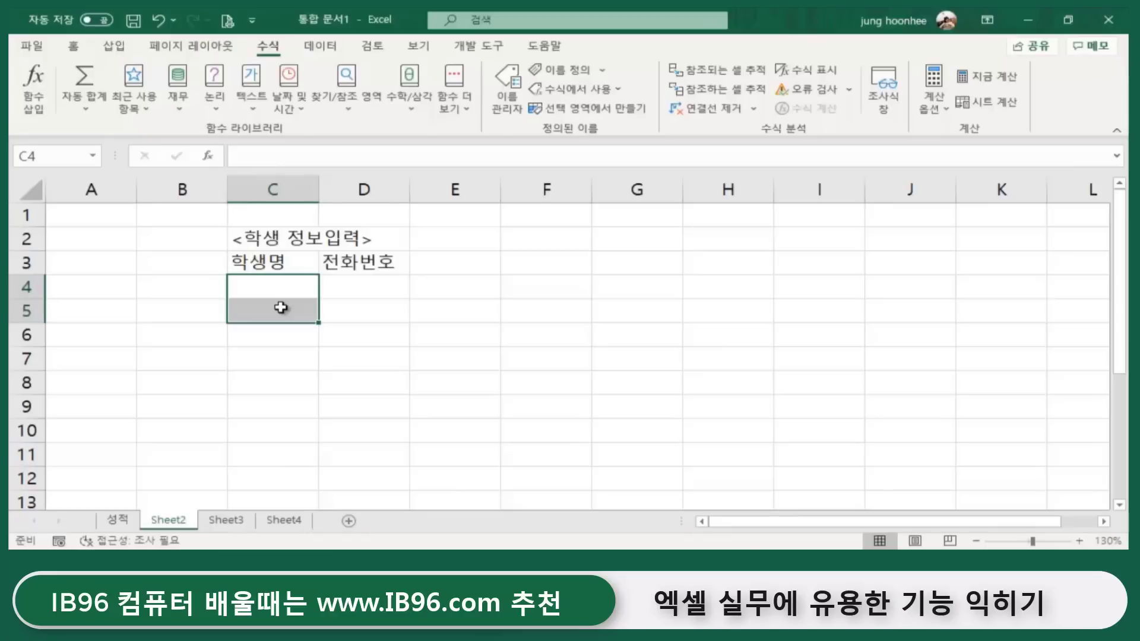
{"action": "left_click", "coordinate": [412, 310]}
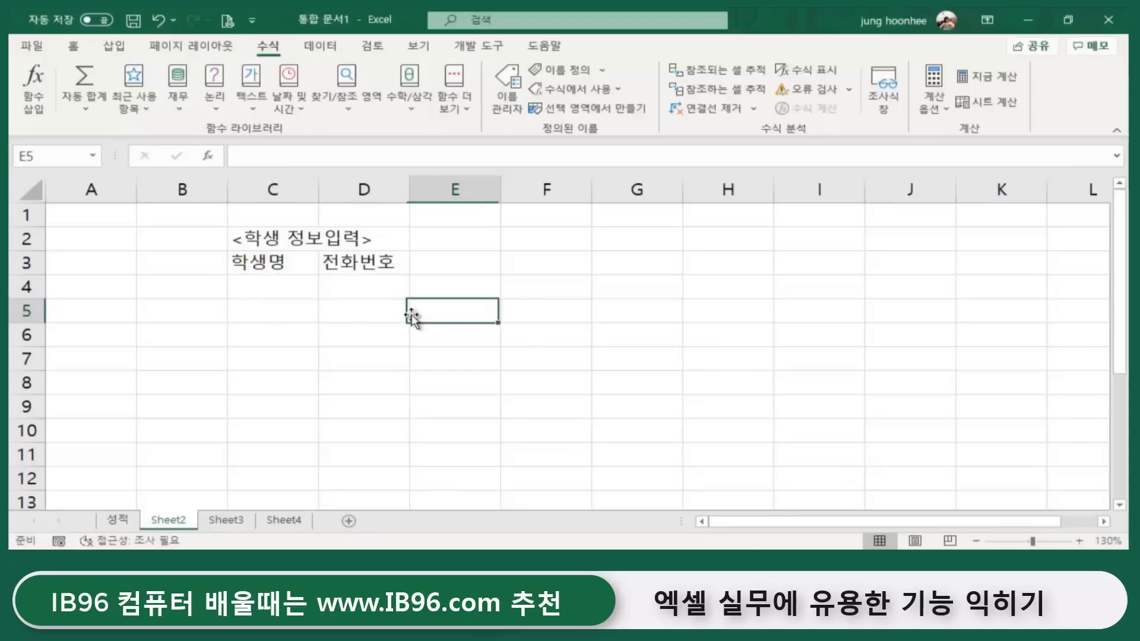
{"action": "left_click", "coordinate": [270, 285]}
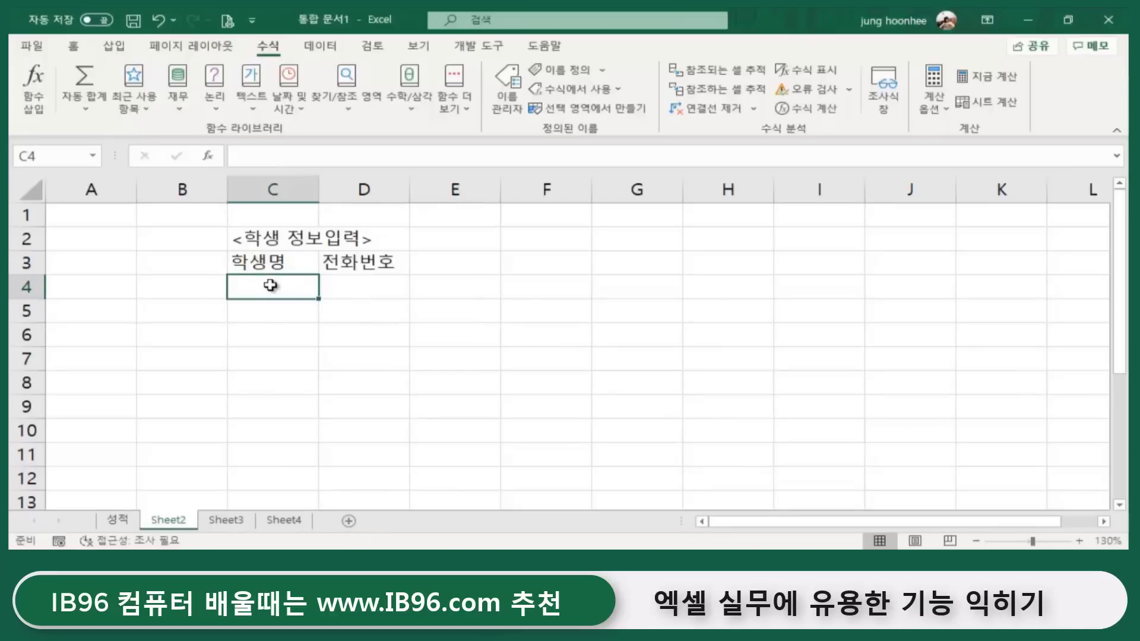
Select the empty 학생명 cells C4:C13 and open their Data Validation settings.
{"action": "mouse_move", "coordinate": [270, 285]}
{"action": "left_mouse_down"}
{"action": "mouse_move", "coordinate": [226, 489]}
{"action": "mouse_move", "coordinate": [259, 506]}
{"action": "left_mouse_up"}
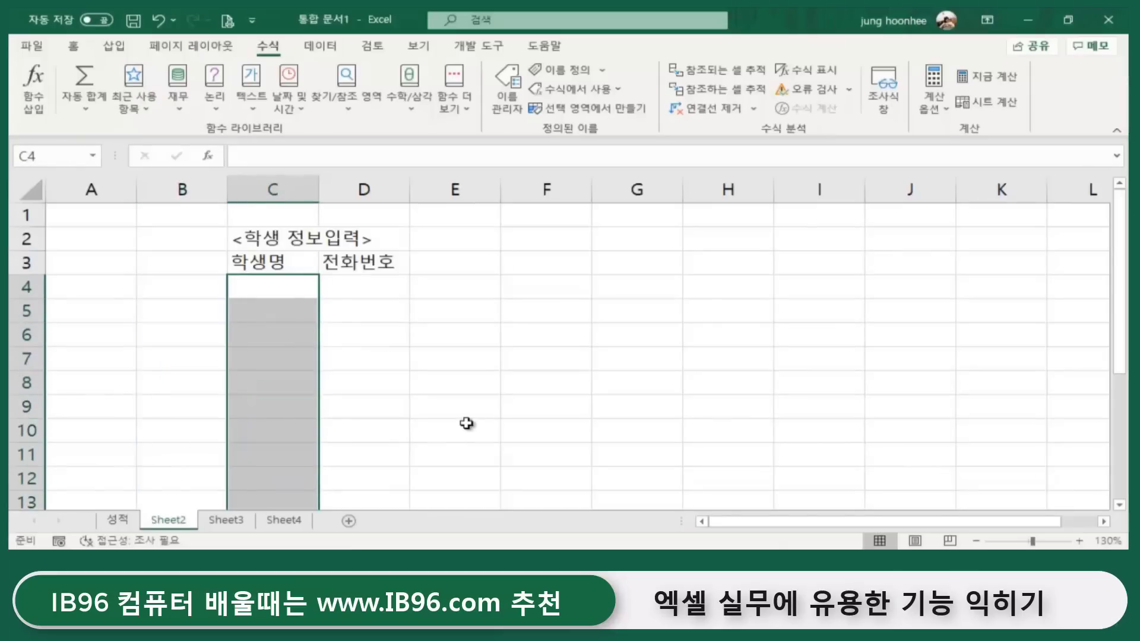
{"action": "scroll", "coordinate": [466, 423], "scroll_direction": "down", "scroll_amount": 1}
{"action": "scroll", "coordinate": [466, 423], "scroll_direction": "up", "scroll_amount": 1}
{"action": "scroll", "coordinate": [466, 422], "scroll_direction": "down", "scroll_amount": 1}
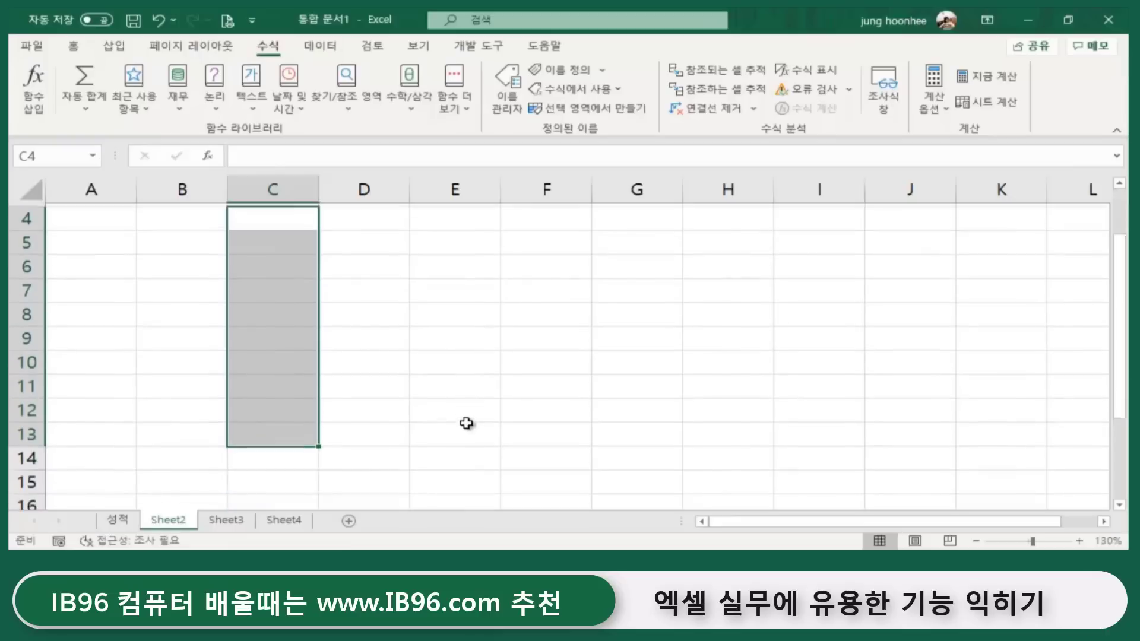
{"action": "scroll", "coordinate": [466, 422], "scroll_direction": "up", "scroll_amount": 1}
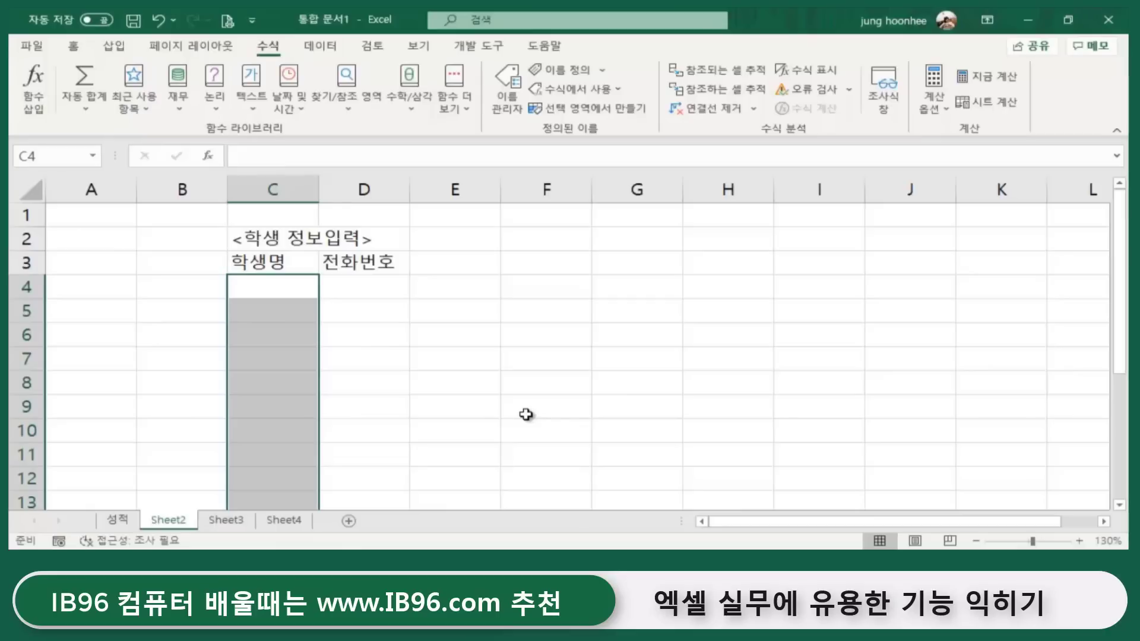
{"action": "left_click", "coordinate": [321, 46]}
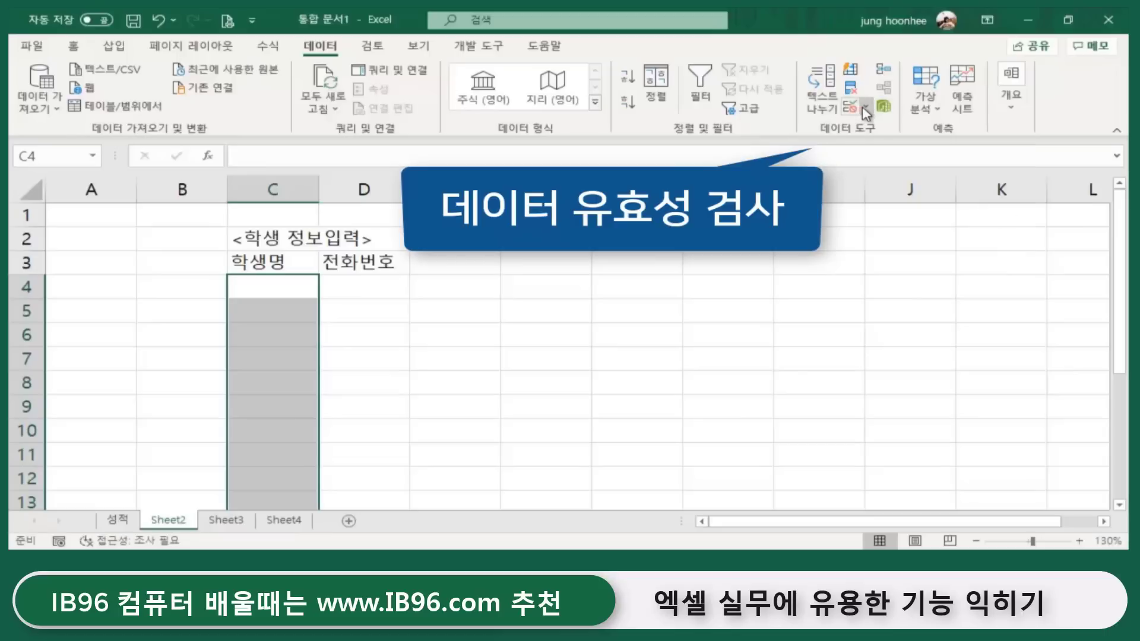
{"action": "left_click", "coordinate": [866, 107]}
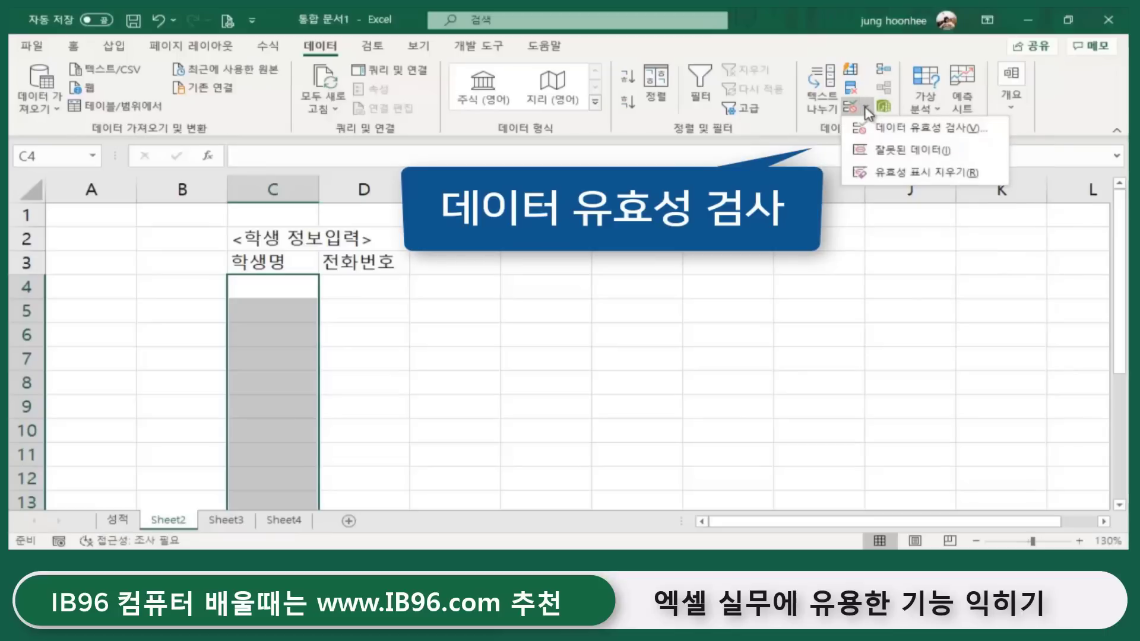
{"action": "left_click", "coordinate": [912, 128]}
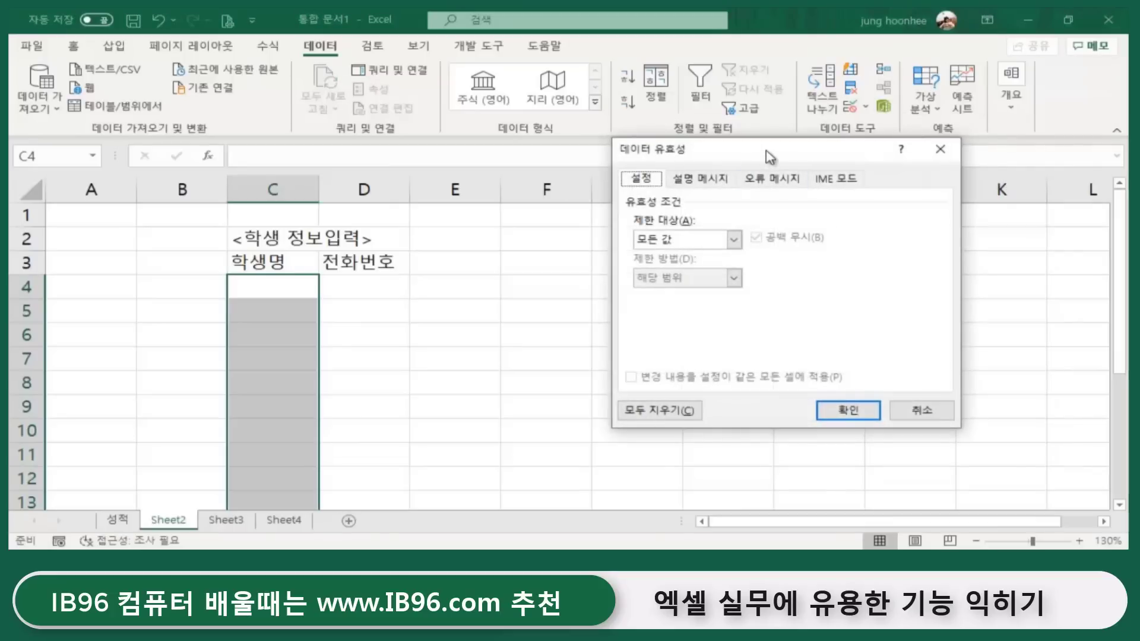
Set the validation to allow a 목록 with source =이름.
{"action": "left_click_drag", "start_coordinate": [772, 151], "coordinate": [690, 170]}
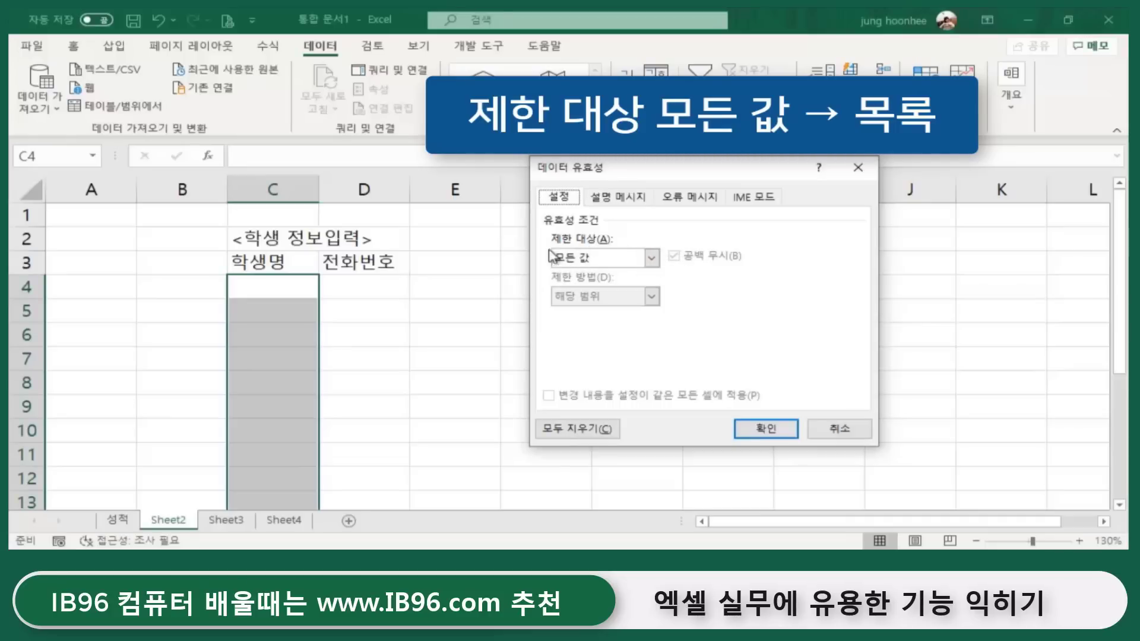
{"action": "left_click", "coordinate": [652, 258]}
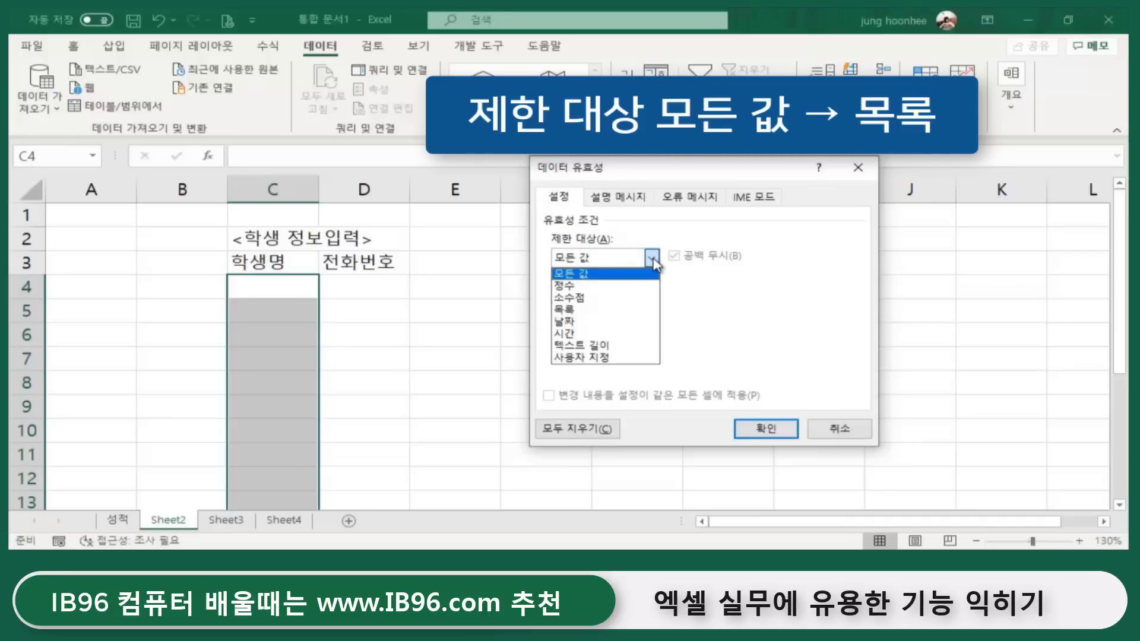
{"action": "left_click", "coordinate": [571, 310]}
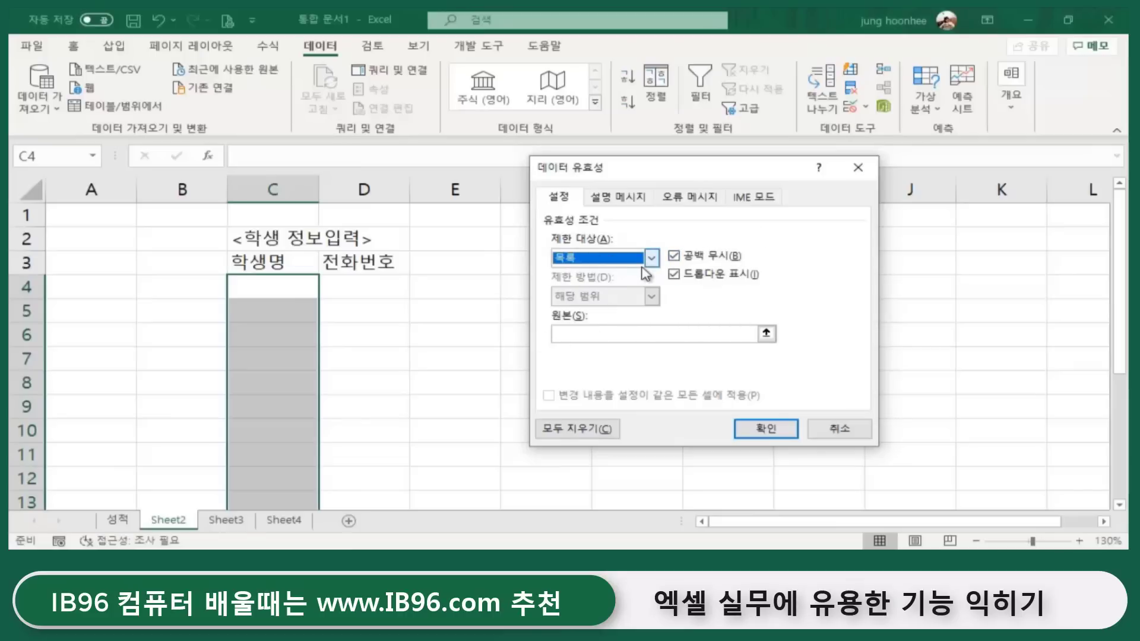
{"action": "left_click", "coordinate": [585, 333]}
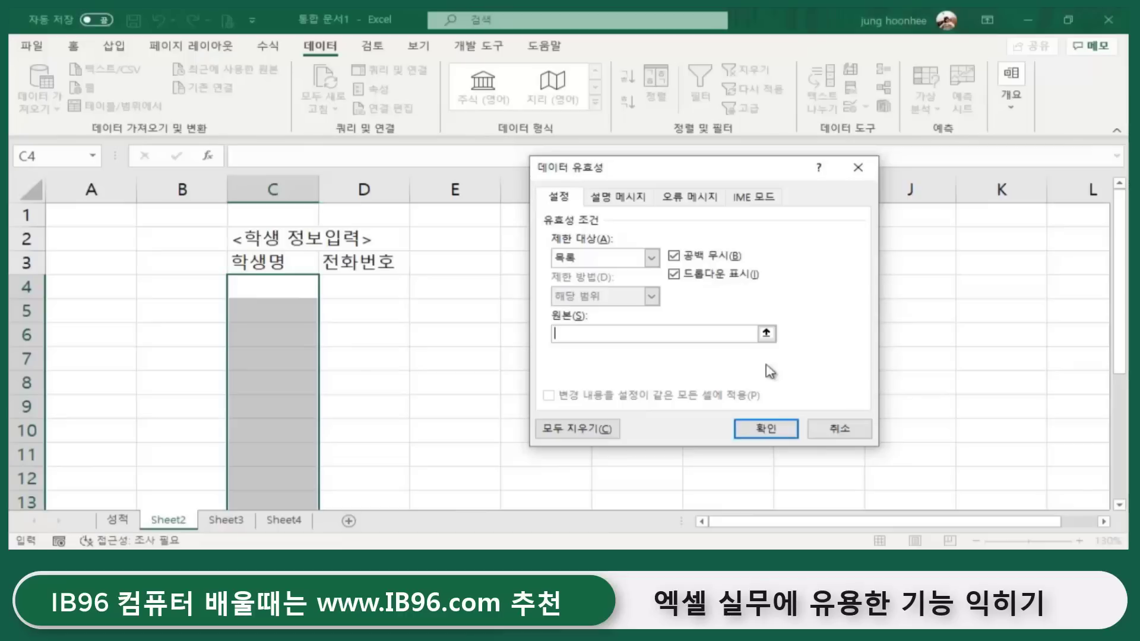
{"action": "type", "text": "ㅇ르"}
{"action": "left_click", "coordinate": [563, 335]}
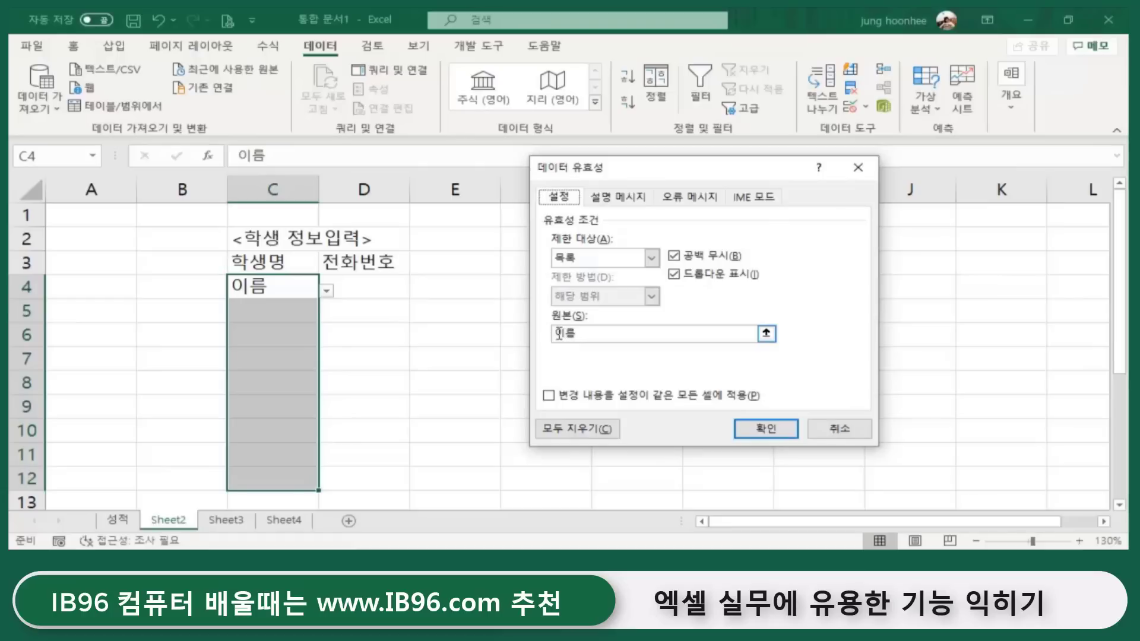
{"action": "left_click", "coordinate": [559, 334]}
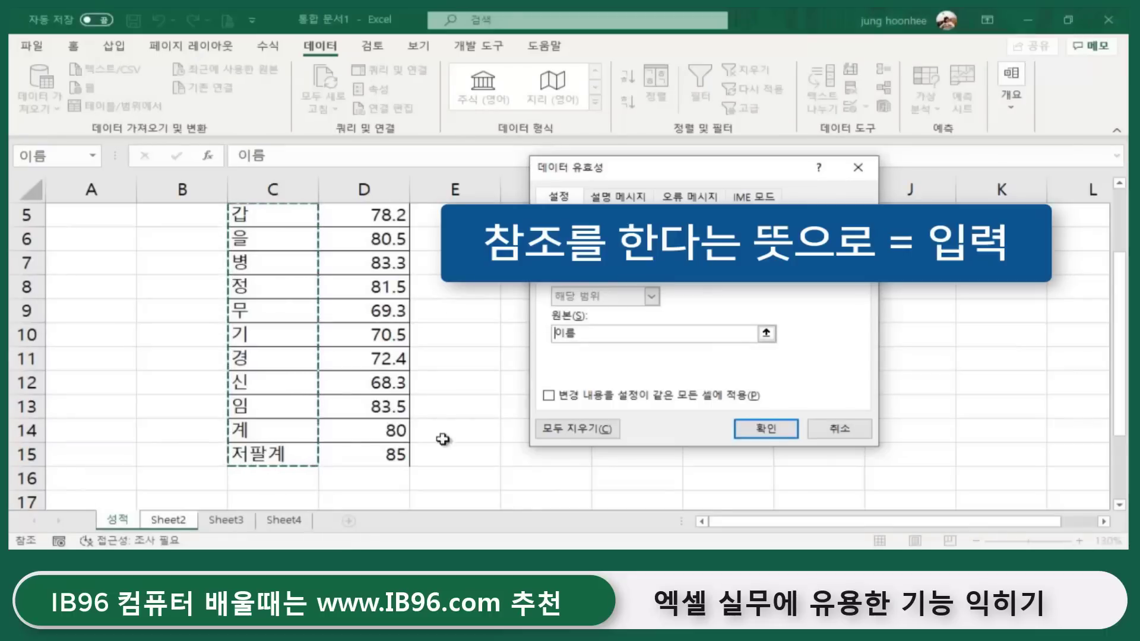
{"action": "type", "text": "="}
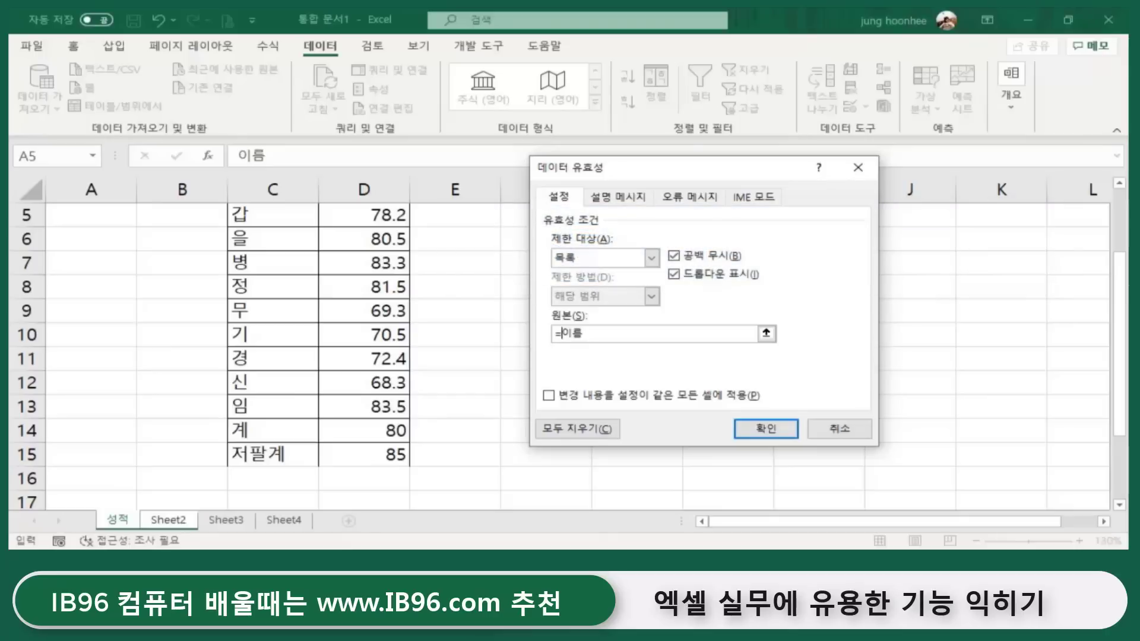
Apply the list validation and choose 갑 from C4's student-name dropdown.
{"action": "left_click", "coordinate": [766, 429]}
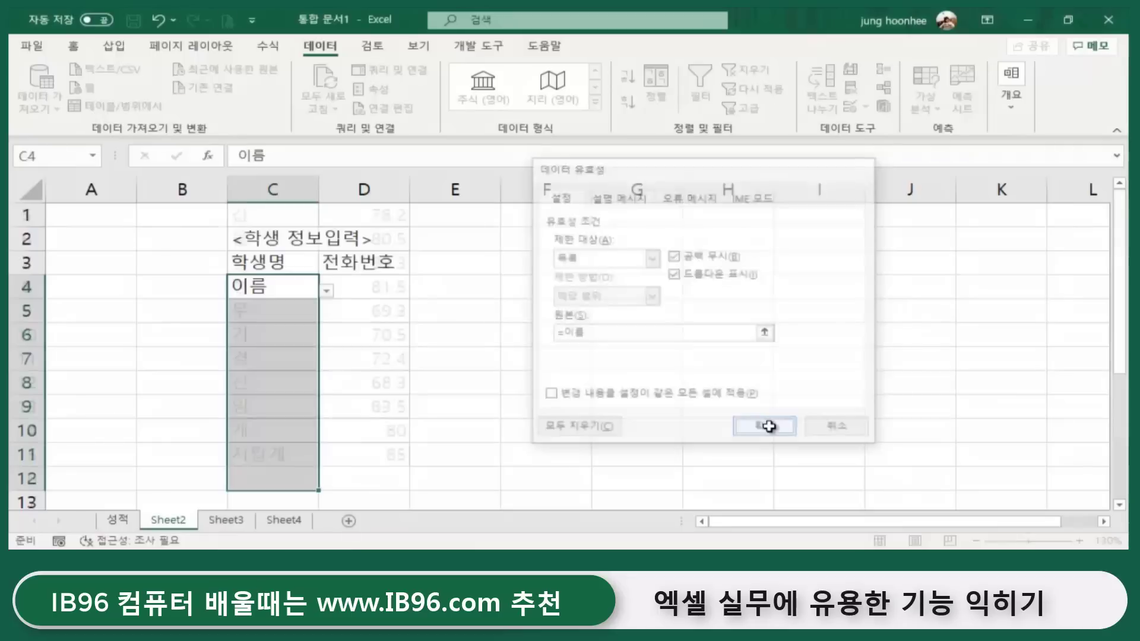
{"action": "left_click", "coordinate": [326, 291]}
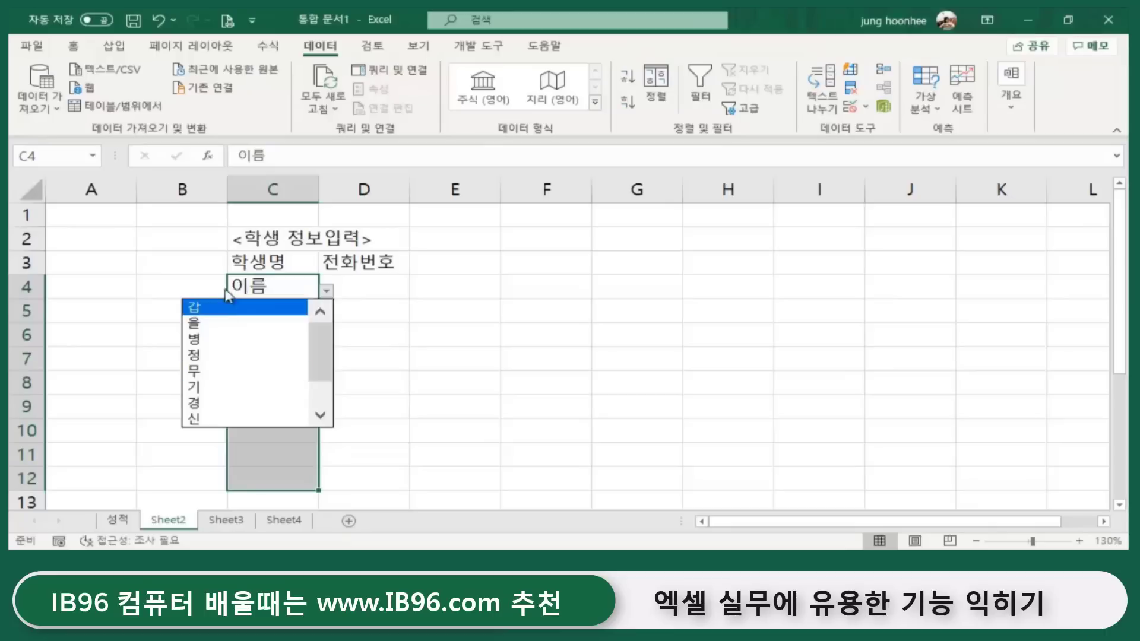
{"action": "key", "text": "Escape"}
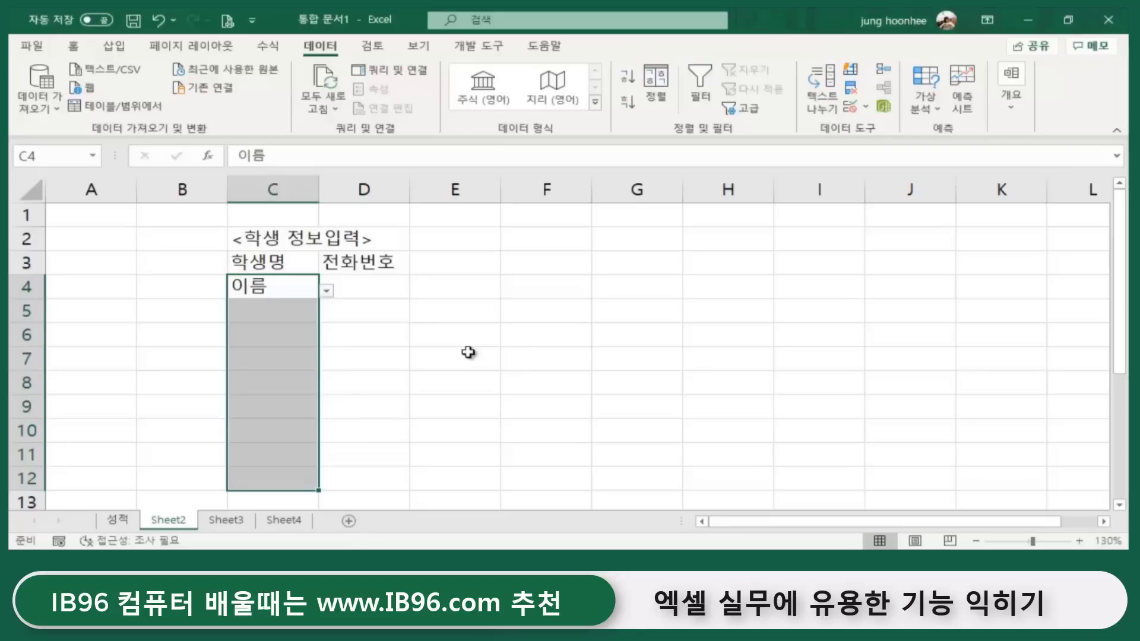
{"action": "left_click", "coordinate": [372, 376]}
{"action": "left_click_drag", "start_coordinate": [290, 288], "coordinate": [289, 330]}
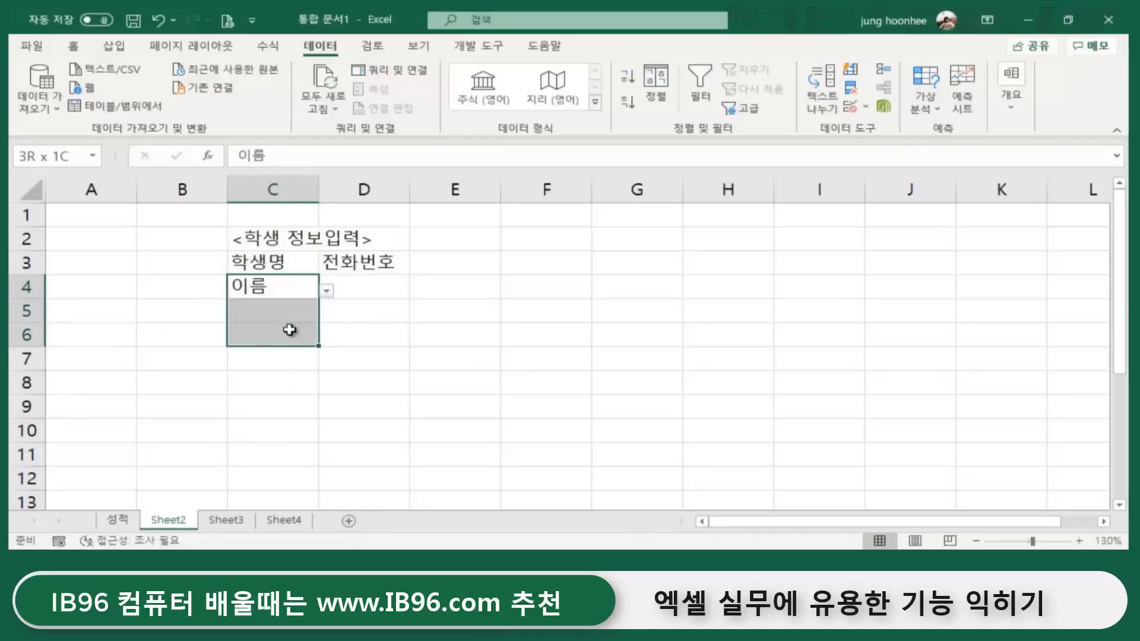
{"action": "left_click", "coordinate": [297, 288]}
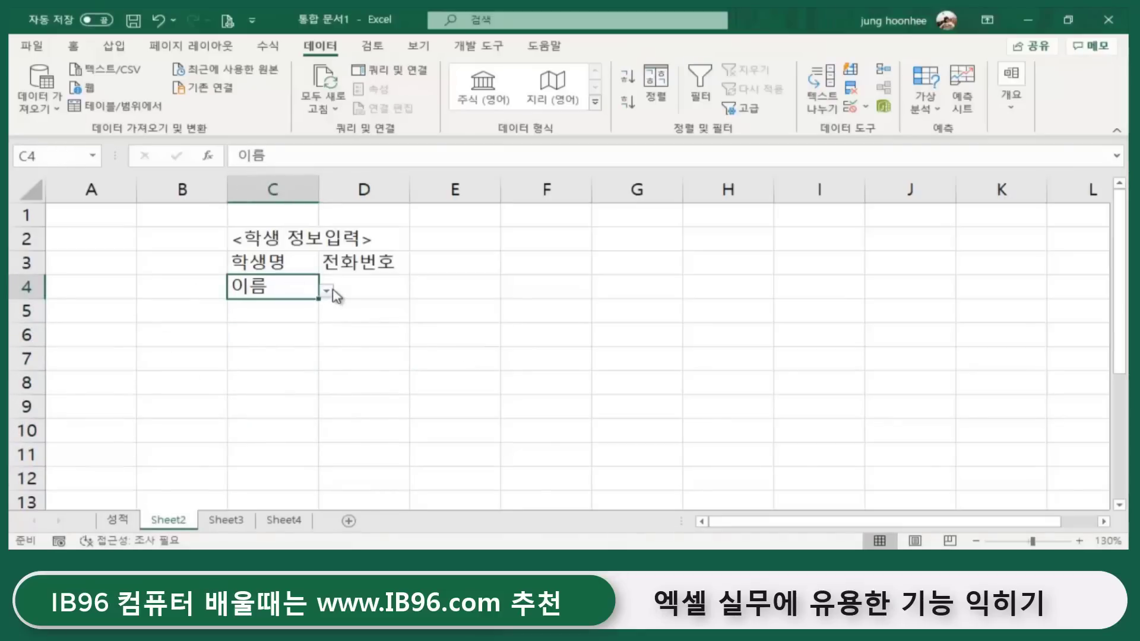
{"action": "left_click", "coordinate": [327, 291]}
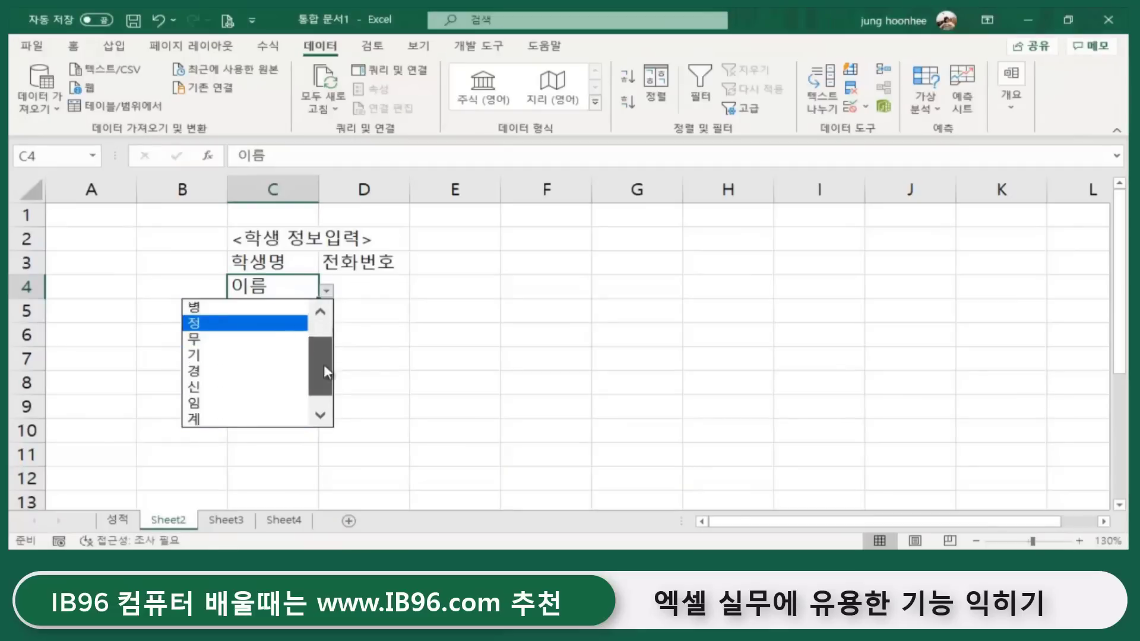
{"action": "left_click_drag", "start_coordinate": [326, 351], "coordinate": [324, 373]}
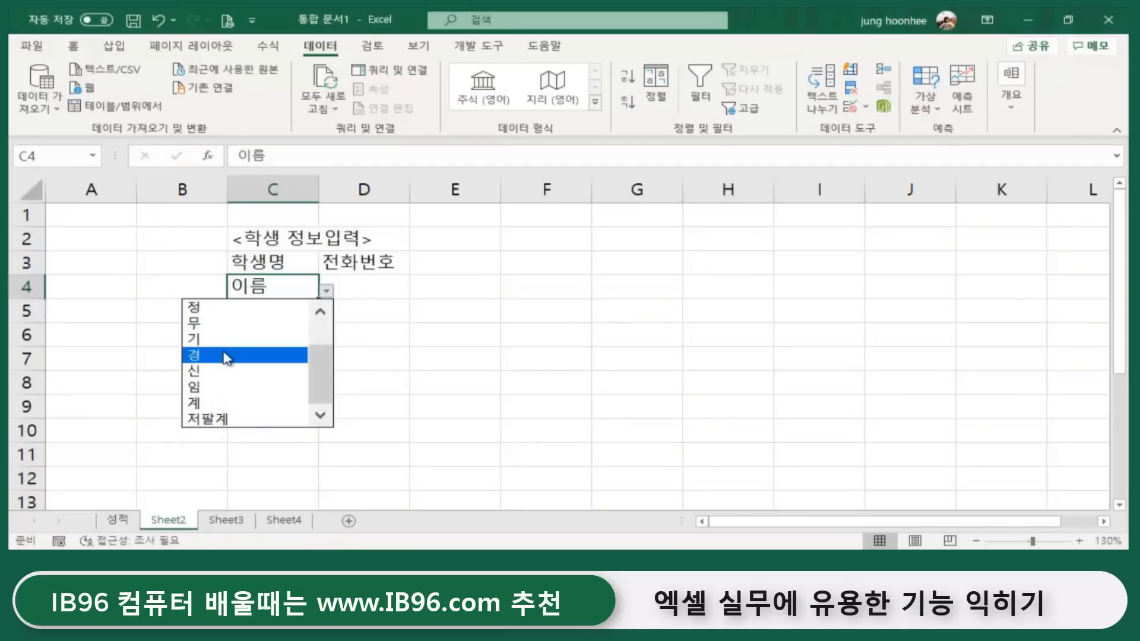
{"action": "left_click_drag", "start_coordinate": [319, 381], "coordinate": [323, 314]}
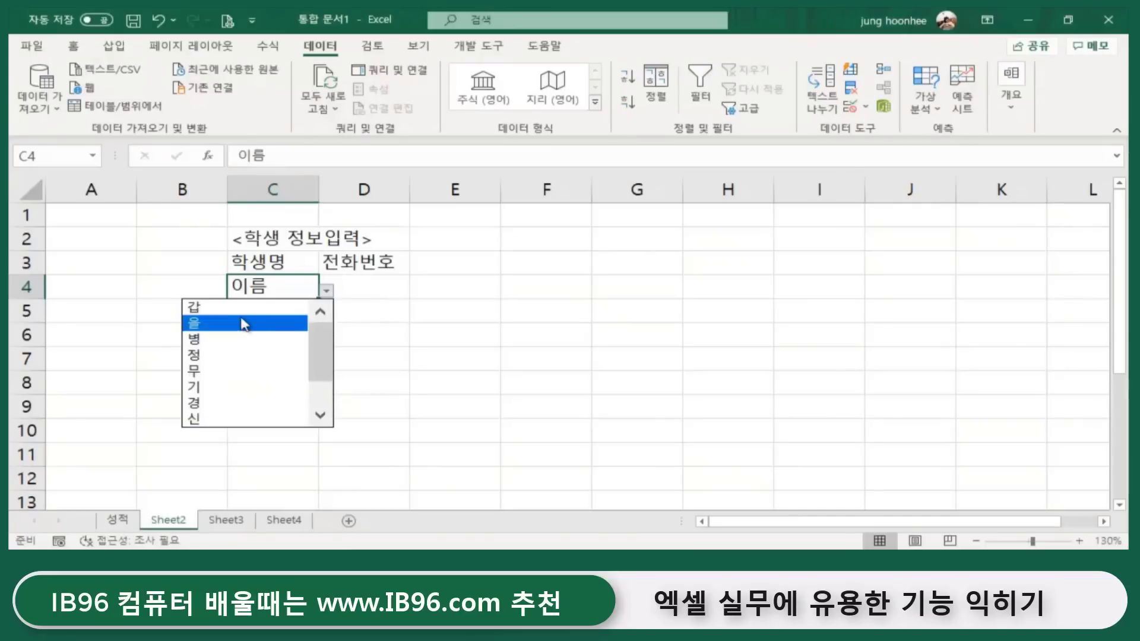
{"action": "left_click", "coordinate": [208, 308]}
Enter the name 기 in C5 by typing it rather than picking from the list.
{"action": "left_click", "coordinate": [270, 315]}
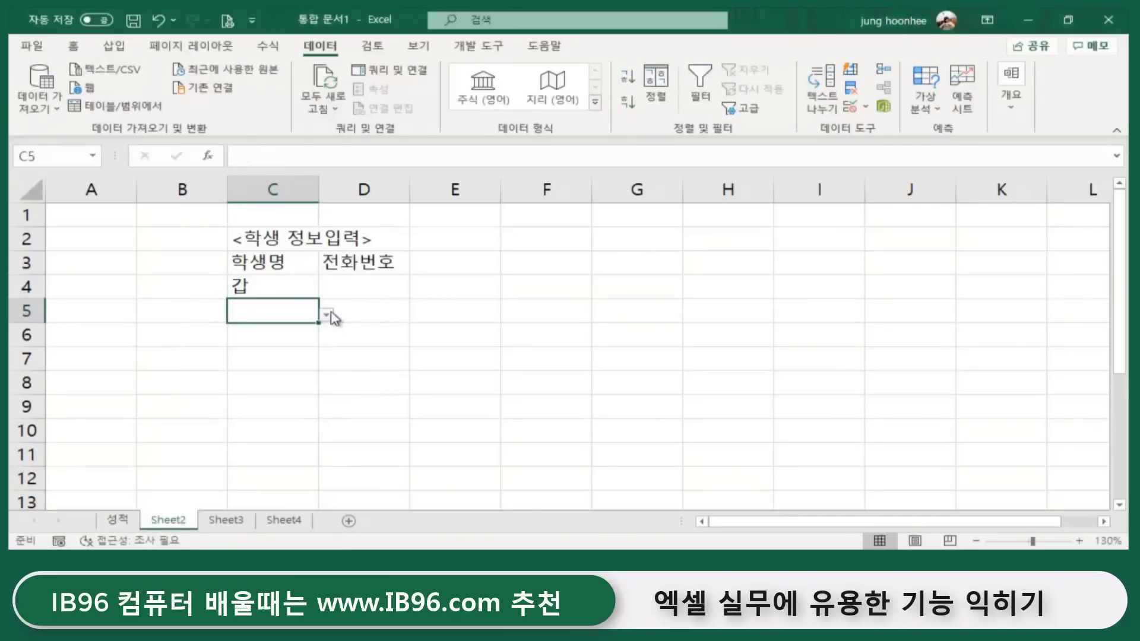
{"action": "left_click", "coordinate": [327, 314]}
{"action": "mouse_move", "coordinate": [322, 363]}
{"action": "left_mouse_down"}
{"action": "mouse_move", "coordinate": [325, 398]}
{"action": "mouse_move", "coordinate": [318, 349]}
{"action": "mouse_move", "coordinate": [321, 431]}
{"action": "mouse_move", "coordinate": [322, 341]}
{"action": "mouse_move", "coordinate": [315, 401]}
{"action": "left_mouse_up"}
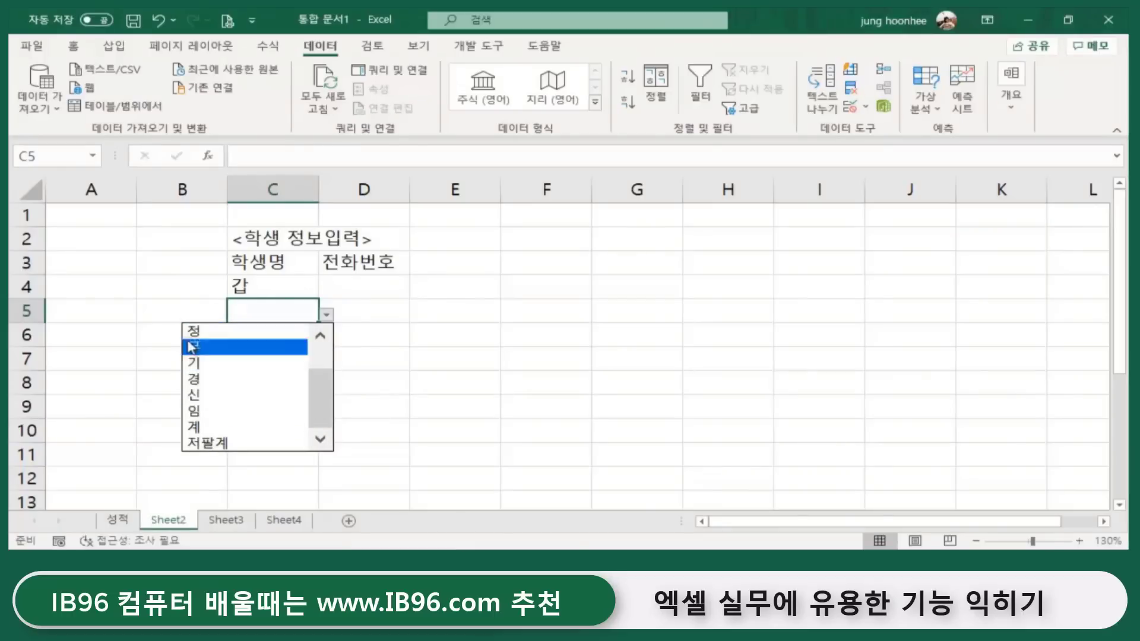
{"action": "key", "text": "Escape"}
{"action": "type", "text": "기"}
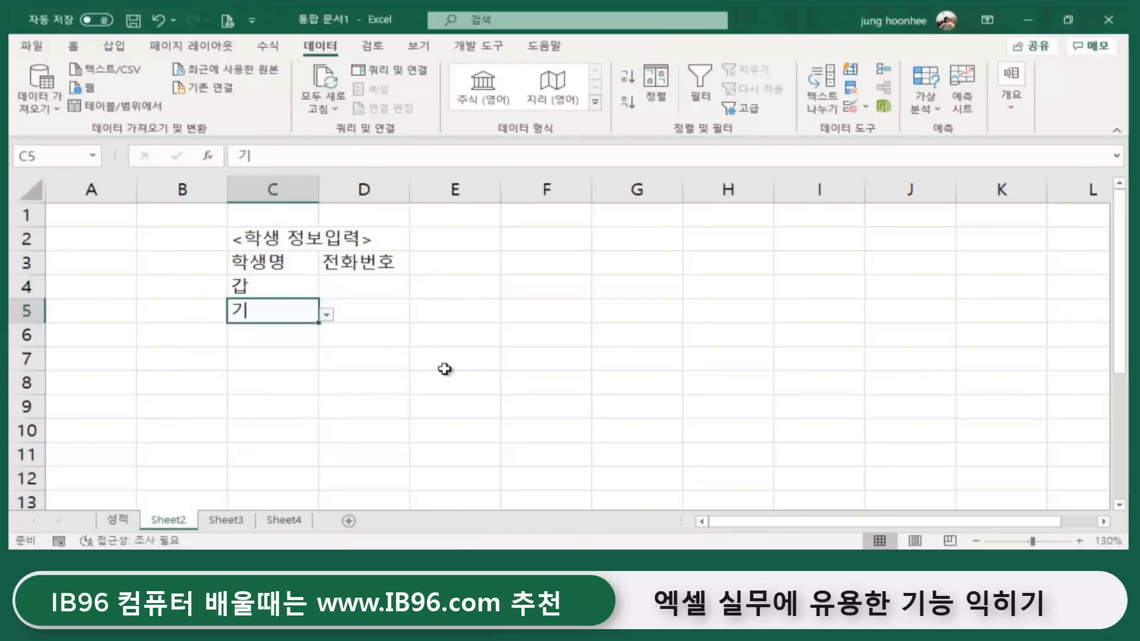
{"action": "left_click", "coordinate": [445, 368]}
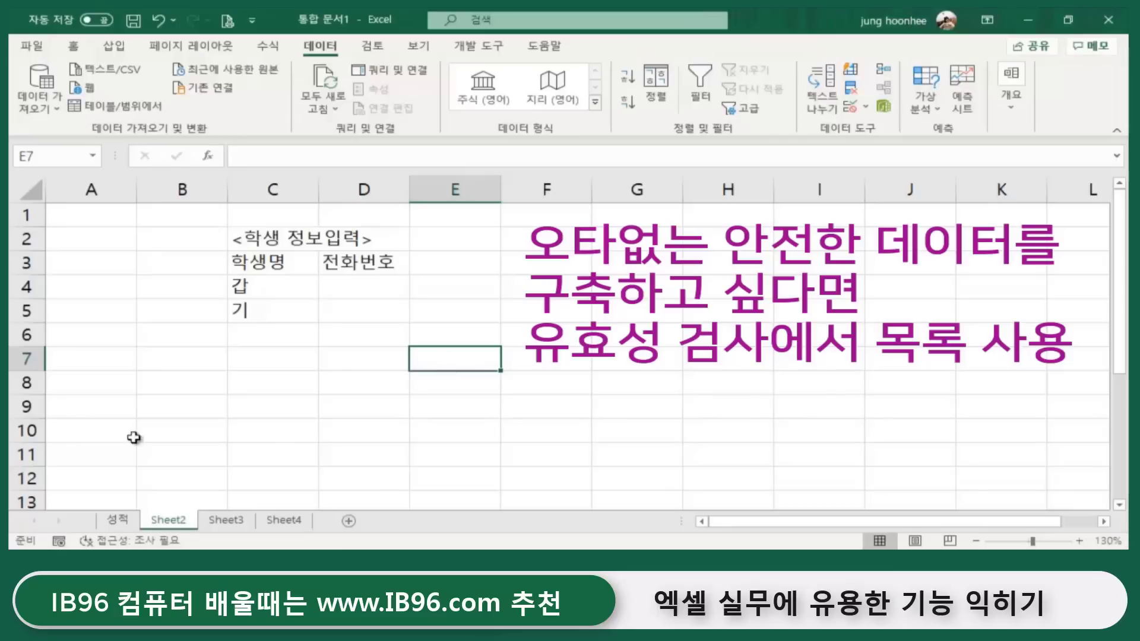
{"action": "left_click", "coordinate": [300, 455]}
{"action": "left_click", "coordinate": [118, 522]}
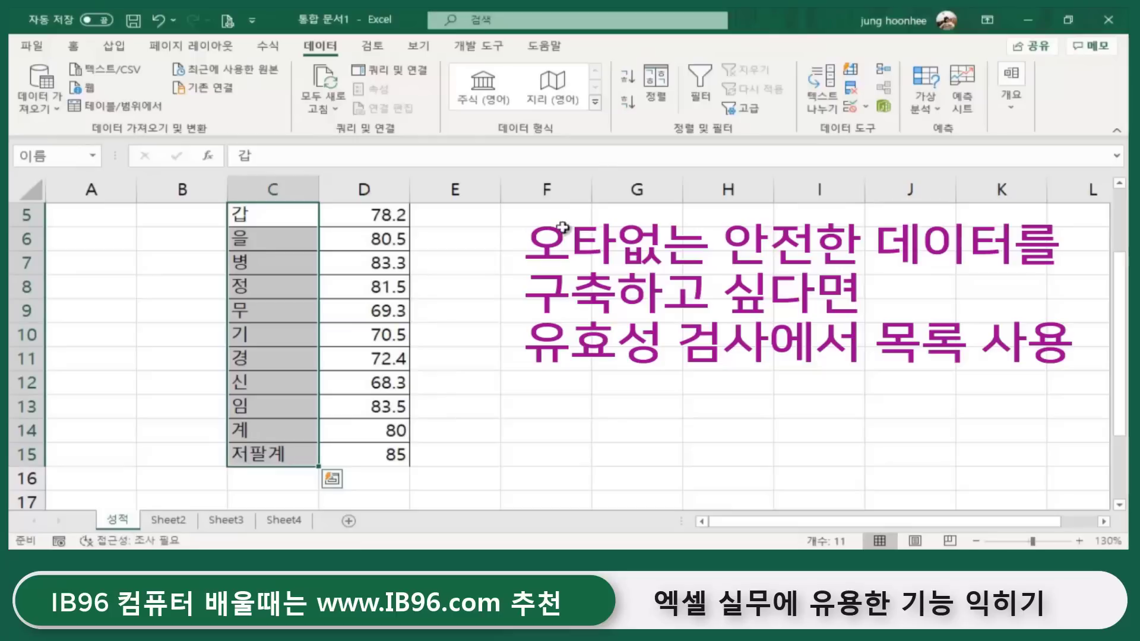
{"action": "left_click", "coordinate": [584, 332]}
{"action": "left_click", "coordinate": [168, 521]}
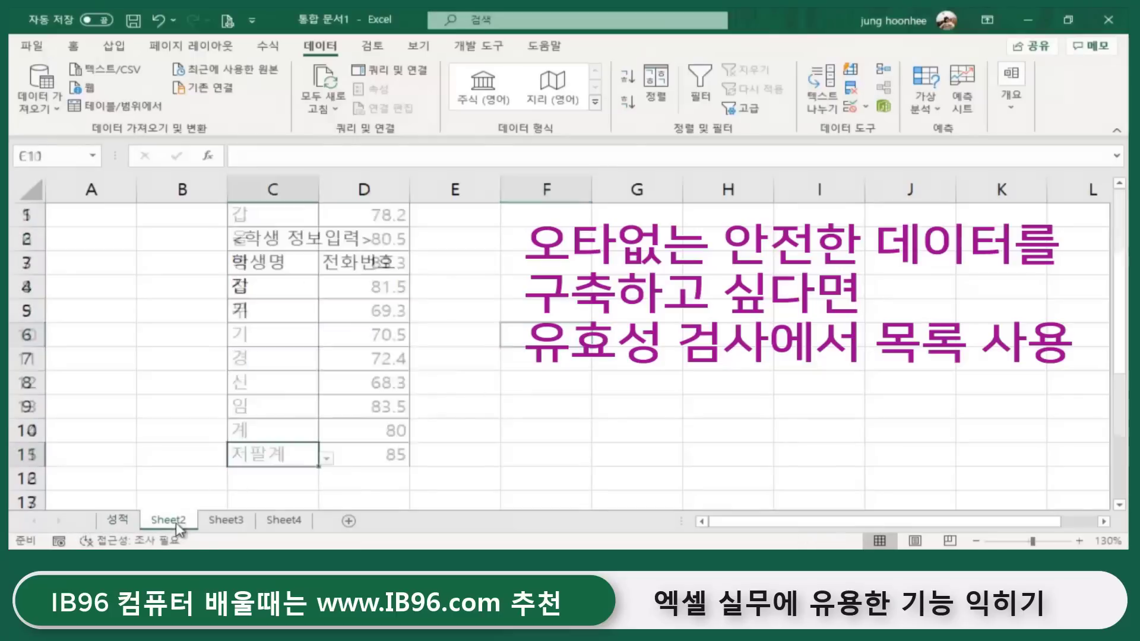
{"action": "left_click", "coordinate": [419, 348]}
{"action": "left_click", "coordinate": [275, 291]}
{"action": "left_click_drag", "start_coordinate": [274, 291], "coordinate": [254, 433]}
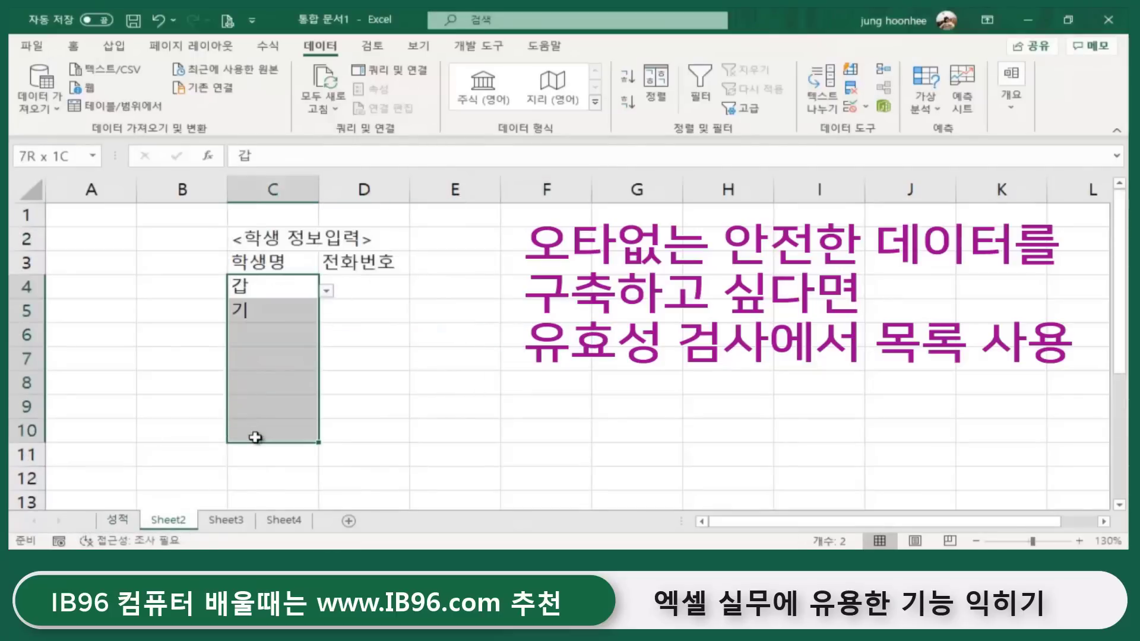
{"action": "left_click", "coordinate": [611, 409]}
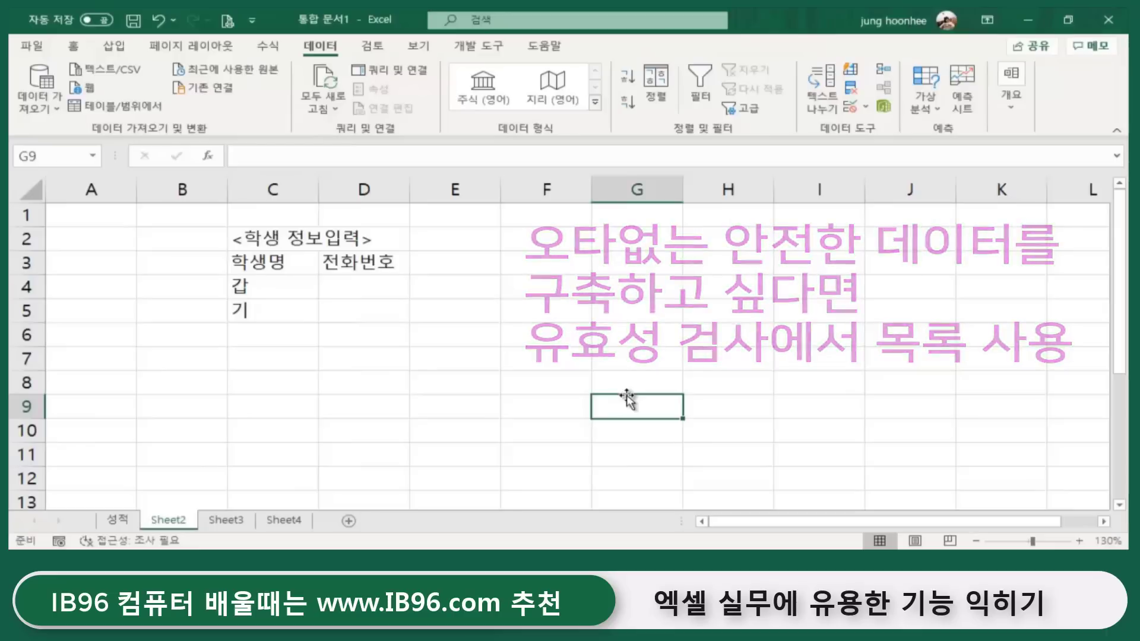
{"action": "left_click", "coordinate": [657, 268]}
{"action": "left_click", "coordinate": [797, 283]}
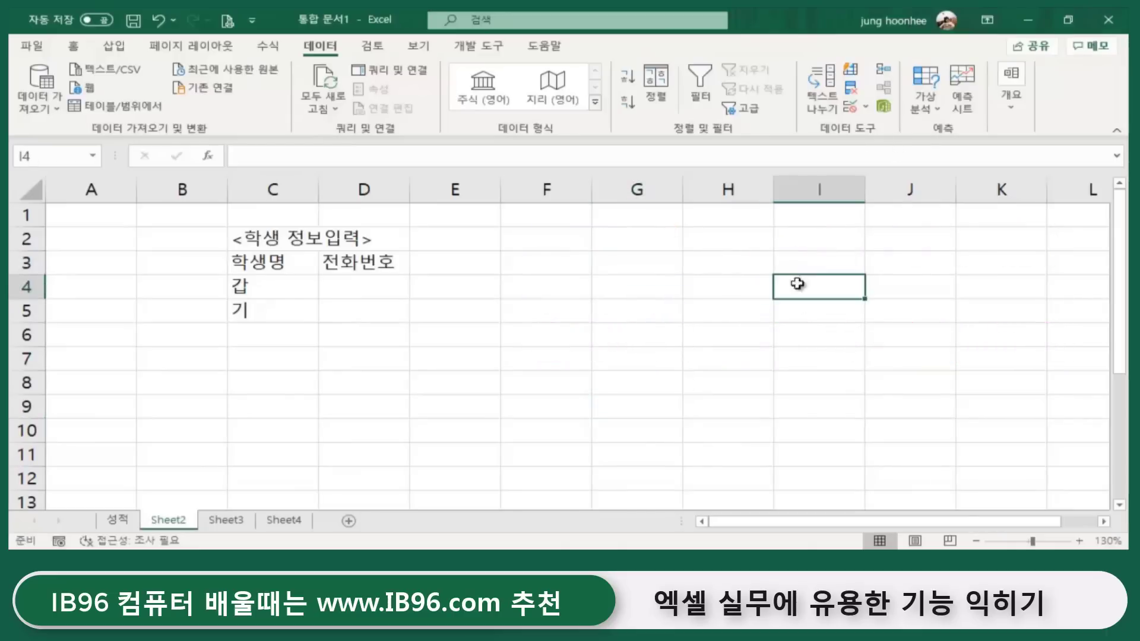
{"action": "left_click", "coordinate": [656, 266]}
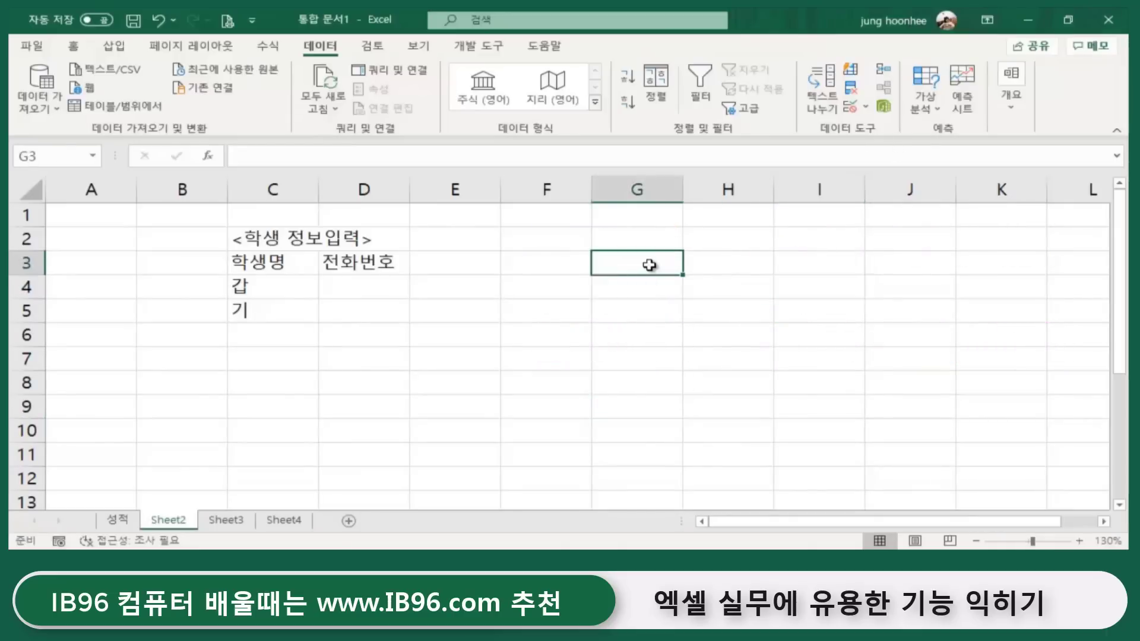
{"action": "left_click_drag", "start_coordinate": [649, 265], "coordinate": [642, 429]}
{"action": "left_click", "coordinate": [754, 359]}
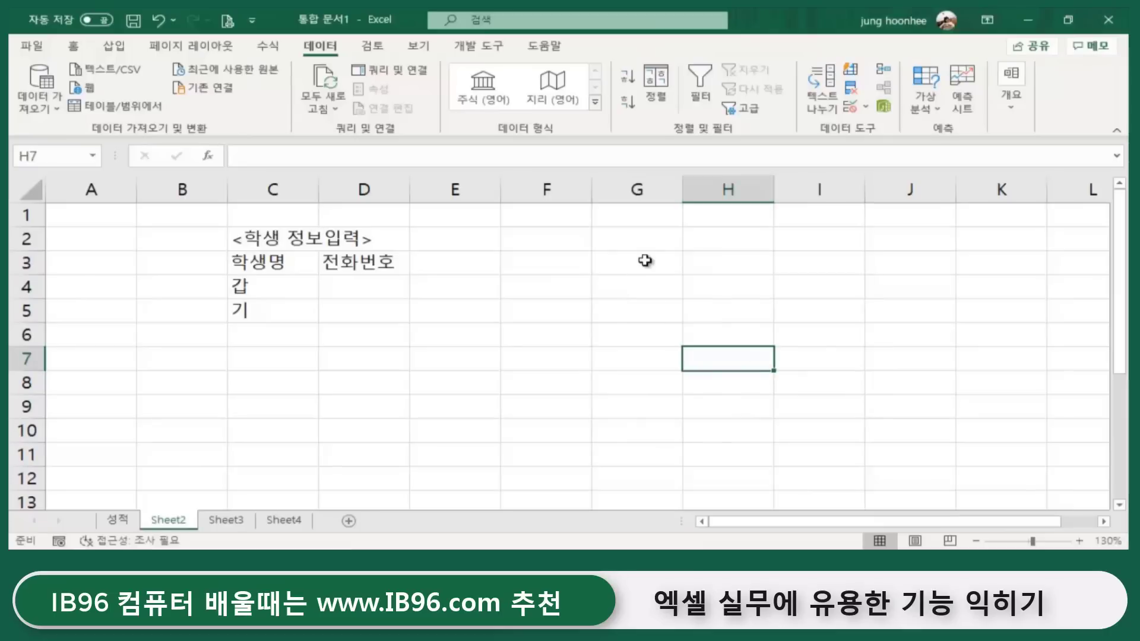
{"action": "left_click_drag", "start_coordinate": [645, 261], "coordinate": [656, 435]}
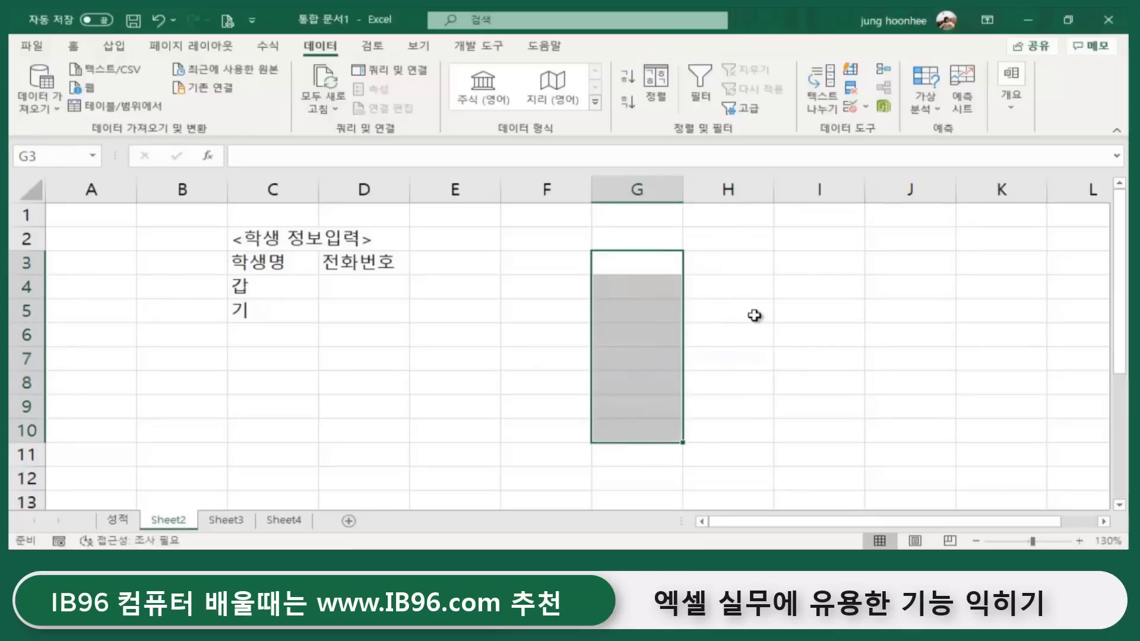
Restrict G3:G10 to a dropdown list with source 갑,을,병,정.
{"action": "left_click", "coordinate": [854, 108]}
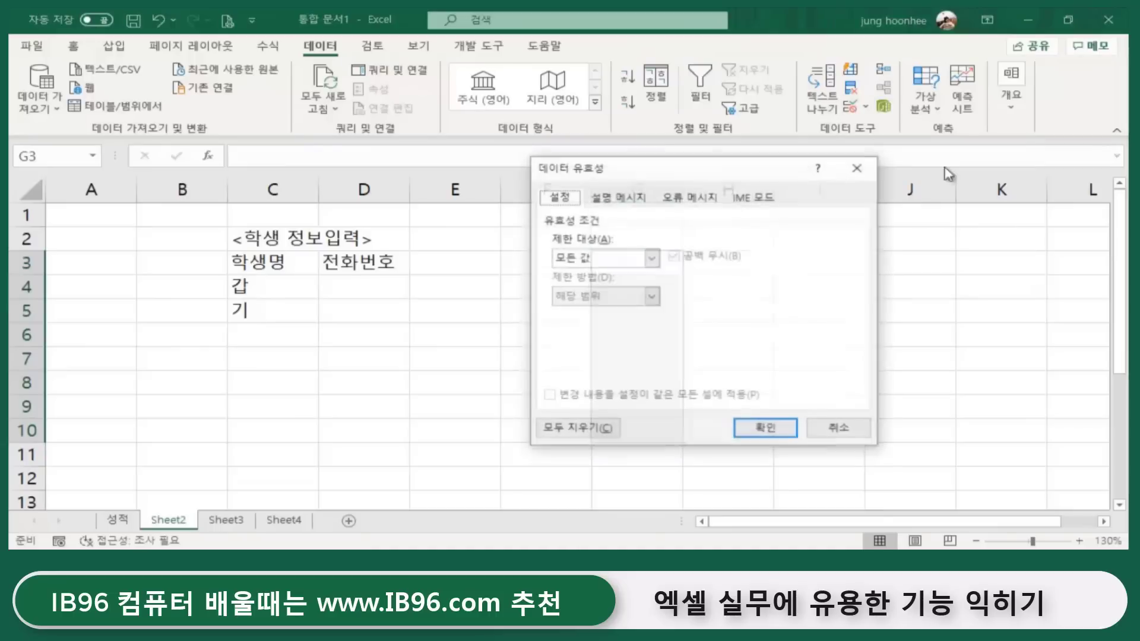
{"action": "left_click", "coordinate": [651, 257]}
{"action": "left_click", "coordinate": [594, 309]}
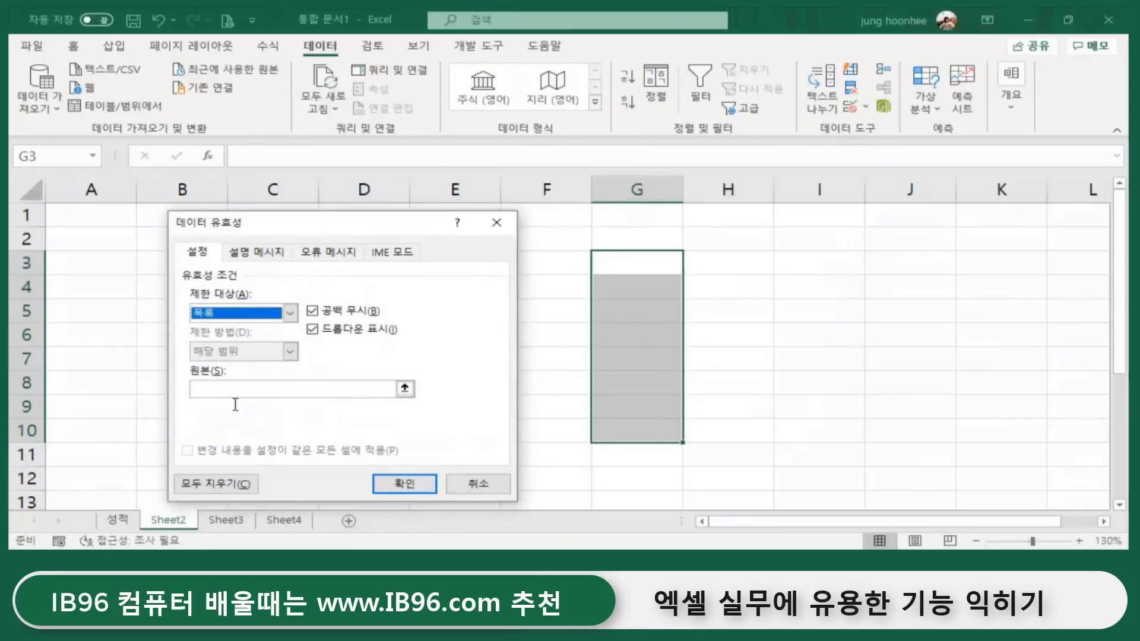
{"action": "left_click", "coordinate": [219, 389]}
{"action": "type", "text": "갑,을,병"}
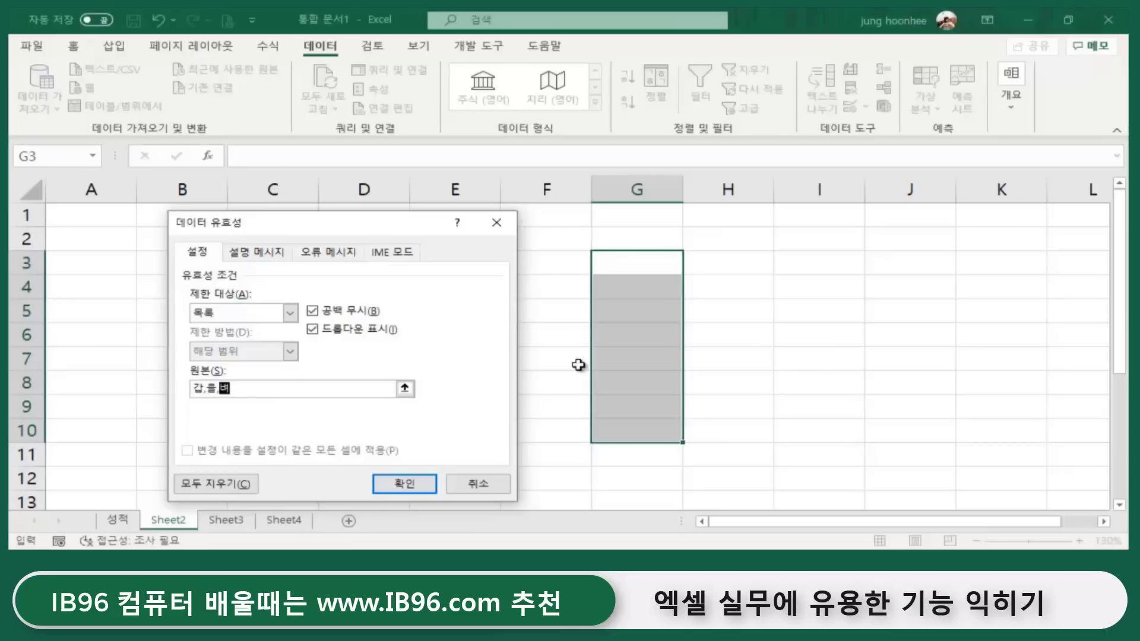
{"action": "type", "text": "ㅇ,저"}
{"action": "left_click", "coordinate": [439, 493]}
{"action": "left_click", "coordinate": [406, 486]}
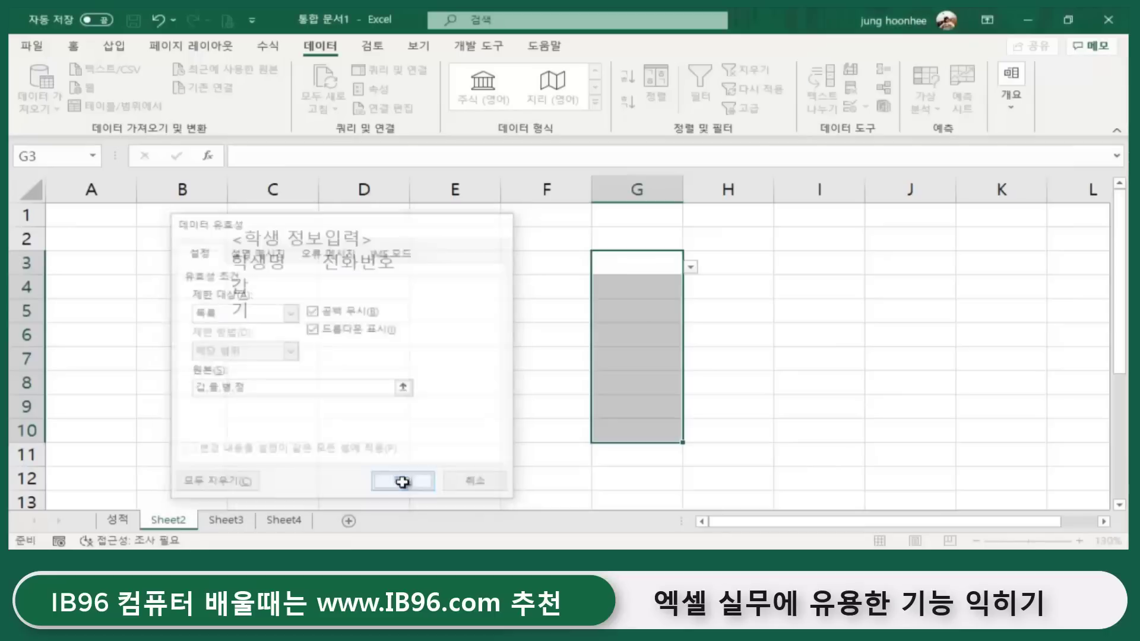
{"action": "left_click", "coordinate": [691, 269]}
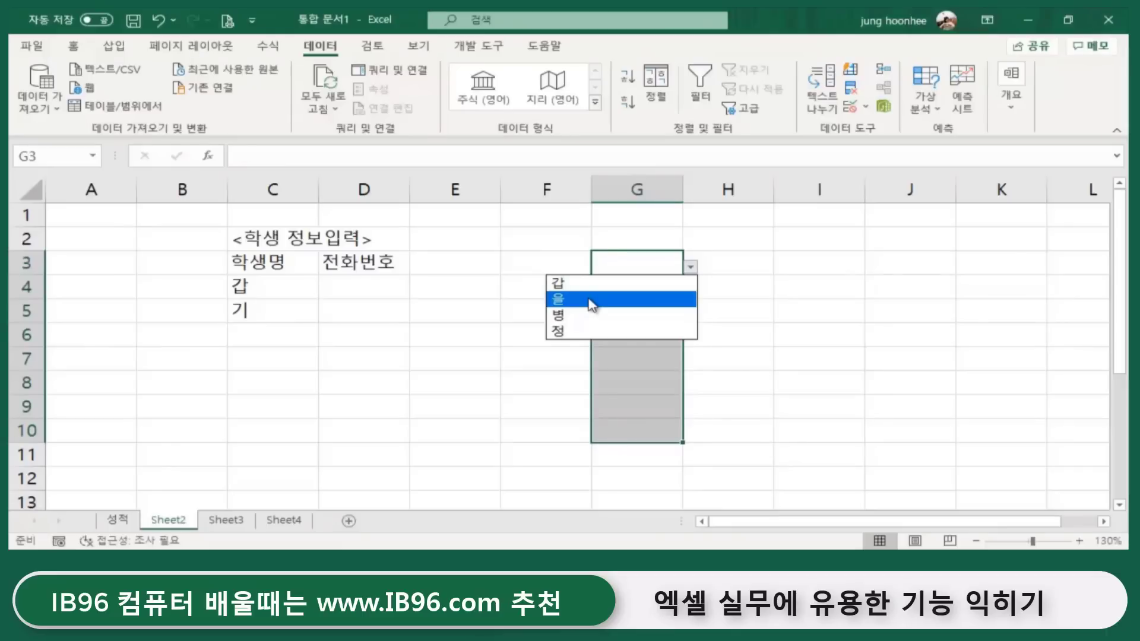
Pick 을 for G3 and 병 for G4 from their dropdown lists.
{"action": "left_click", "coordinate": [592, 300]}
{"action": "left_click", "coordinate": [658, 287]}
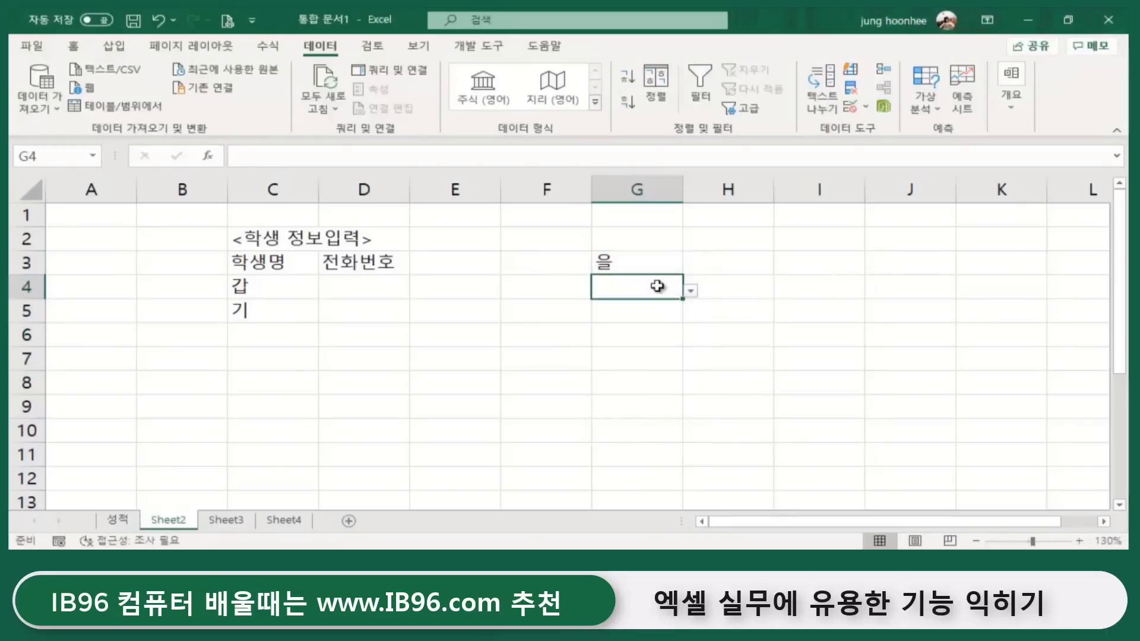
{"action": "left_click", "coordinate": [693, 293]}
{"action": "left_click", "coordinate": [644, 334]}
{"action": "left_click", "coordinate": [881, 377]}
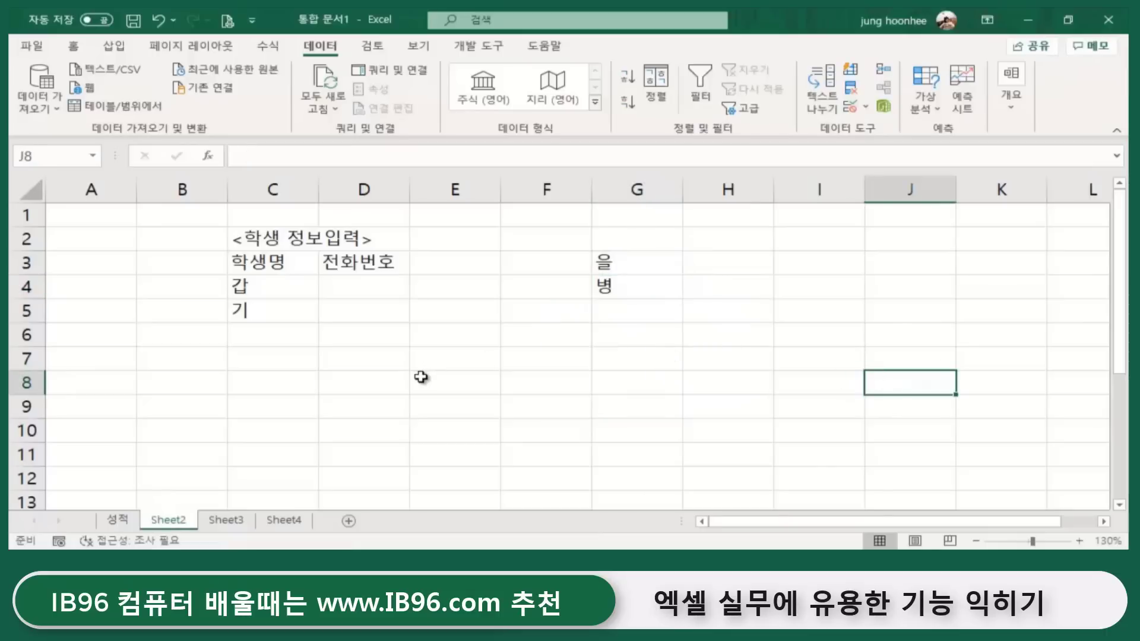
Review the Data Validation settings for G3:G9 and cancel without changes.
{"action": "left_click_drag", "start_coordinate": [603, 262], "coordinate": [633, 396]}
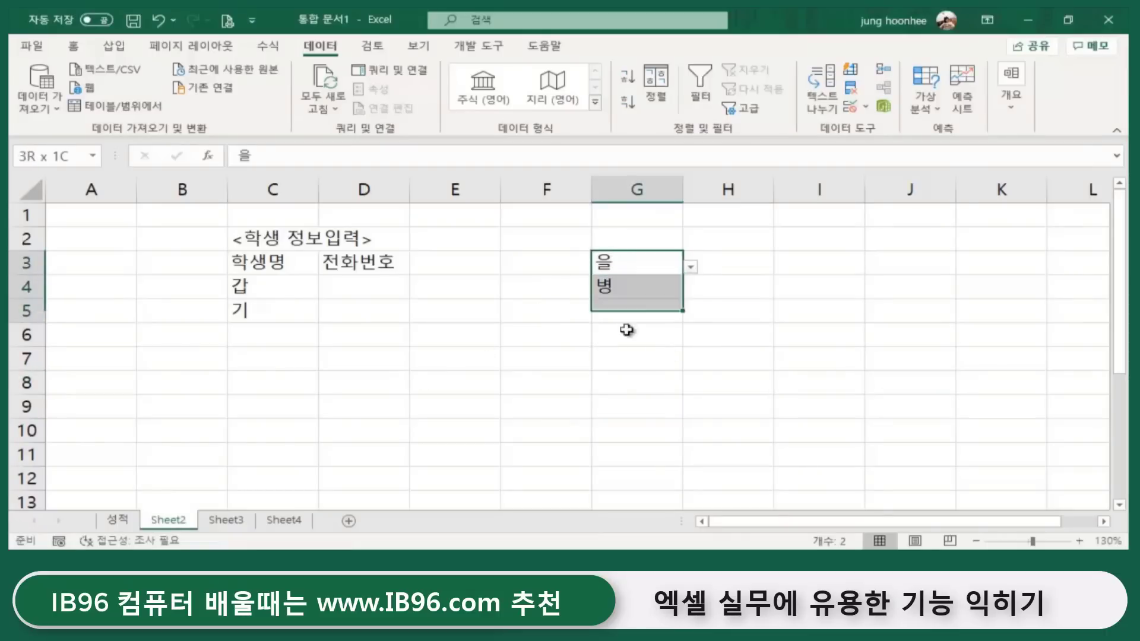
{"action": "left_click", "coordinate": [866, 108]}
{"action": "left_click", "coordinate": [891, 127]}
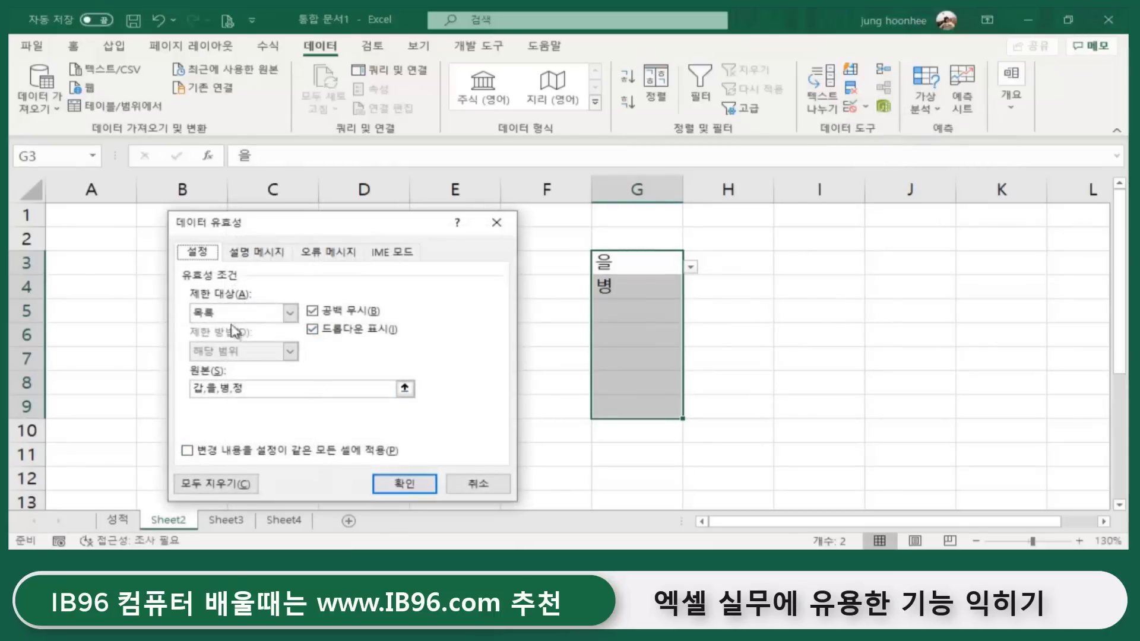
{"action": "left_click_drag", "start_coordinate": [301, 228], "coordinate": [765, 243]}
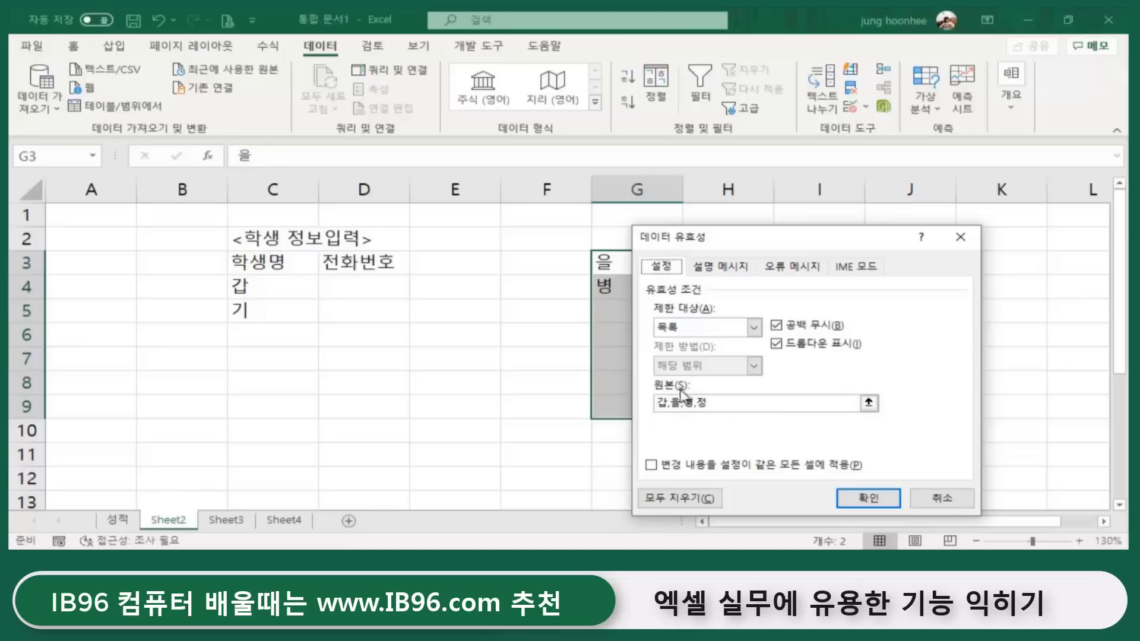
{"action": "left_click", "coordinate": [943, 497]}
{"action": "left_click", "coordinate": [797, 444]}
{"action": "left_click", "coordinate": [465, 359]}
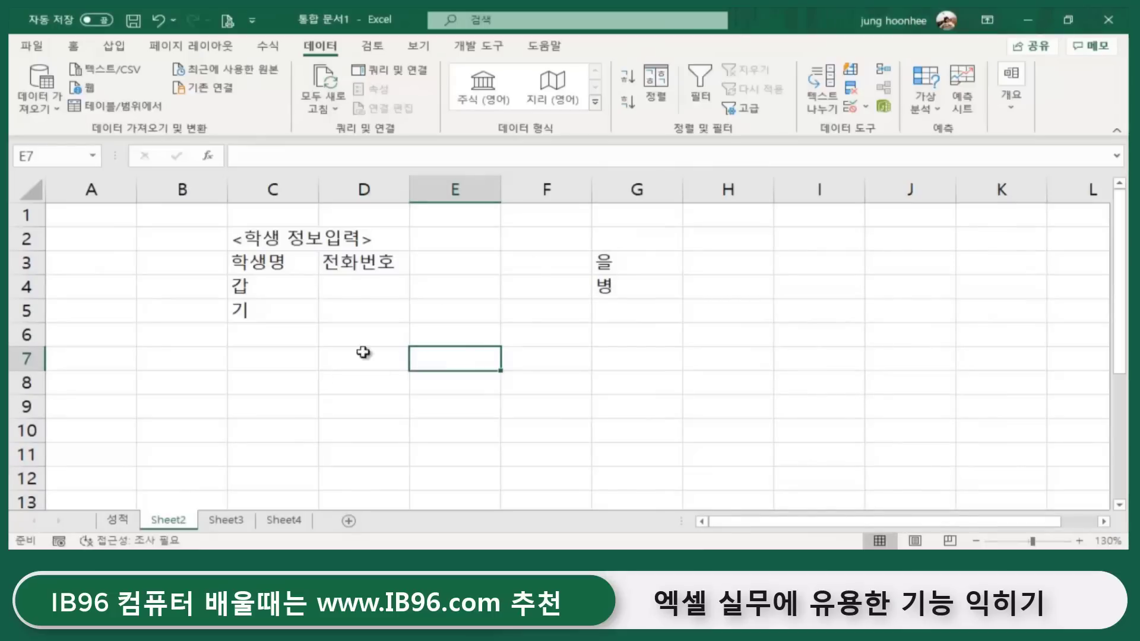
{"action": "left_click", "coordinate": [313, 386]}
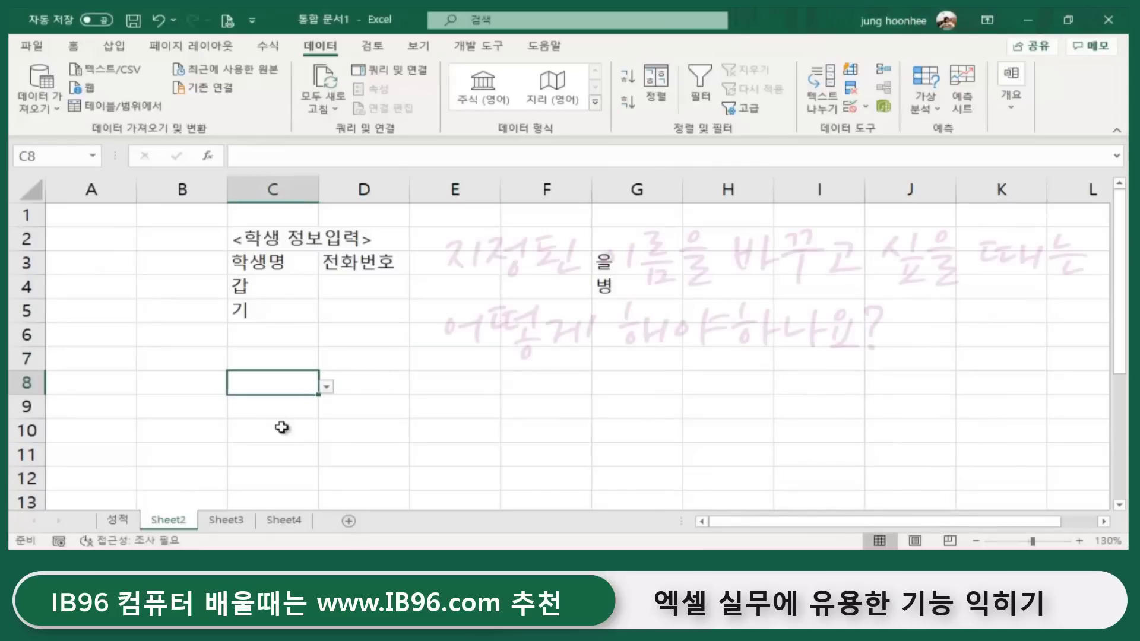
On the 성적 sheet, select the student names in C5:C15.
{"action": "left_click", "coordinate": [117, 521]}
{"action": "scroll", "coordinate": [275, 292], "scroll_direction": "up", "scroll_amount": 2}
{"action": "left_click", "coordinate": [272, 311]}
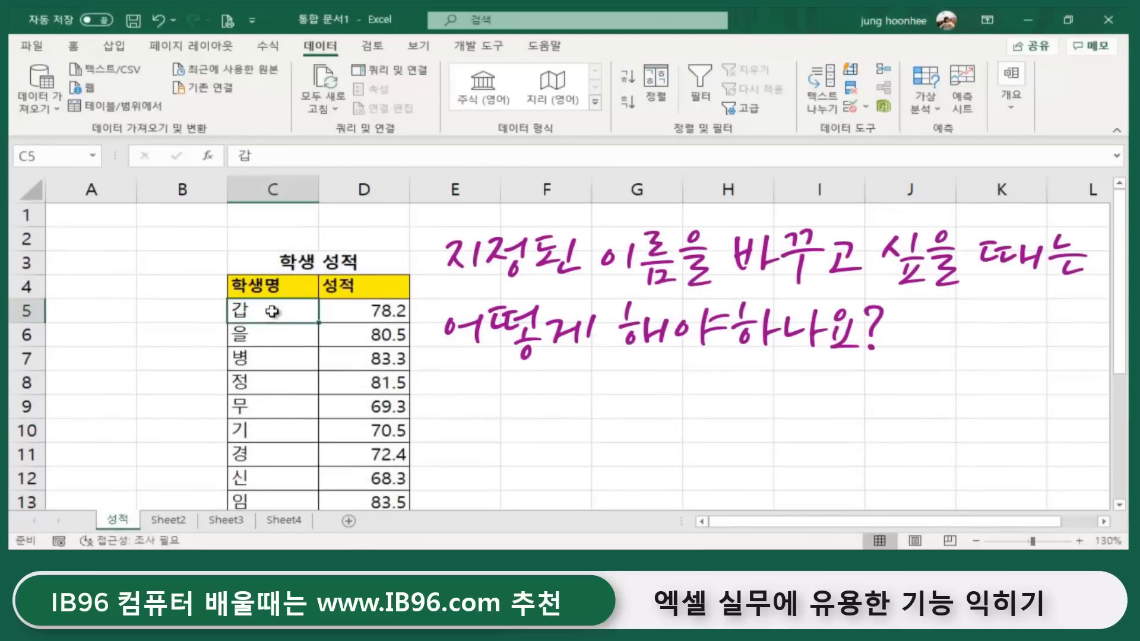
{"action": "left_click_drag", "start_coordinate": [272, 312], "coordinate": [285, 456]}
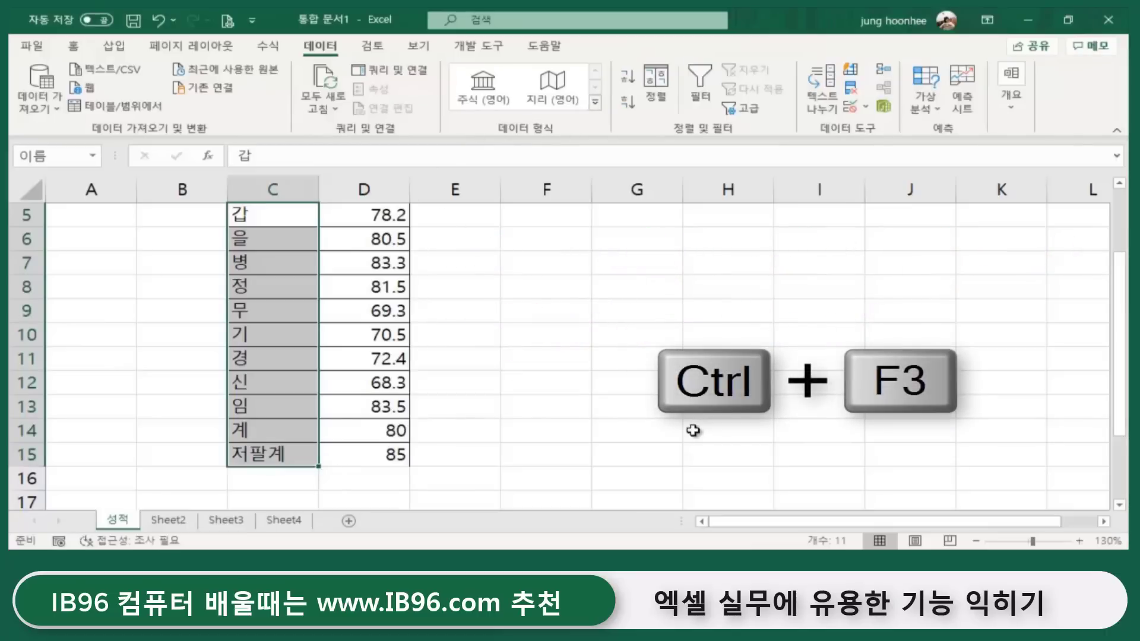
Rename the defined name 이름 to 학생명 in the Name Manager, then close it.
{"action": "key", "text": "ctrl+F3"}
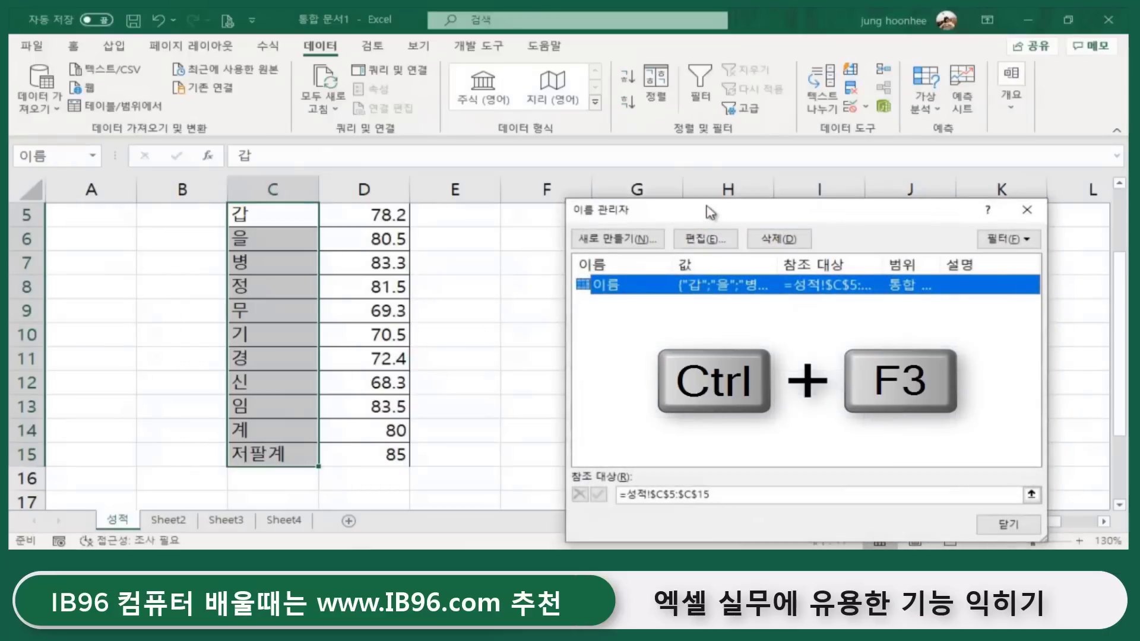
{"action": "left_click_drag", "start_coordinate": [708, 208], "coordinate": [618, 121]}
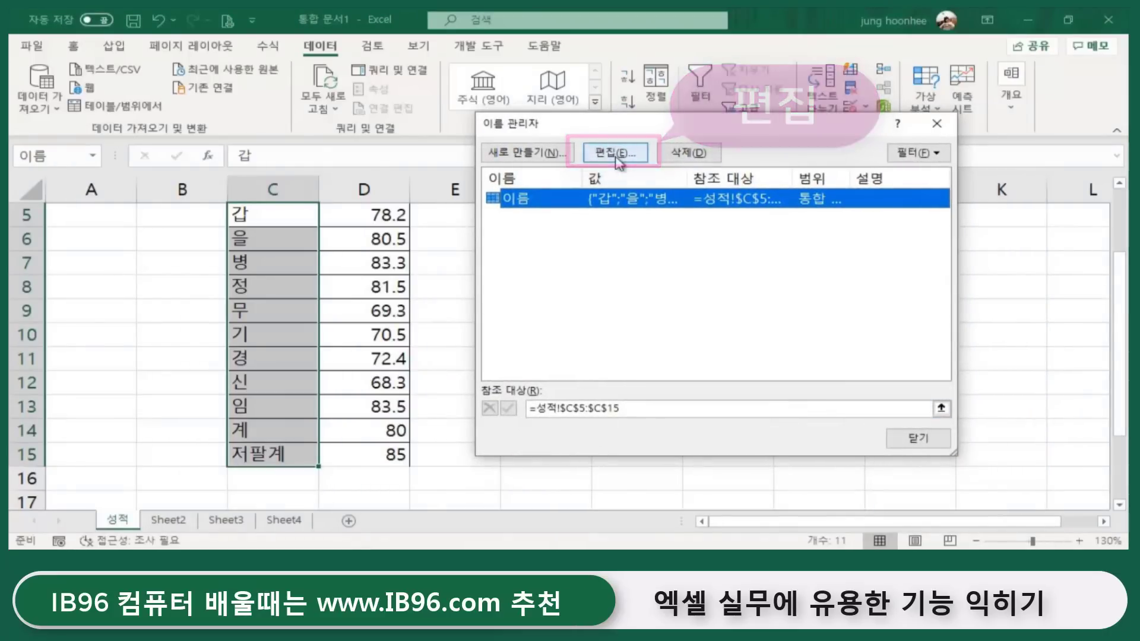
{"action": "left_click", "coordinate": [614, 153]}
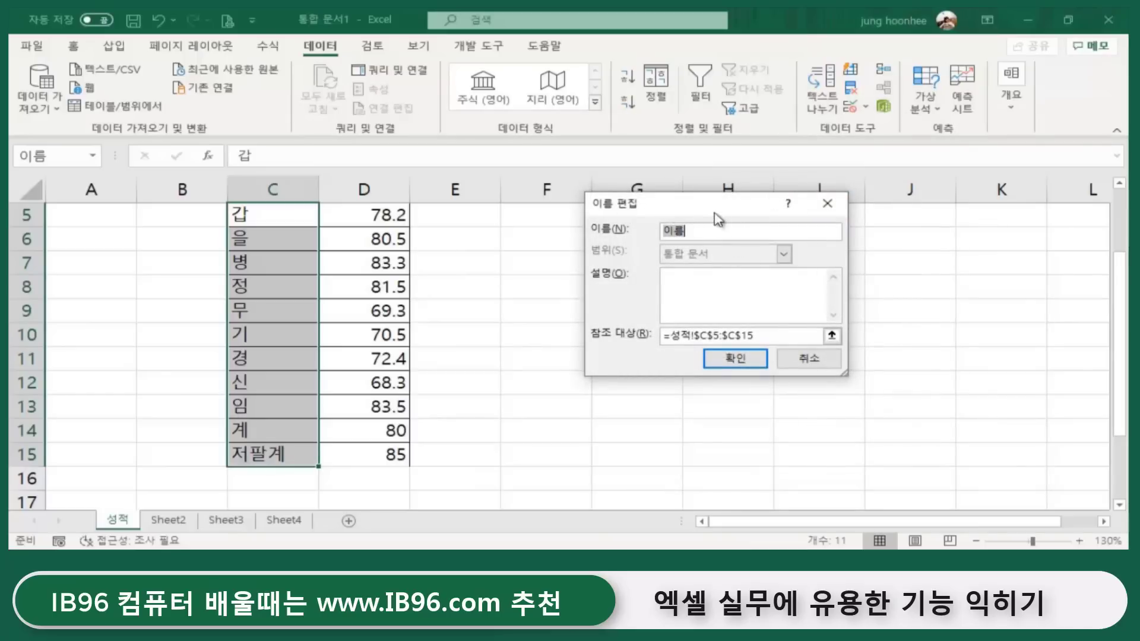
{"action": "type", "text": "ㅎ"}
{"action": "type", "text": "생명"}
{"action": "left_click", "coordinate": [736, 360]}
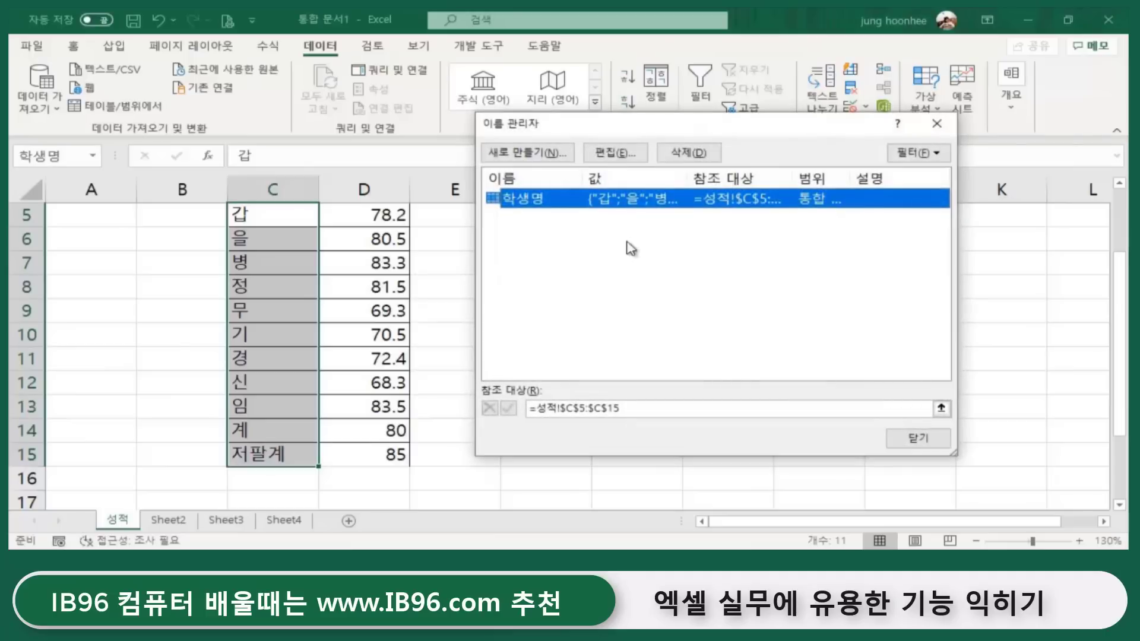
{"action": "left_click", "coordinate": [917, 438]}
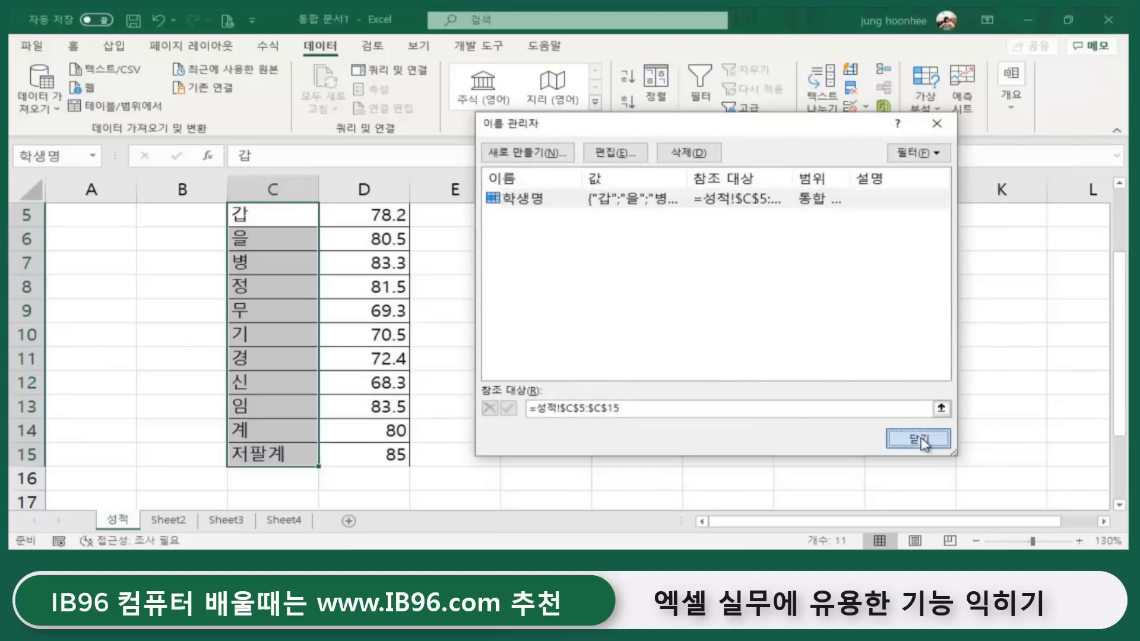
{"action": "left_click", "coordinate": [635, 439]}
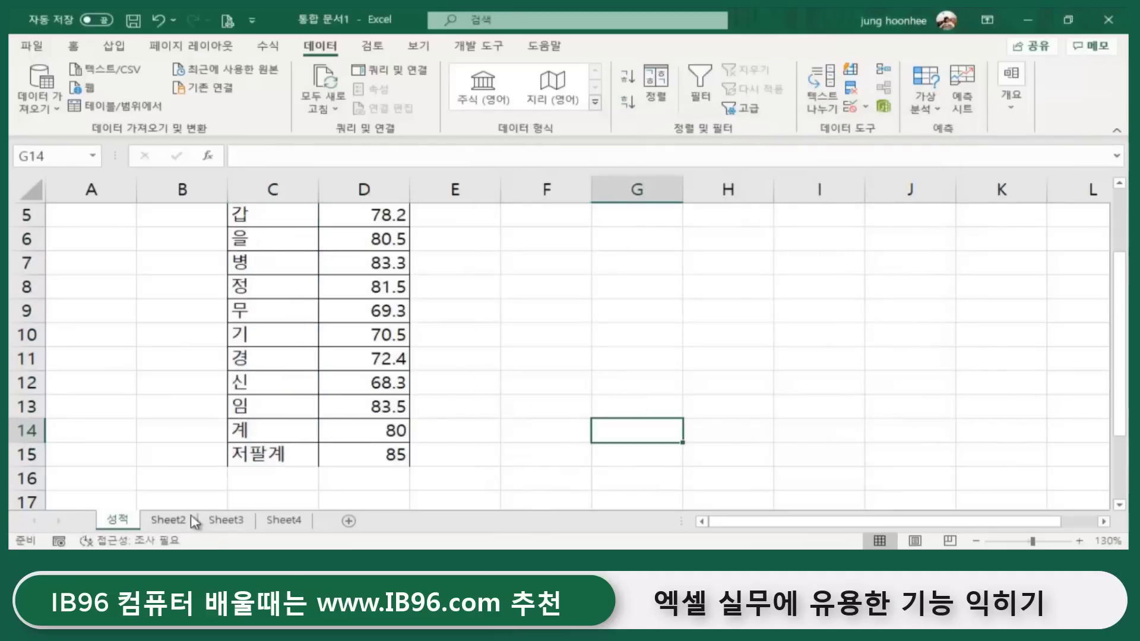
On Sheet2, choose 계 from cell C5's dropdown list.
{"action": "left_click", "coordinate": [172, 520]}
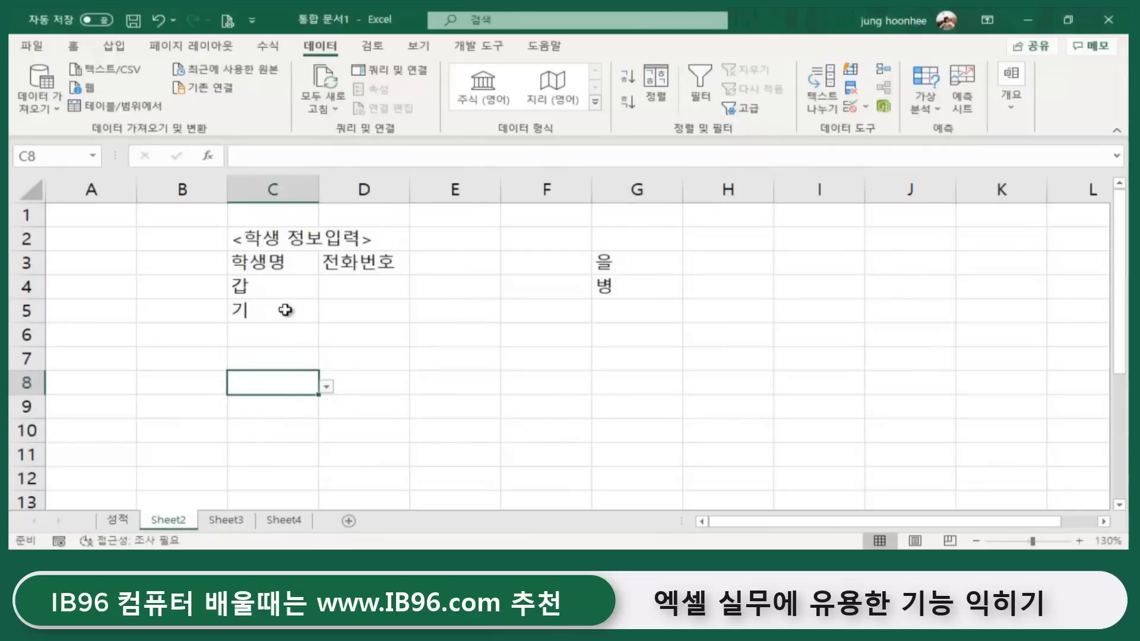
{"action": "left_click", "coordinate": [280, 310]}
{"action": "left_click", "coordinate": [327, 314]}
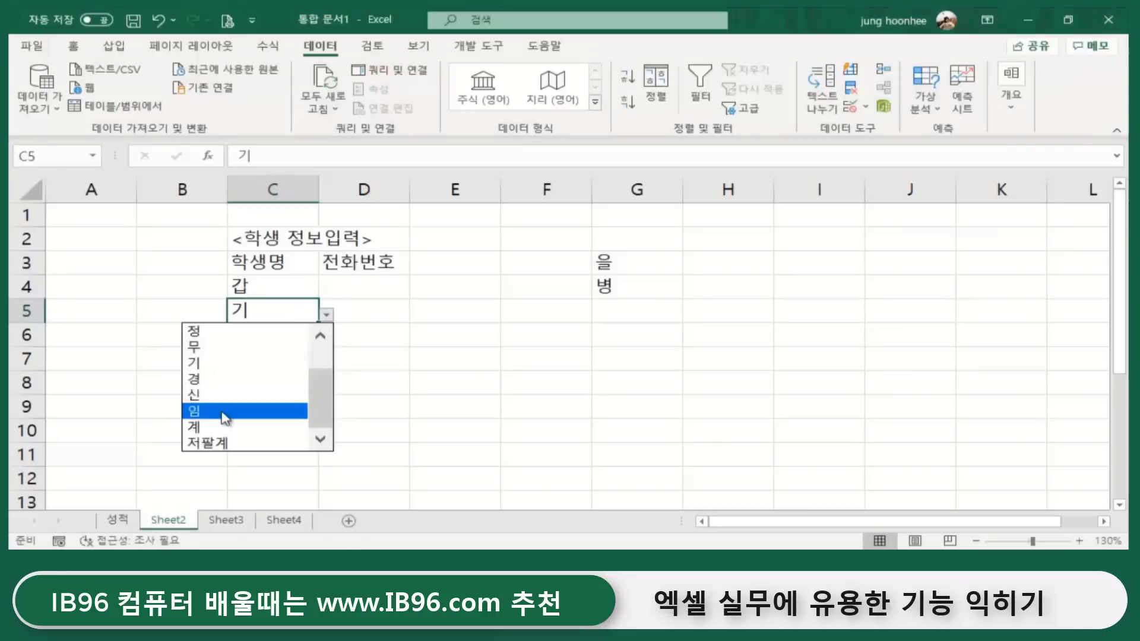
{"action": "scroll", "coordinate": [326, 333], "scroll_direction": "up", "scroll_amount": 1}
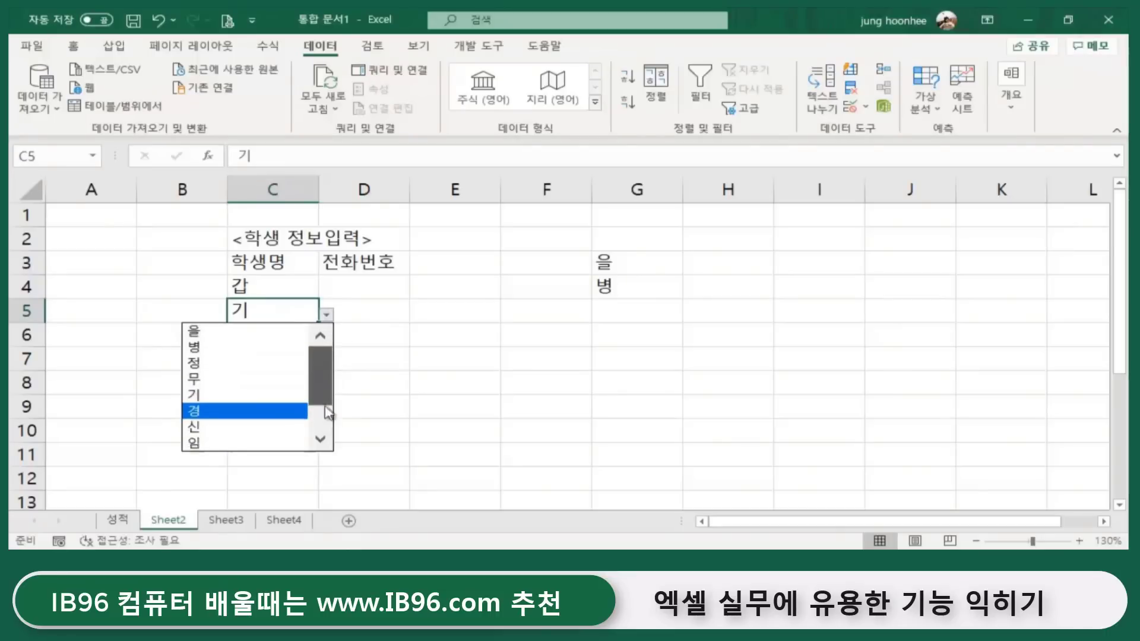
{"action": "scroll", "coordinate": [326, 332], "scroll_direction": "down", "scroll_amount": 1}
{"action": "left_click", "coordinate": [206, 429]}
{"action": "left_click", "coordinate": [511, 410]}
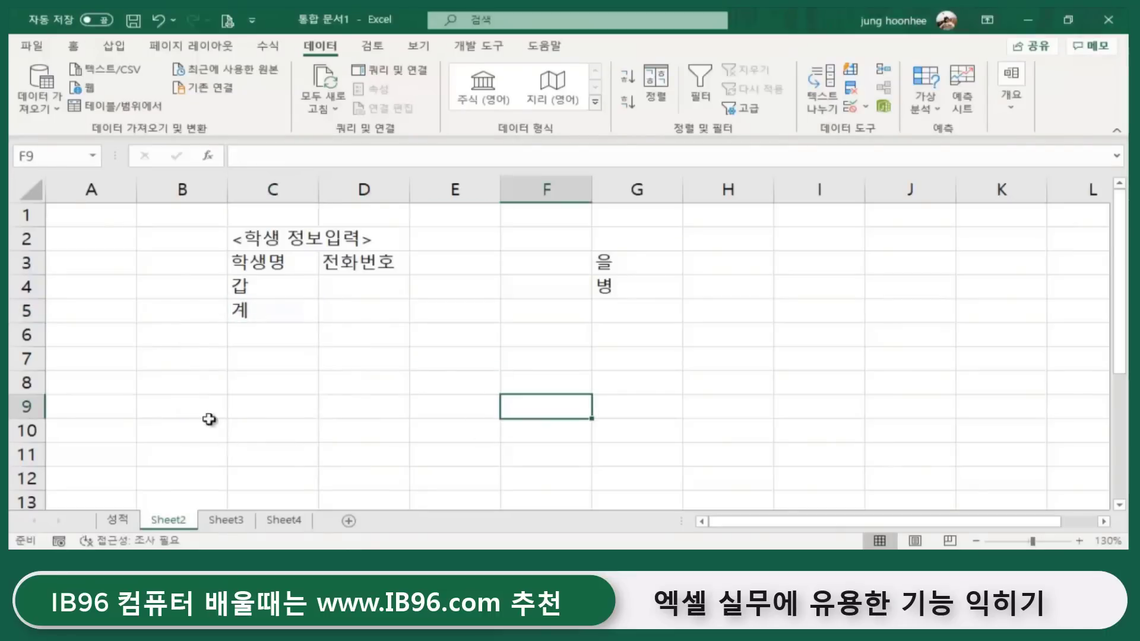
Confirm the Data Validation source for C4:C12 now reads =학생명.
{"action": "left_click", "coordinate": [272, 288]}
{"action": "mouse_move", "coordinate": [272, 287]}
{"action": "left_mouse_down"}
{"action": "mouse_move", "coordinate": [268, 508]}
{"action": "mouse_move", "coordinate": [266, 484]}
{"action": "left_mouse_up"}
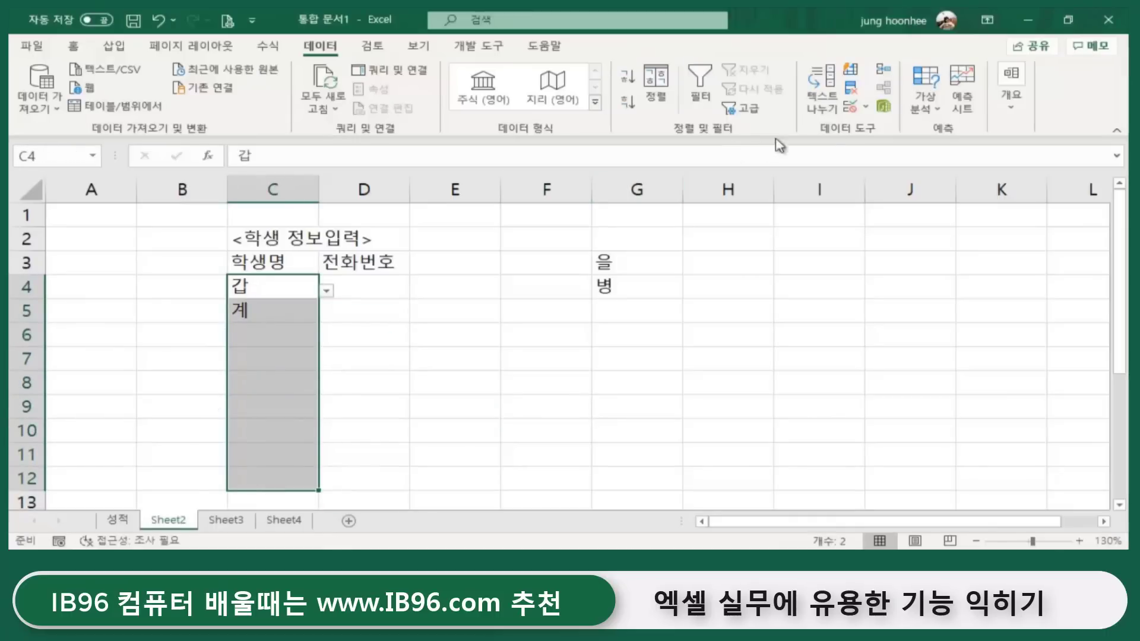
{"action": "left_click", "coordinate": [867, 109]}
{"action": "left_click", "coordinate": [878, 126]}
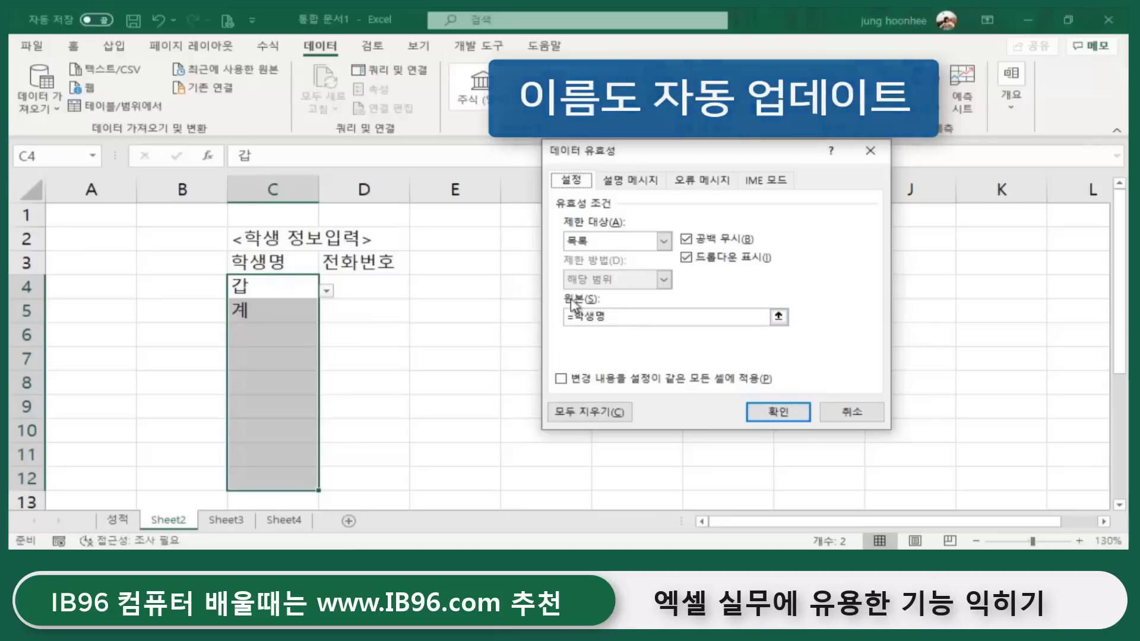
{"action": "left_click", "coordinate": [800, 411]}
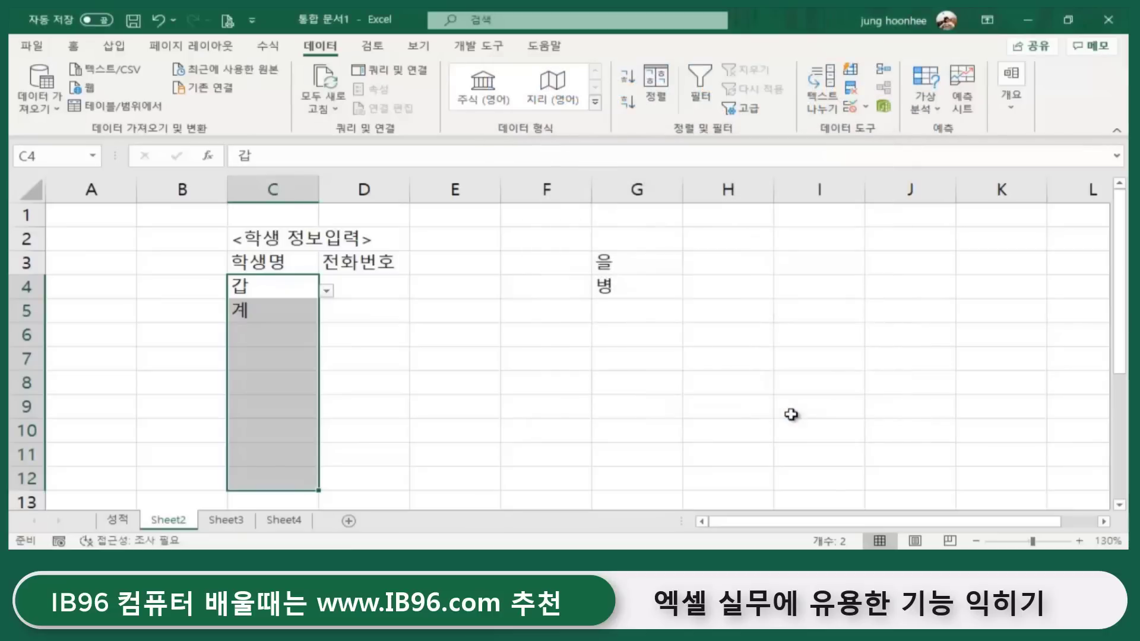